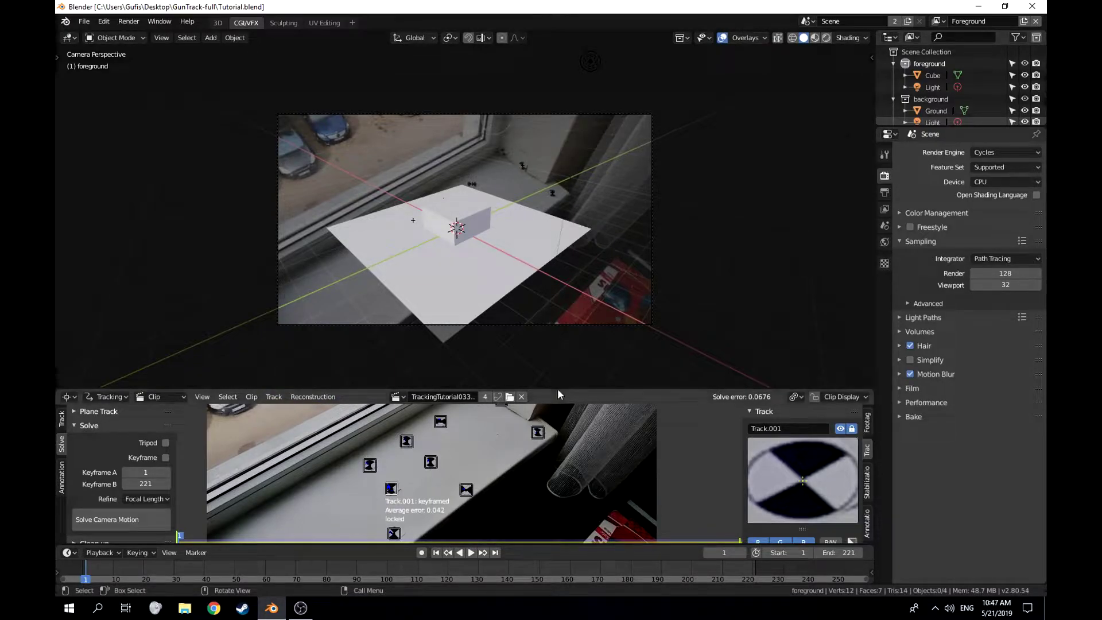
Set the tracked footage as the camera background, set up the tracking scene, and enlarge the 3D Viewport
drag(560, 390, 553, 294)
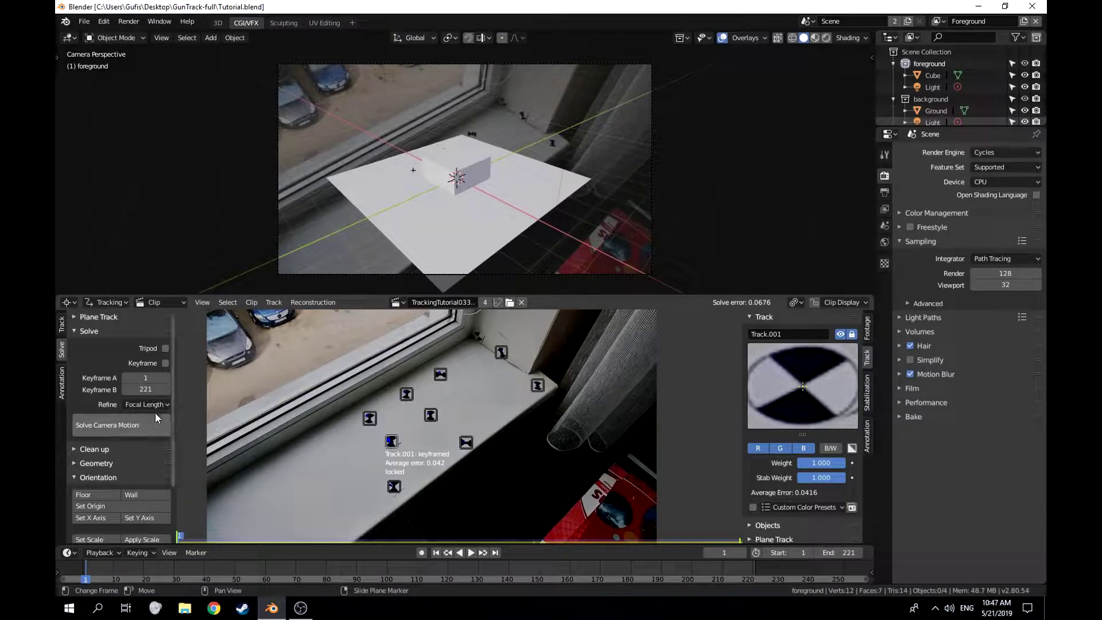
scroll(138, 422, down, 3)
click(124, 519)
click(125, 530)
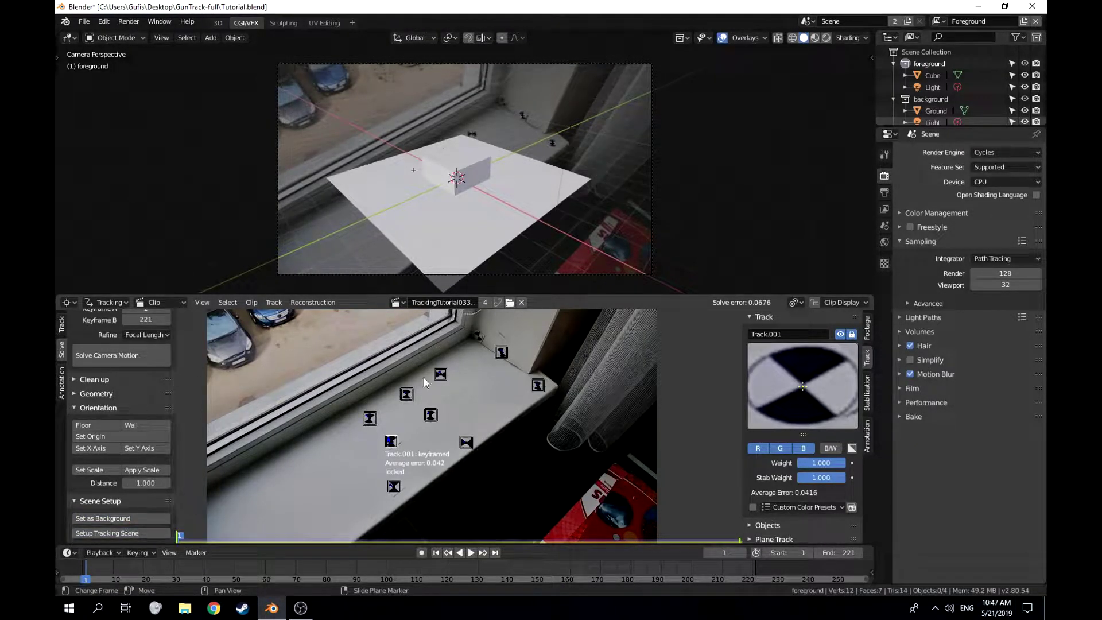
drag(648, 296, 627, 477)
scroll(511, 380, up, 2)
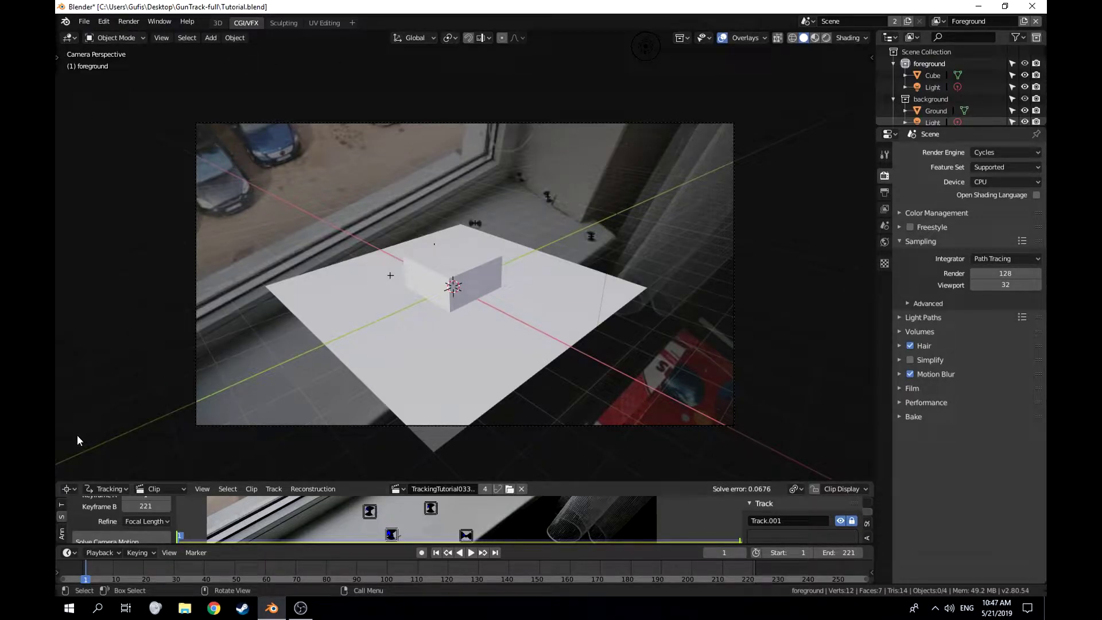
Split the full-height Movie Clip Editor into two stacked areas and turn the upper one into a 3D Viewport
key(ctrl+space)
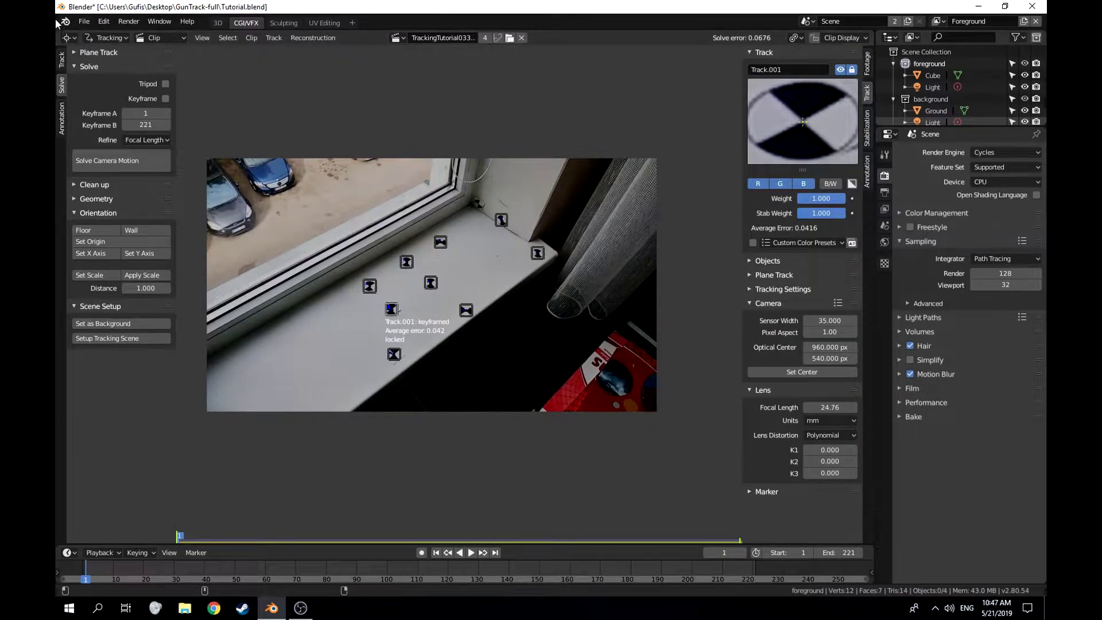
drag(56, 38, 57, 222)
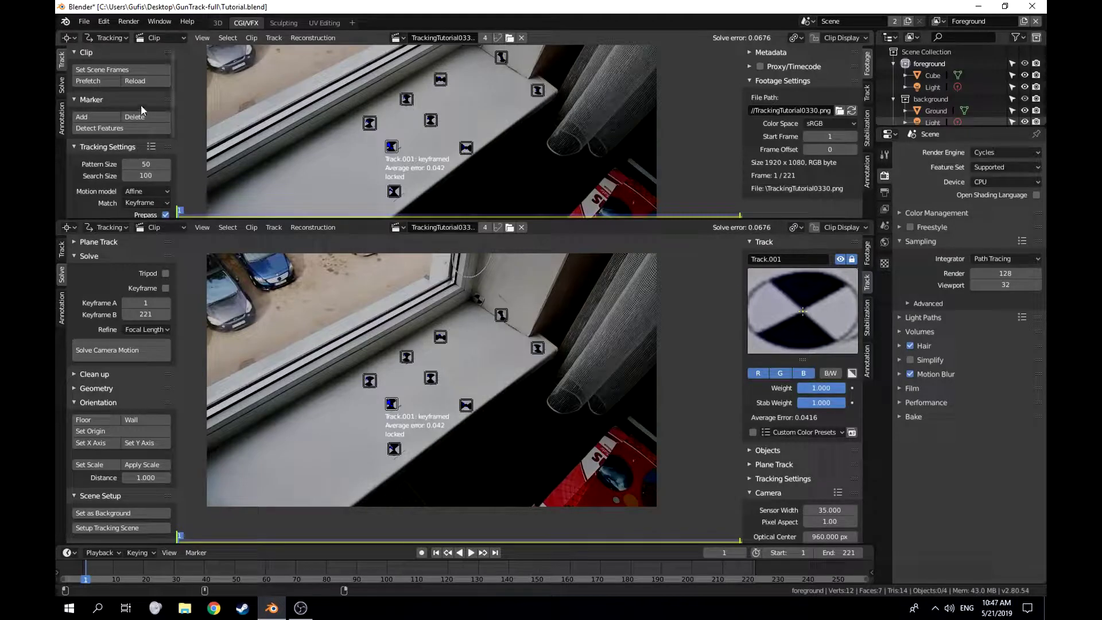
click(67, 37)
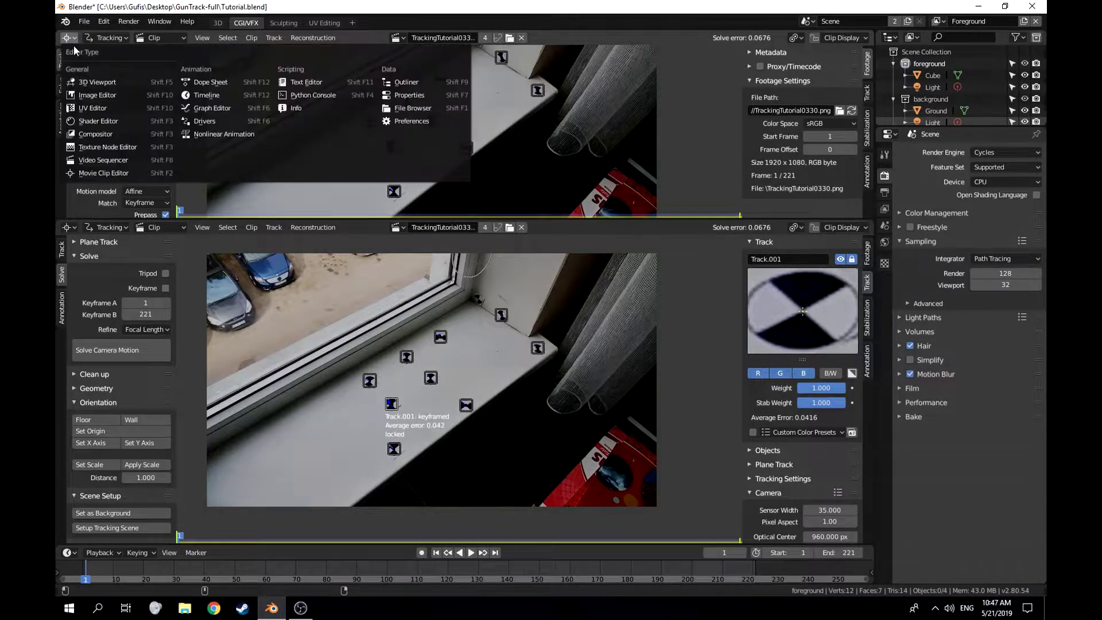
click(104, 81)
Show the scene through the camera in the new 3D Viewport and make that area taller than the clip editor
scroll(426, 120, down, 3)
middle_drag(497, 126, 474, 102)
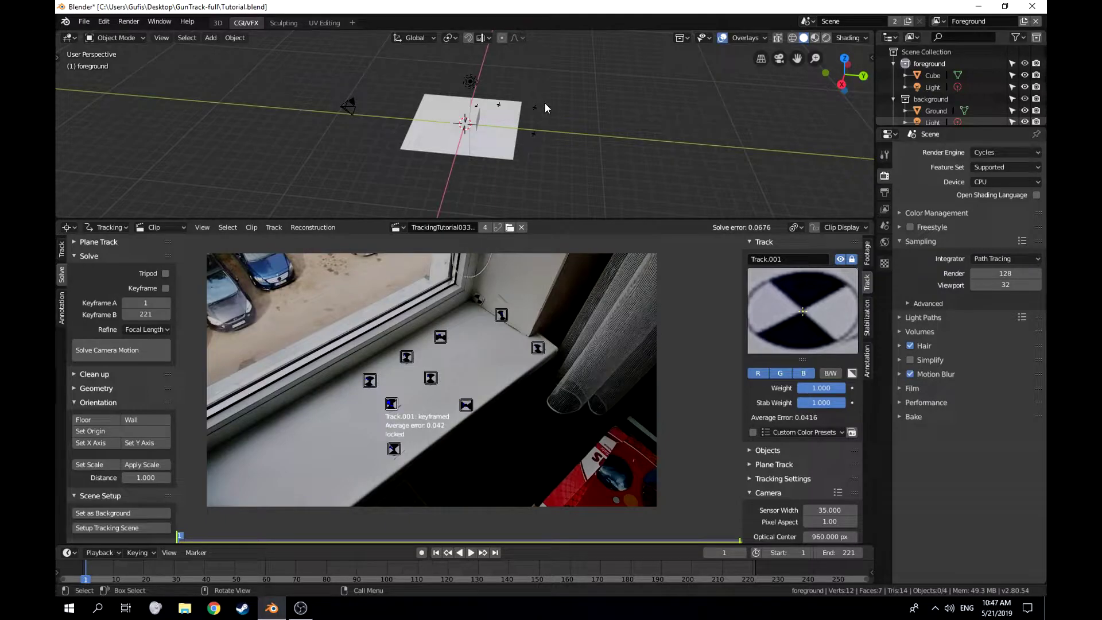
key(KP_0)
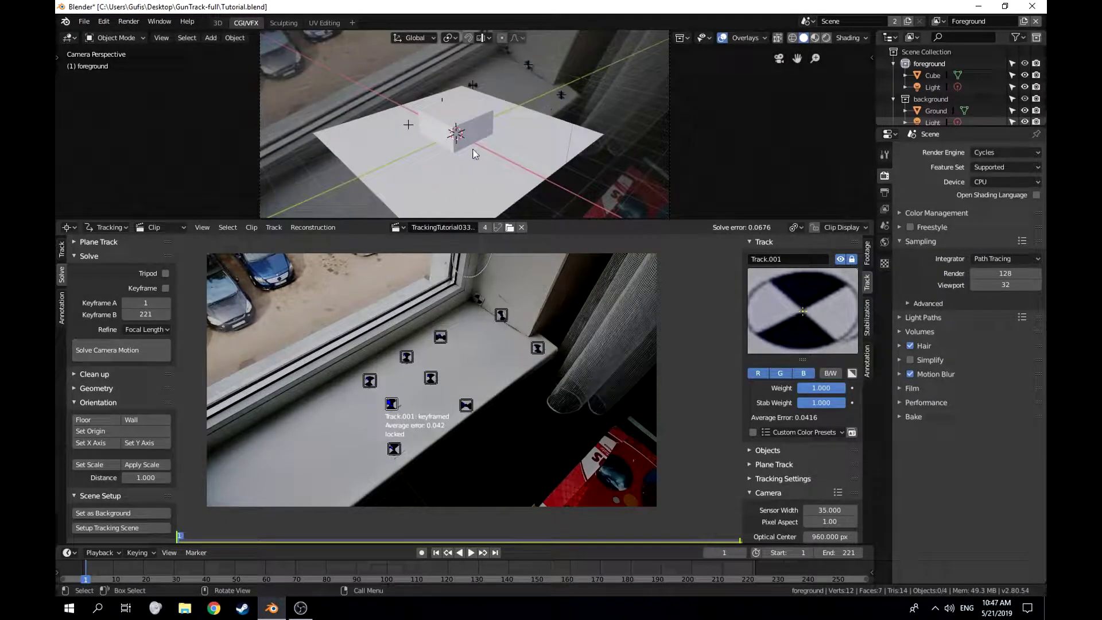
drag(566, 219, 562, 280)
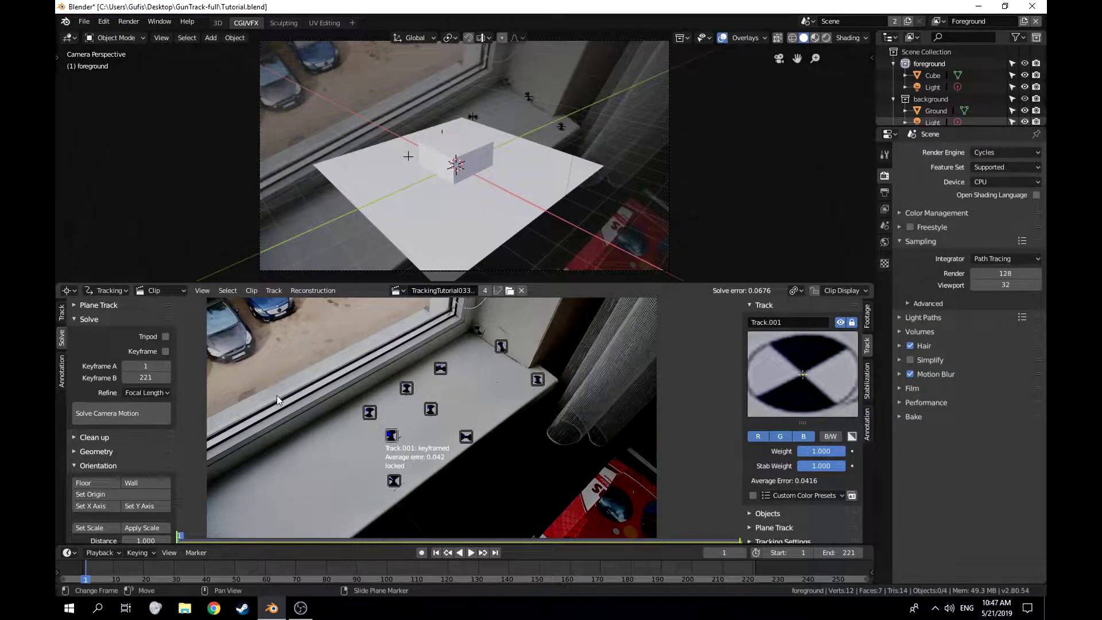
drag(566, 284, 557, 396)
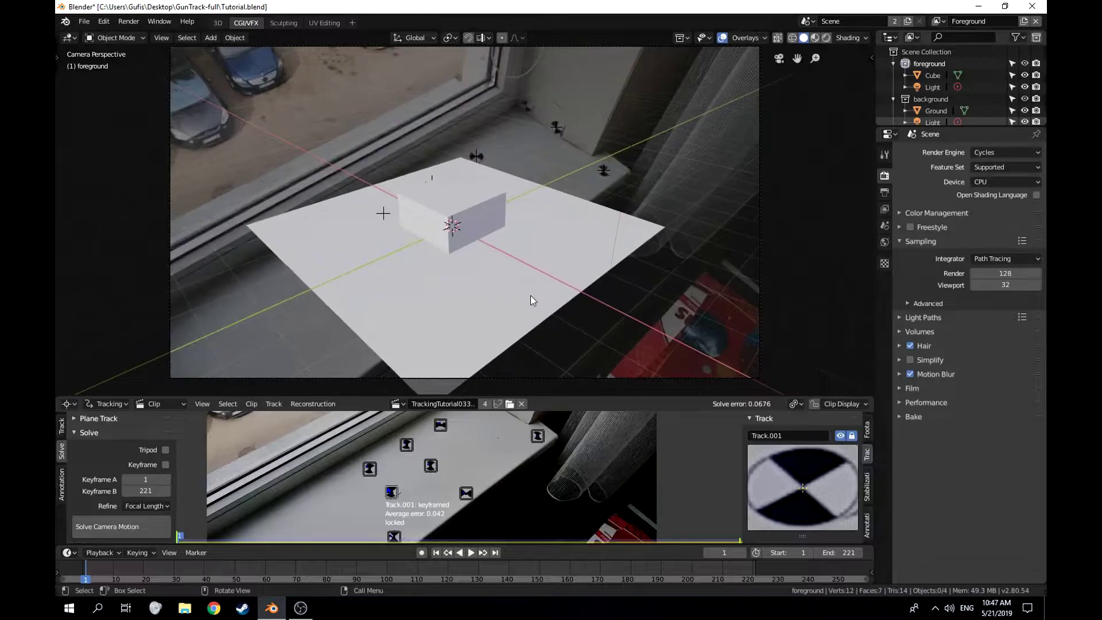
Briefly play the animation and prefetch the clip's frames into memory
click(472, 552)
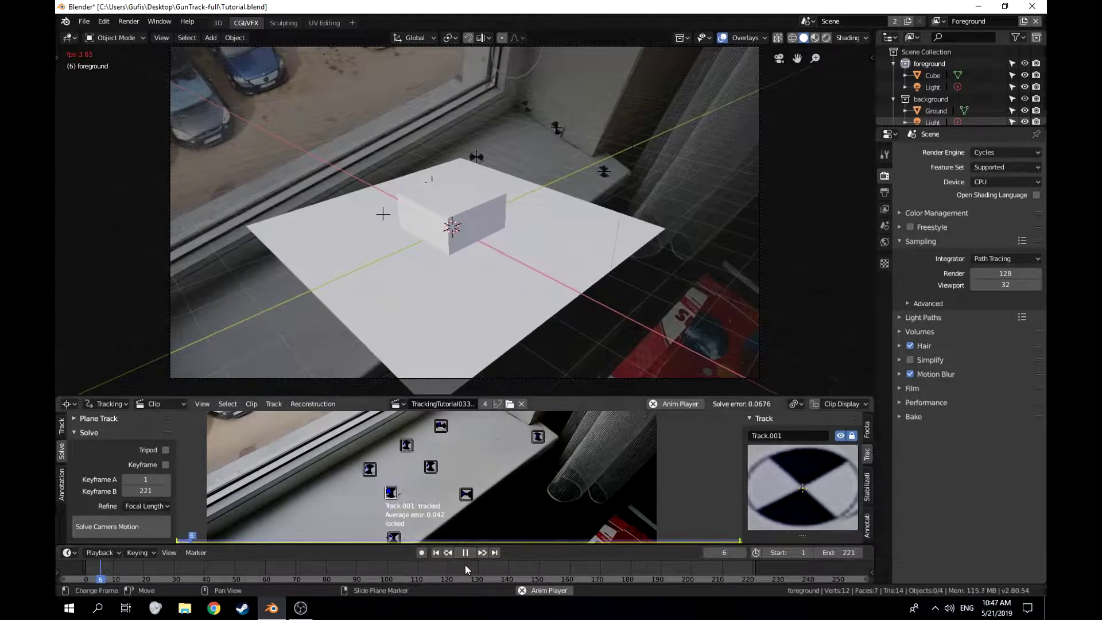
click(466, 552)
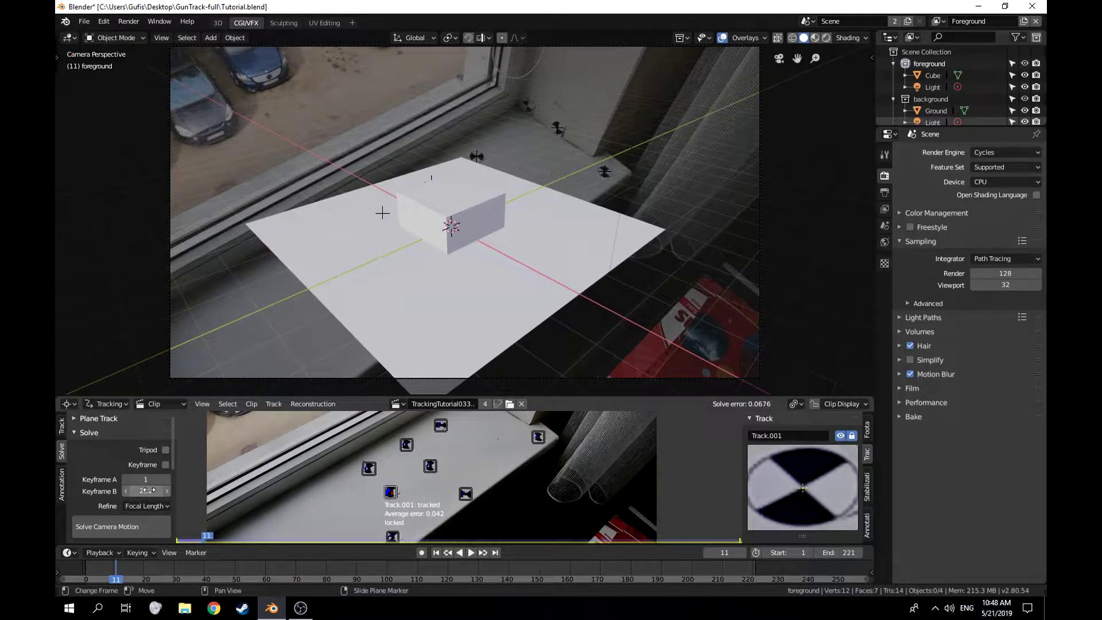
click(62, 426)
click(101, 448)
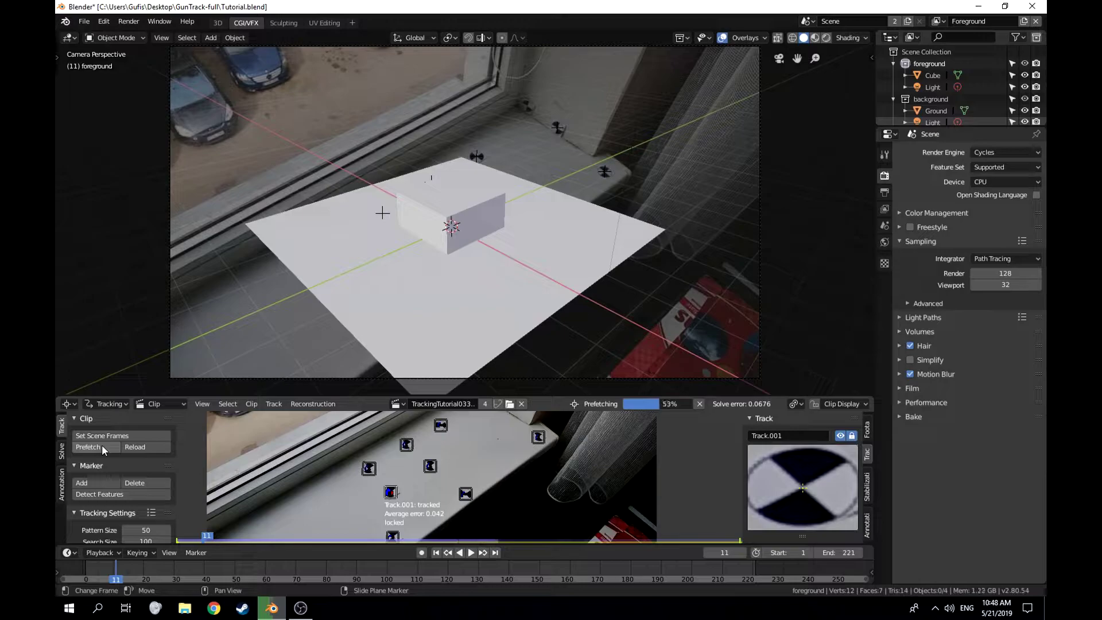
Play and scrub through the animation to check how the cube and plane follow the footage, and return to frame 1
click(460, 553)
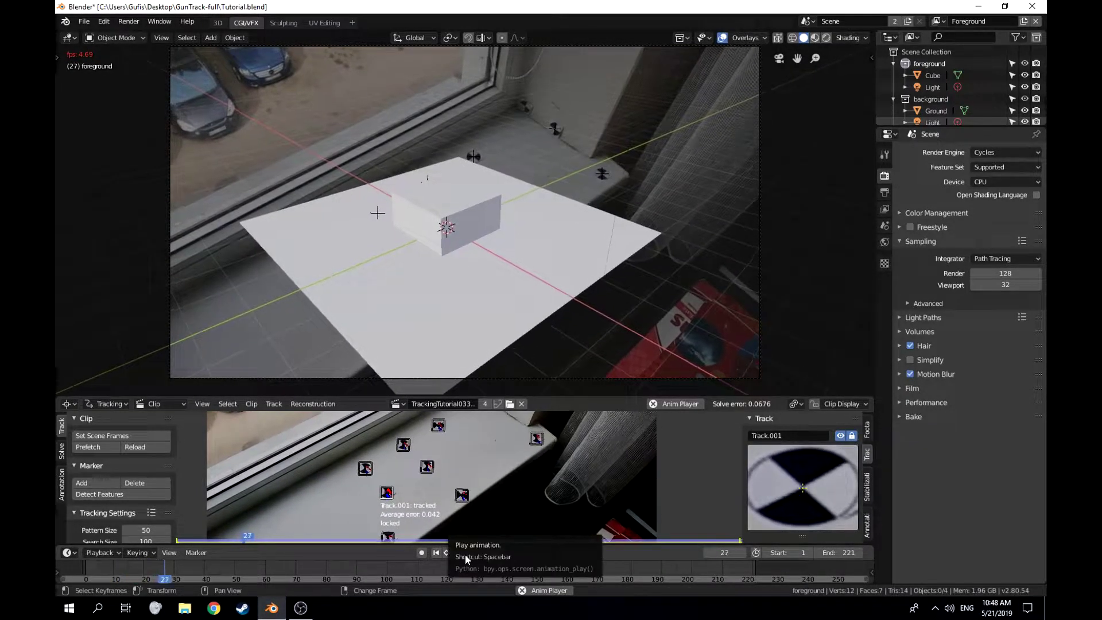
click(466, 554)
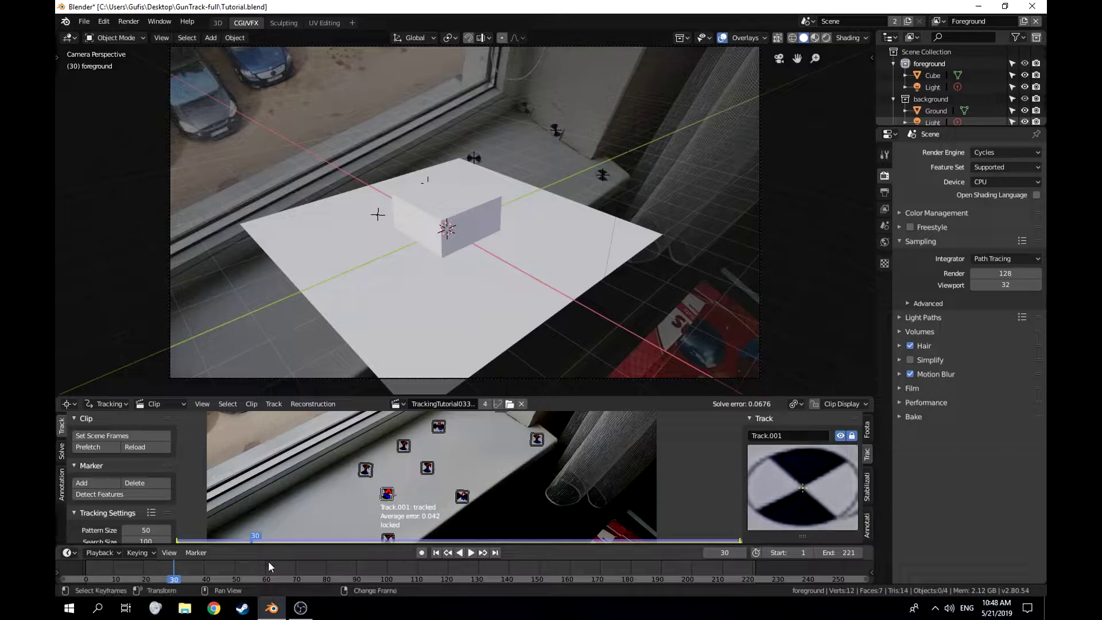
right_drag(202, 568, 681, 562)
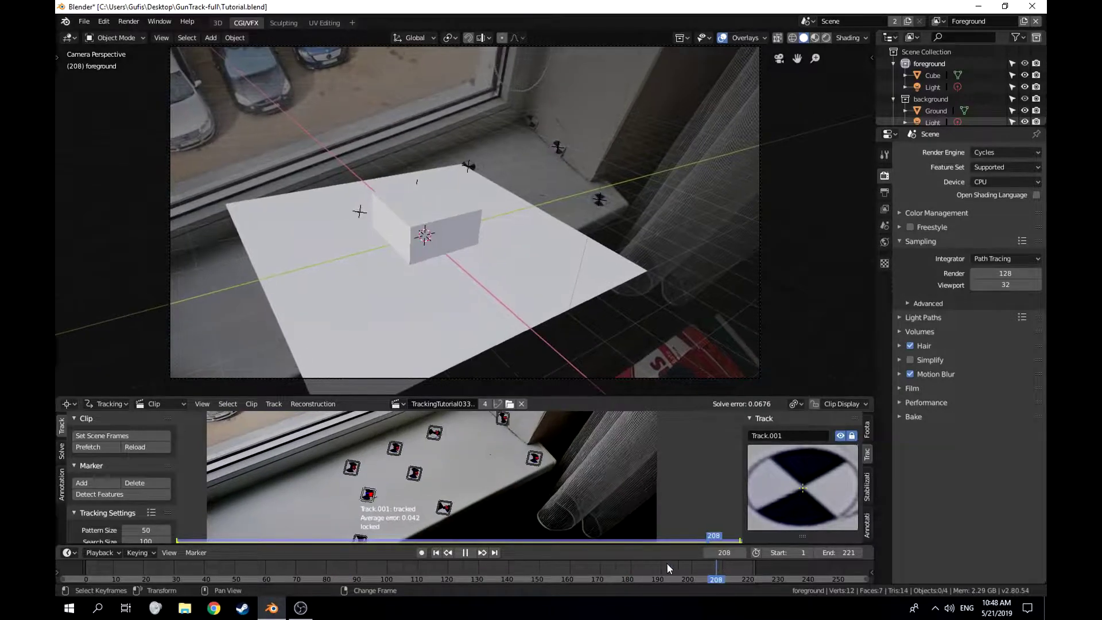
click(436, 553)
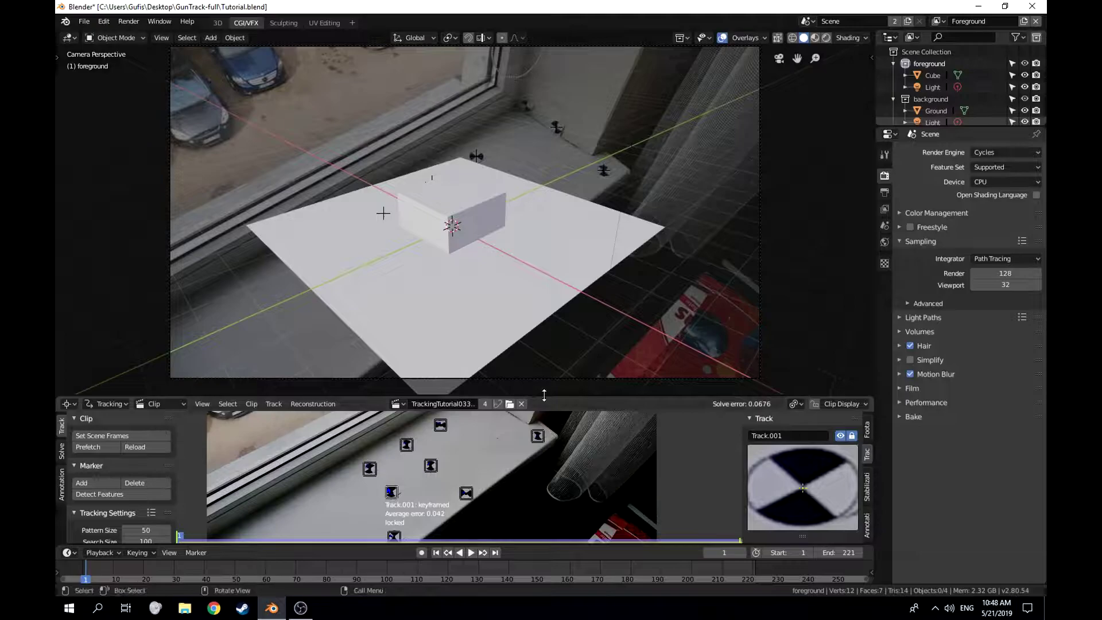
Enlarge the clip editor and set the scene origin on the Track.003 marker in the middle of the windowsill
drag(572, 396, 566, 379)
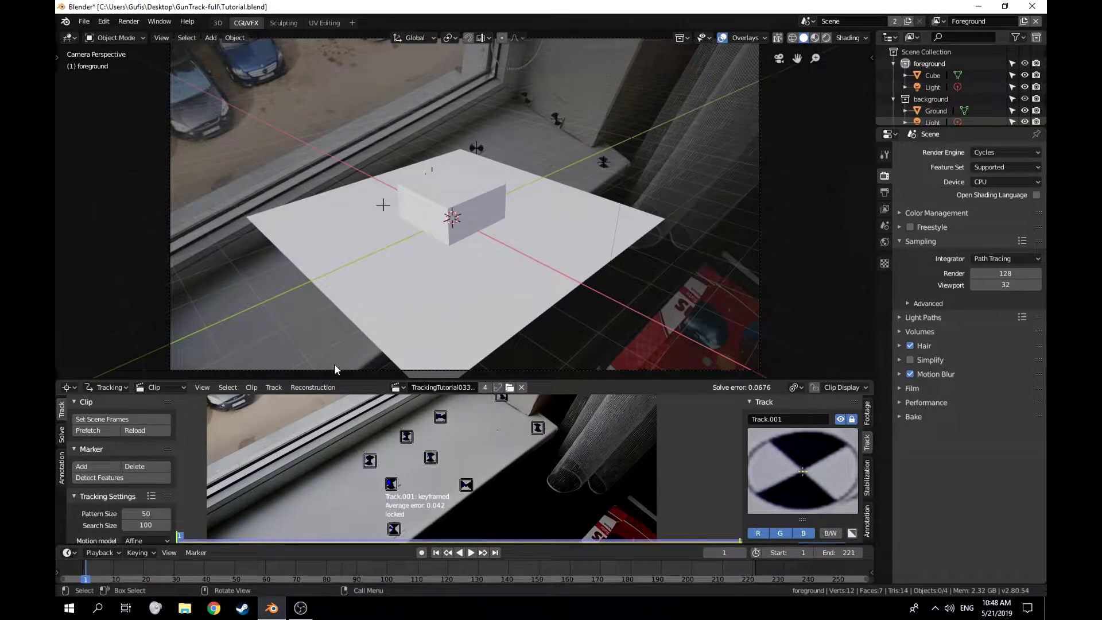
scroll(103, 453, down, 6)
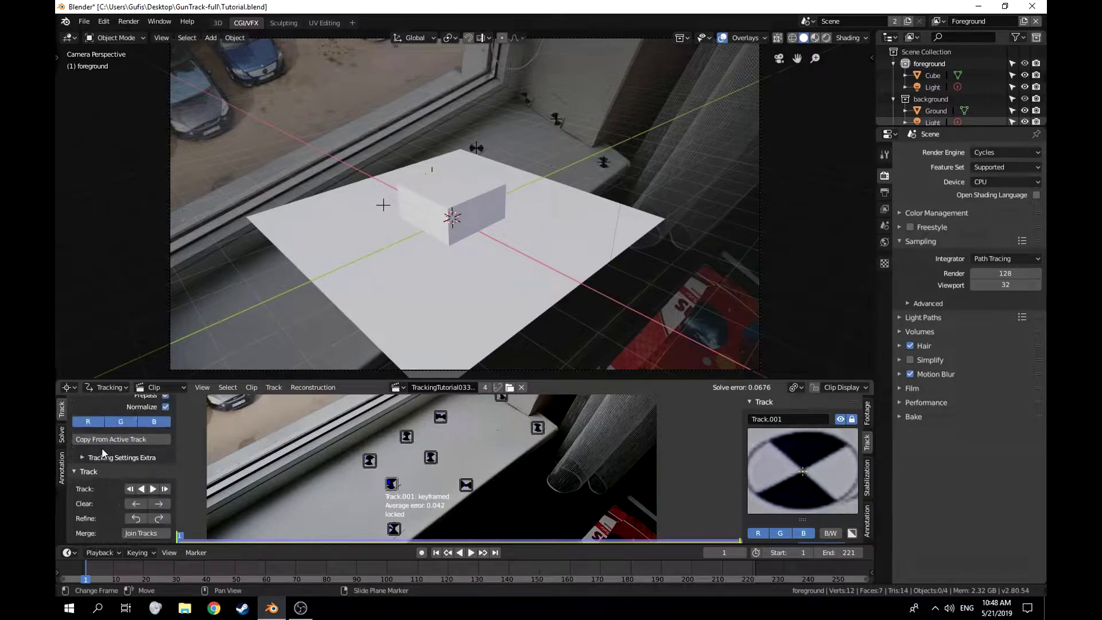
click(62, 439)
scroll(118, 494, down, 10)
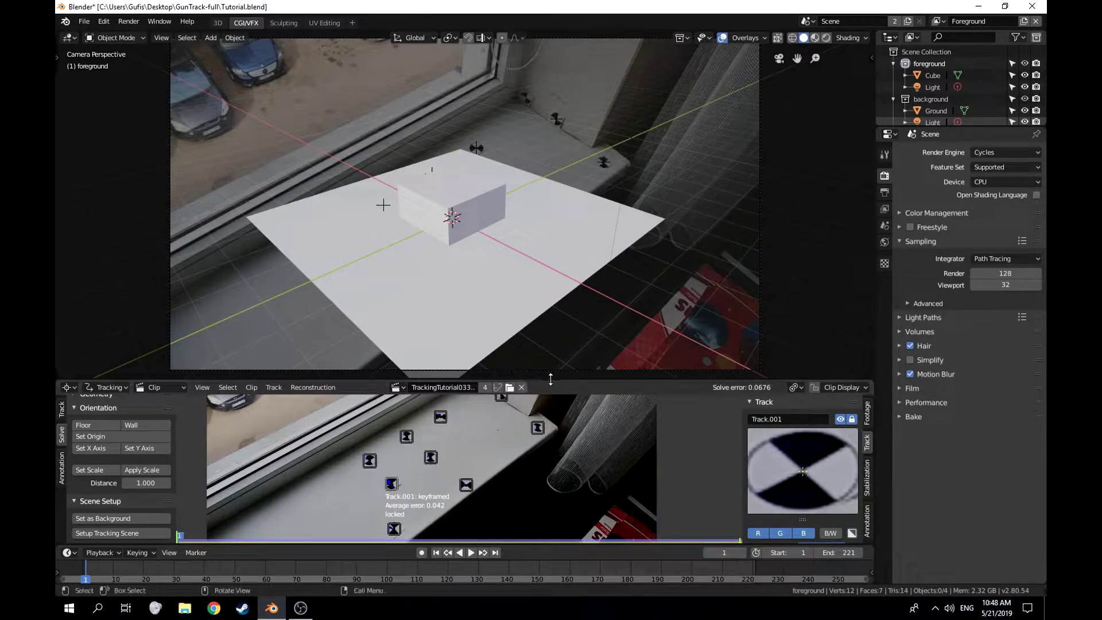
drag(551, 379, 540, 257)
scroll(471, 397, up, 2)
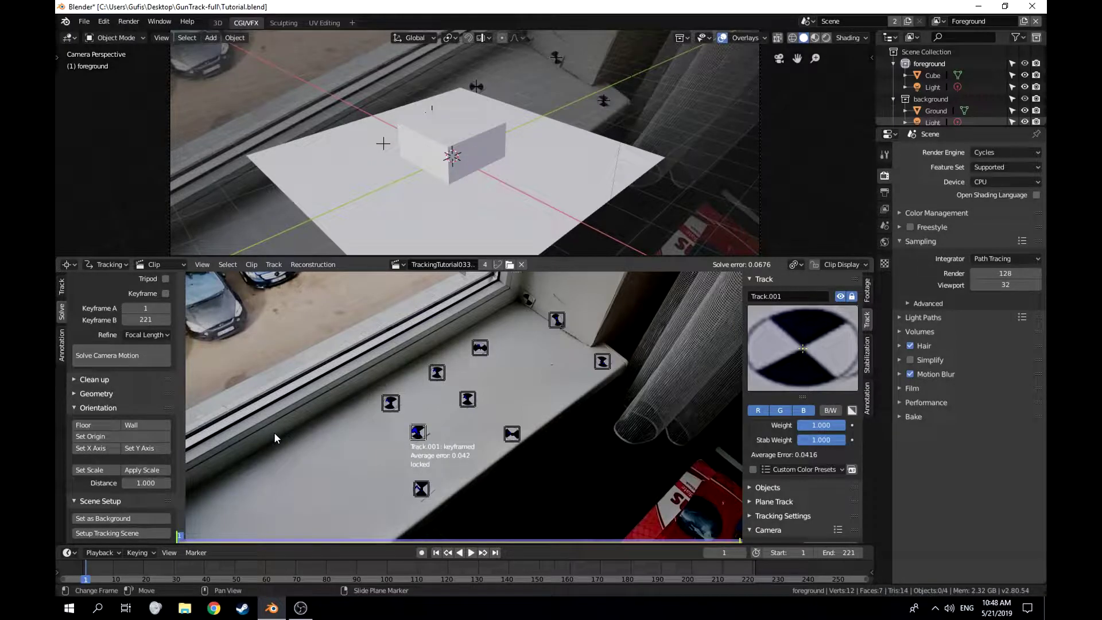
click(469, 406)
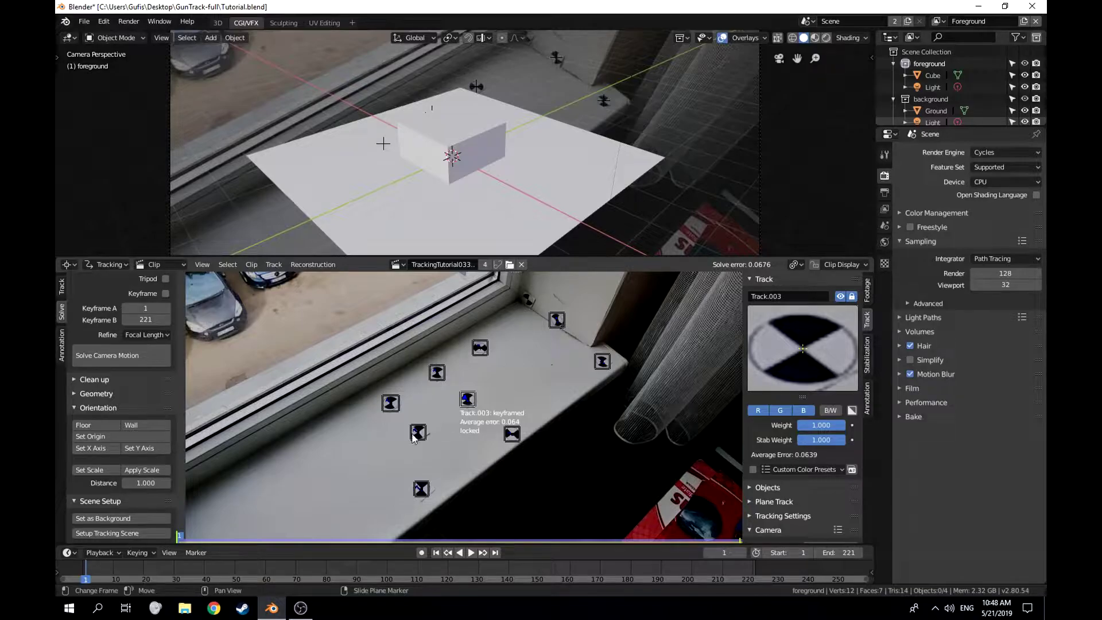
click(105, 439)
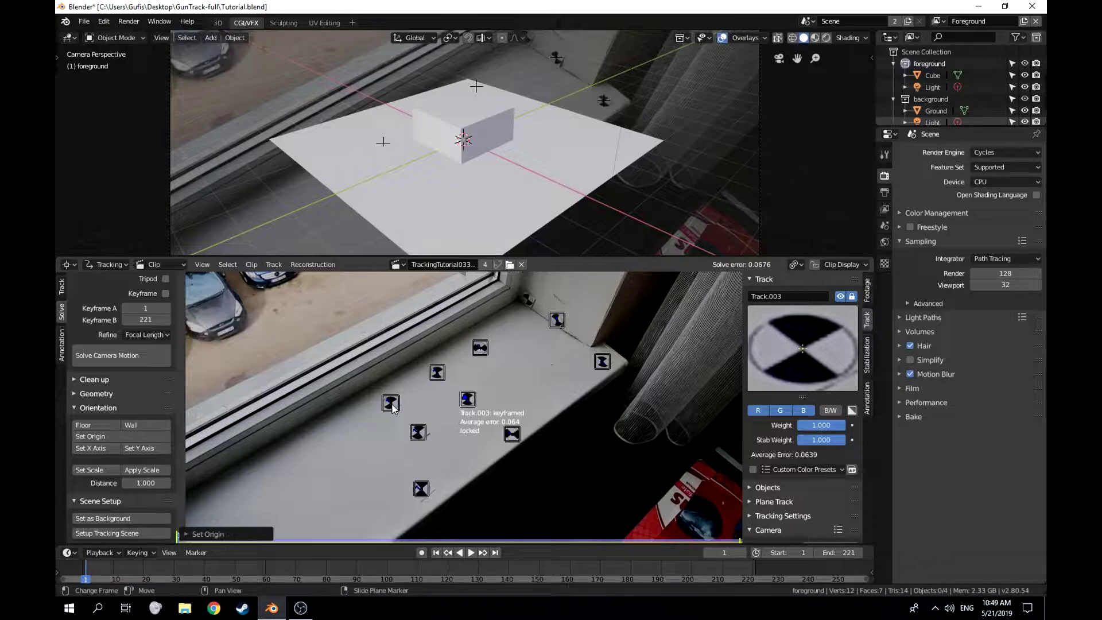
Define the floor from markers Track.006, Track.001 and Track.004, and set the origin on Track.003 again
click(478, 350)
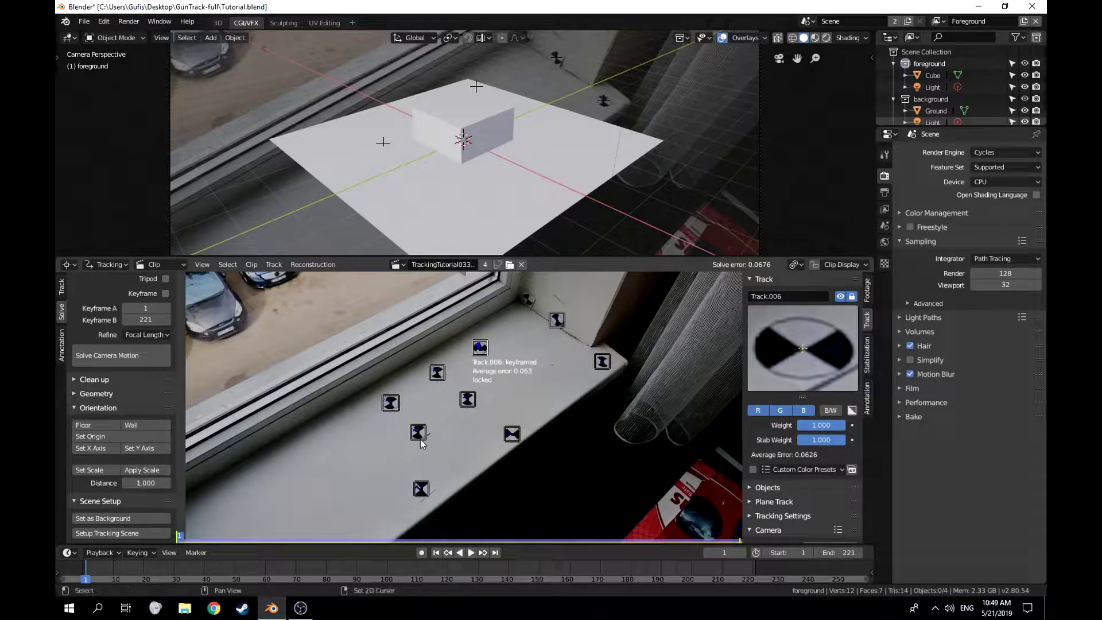
shift+click(418, 434)
shift+click(512, 434)
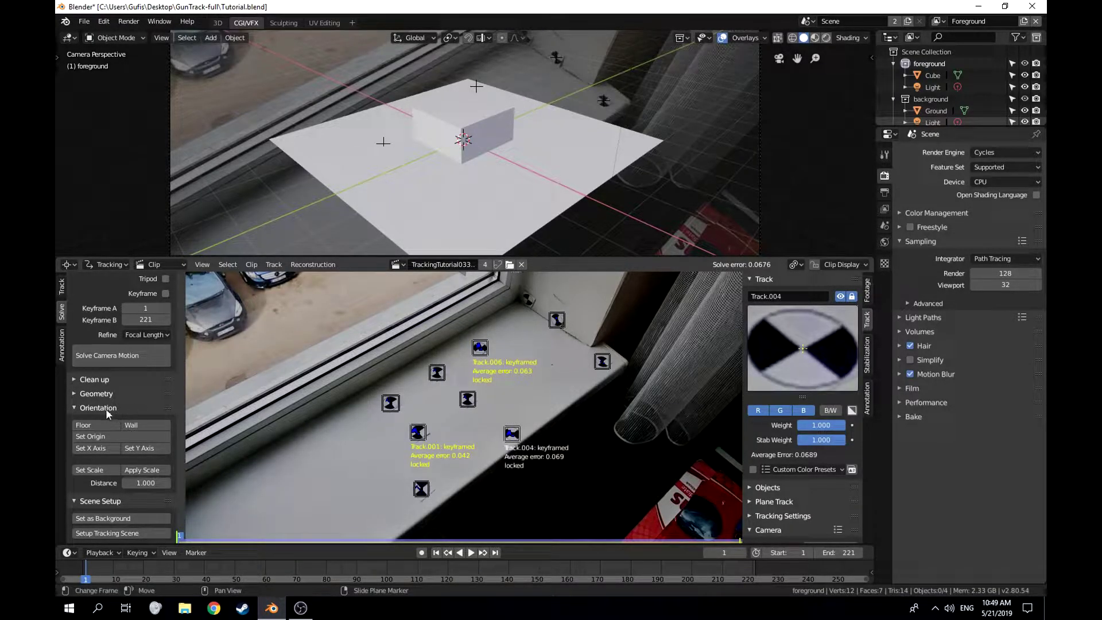
click(105, 425)
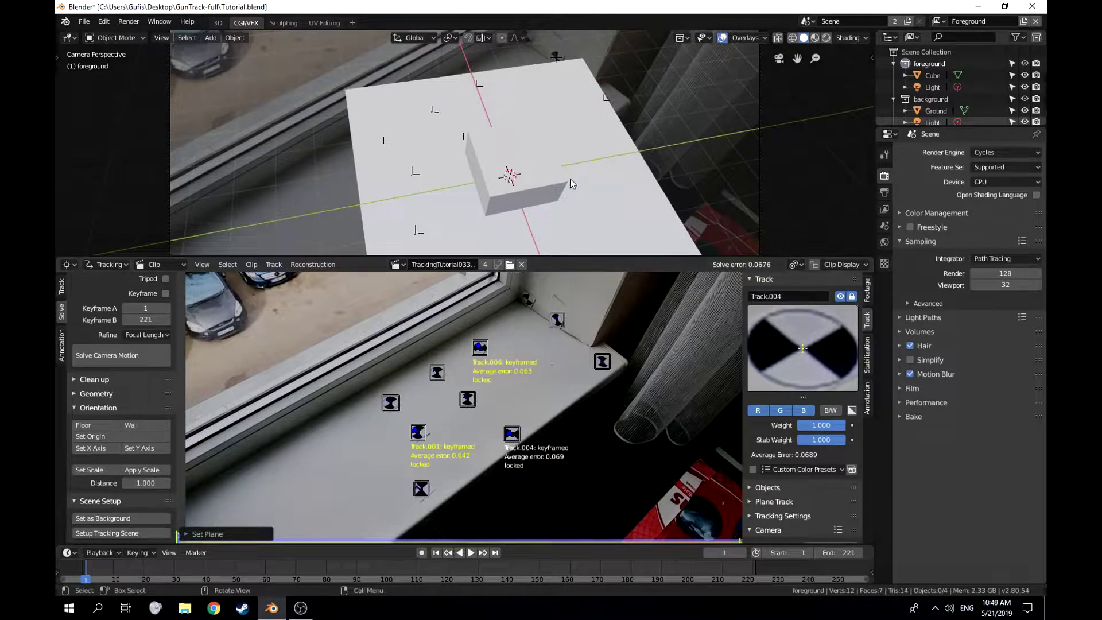
click(471, 404)
click(90, 437)
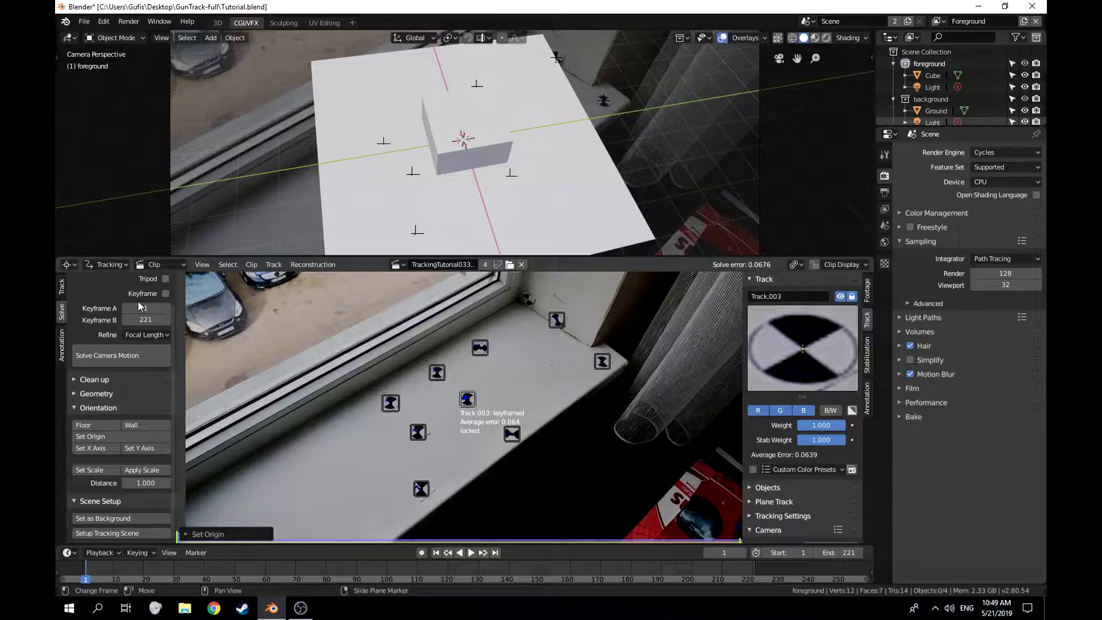
Set the scene scale using a distance of 1.5 between markers Track.005 and Track.003
click(435, 375)
shift+click(467, 402)
click(143, 484)
text(1)
key(Return)
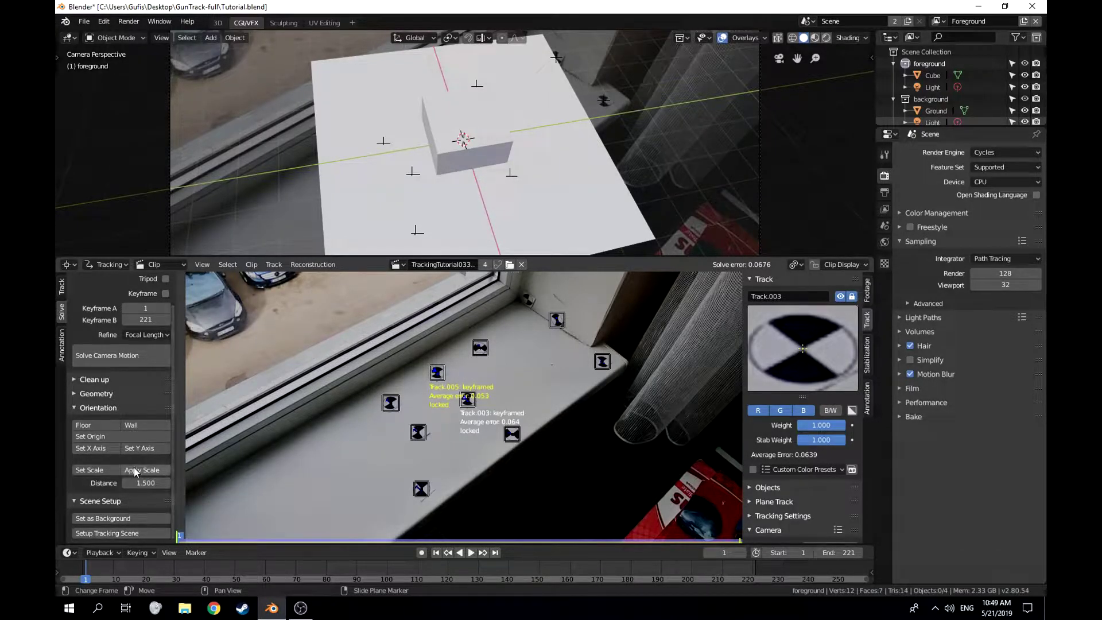
click(107, 472)
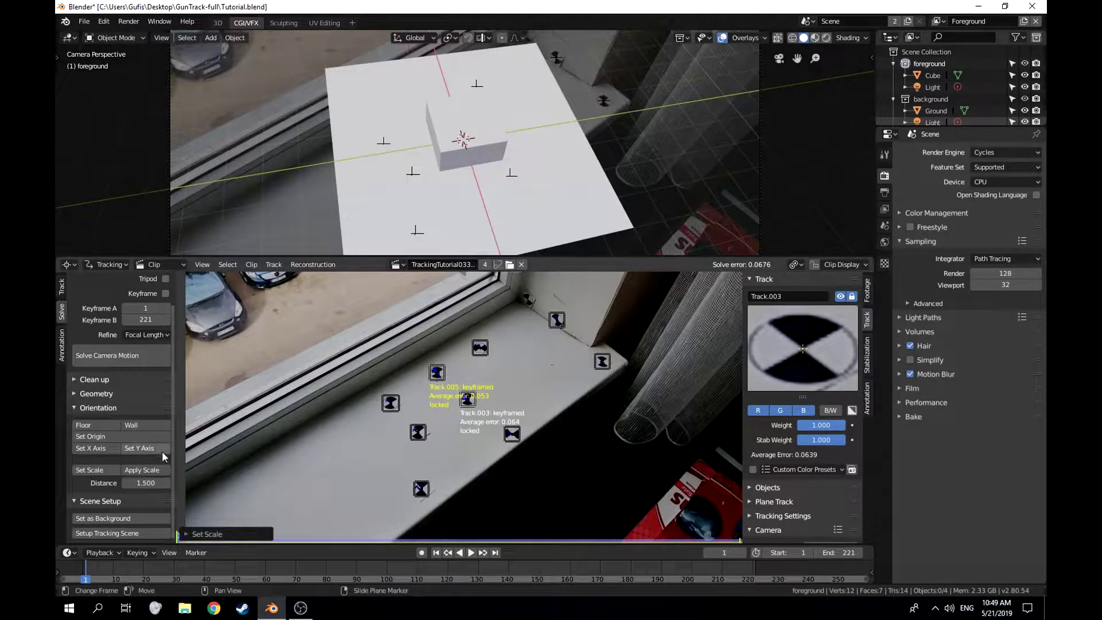
Change the reference distance between the two selected markers to 2.5 and set the scene scale again
click(157, 485)
text(2.5)
key(Return)
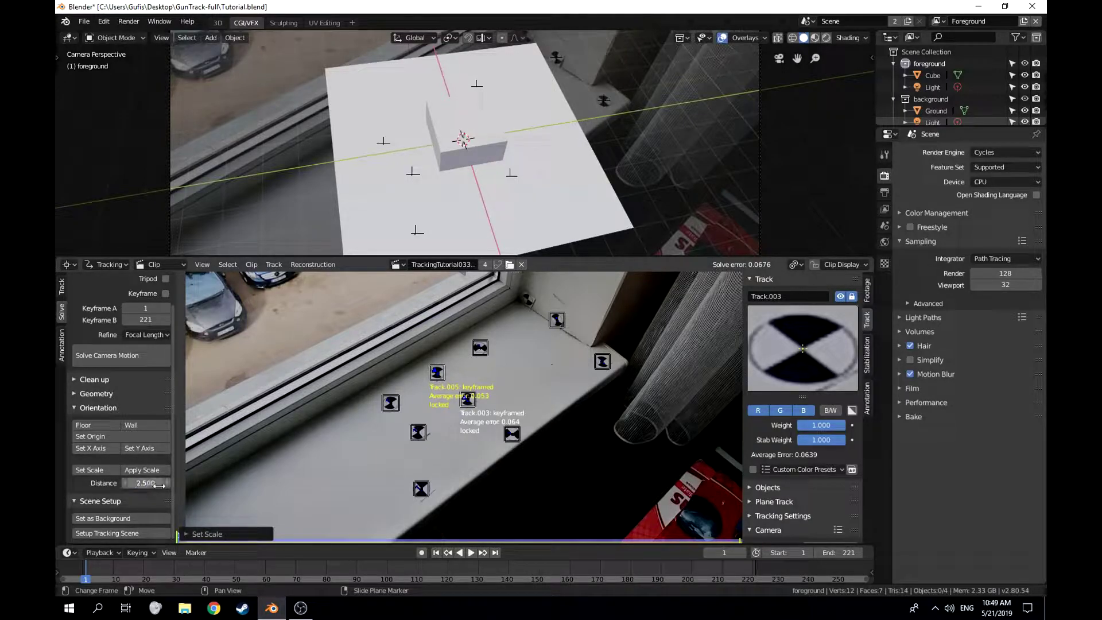
click(92, 470)
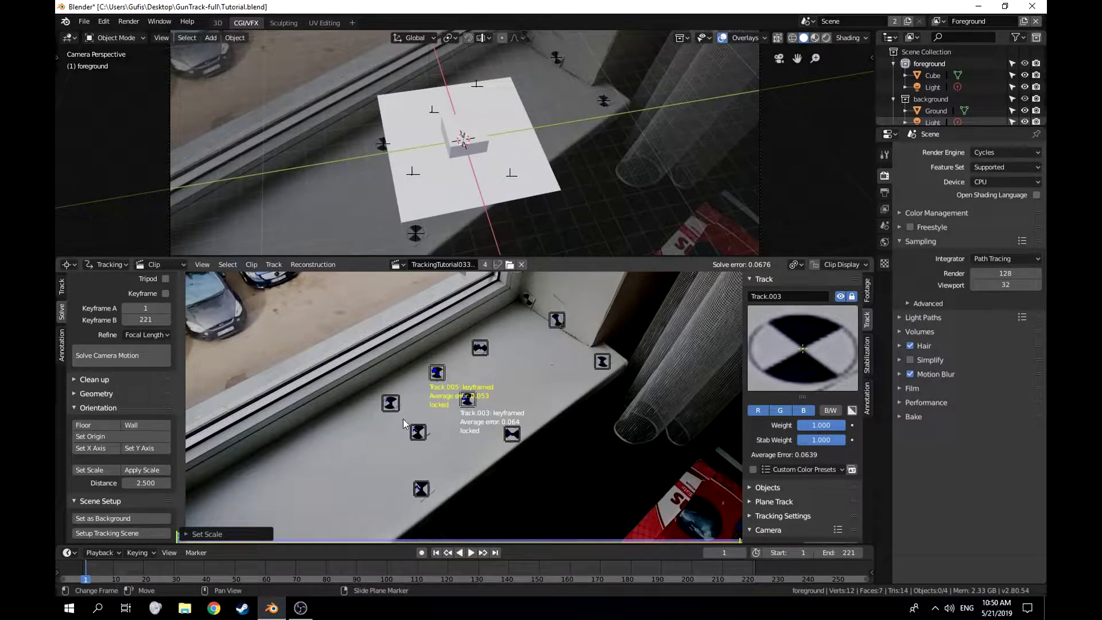
Try to stretch the Ground plane along the Y axis and undo the scaling
click(526, 164)
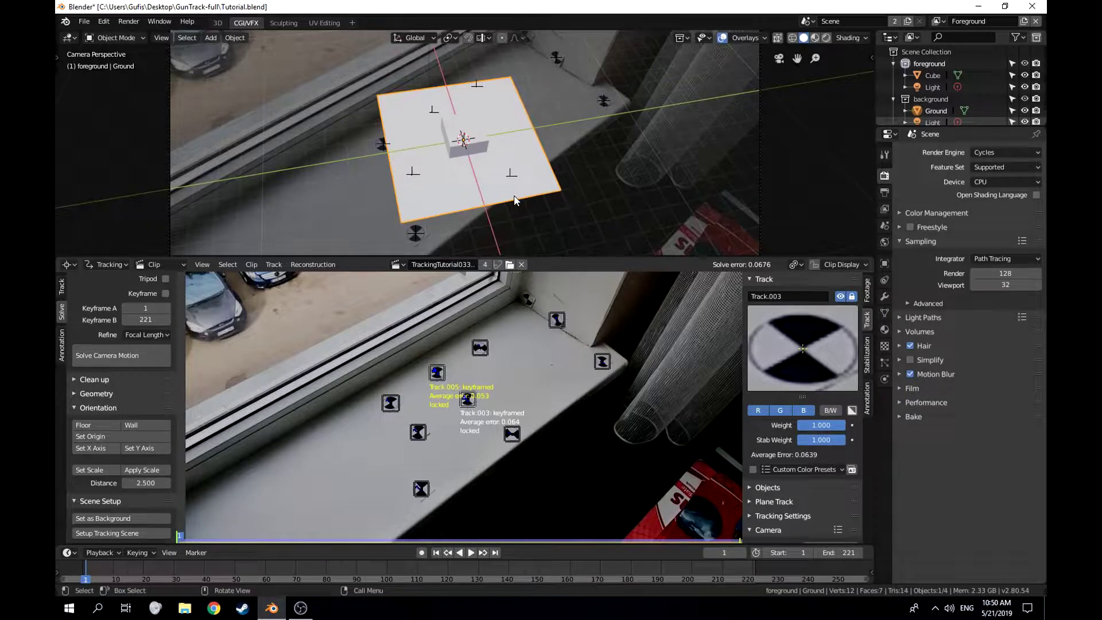
key(s)
key(y)
click(548, 188)
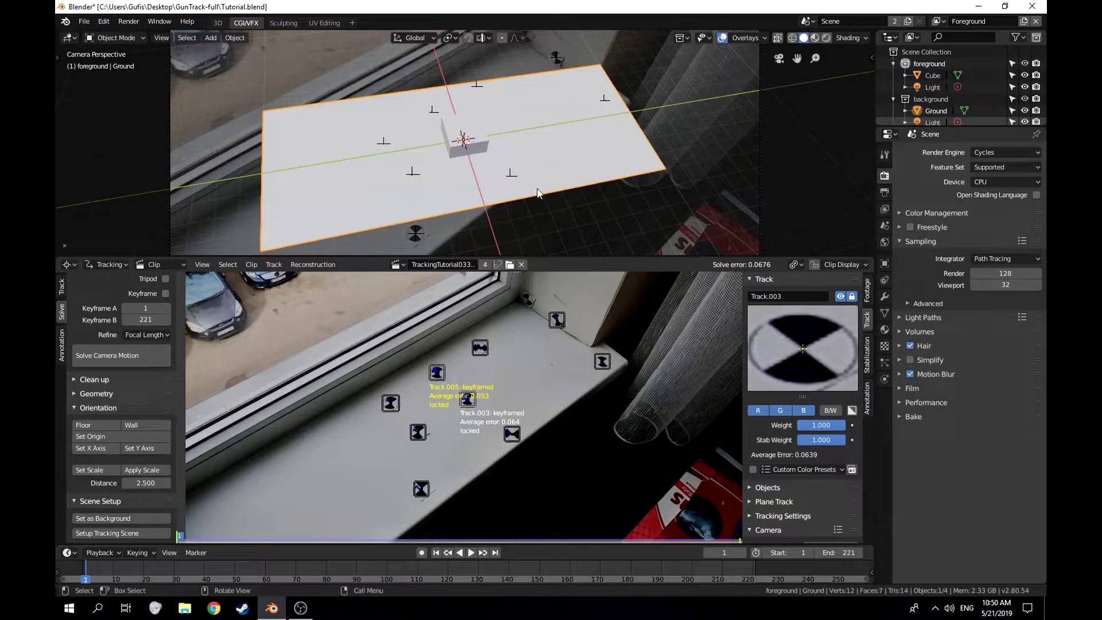
key(ctrl+z)
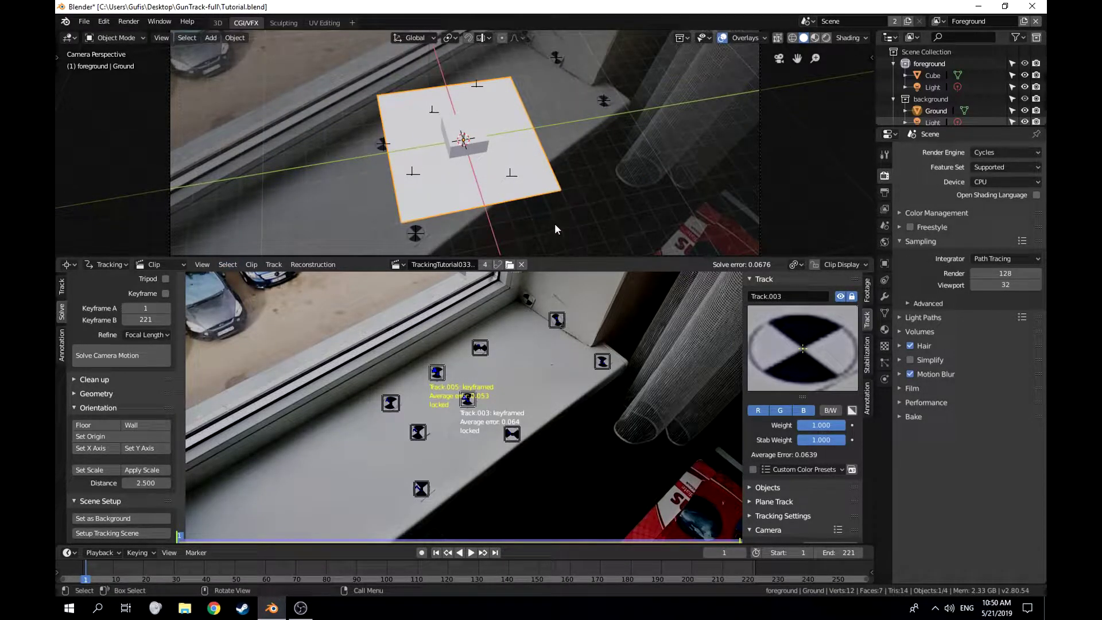
Try rotating the Ground plane about 27° around global Z and stretching it along its local Y axis, and undo the rotation
key(r)
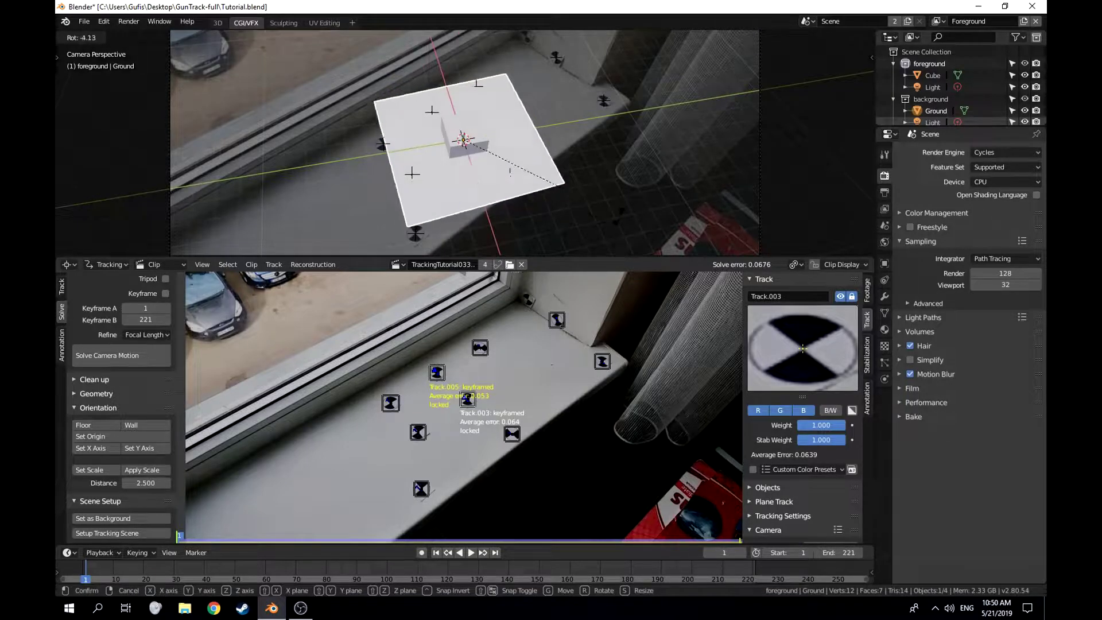
key(z)
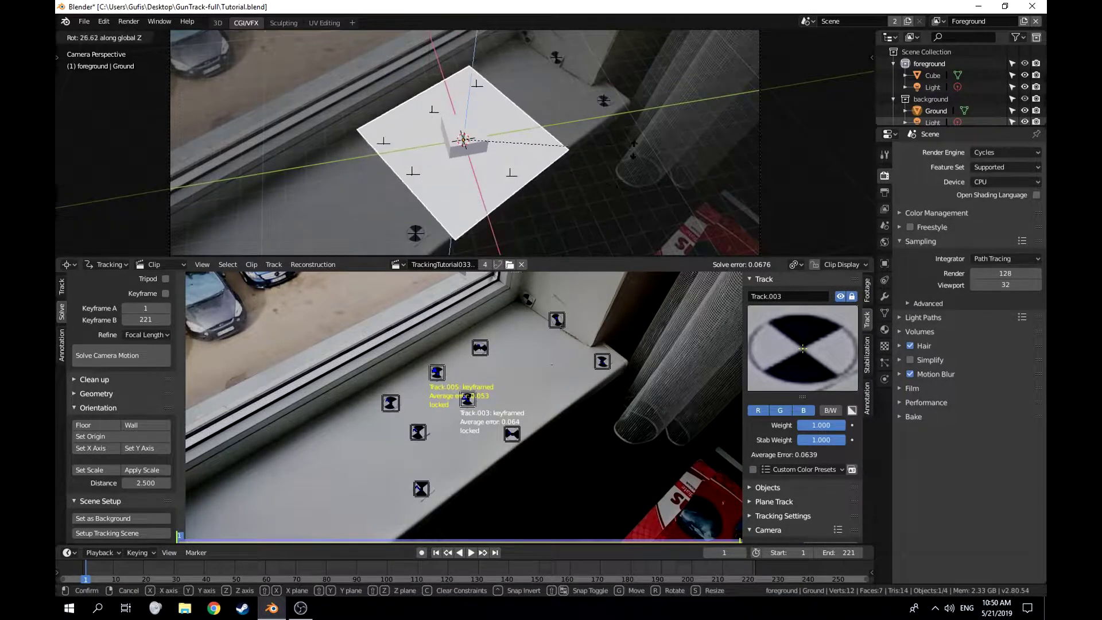
click(634, 148)
key(s)
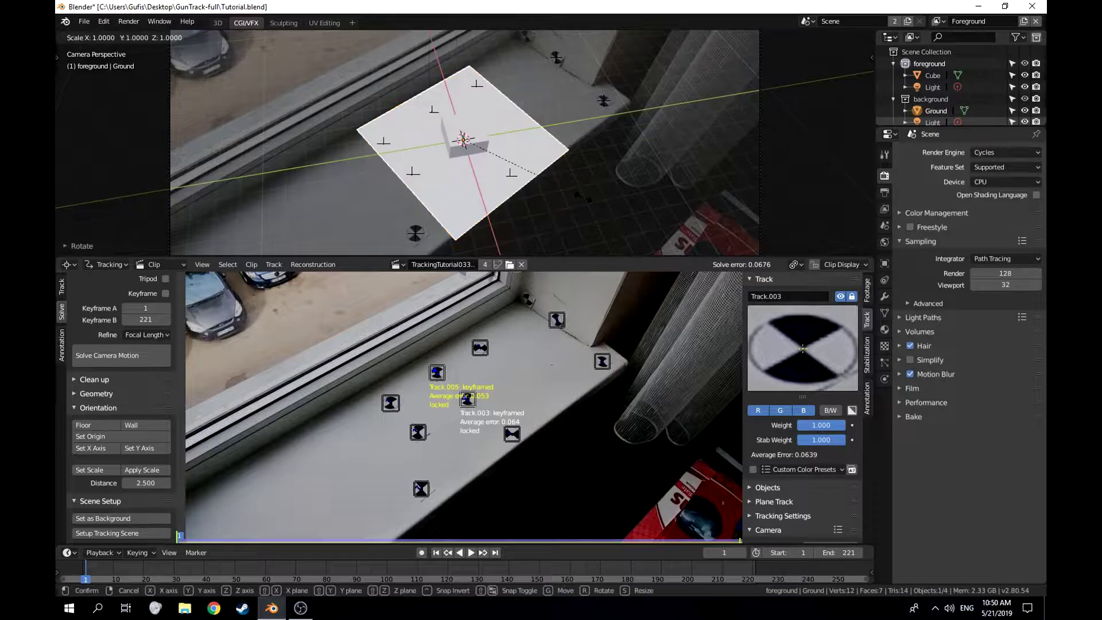
key(y)
key(y)
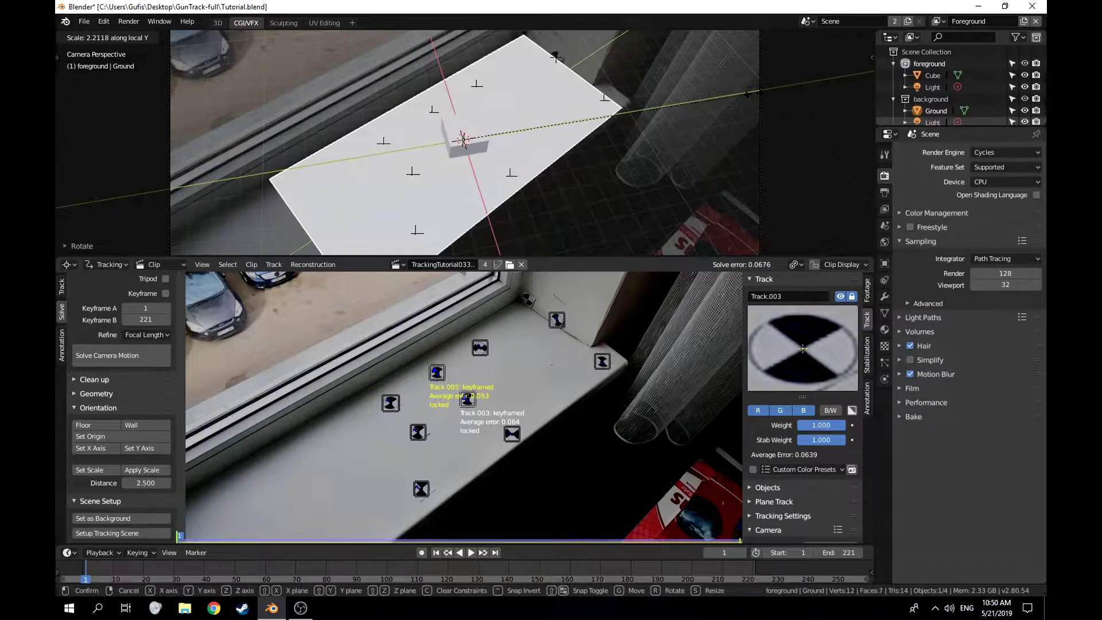
right_click(707, 106)
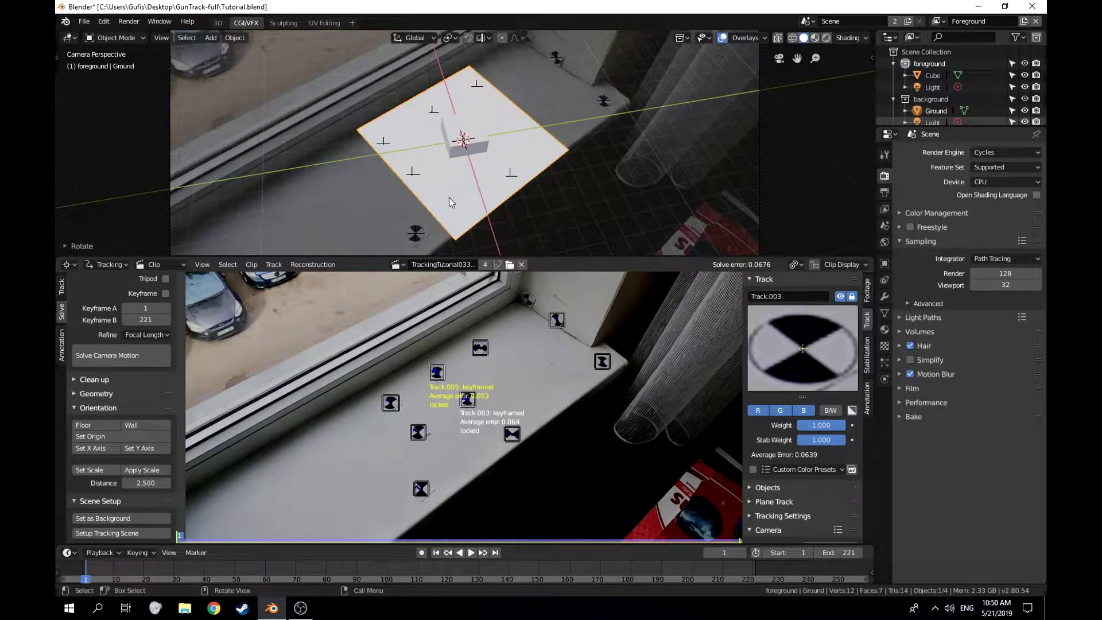
key(ctrl+z)
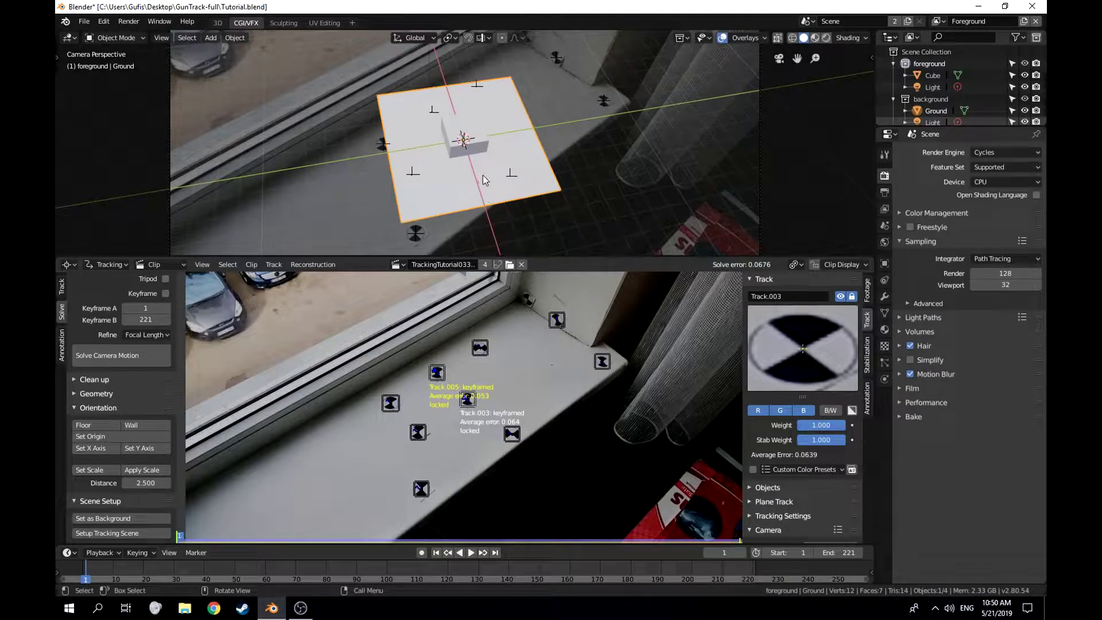
Set the scene's X axis from marker Track.005 and check the Ground plane's alignment with the windowsill
click(447, 376)
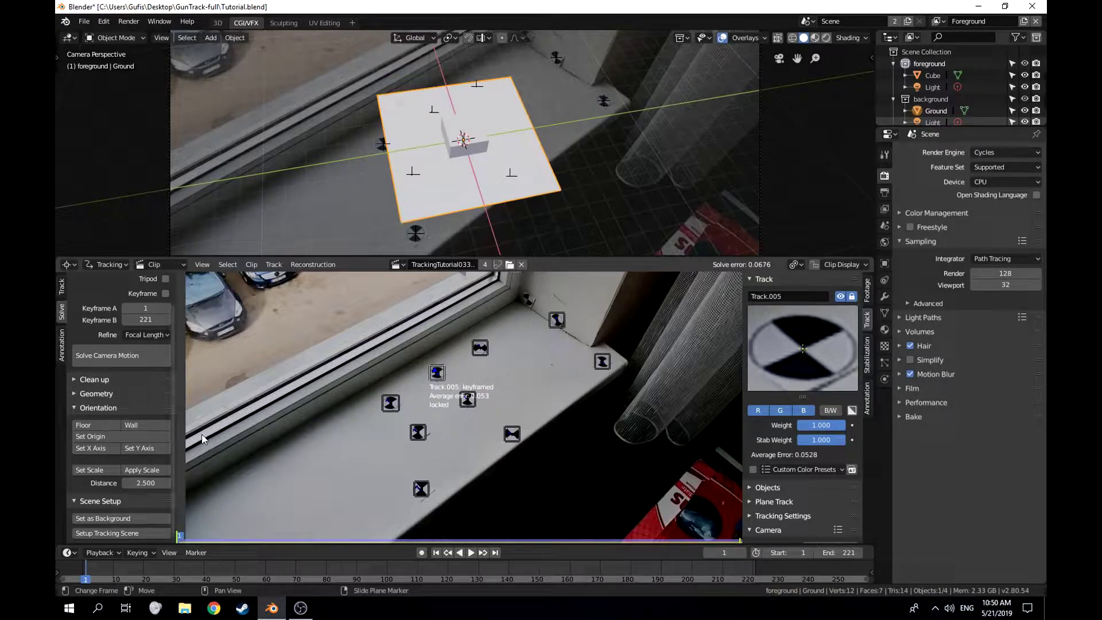
click(91, 449)
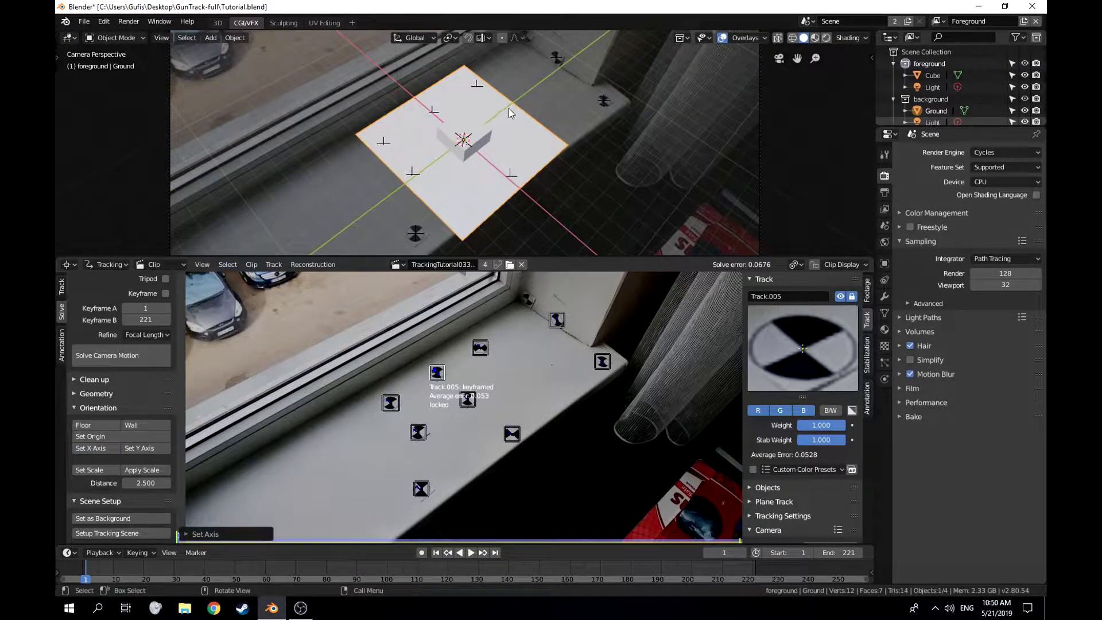
scroll(508, 108, up, 3)
shift+middle_drag(398, 97, 509, 200)
scroll(519, 122, up, 3)
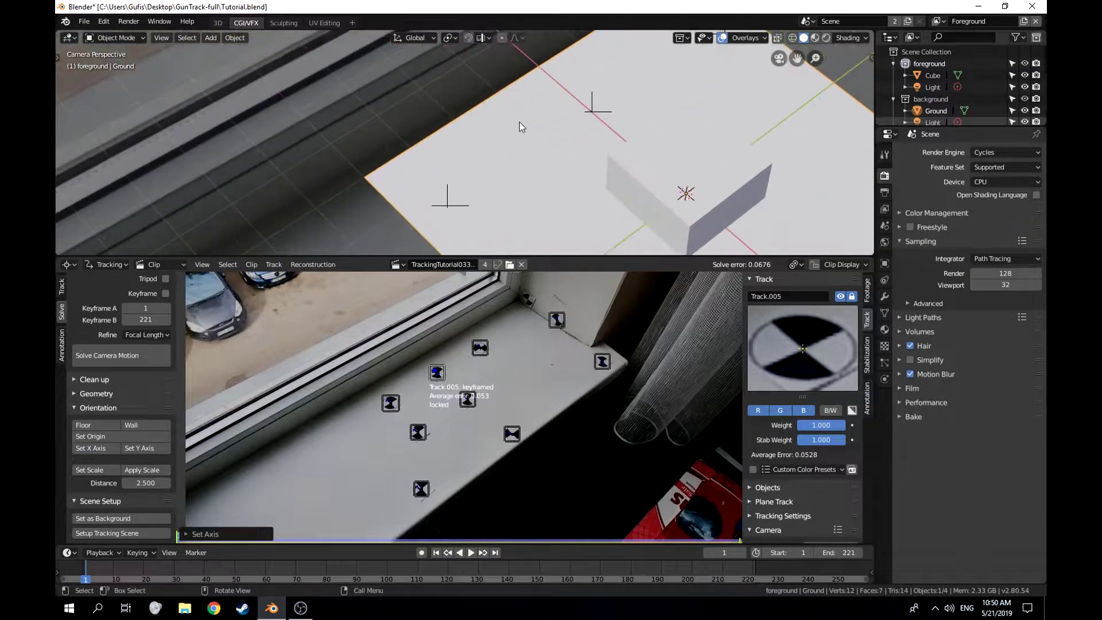
scroll(618, 211, down, 3)
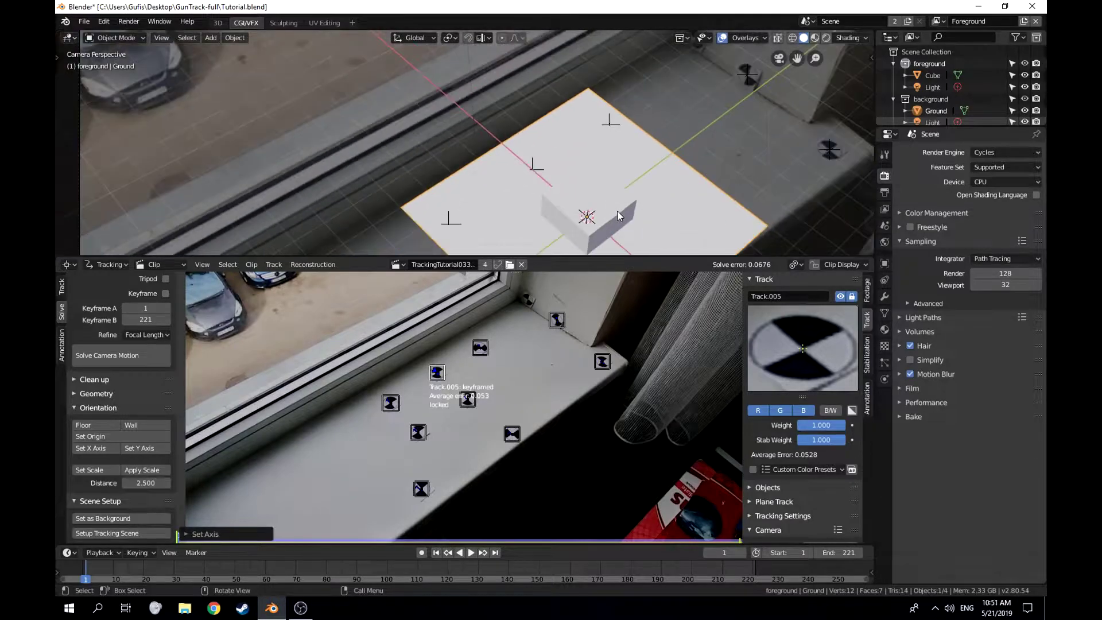
Set the opacity of the Camera's background movie clip to 1.000
scroll(942, 95, down, 2)
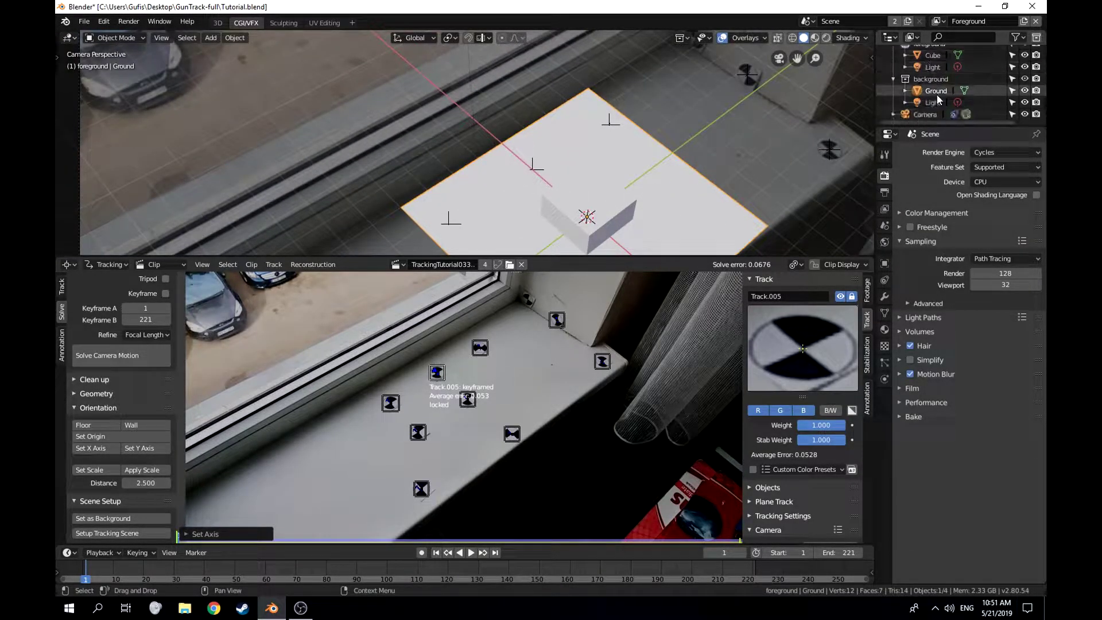
click(925, 114)
click(884, 279)
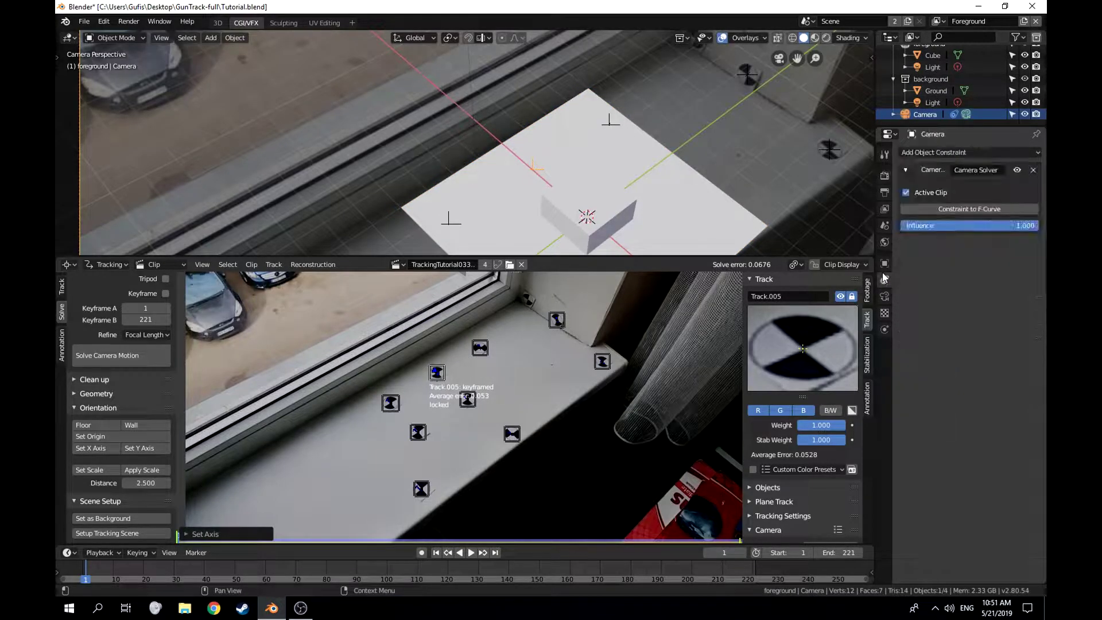
click(884, 263)
click(885, 296)
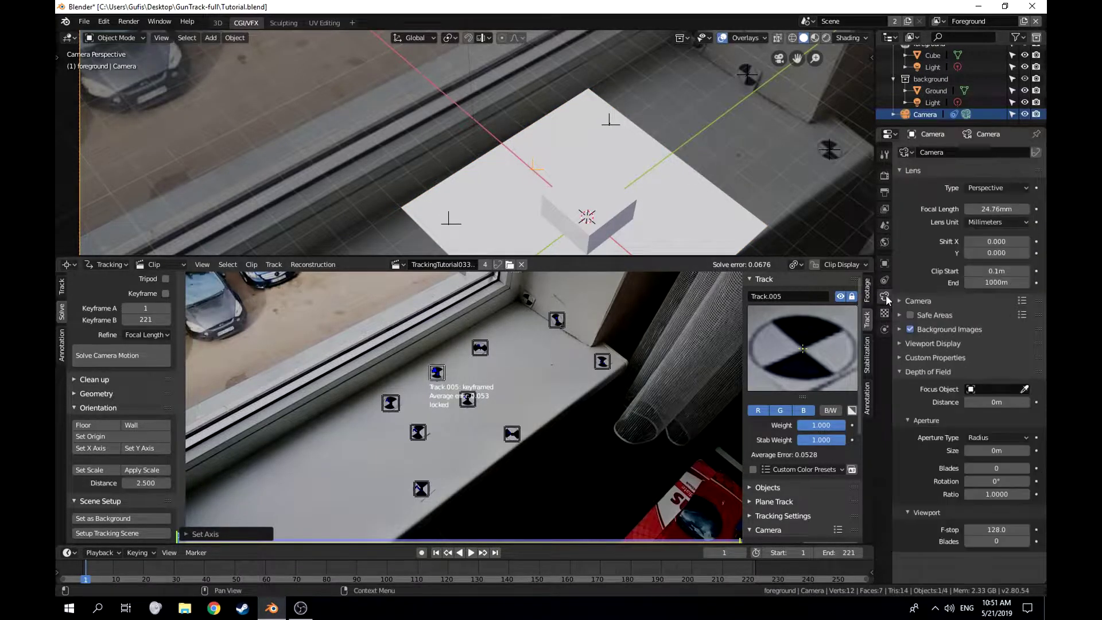
click(902, 330)
scroll(928, 381, down, 2)
drag(997, 452, 1040, 452)
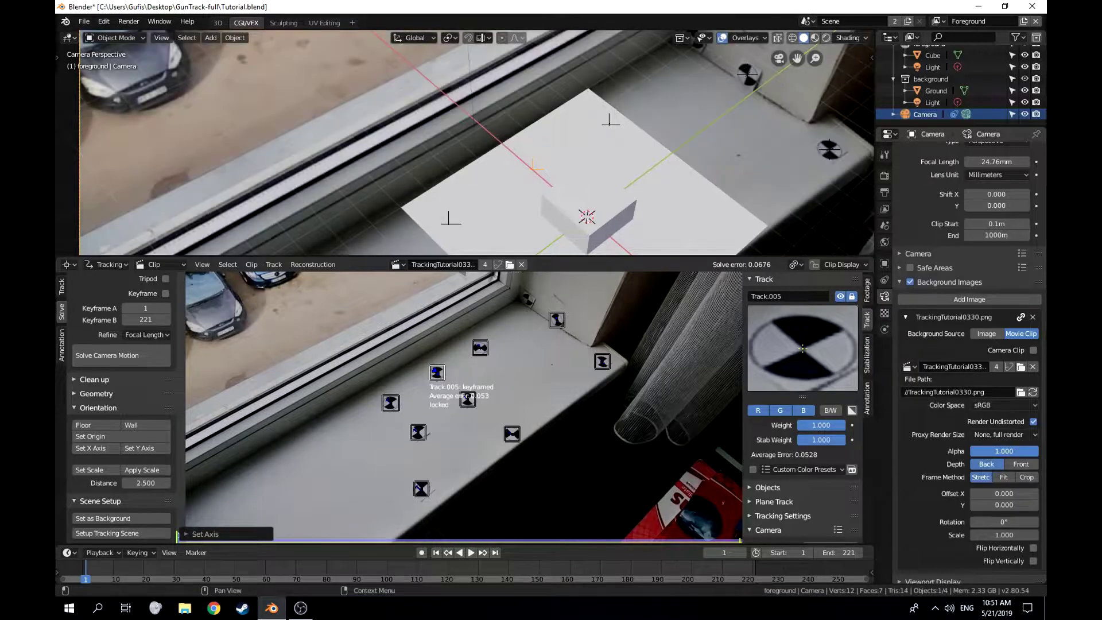
Enlarge the 3D viewport relative to the clip editor and bring the Ground plane into the middle of it
drag(632, 257, 629, 467)
shift+middle_drag(624, 403, 549, 180)
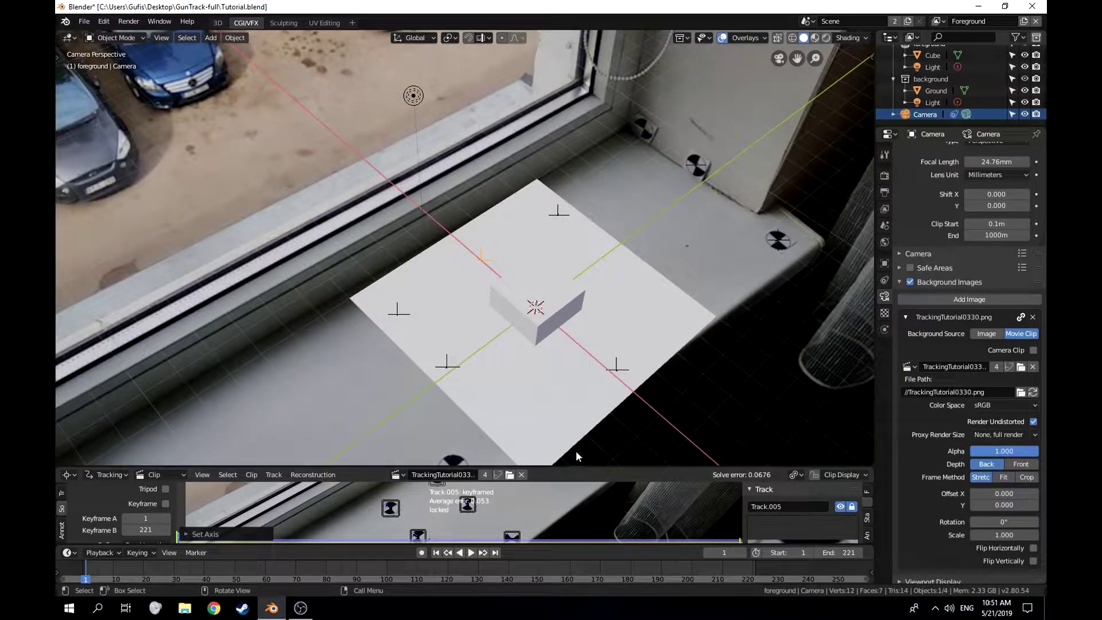
drag(577, 467, 576, 347)
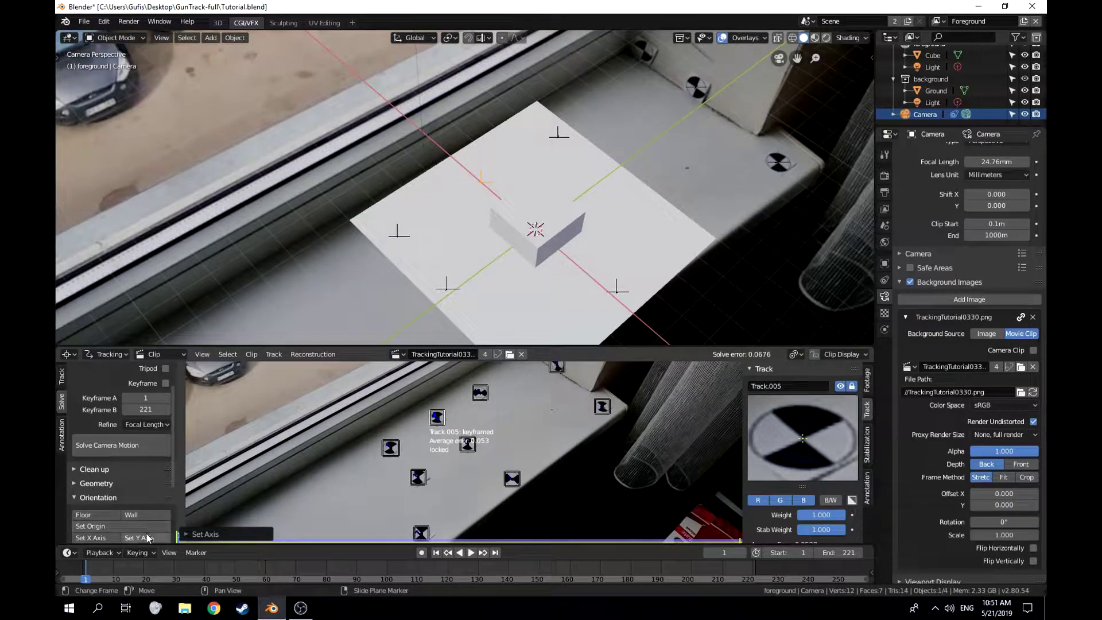
Set the Y axis from marker Track.005, replace it with an X axis from Track.001, and check the alignment with the windowsill
click(129, 539)
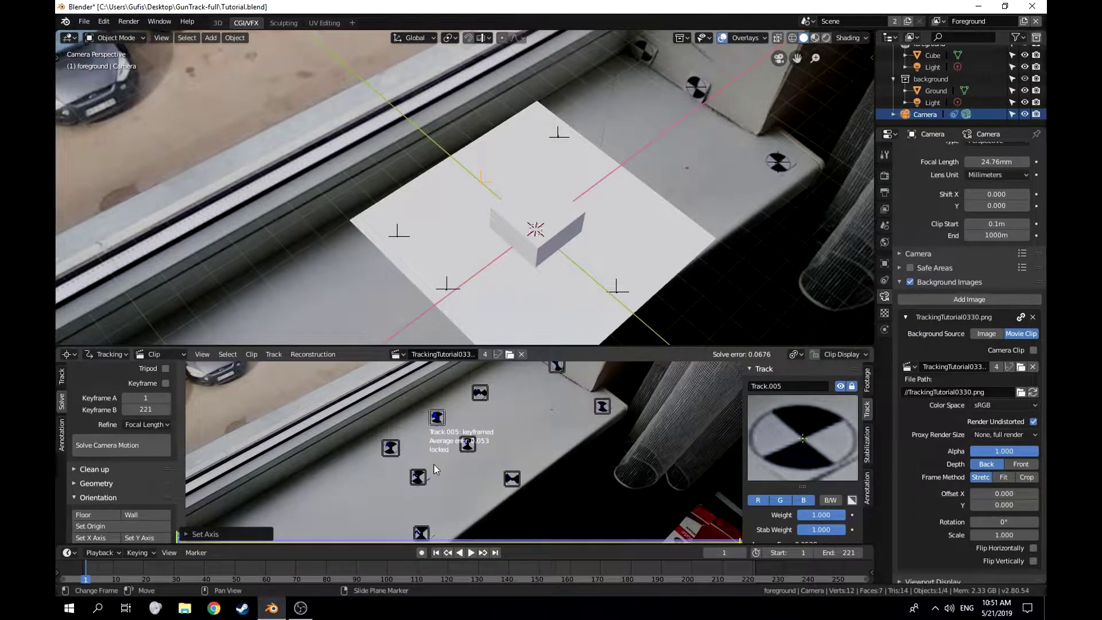
click(416, 487)
click(110, 540)
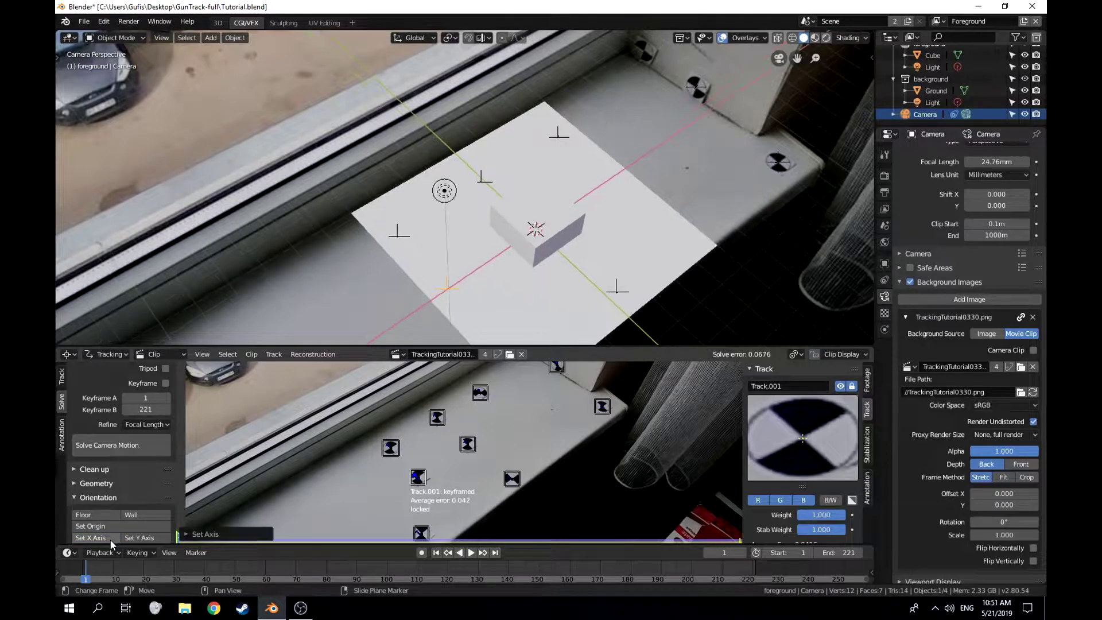
scroll(459, 223, up, 4)
shift+middle_drag(412, 211, 501, 302)
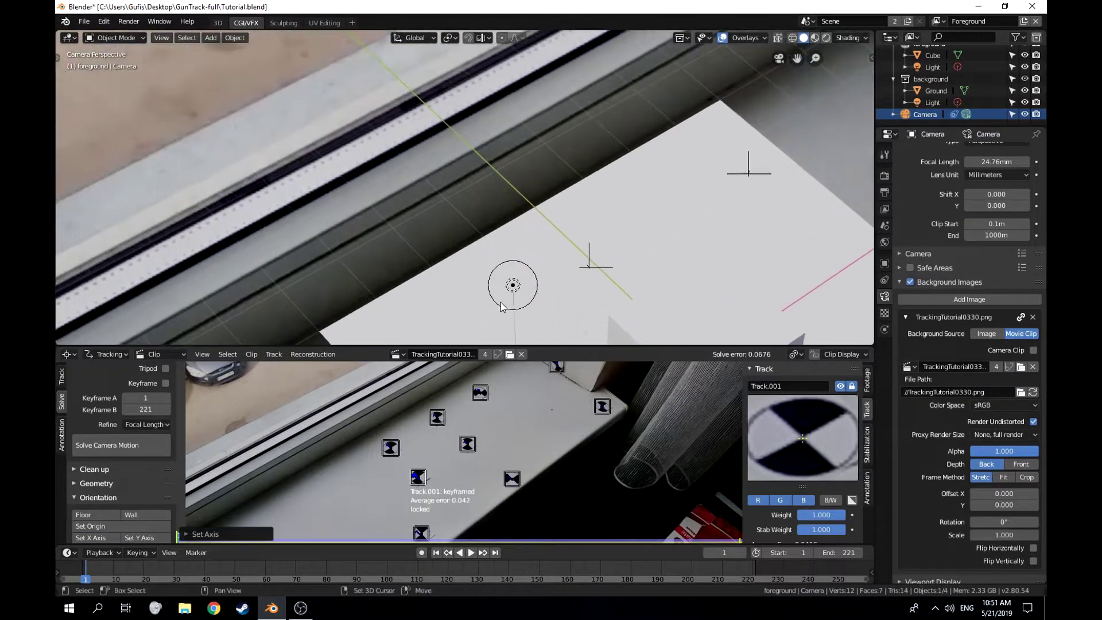
scroll(339, 253, down, 6)
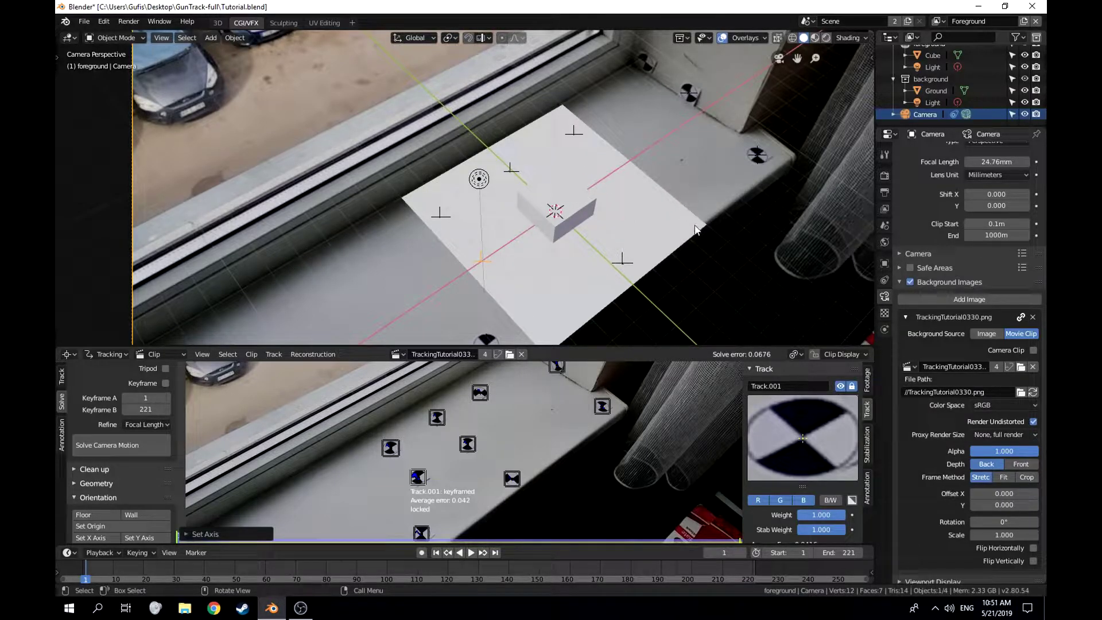
shift+middle_drag(667, 264, 620, 197)
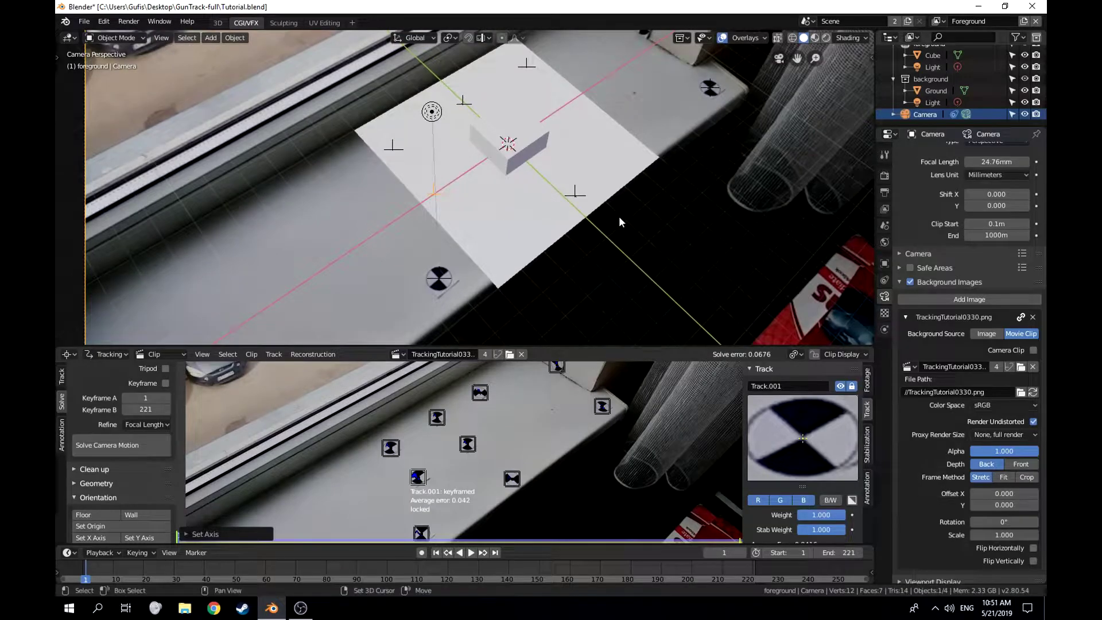
Try orienting the scene with the X axis from marker Track.004 and the Y axis from marker Track.008
click(512, 480)
click(109, 538)
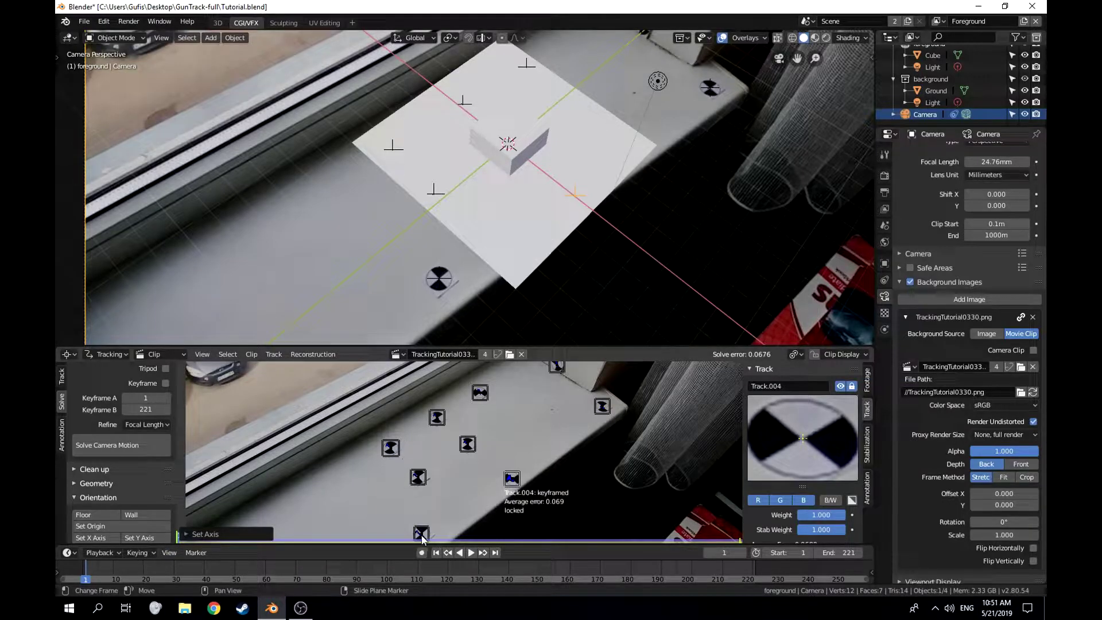
click(557, 366)
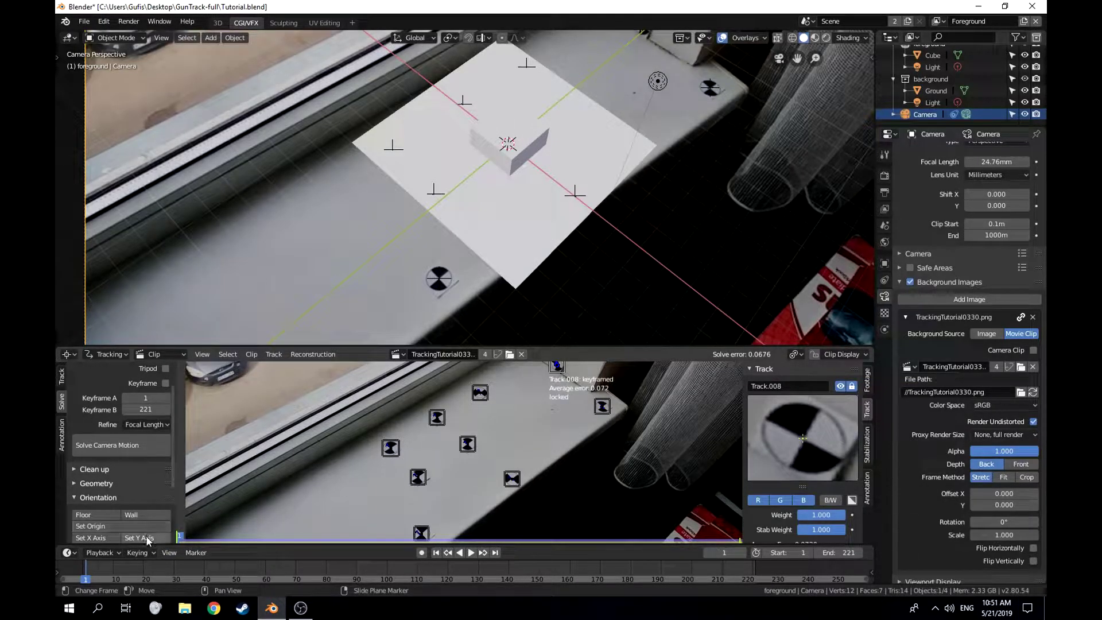
click(142, 538)
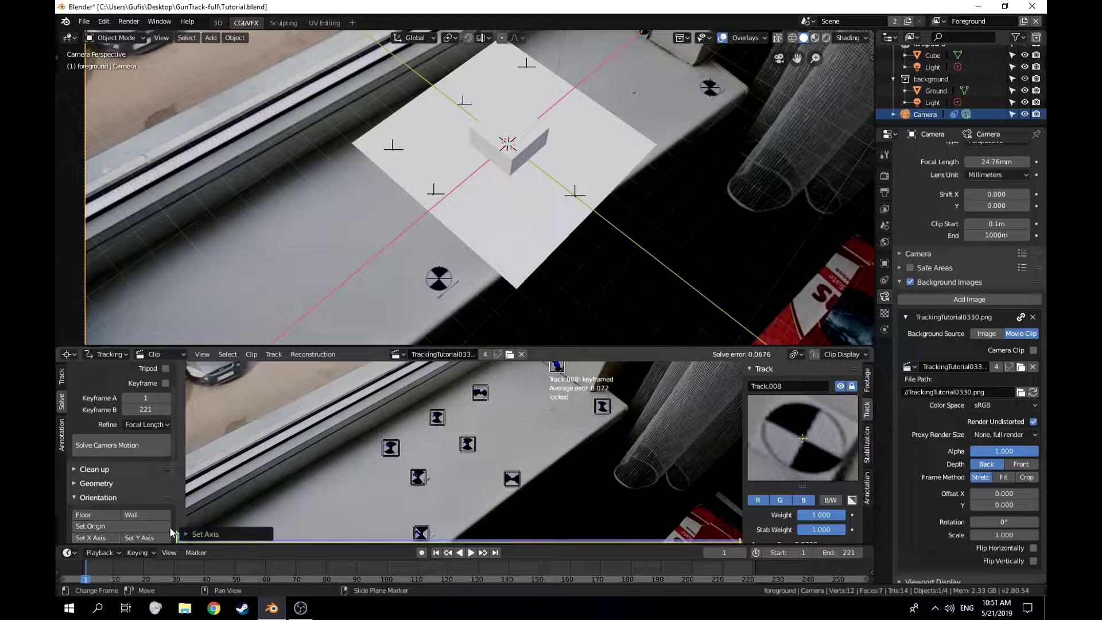
Try setting the Y axis and the X axis from marker Track.007
click(609, 412)
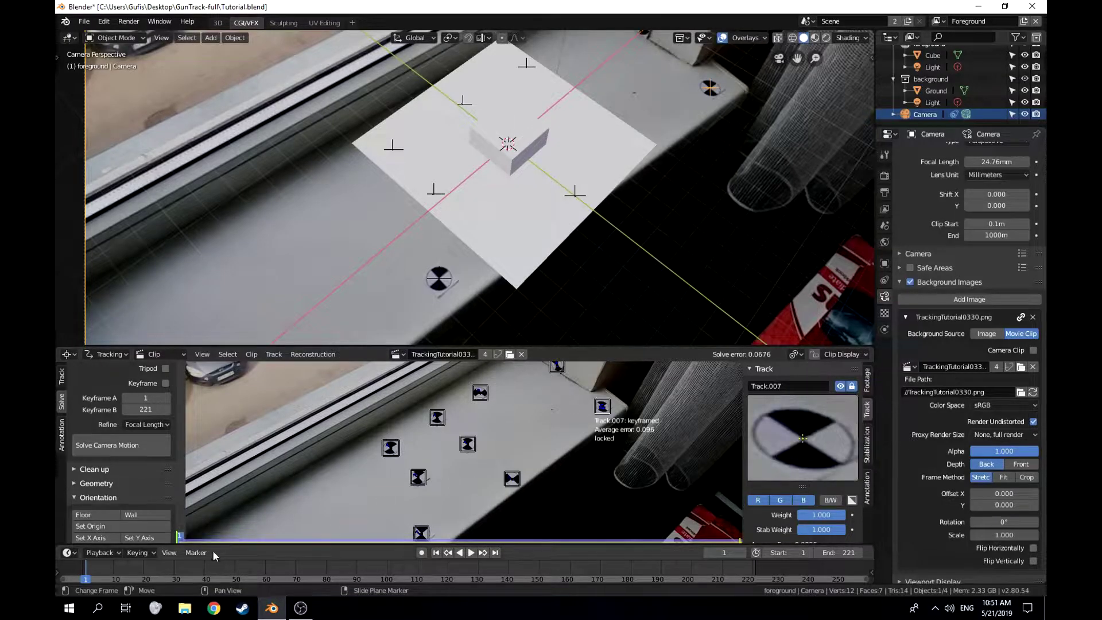
click(139, 540)
click(91, 538)
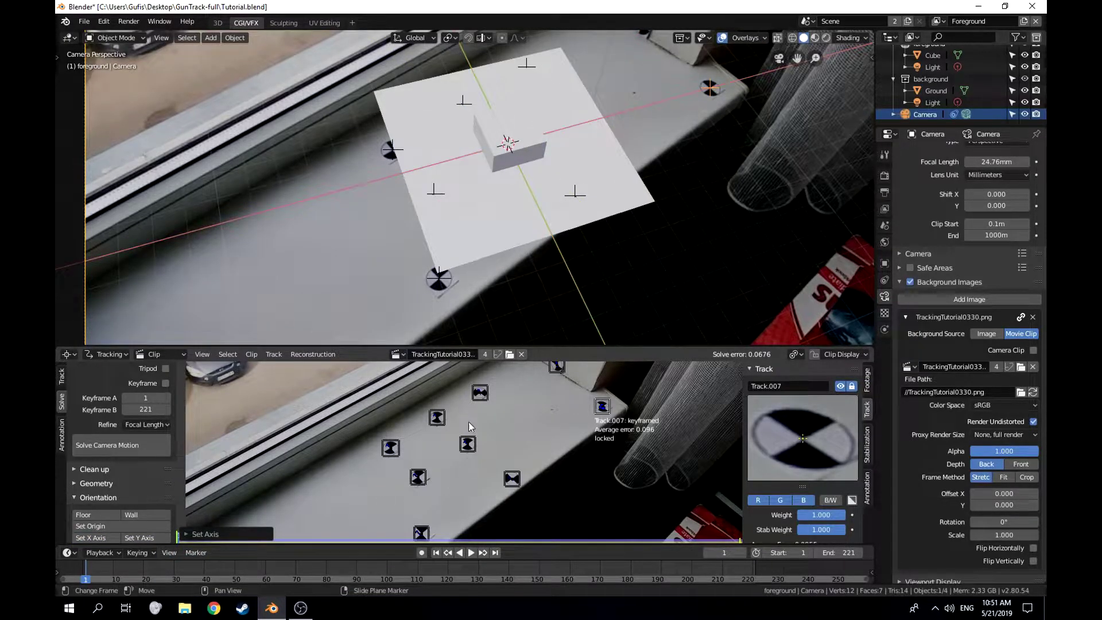
Set the X axis from marker Track.004, and replace it with an X axis from marker Track.001
click(487, 477)
click(111, 537)
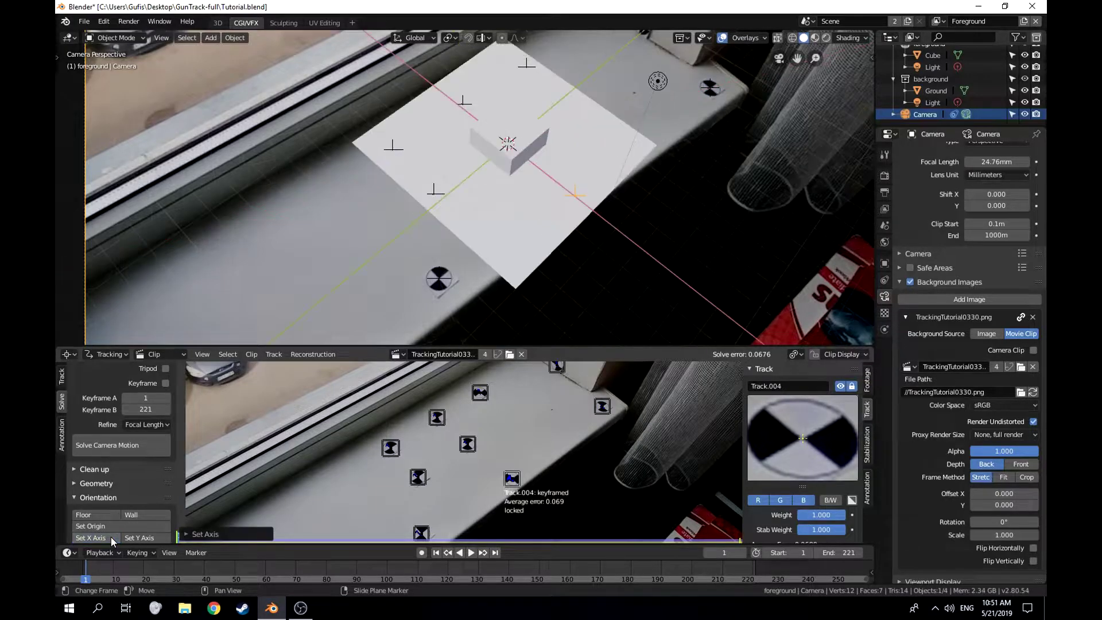
click(418, 476)
click(81, 536)
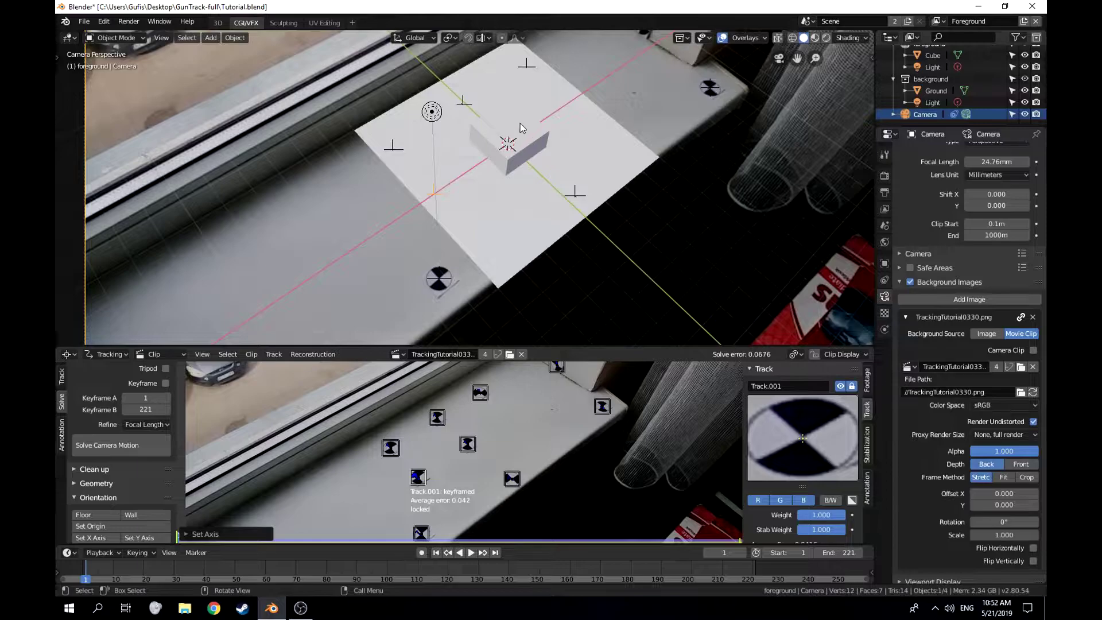
Examine how the Ground plane, cube and axes line up with the windowsill, in a free perspective and through the camera
shift+middle_drag(520, 123, 521, 202)
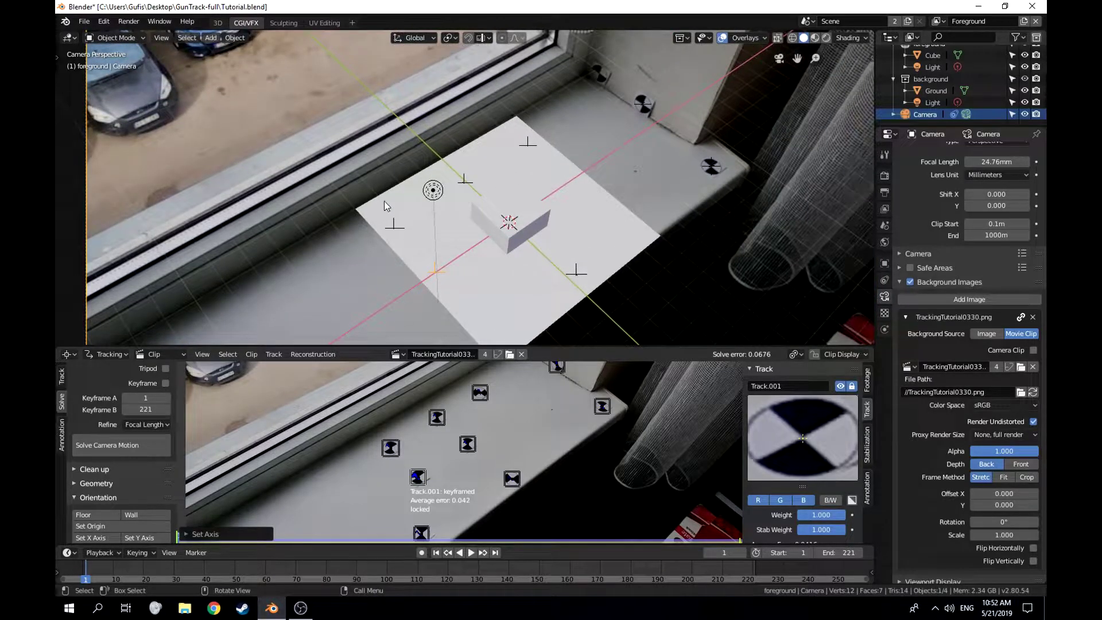
scroll(564, 198, down, 3)
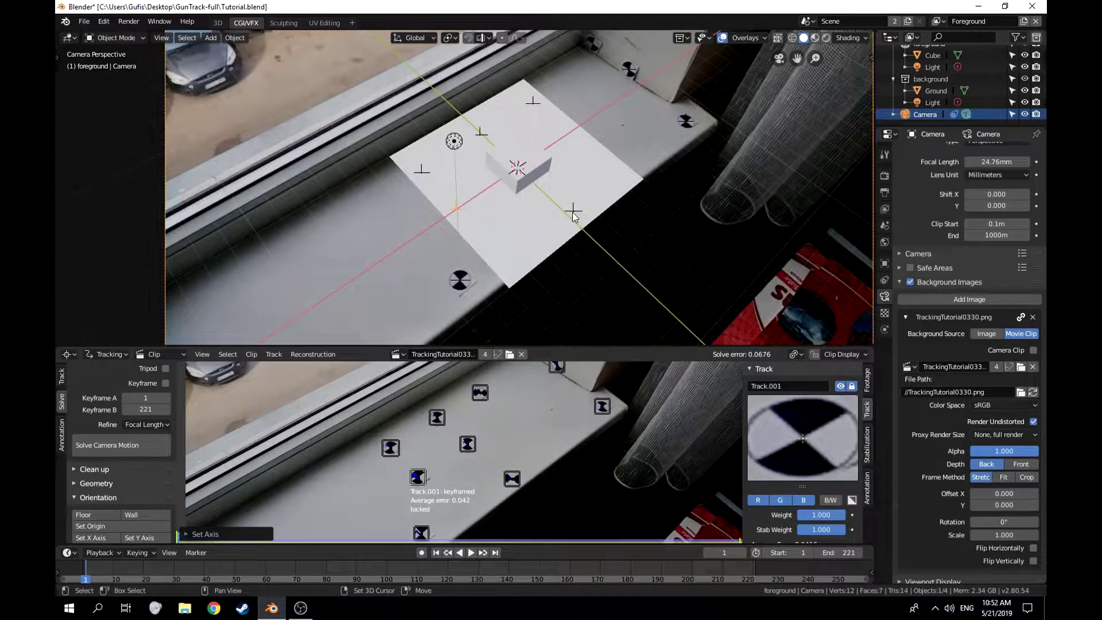
shift+middle_drag(626, 211, 554, 176)
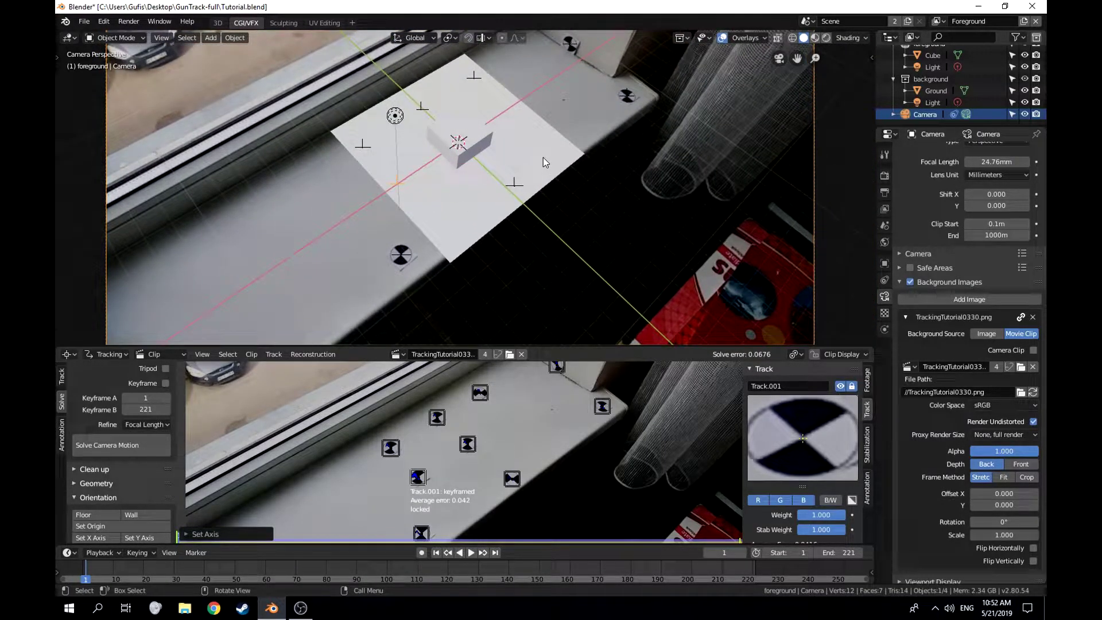
shift+middle_drag(574, 190, 645, 223)
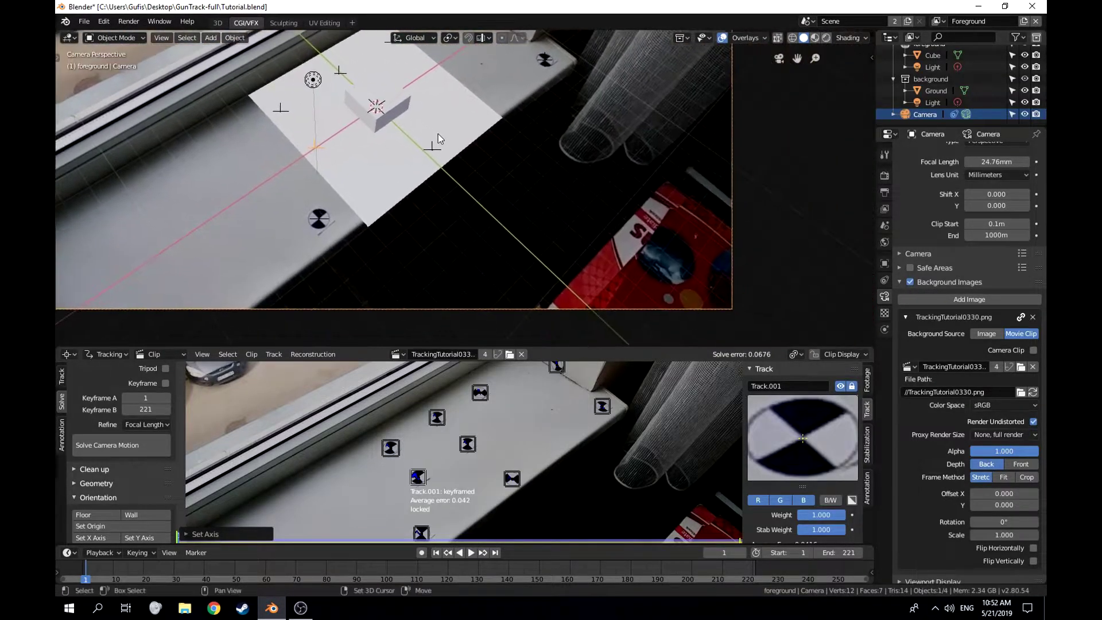
scroll(645, 222, down, 2)
shift+middle_drag(522, 122, 501, 134)
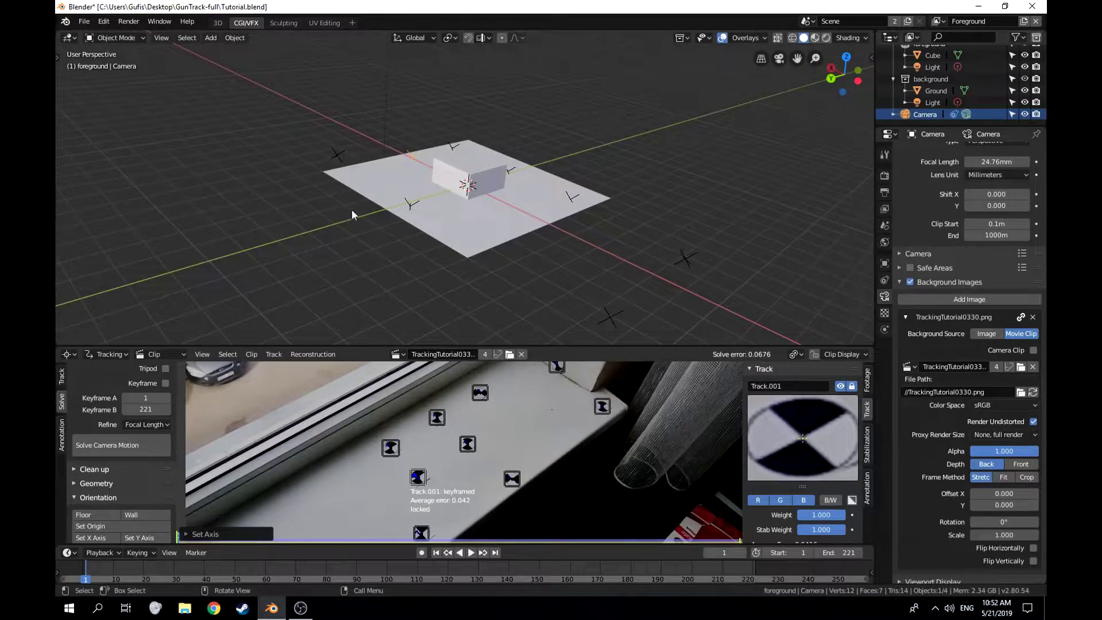
key(KP_0)
mouse_move(629, 193)
shift+middle_down()
mouse_move(531, 188)
mouse_move(659, 225)
mouse_move(628, 177)
mouse_move(612, 180)
shift+middle_up()
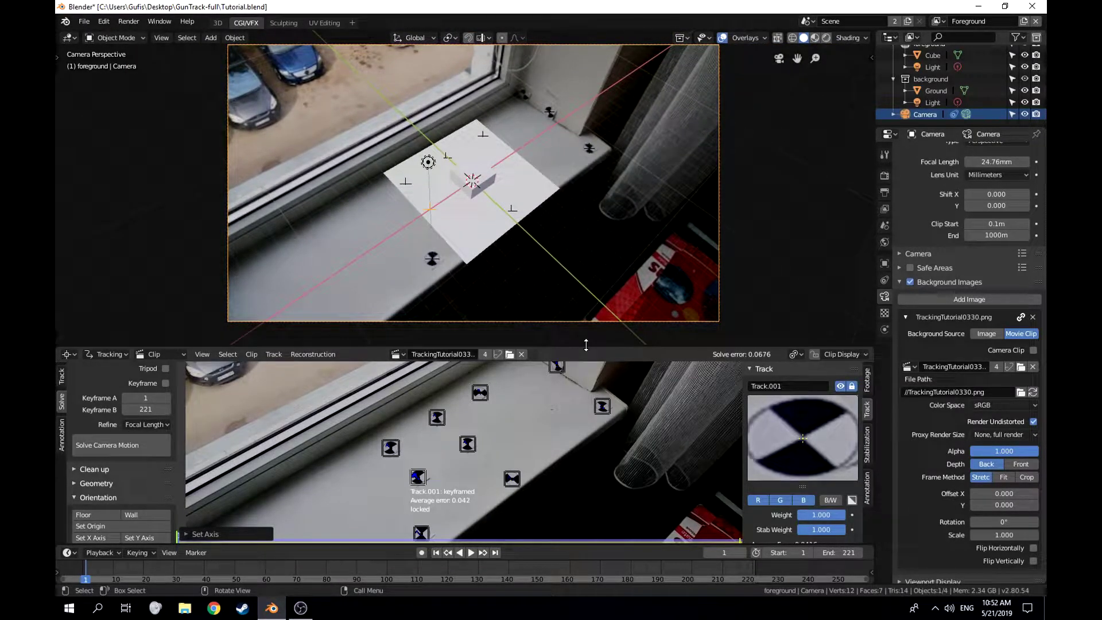
scroll(107, 428, down, 4)
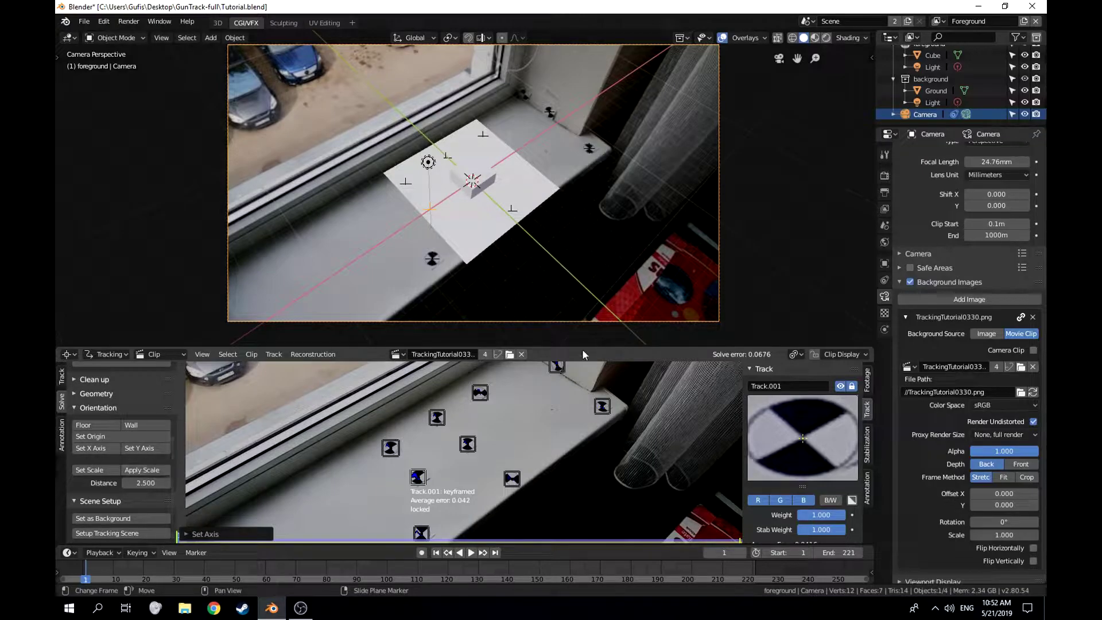
Play the tracked shot through the camera in an enlarged viewport to check object alignment, and return to frame 1
drag(574, 346, 568, 498)
scroll(522, 360, up, 4)
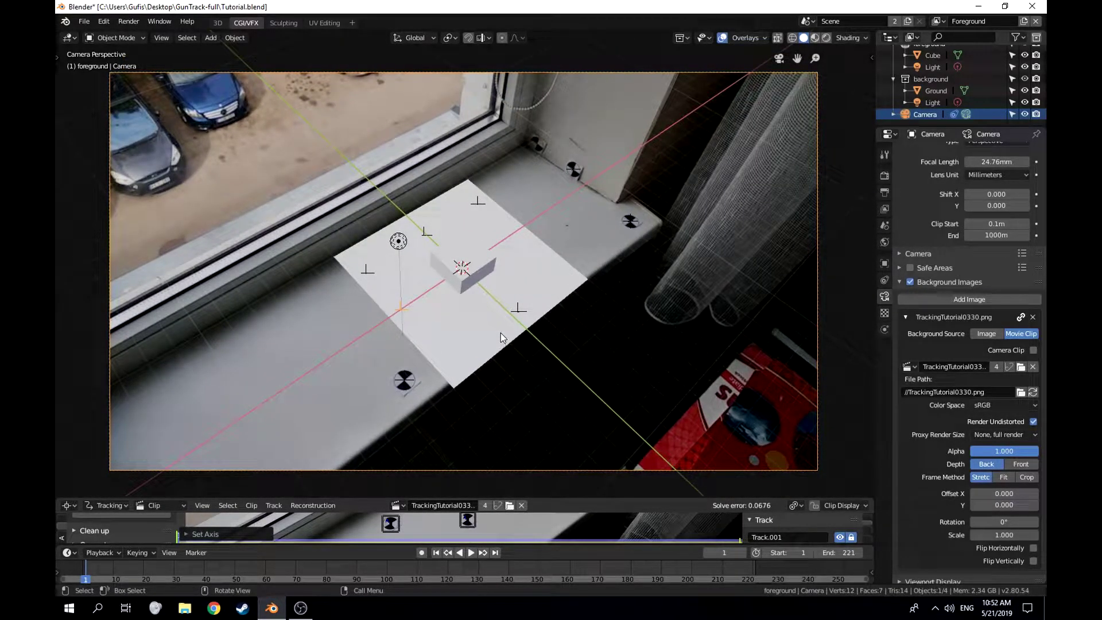
key(space)
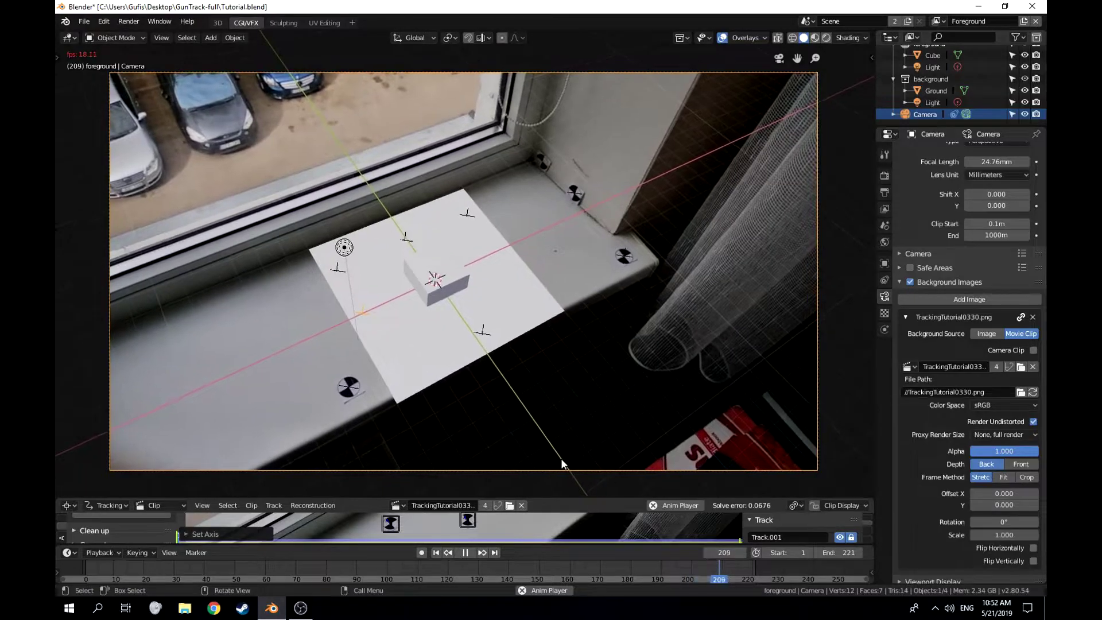
click(465, 552)
click(434, 553)
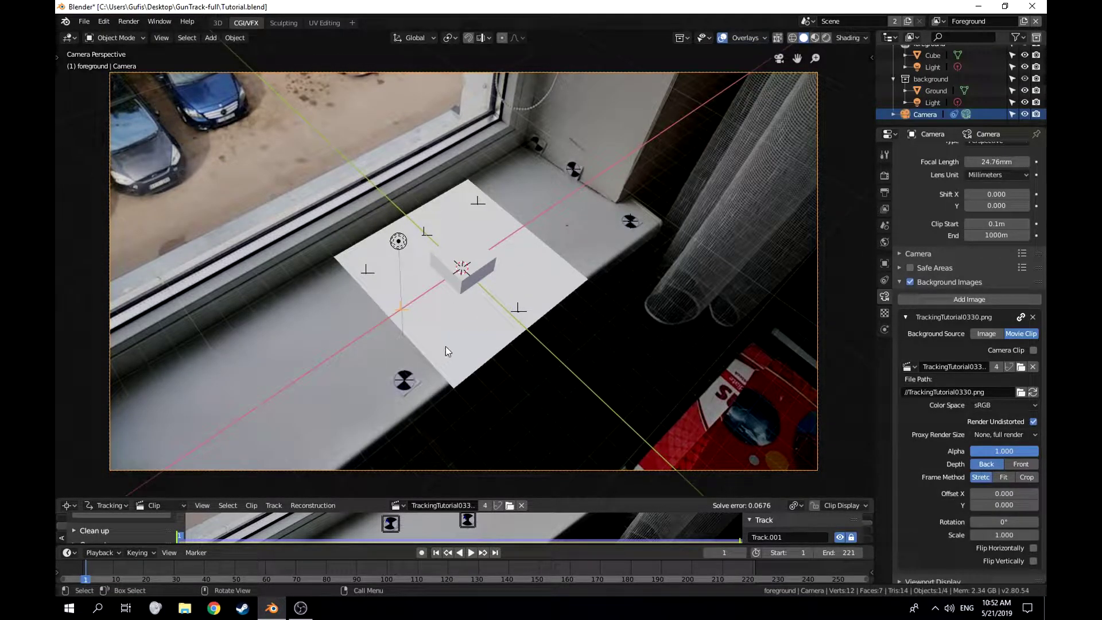
Delete the cube standing on the Ground plane
click(442, 332)
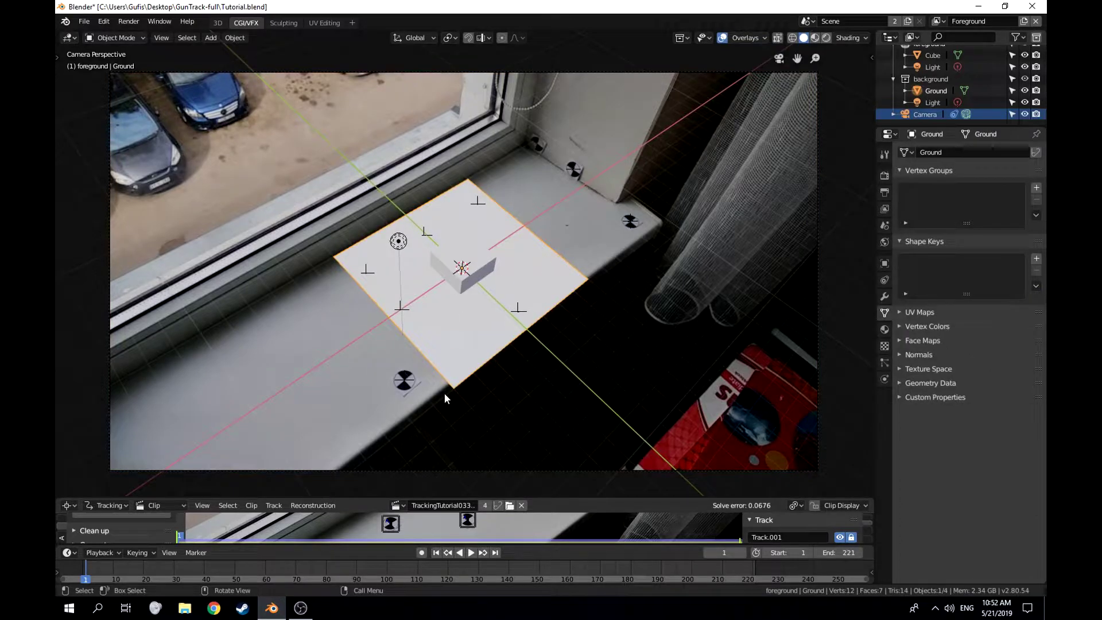
click(483, 270)
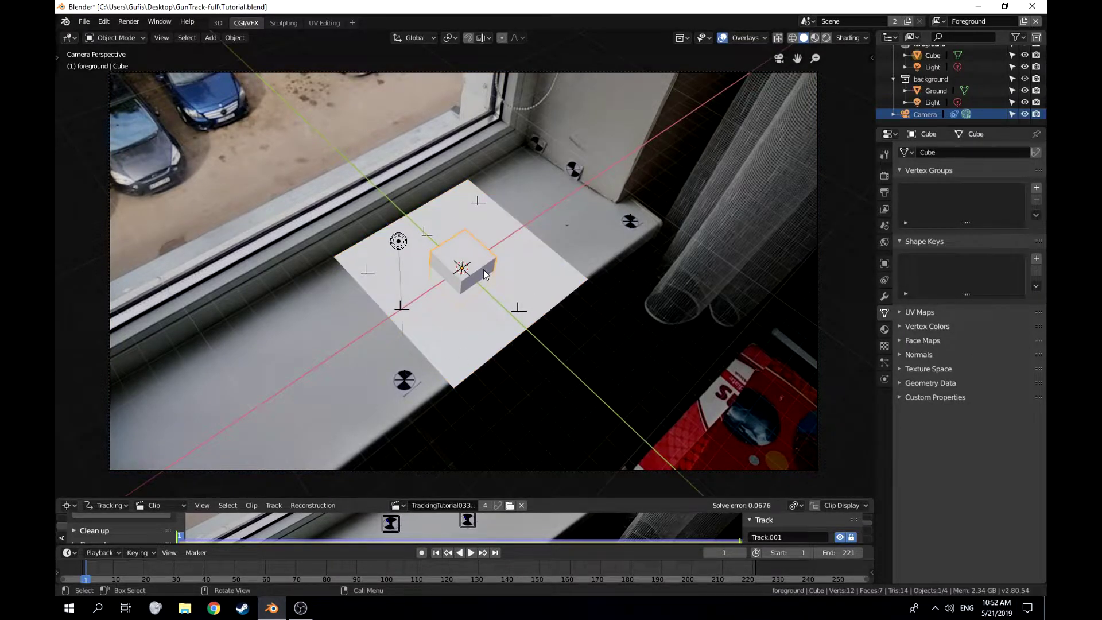
key(Delete)
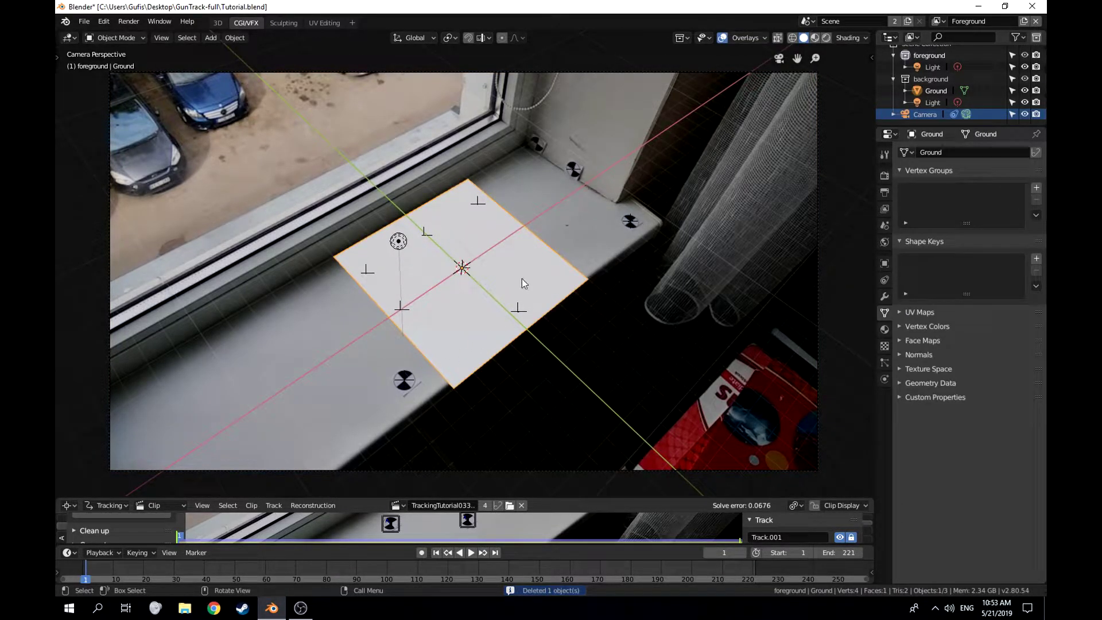
Show the Ground plane's Cycles ray visibility settings, and switch the viewport to Rendered shading
click(884, 263)
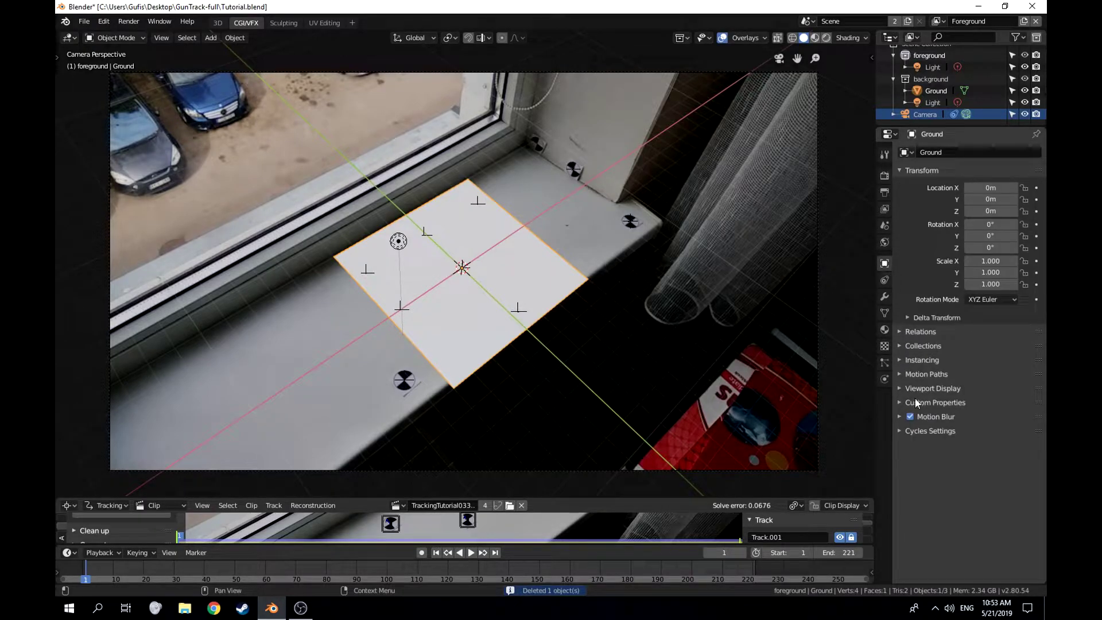
click(907, 431)
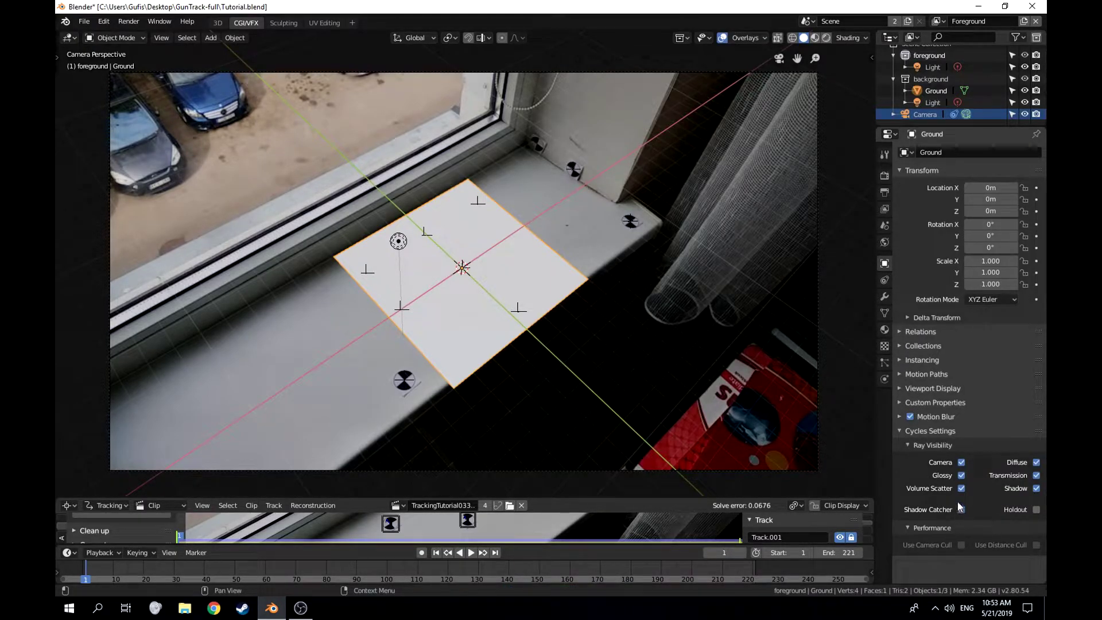
key(z)
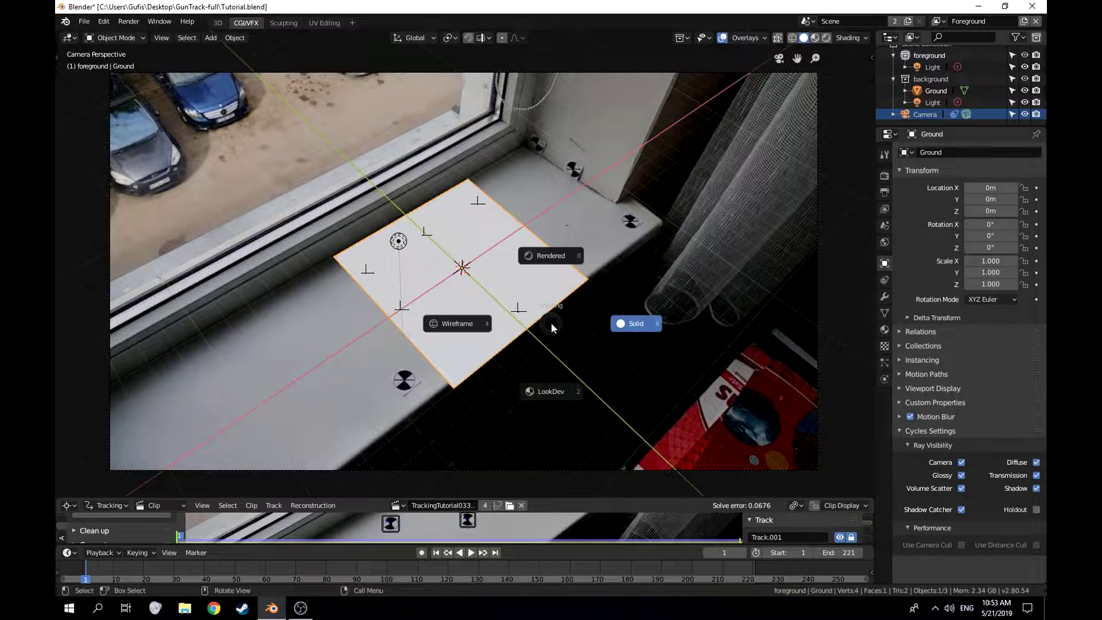
click(544, 251)
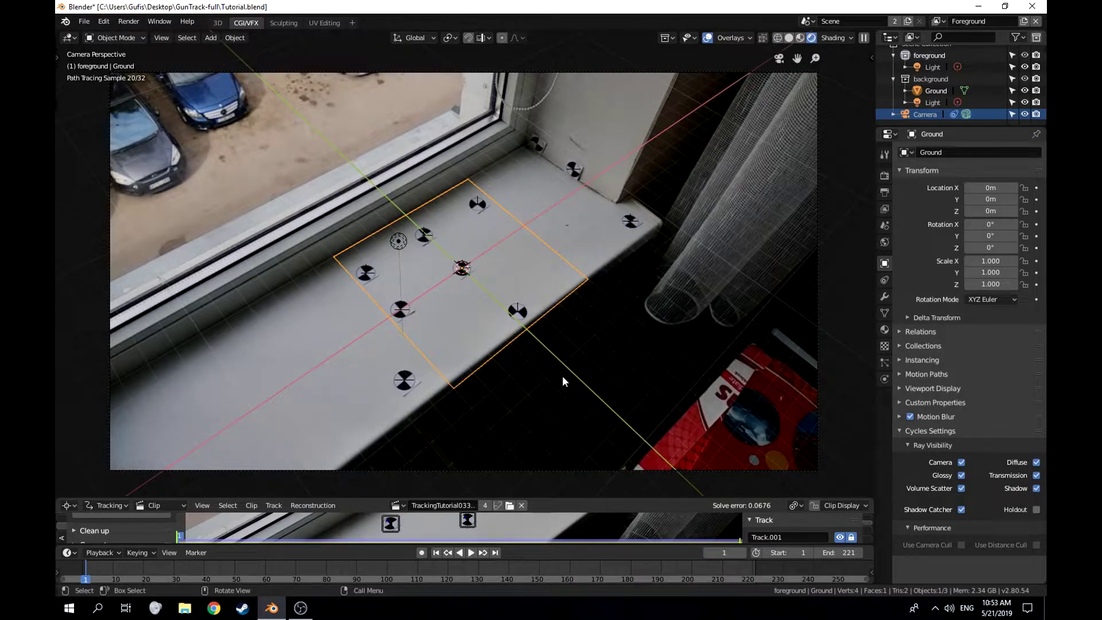
click(575, 308)
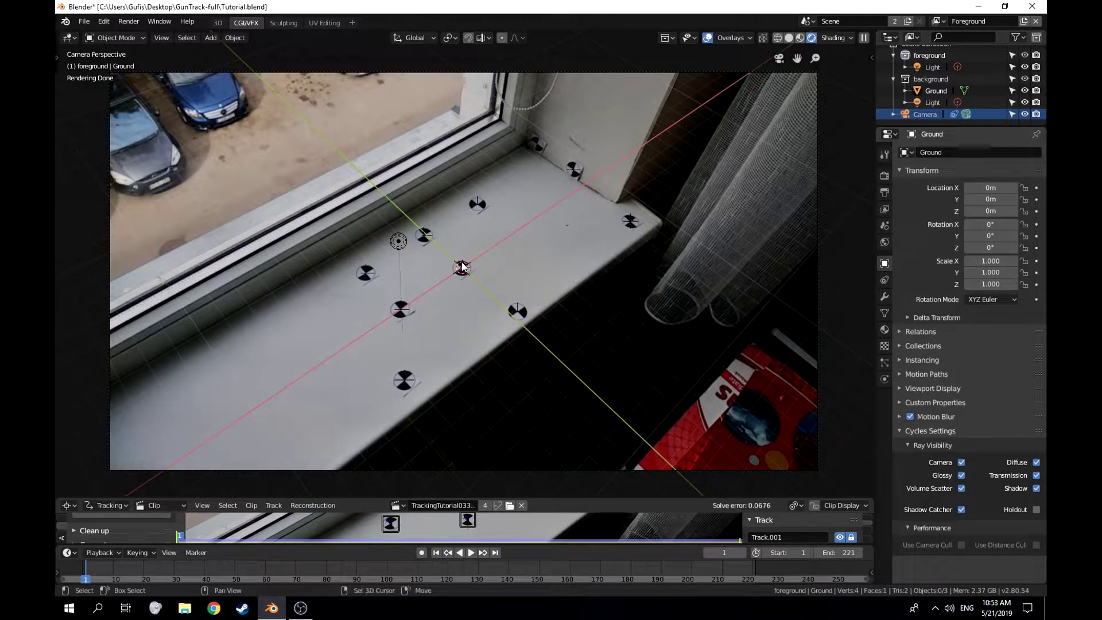
Add a cube at the scene origin and move it up 1 m along the Z axis
key(shift+a)
mouse_move(461, 262)
click(511, 274)
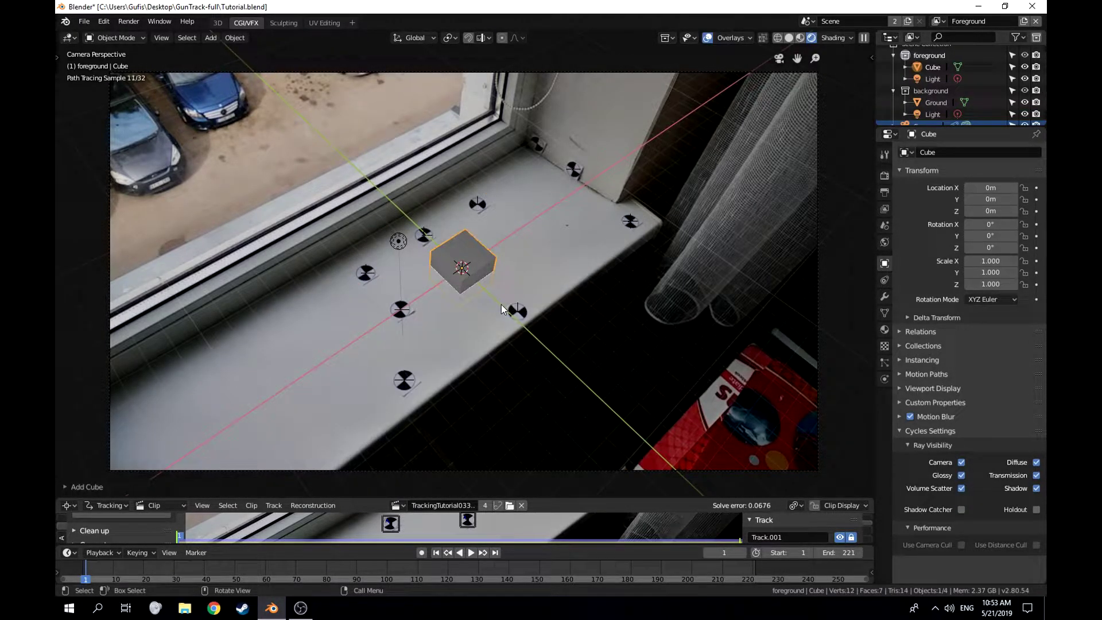
key(g)
key(z)
key(1)
key(Return)
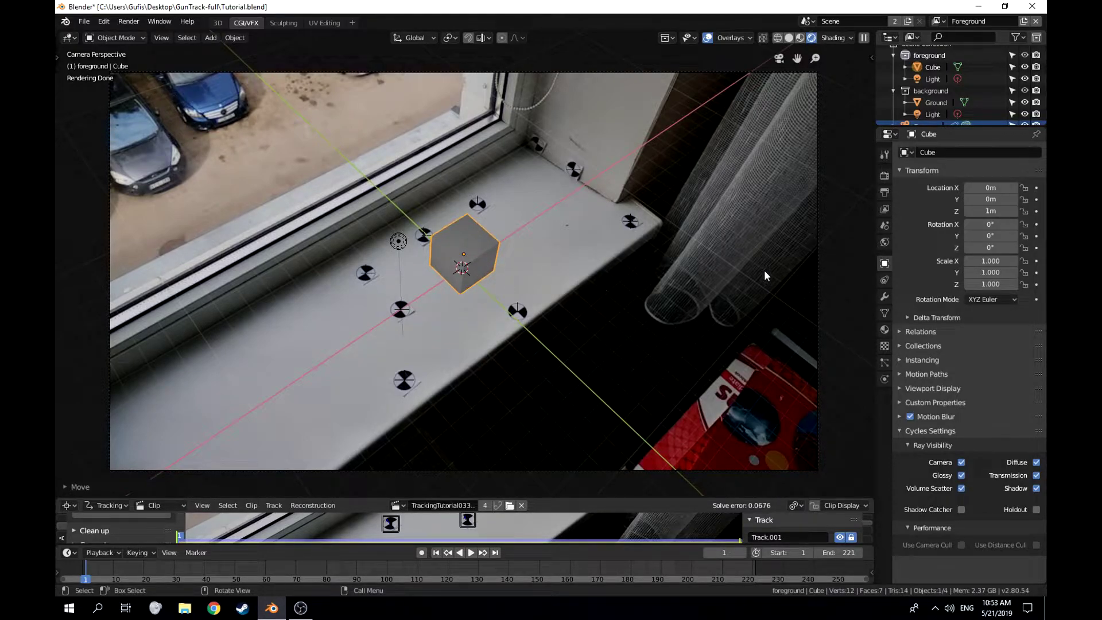
Enlarge the scene's object list and transfer the Ground plane from the background collection to the foreground collection
scroll(551, 257, up, 3)
scroll(659, 260, down, 3)
middle_drag(660, 261, 498, 303)
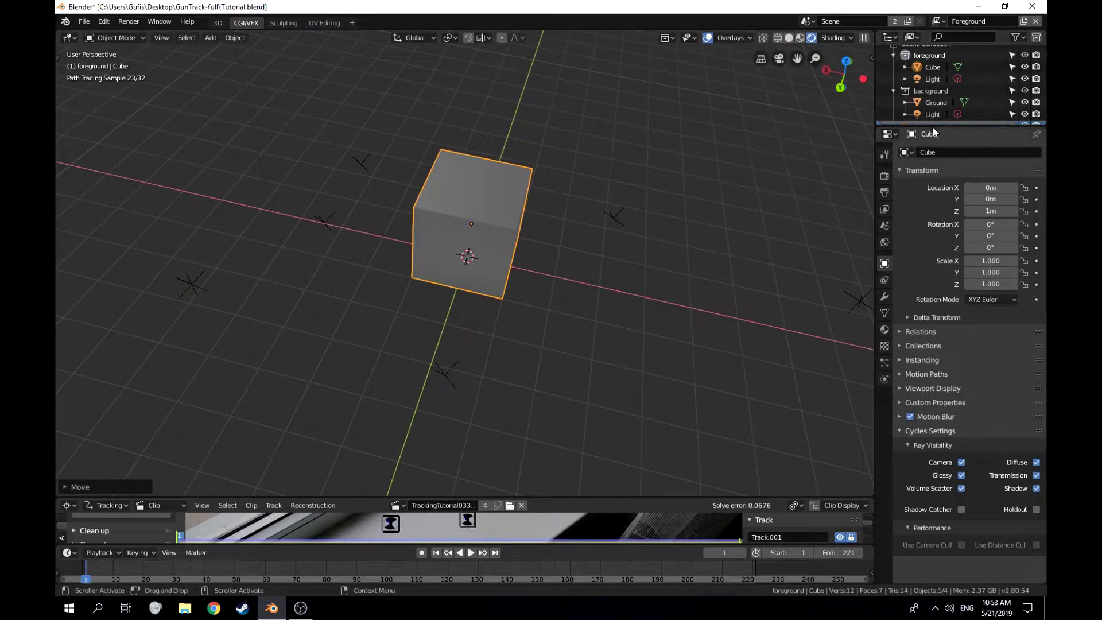
drag(936, 127, 935, 247)
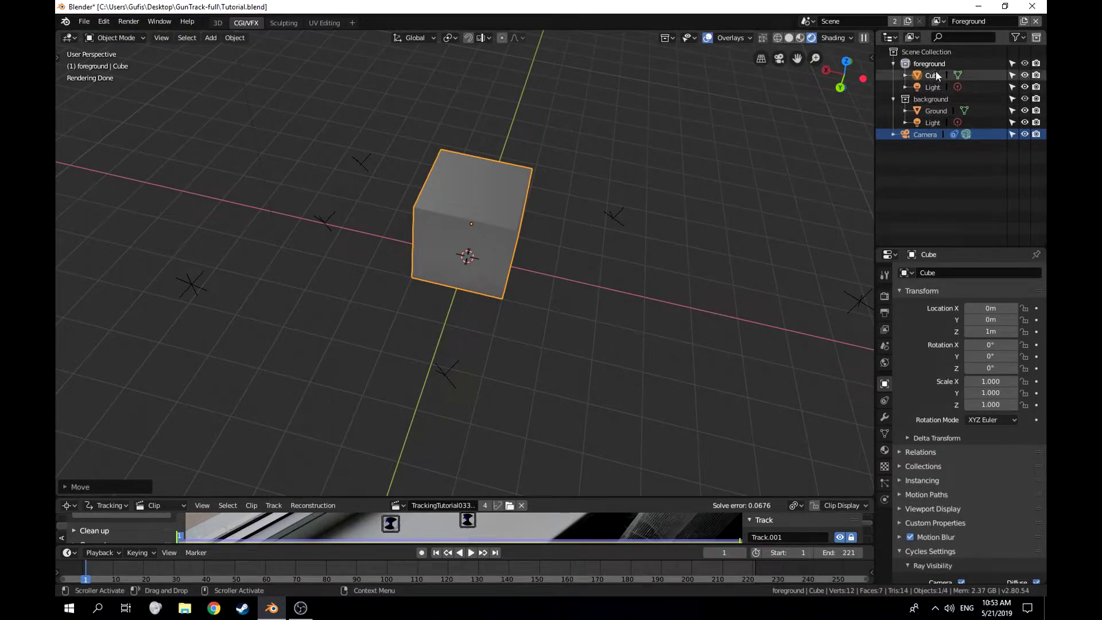
click(934, 122)
ctrl+click(930, 112)
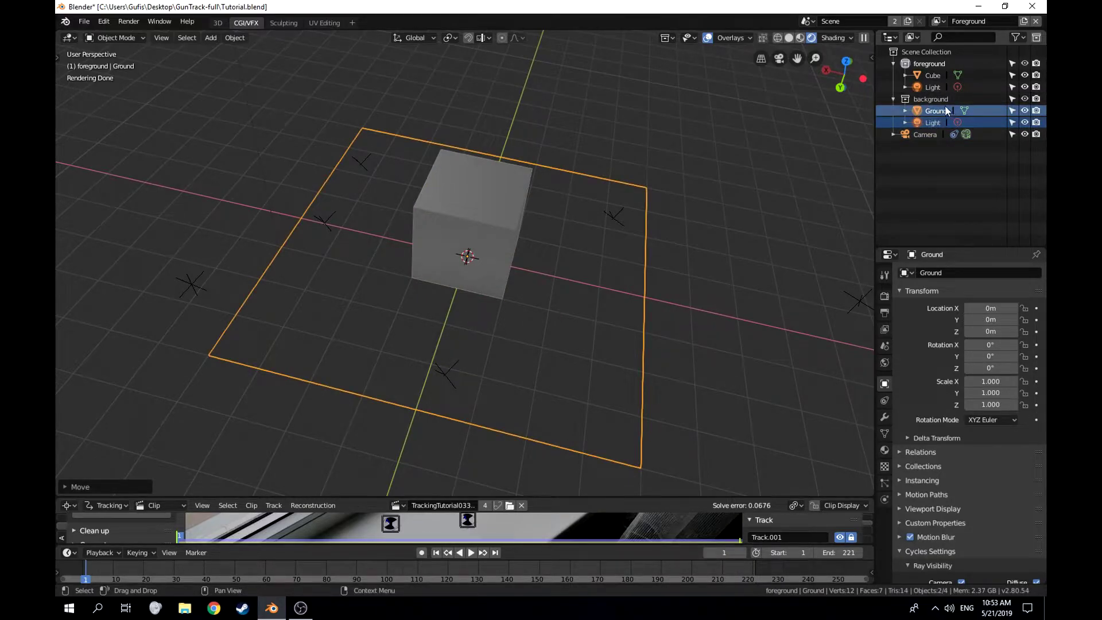
click(931, 123)
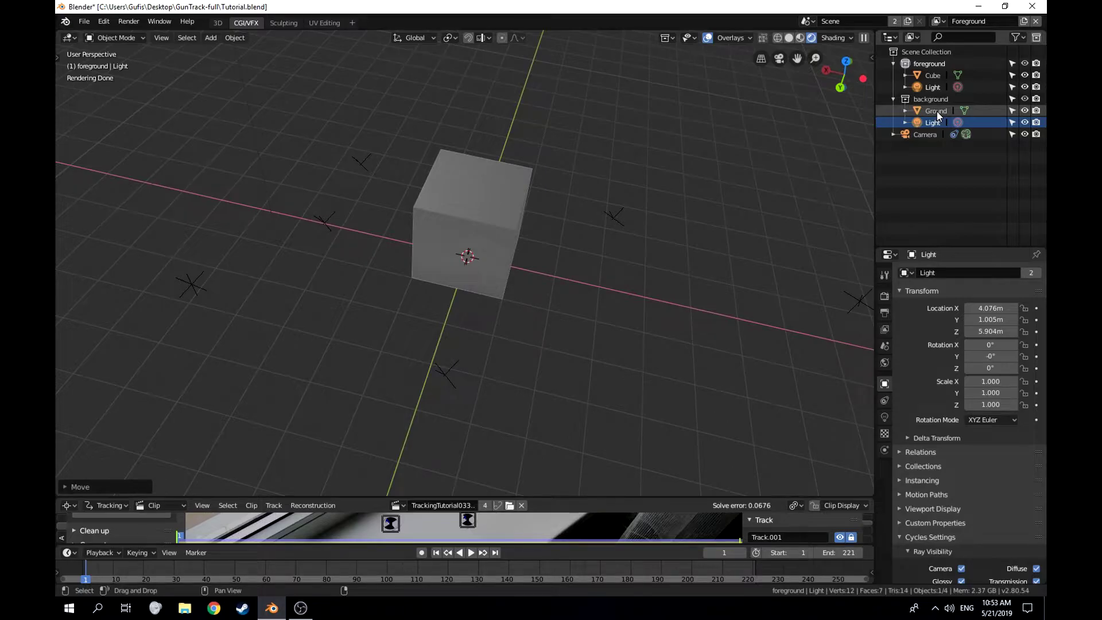
ctrl+click(937, 113)
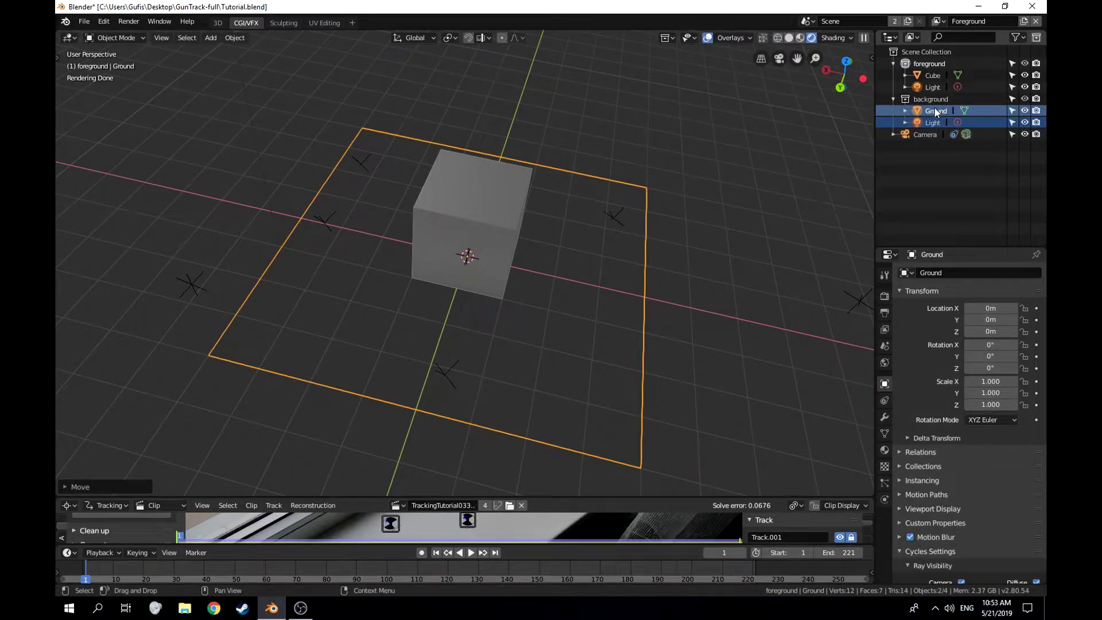
drag(936, 110, 933, 64)
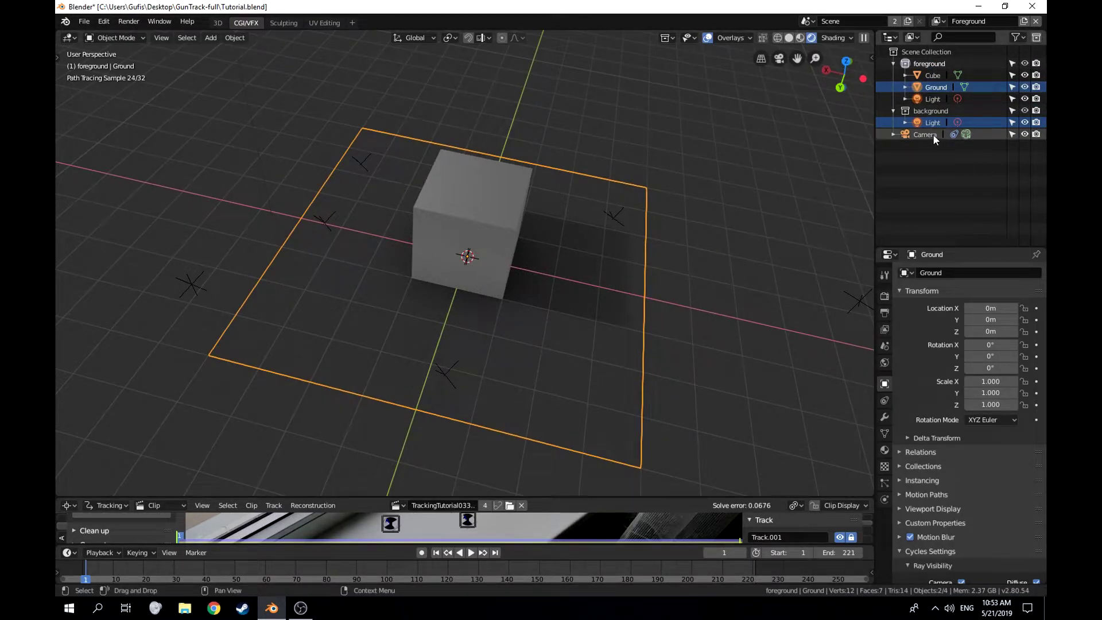
Try to transfer the background collection's light into the foreground collection
drag(922, 122, 935, 68)
click(929, 113)
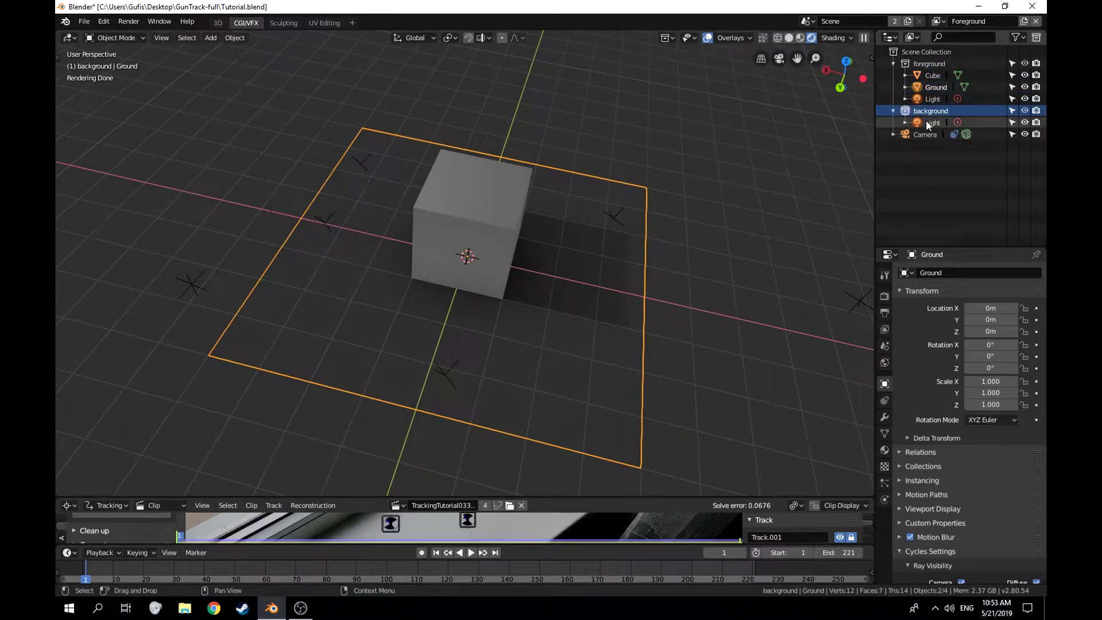
mouse_move(919, 123)
mouse_down()
mouse_move(921, 93)
mouse_move(931, 124)
mouse_up()
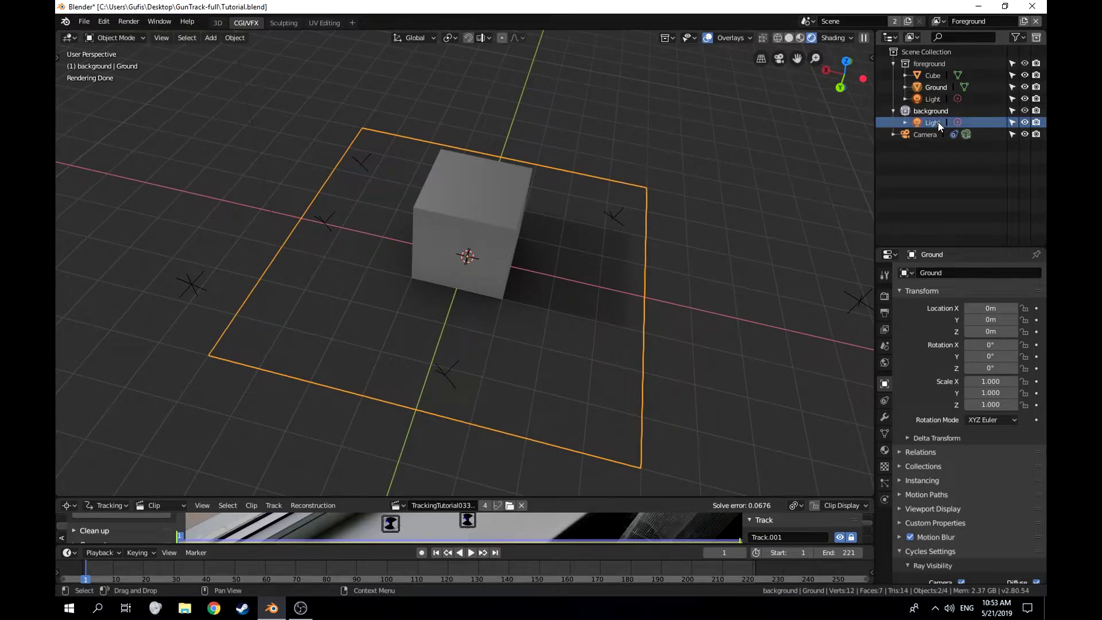
right_click(936, 122)
click(923, 126)
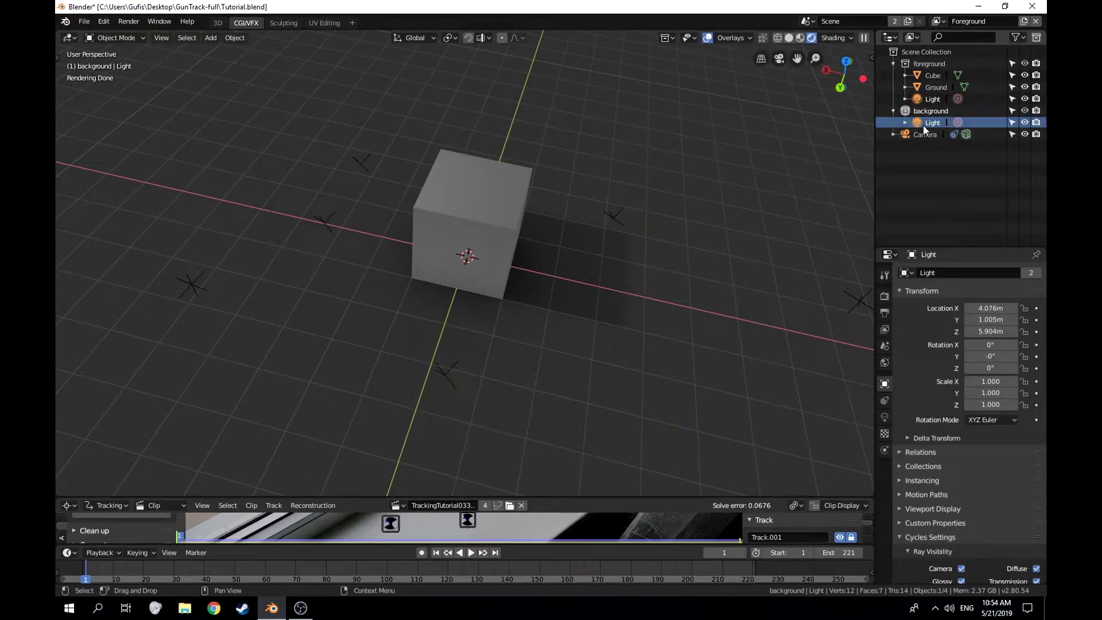
Remove both lights and the background collection, keeping only the cube and Ground in the foreground collection
right_click(923, 125)
click(899, 156)
click(918, 98)
key(Delete)
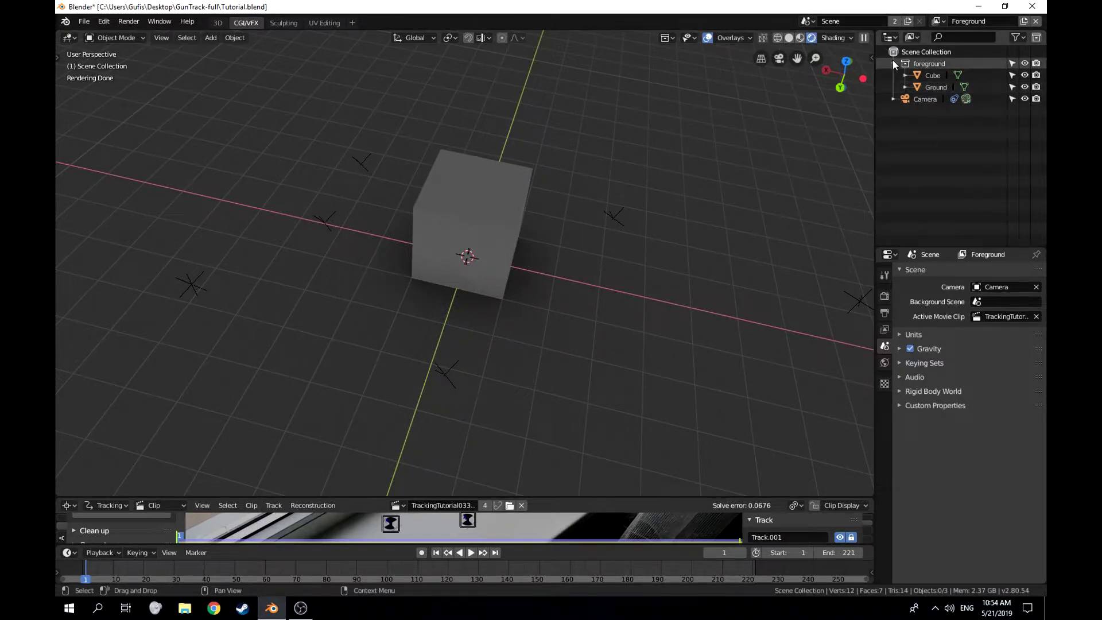
key(ctrl+z)
click(926, 101)
key(Delete)
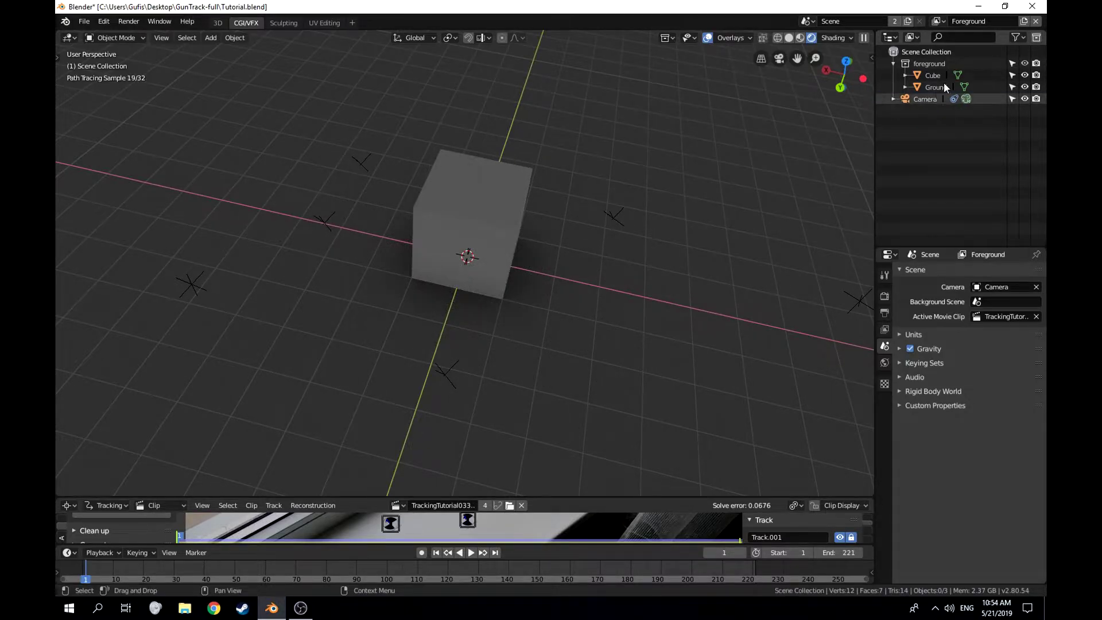
Delete the Background view layer, leaving Foreground as the only view layer
click(941, 22)
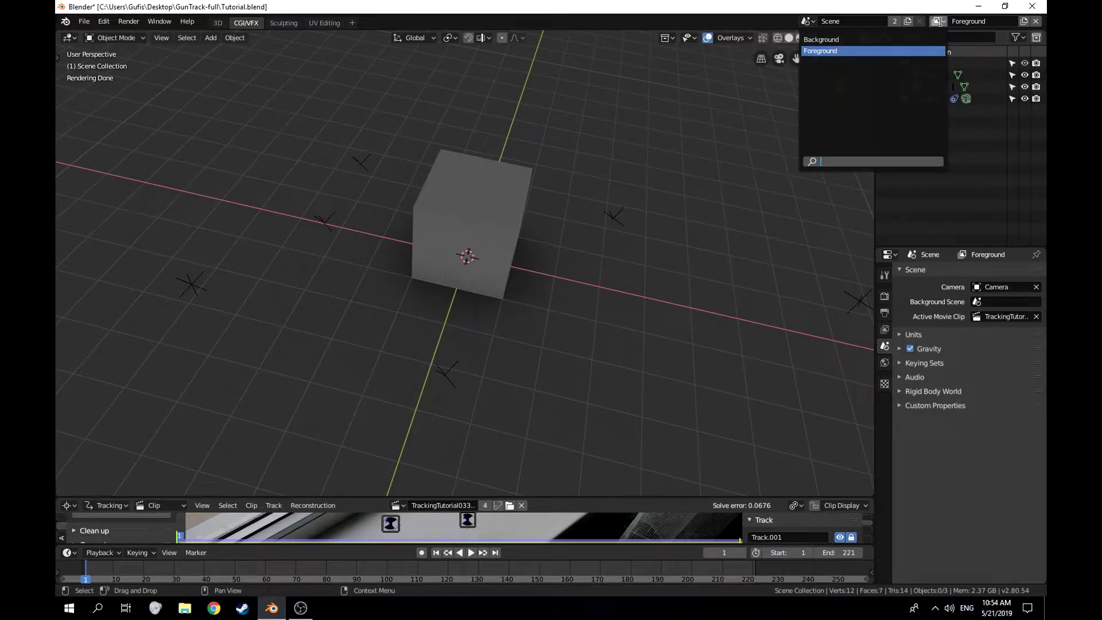
click(856, 39)
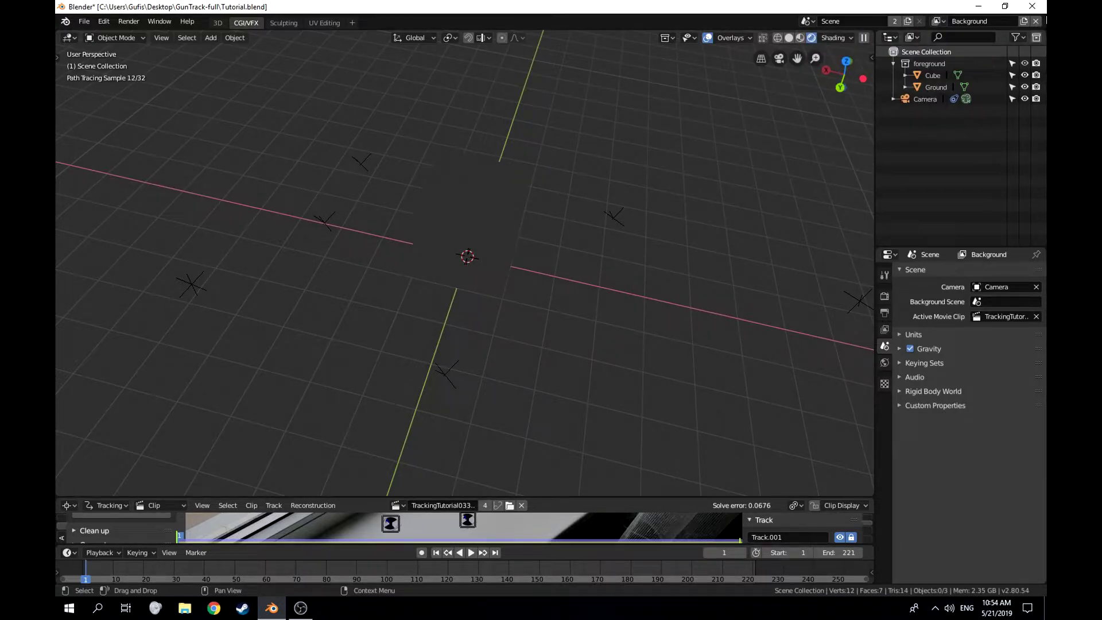
click(1036, 21)
click(939, 22)
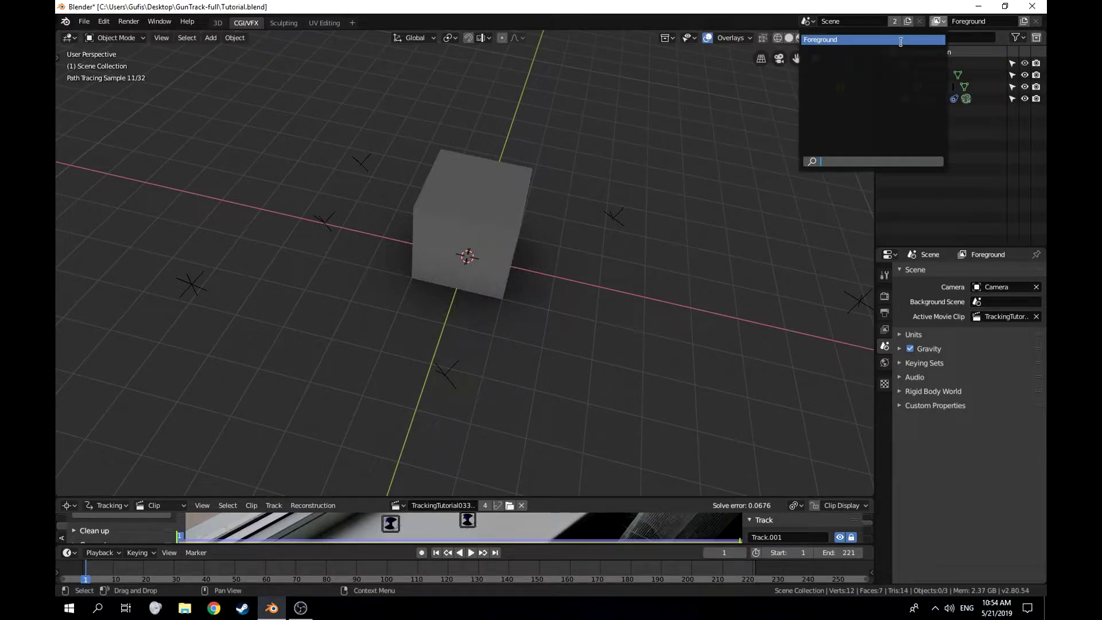
click(950, 123)
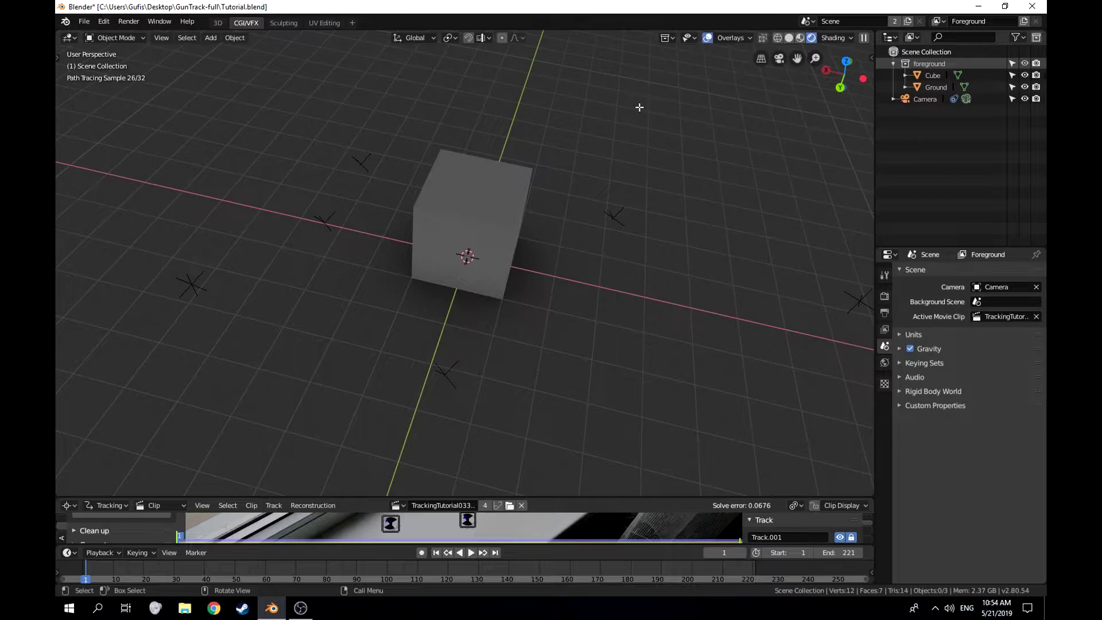
Compare the cube's shadow through the camera with the Ground plane hidden and shown, and select the cube
key(KP_0)
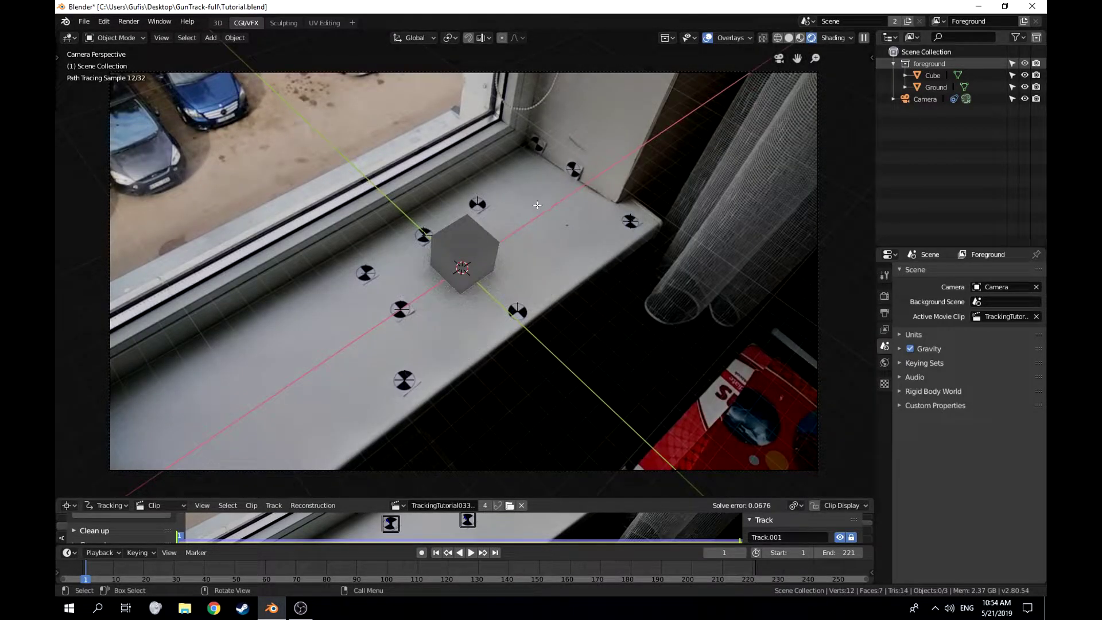
shift+middle_drag(504, 223, 509, 240)
scroll(510, 240, up, 5)
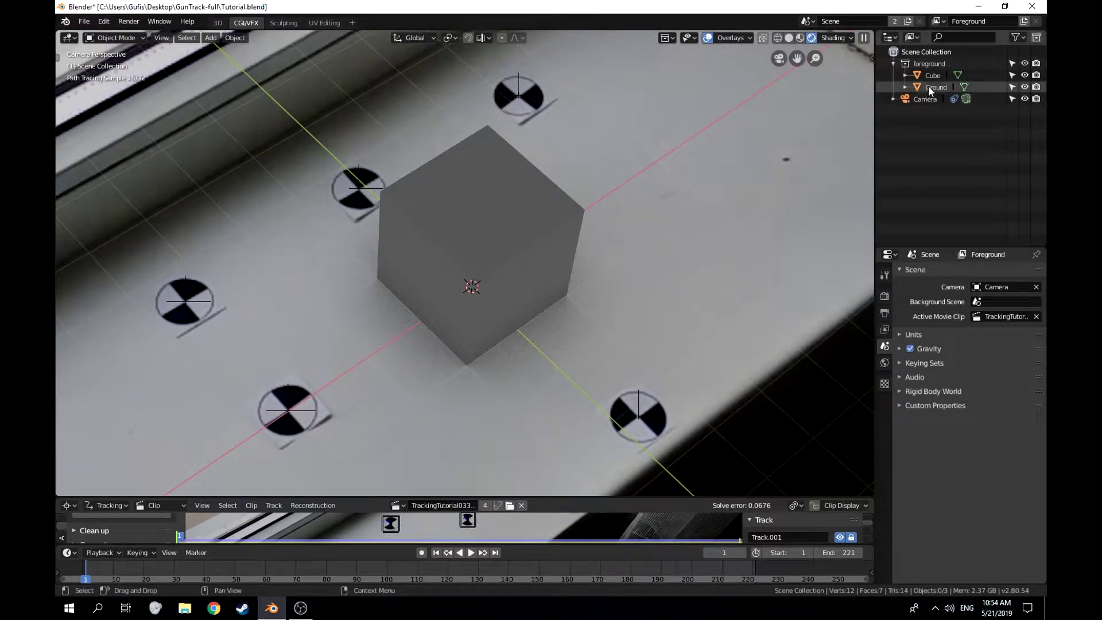
click(987, 87)
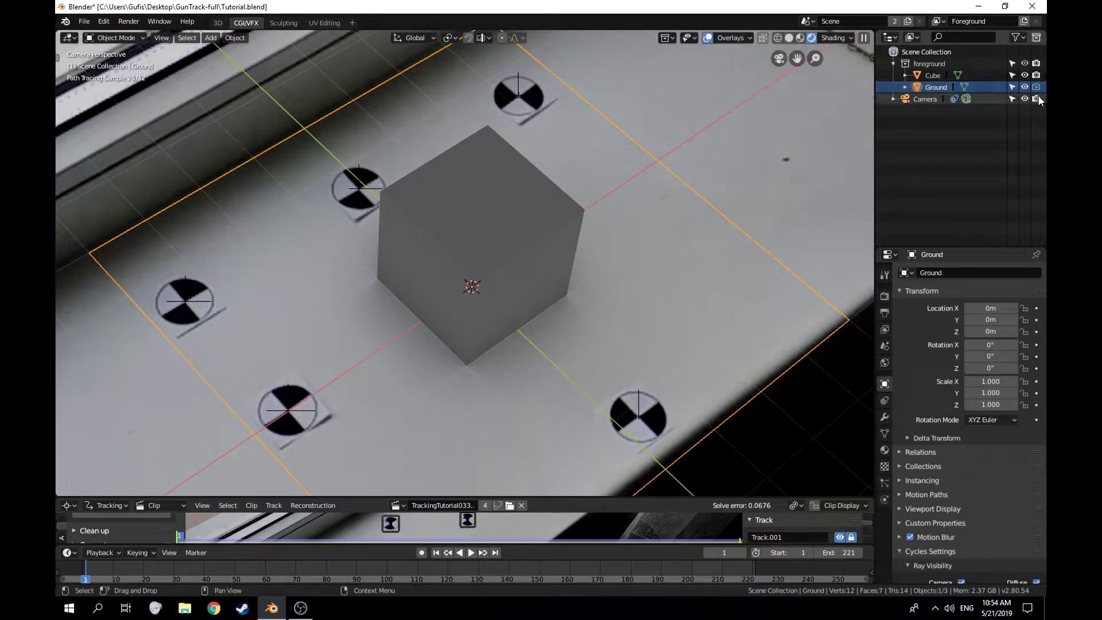
click(1026, 88)
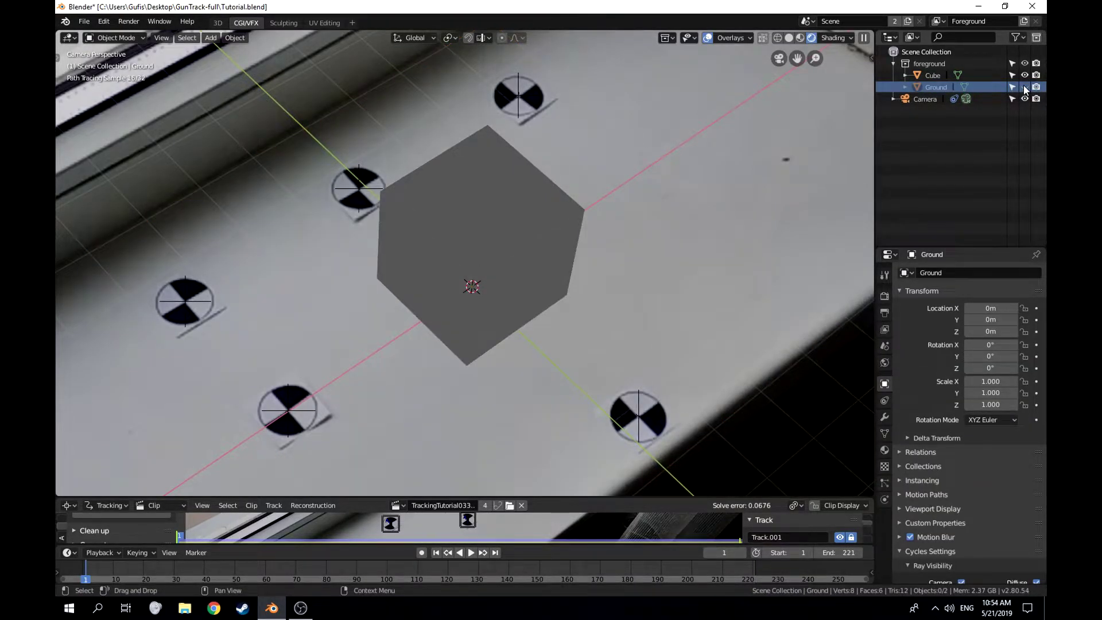
click(1025, 87)
scroll(699, 215, down, 6)
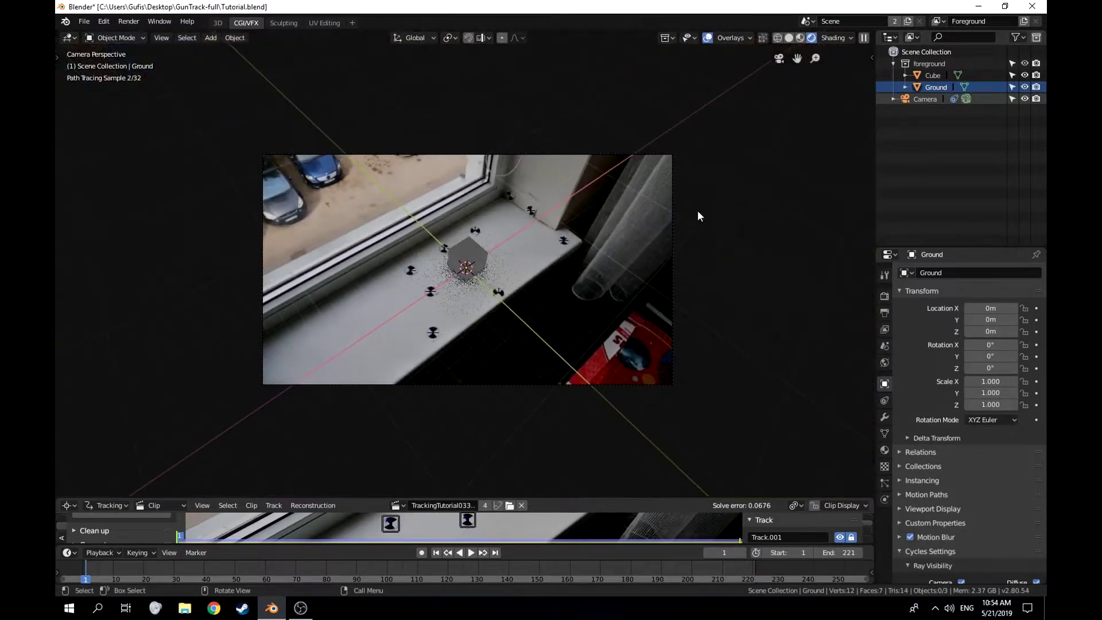
scroll(583, 224, up, 2)
shift+middle_drag(583, 224, 546, 209)
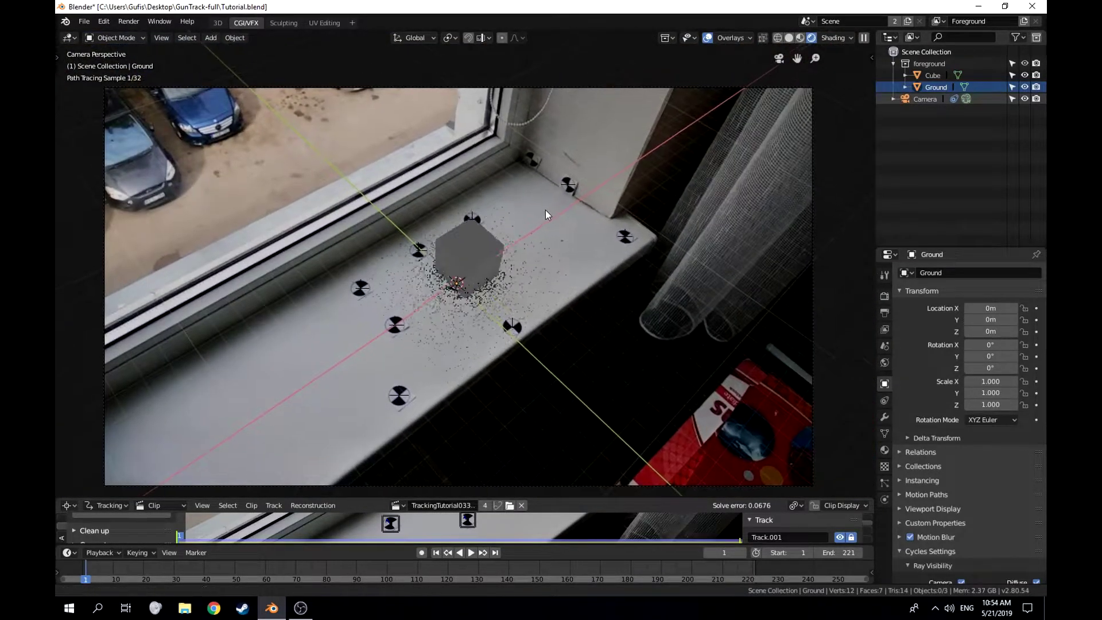
click(468, 275)
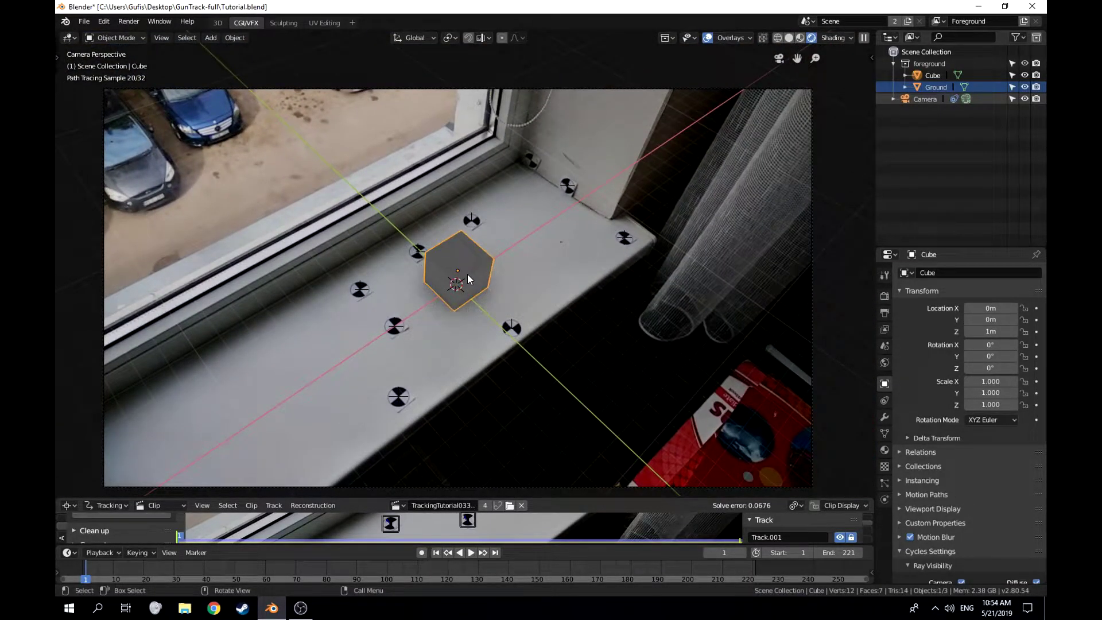
Delete the cube and switch the viewport to Solid shading
key(Delete)
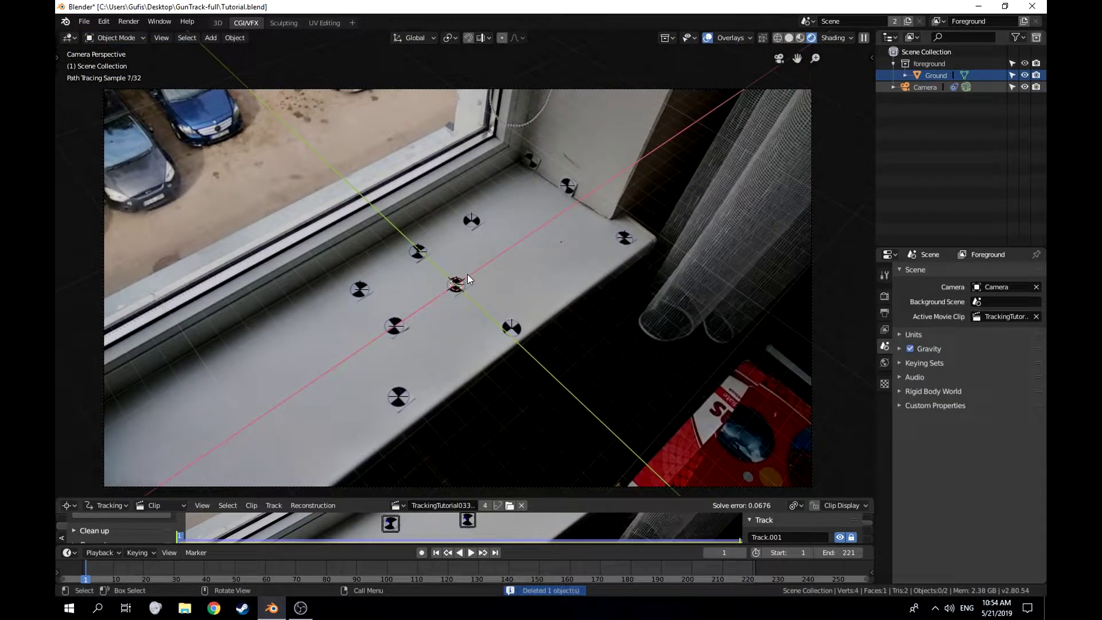
key(shift+a)
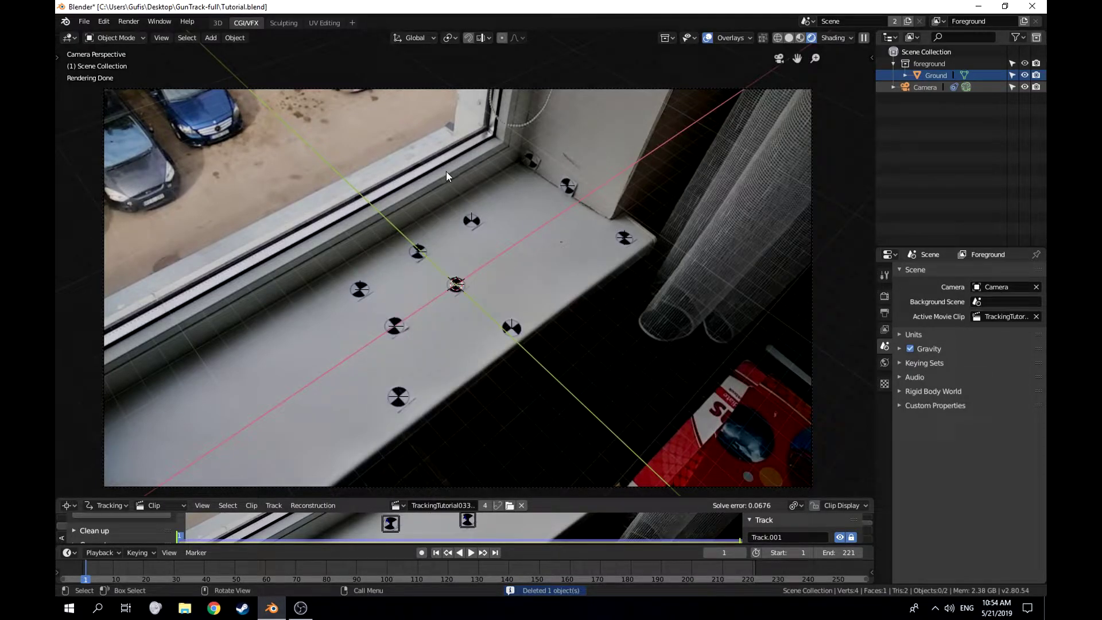
key(z)
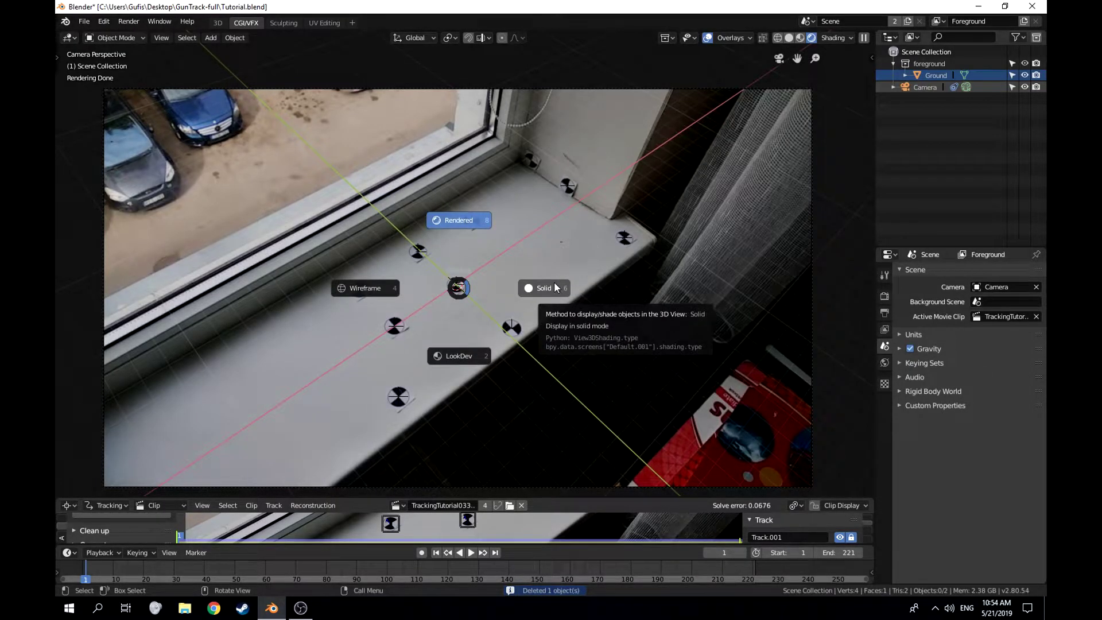
click(553, 285)
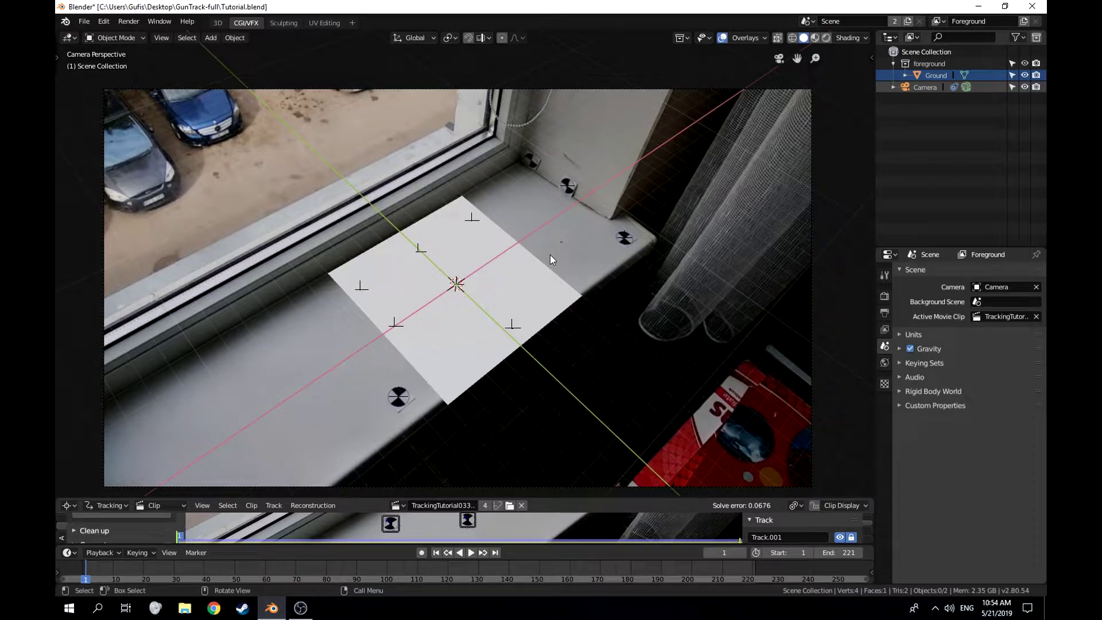
key(z)
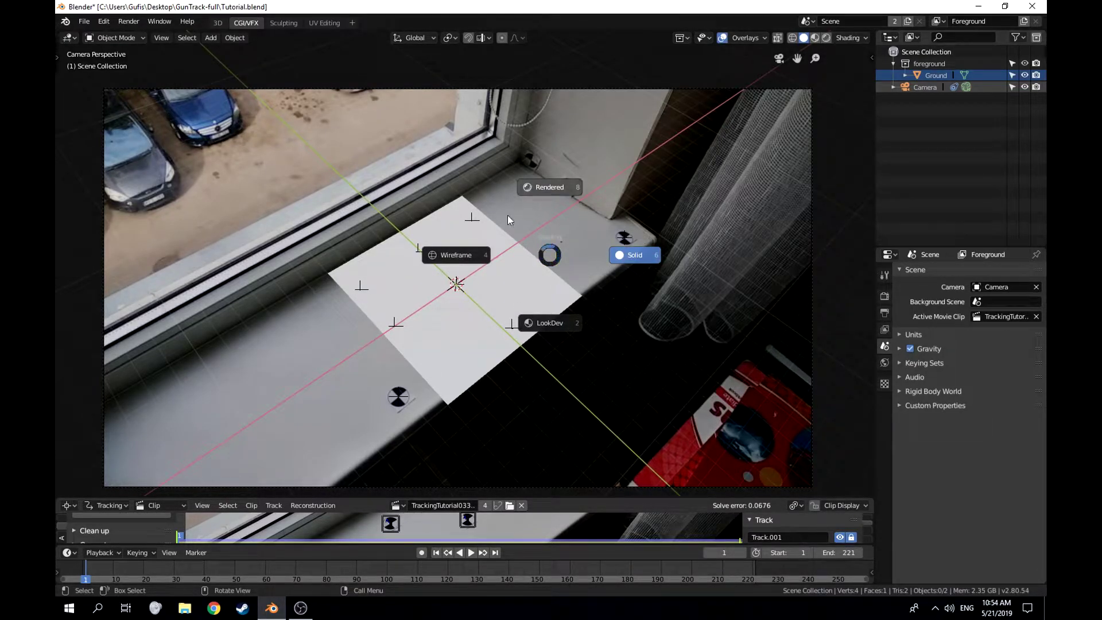
click(649, 260)
Enter mesh editing on the Ground plane and select its four corner vertices one after another
scroll(490, 333, up, 1)
shift+middle_drag(556, 319, 578, 254)
mouse_move(491, 221)
shift+middle_down()
mouse_move(481, 243)
mouse_move(525, 193)
mouse_move(506, 219)
shift+middle_up()
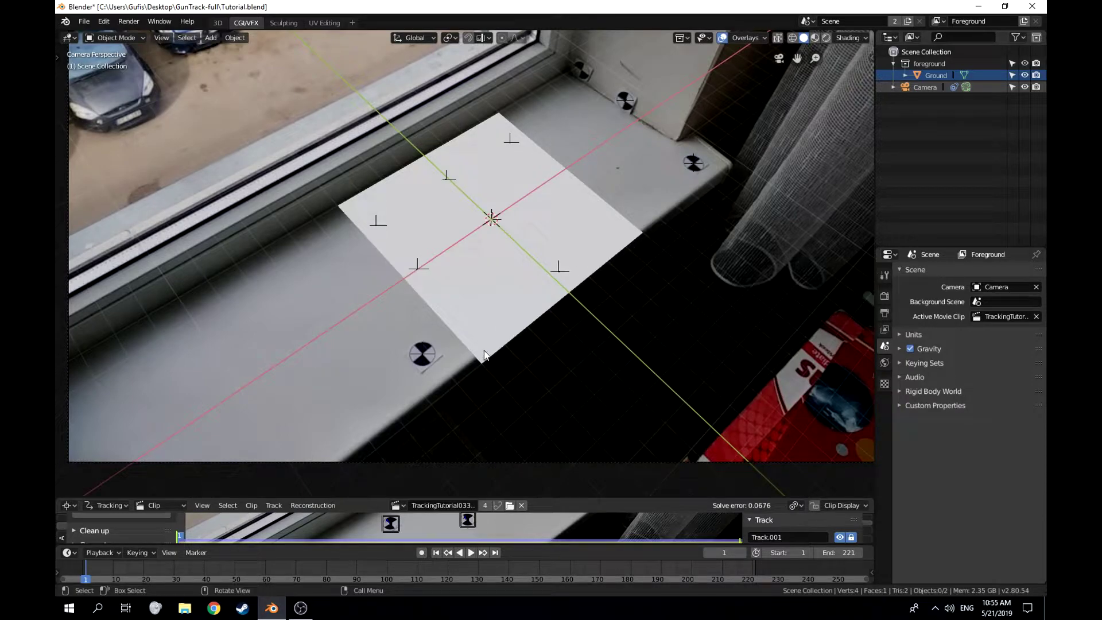
click(494, 285)
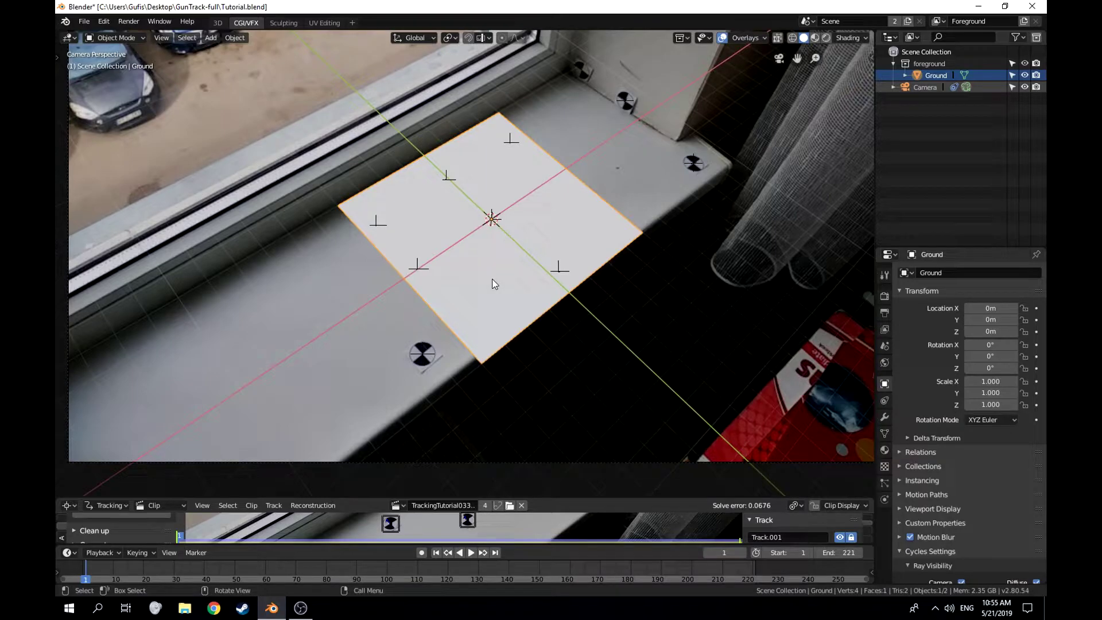
key(Tab)
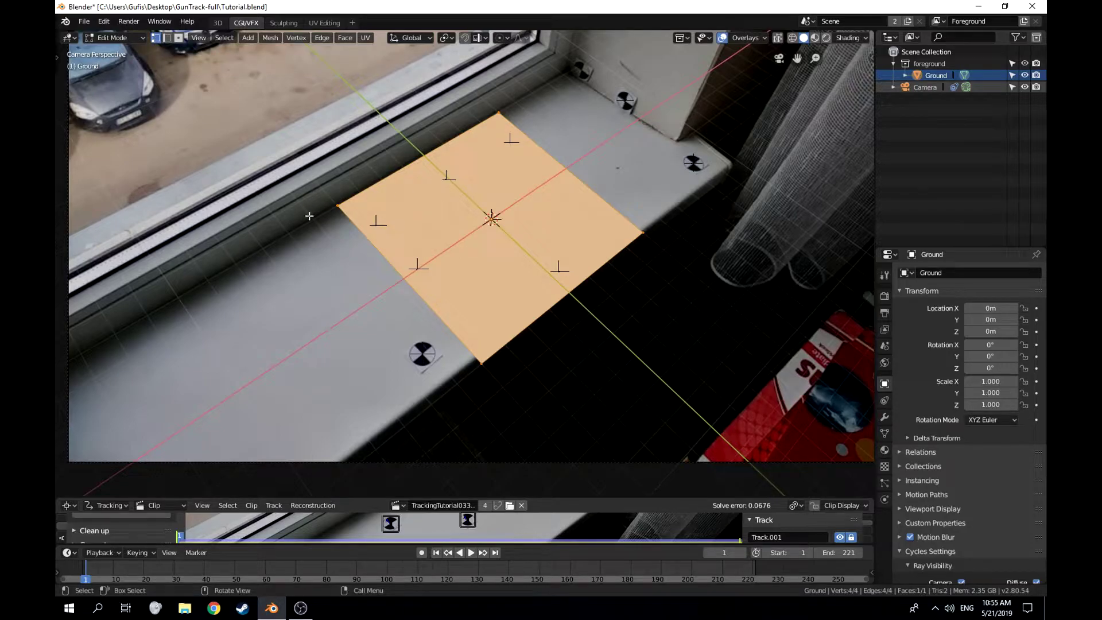
click(499, 113)
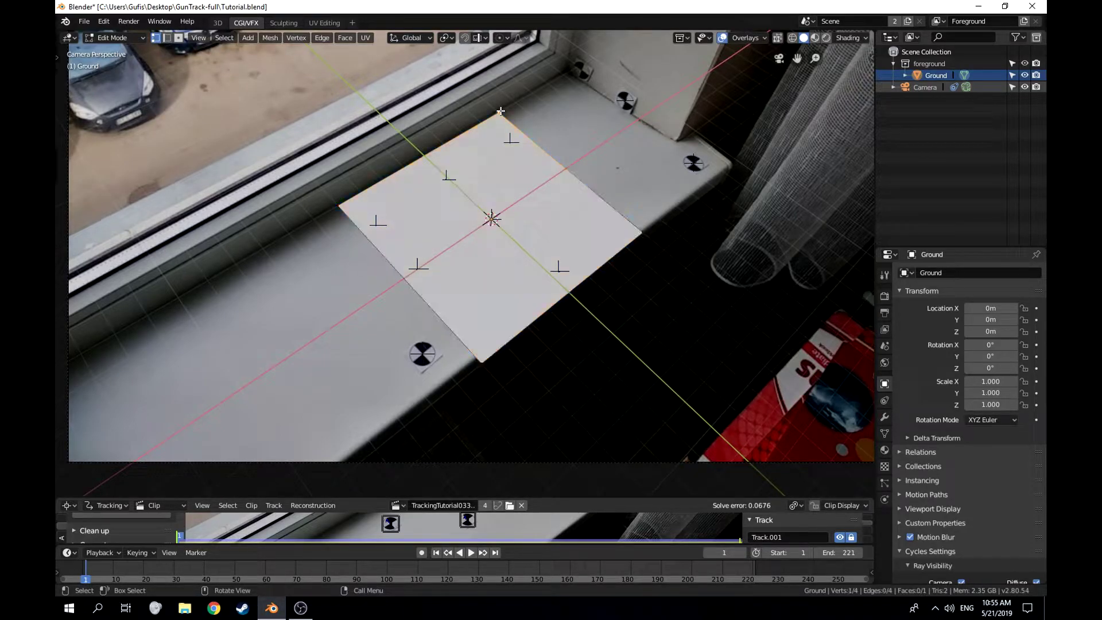
click(644, 234)
click(479, 360)
click(343, 202)
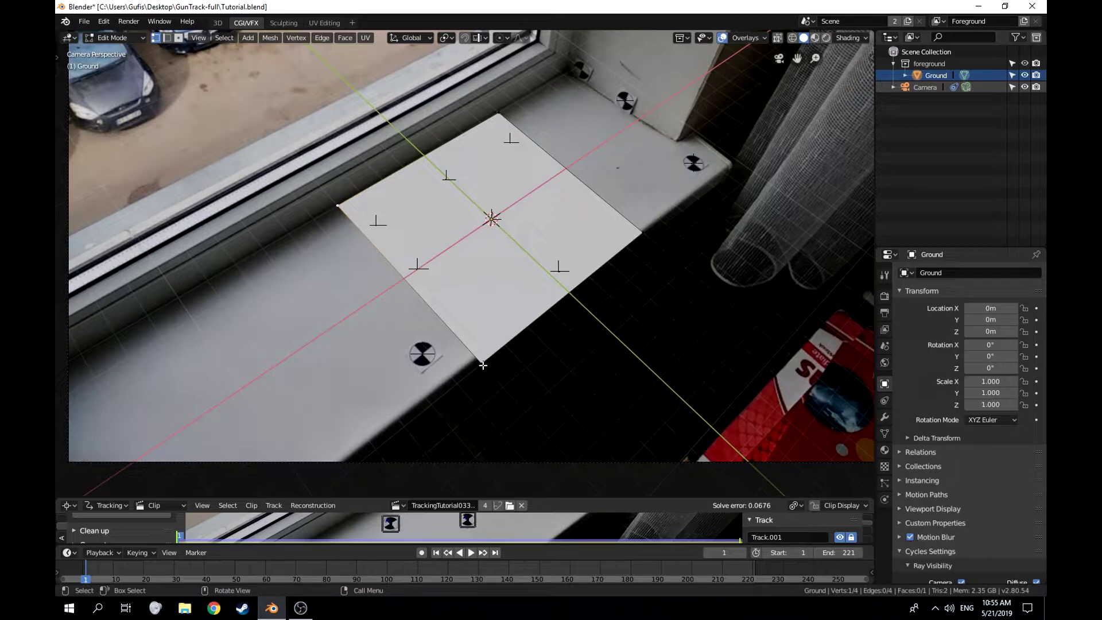
Go to the last frame of the shot, frame 221, in the camera view
scroll(504, 436, down, 4)
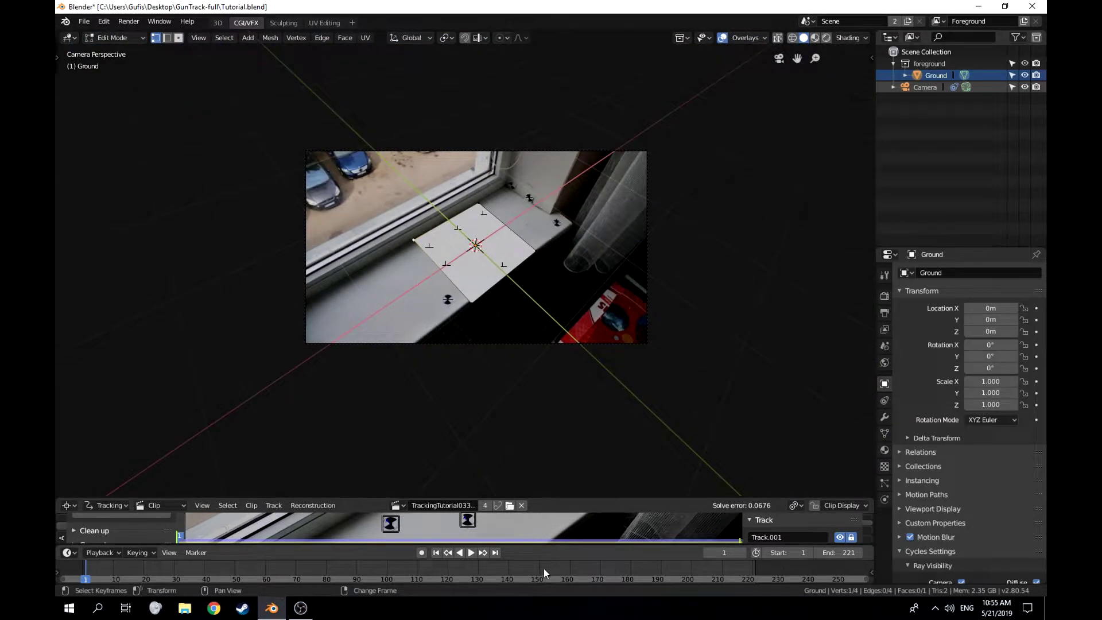
drag(545, 573, 691, 577)
click(495, 553)
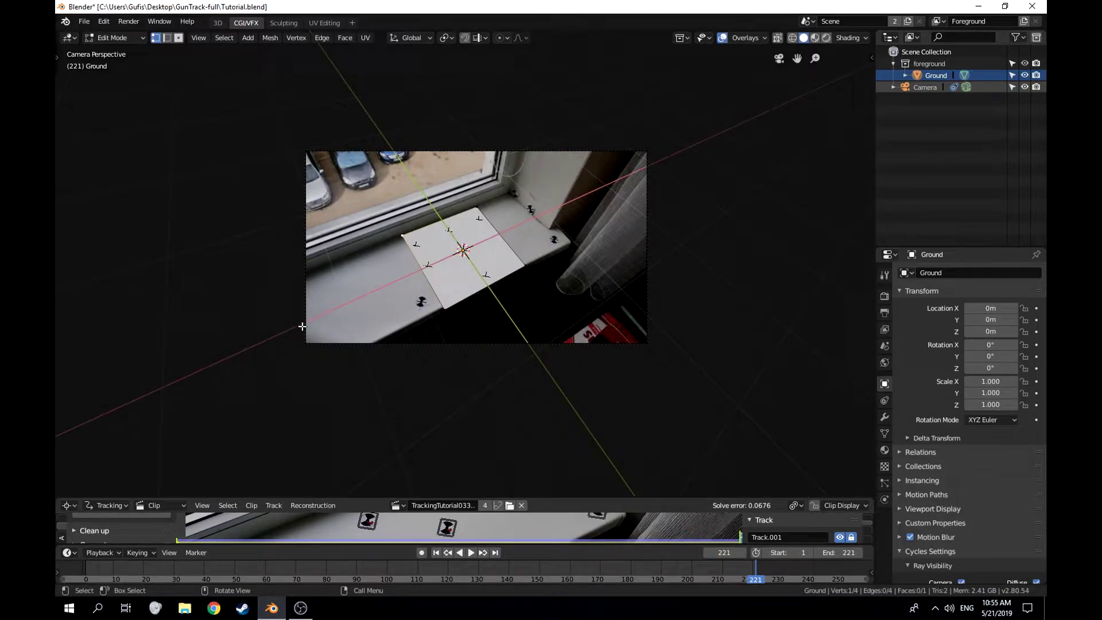
Try to move the Ground plane's near corner vertex along the X axis, following the windowsill's front edge
click(449, 316)
key(g)
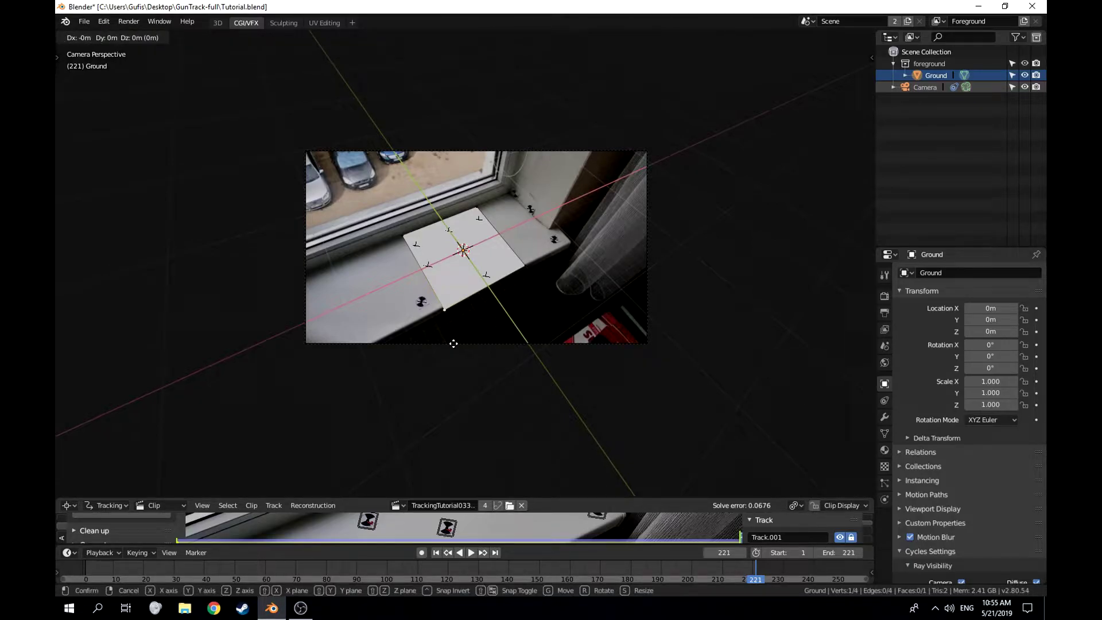
key(x)
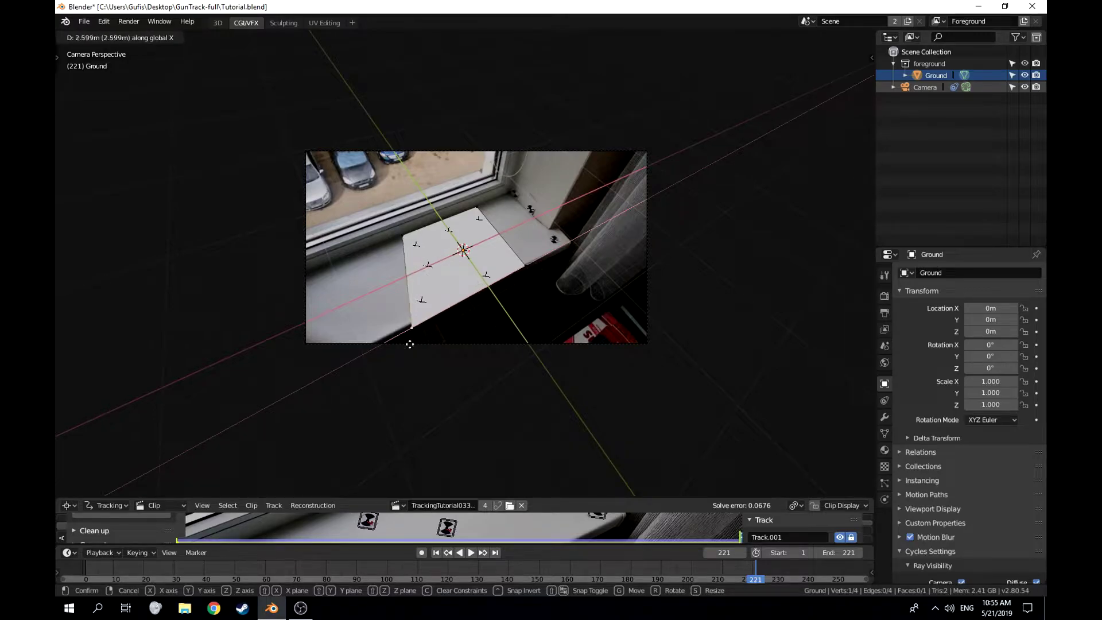
key(Escape)
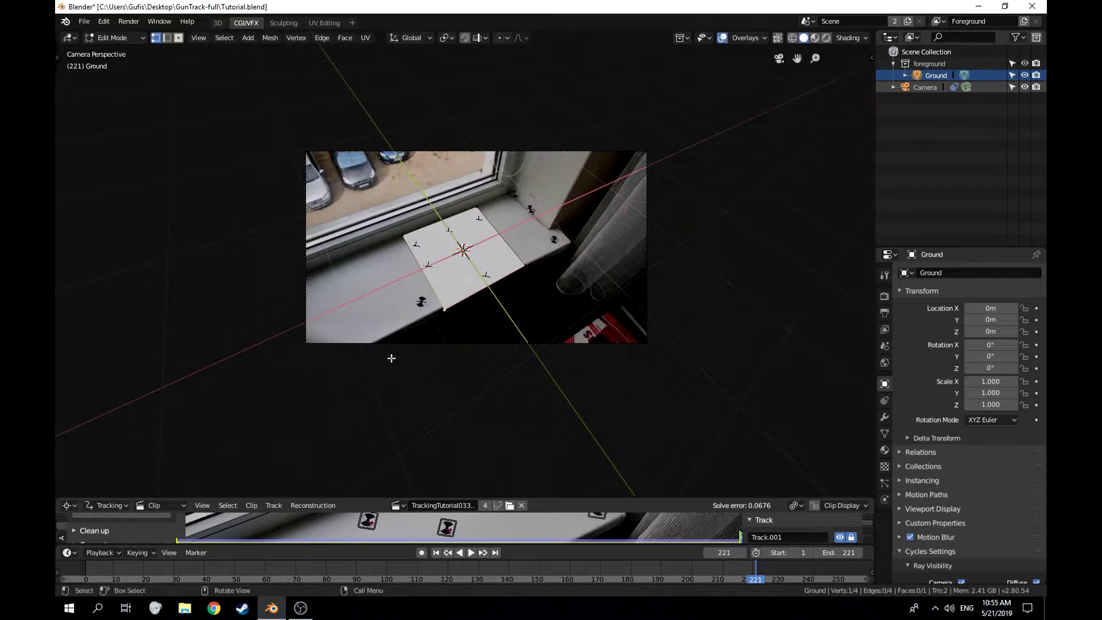
key(g)
key(x)
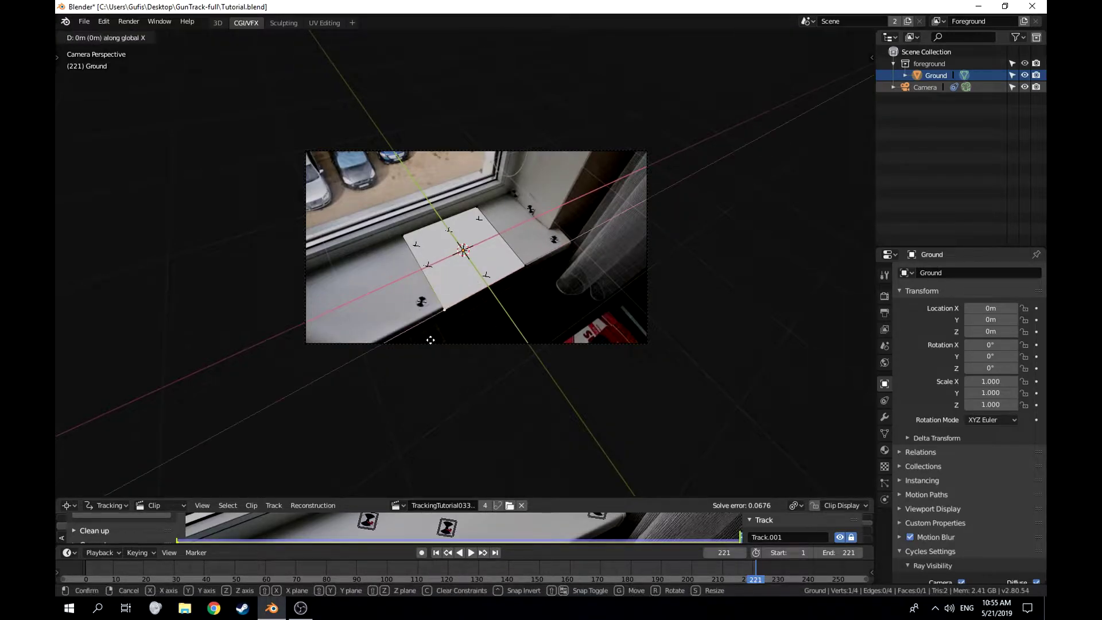
click(379, 363)
scroll(380, 357, up, 3)
scroll(379, 357, up, 4)
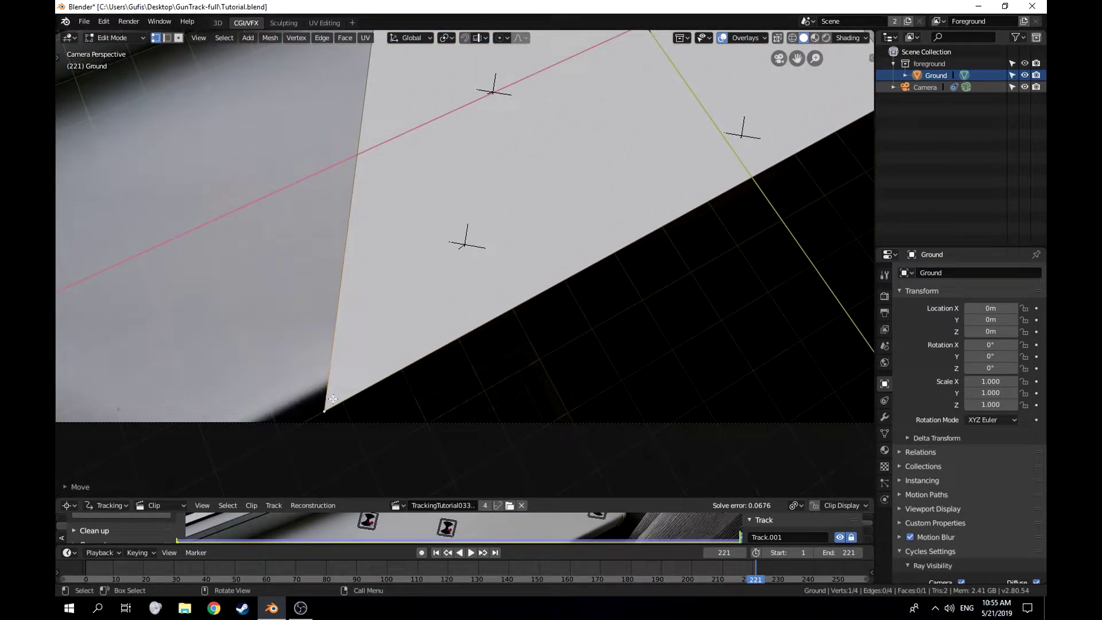
scroll(465, 352, down, 5)
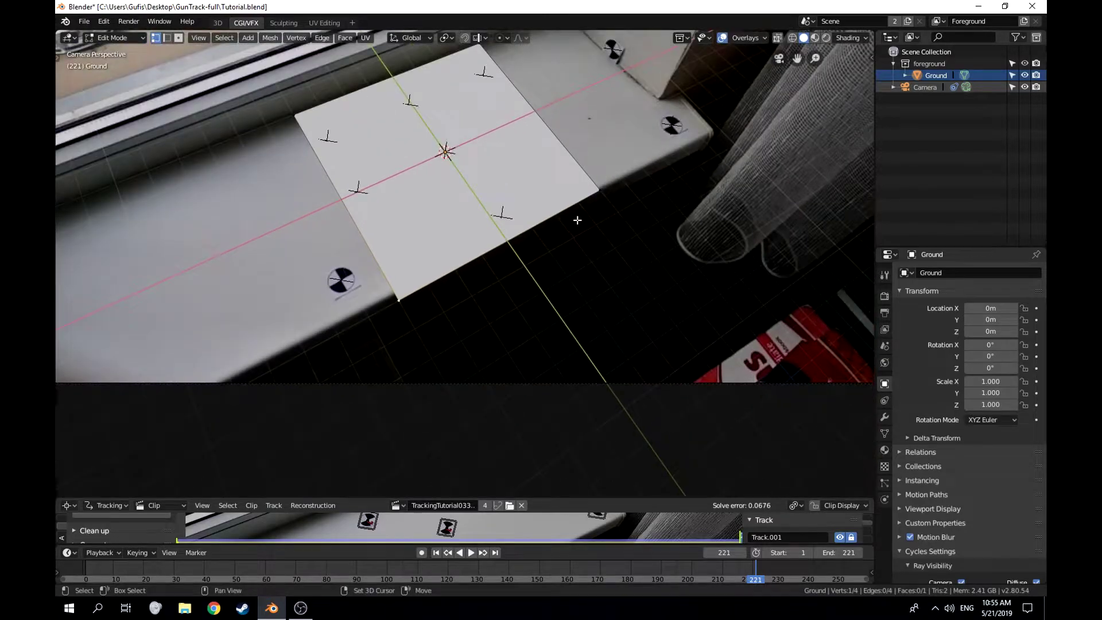
Try to move the same corner vertex along X toward the curtain end of the windowsill, and undo the move
scroll(577, 220, up, 1)
key(g)
key(x)
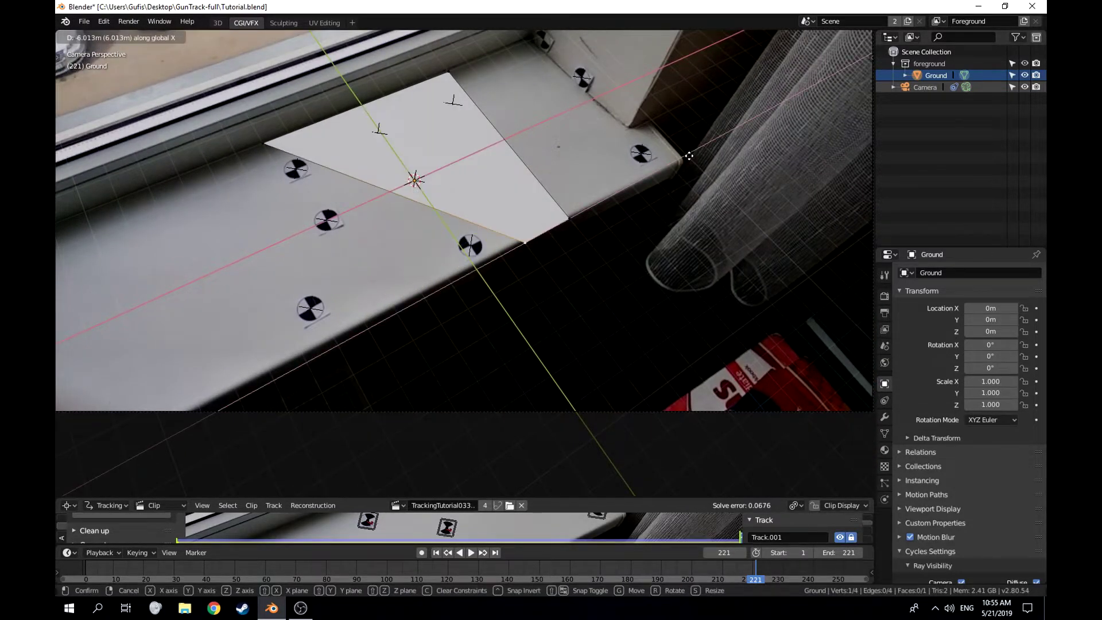
click(683, 158)
scroll(569, 212, up, 3)
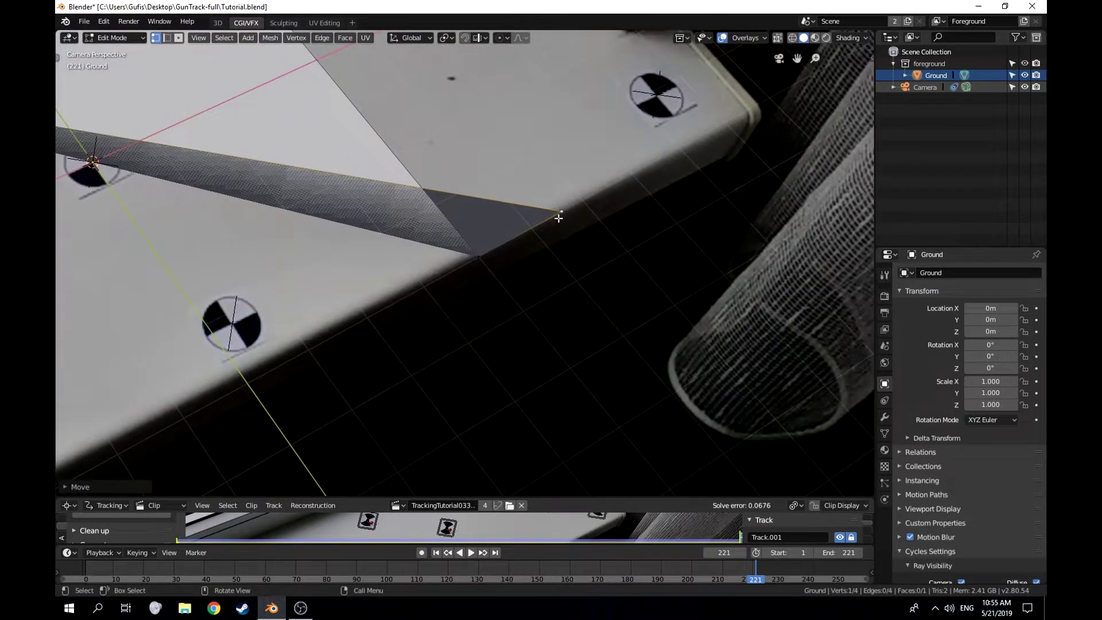
scroll(553, 211, down, 4)
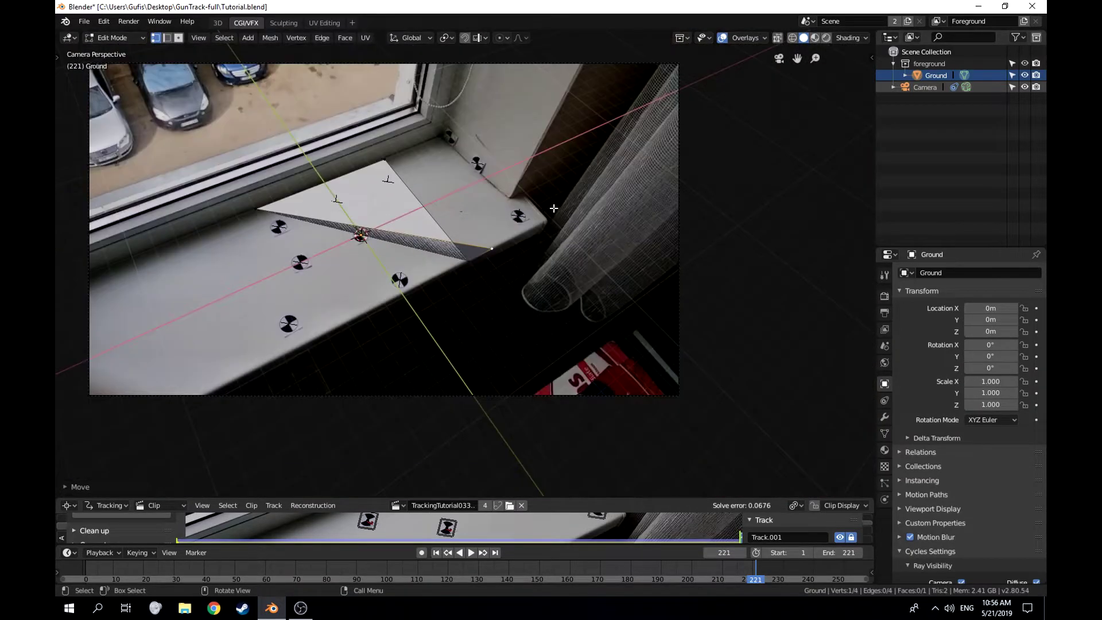
key(ctrl+z)
Try to move the Ground plane's near corner vertex freely on the sill with its Z axis locked
scroll(545, 234, up, 2)
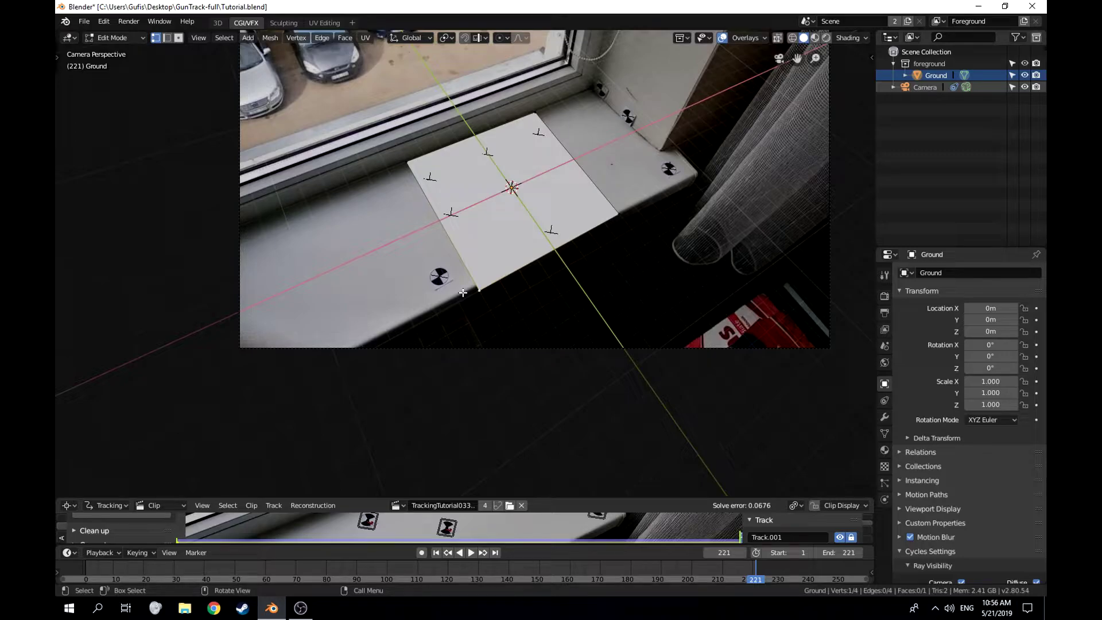
key(g)
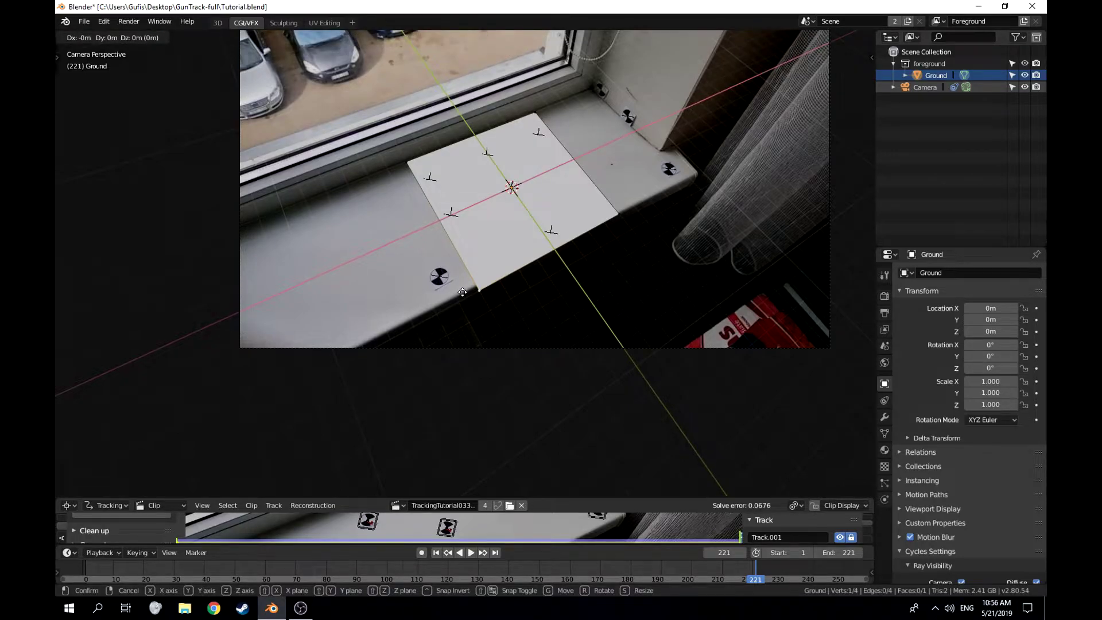
key(z)
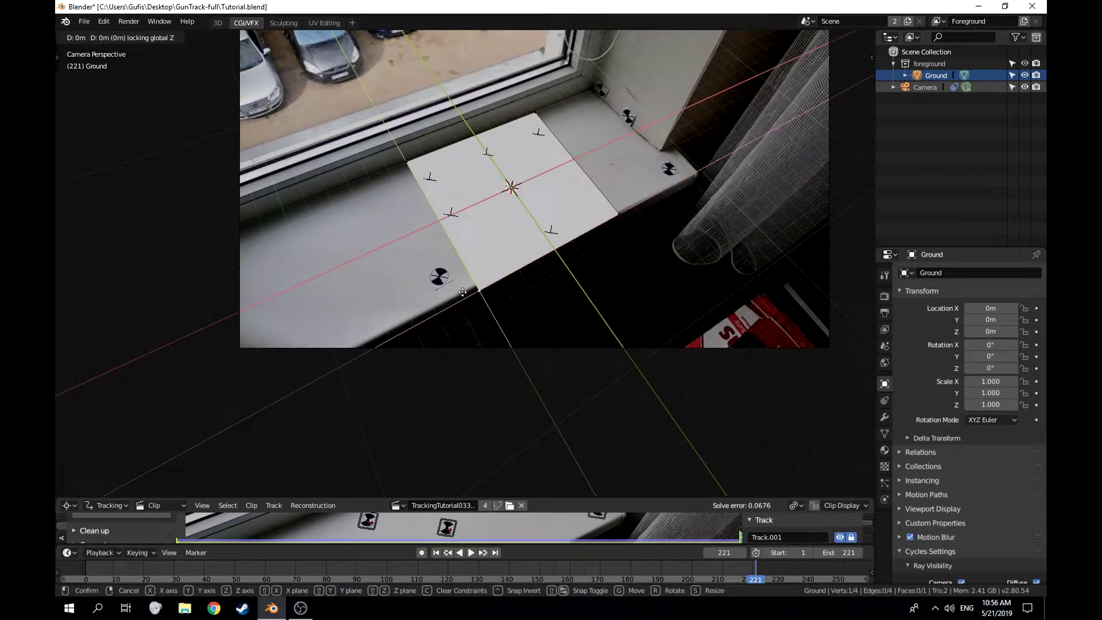
key(y)
key(z)
key(z)
key(z)
key(shift+z)
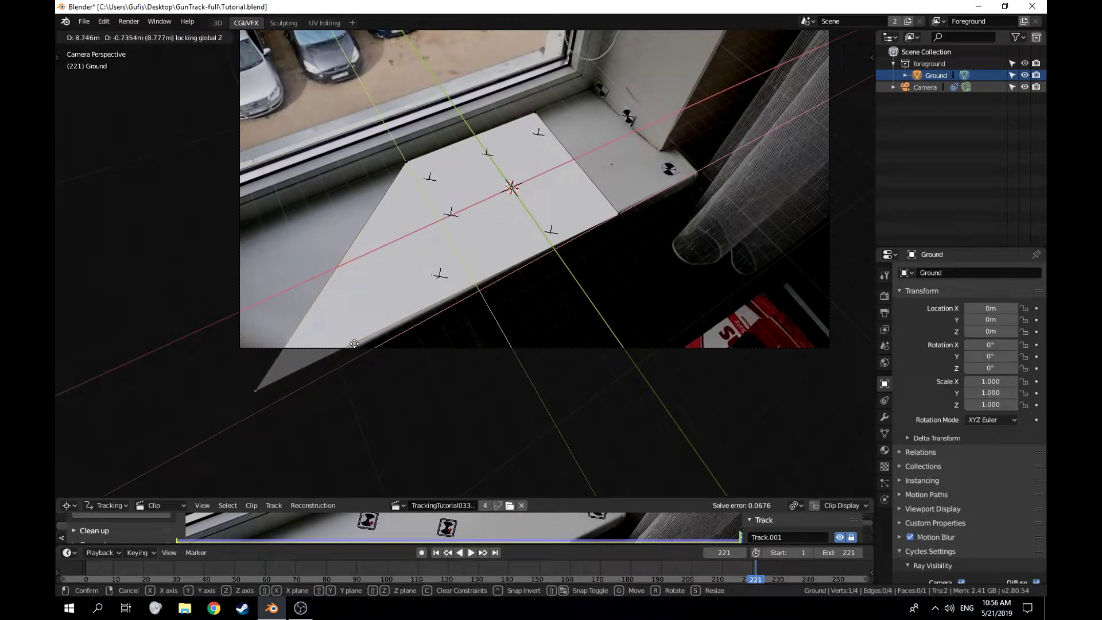
right_click(354, 346)
Return to Object Mode and scale the Ground plane along X to about 2.106, lengthening it along the windowsill
key(Tab)
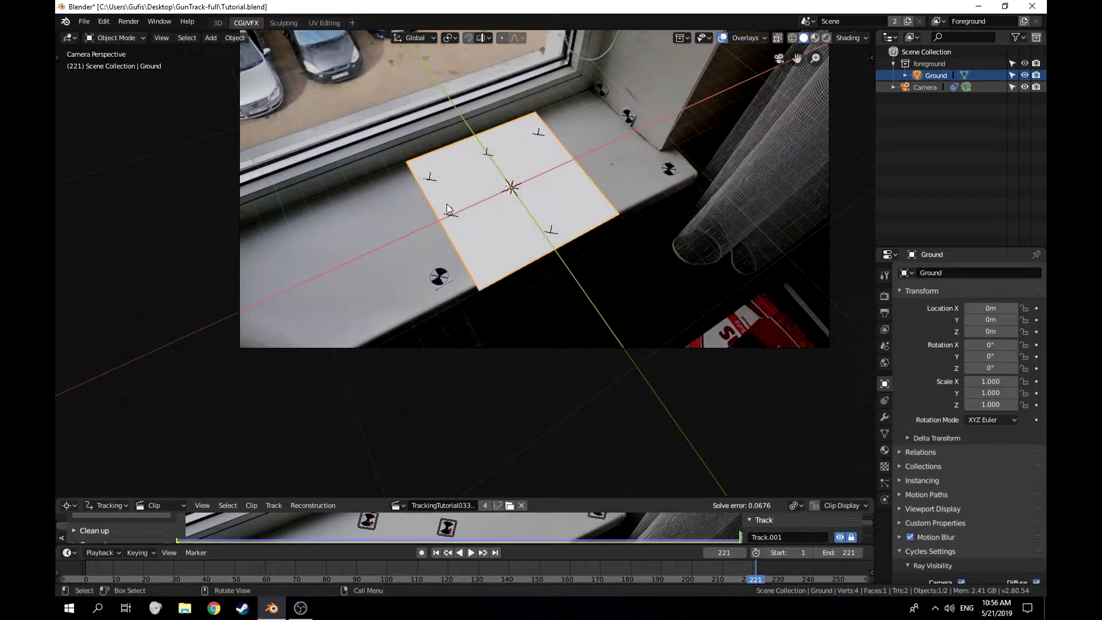
key(s)
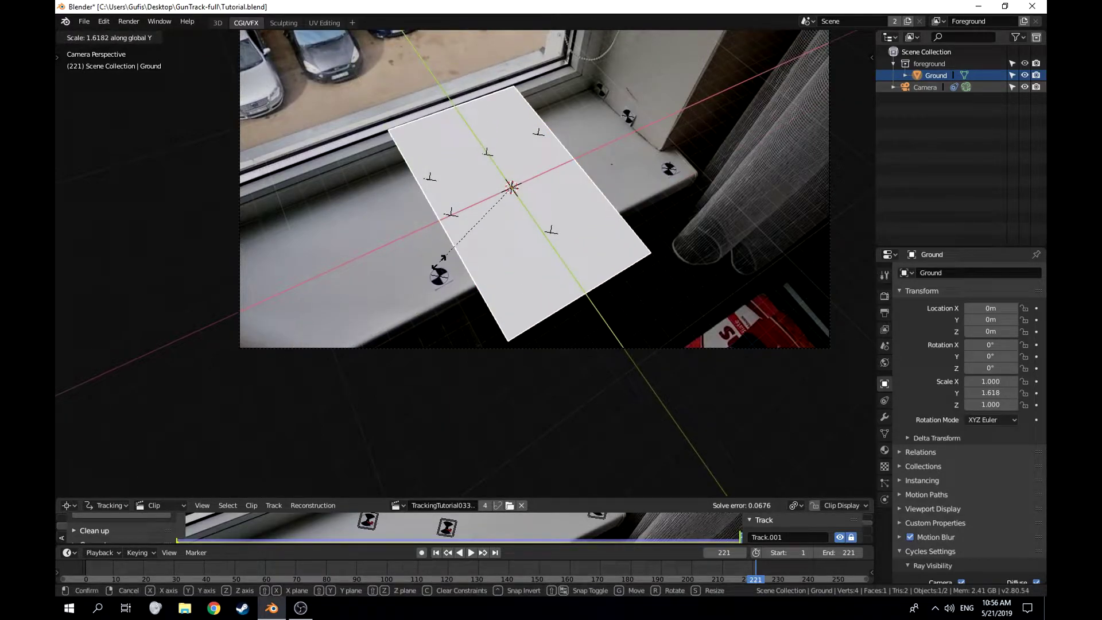
key(x)
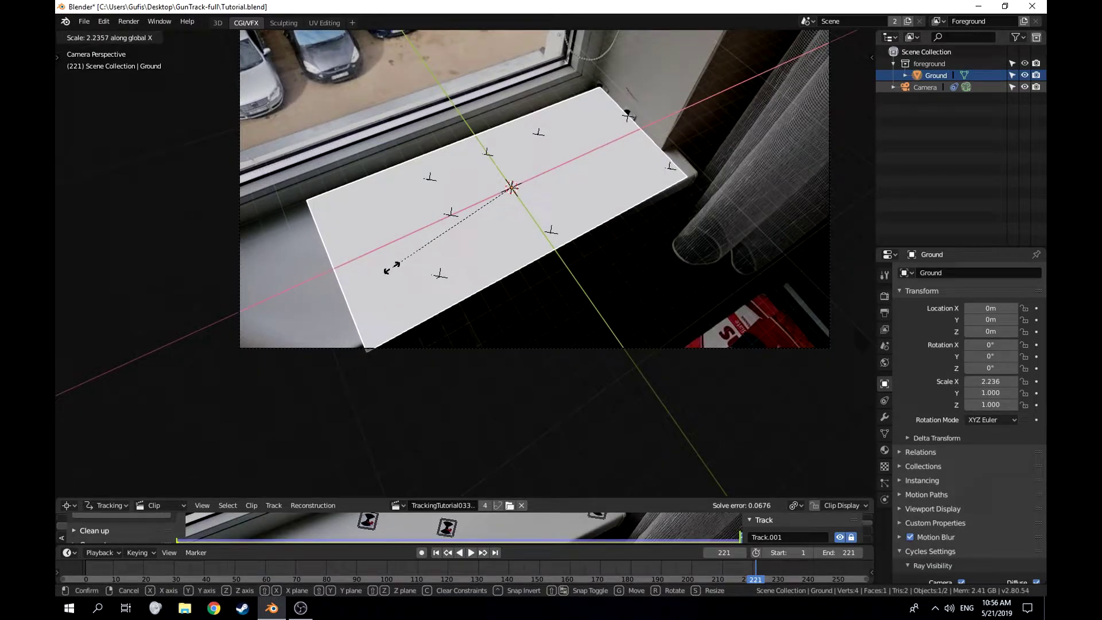
click(400, 268)
Scale the Ground plane further along X to about 2.404, matching its end to the windowsill corner by the curtain
shift+middle_drag(608, 137, 566, 300)
scroll(402, 235, up, 5)
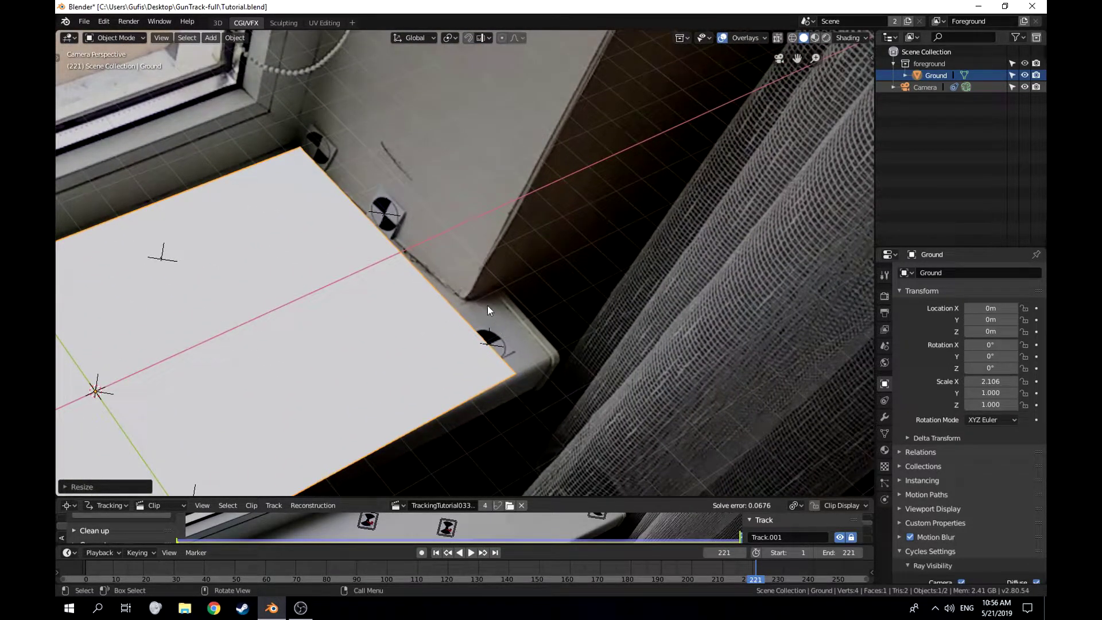
key(s)
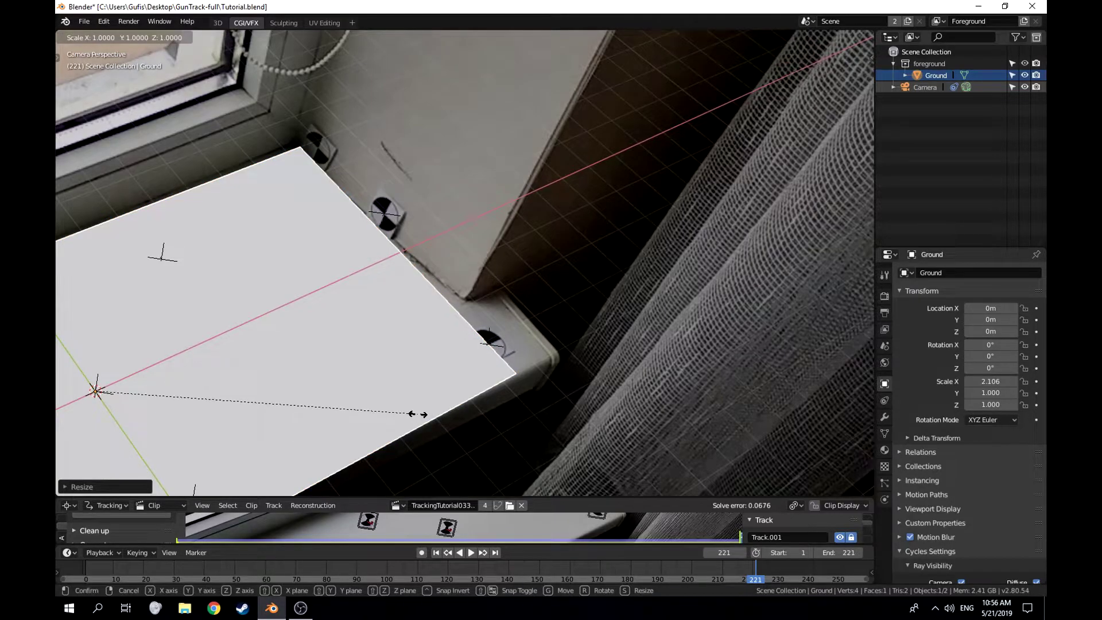
key(Escape)
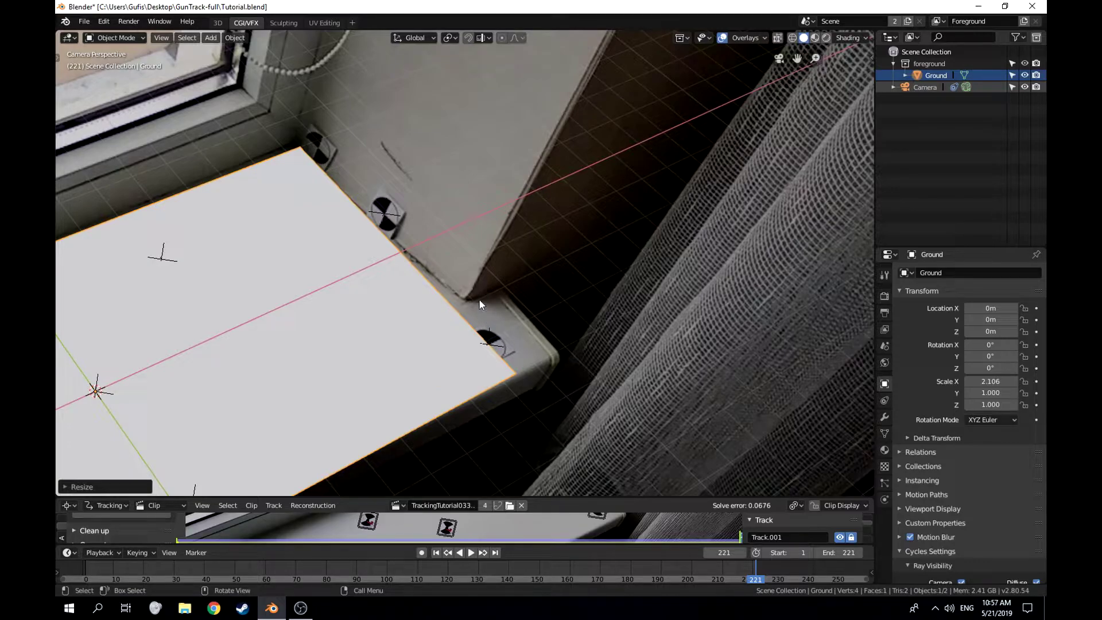
key(s)
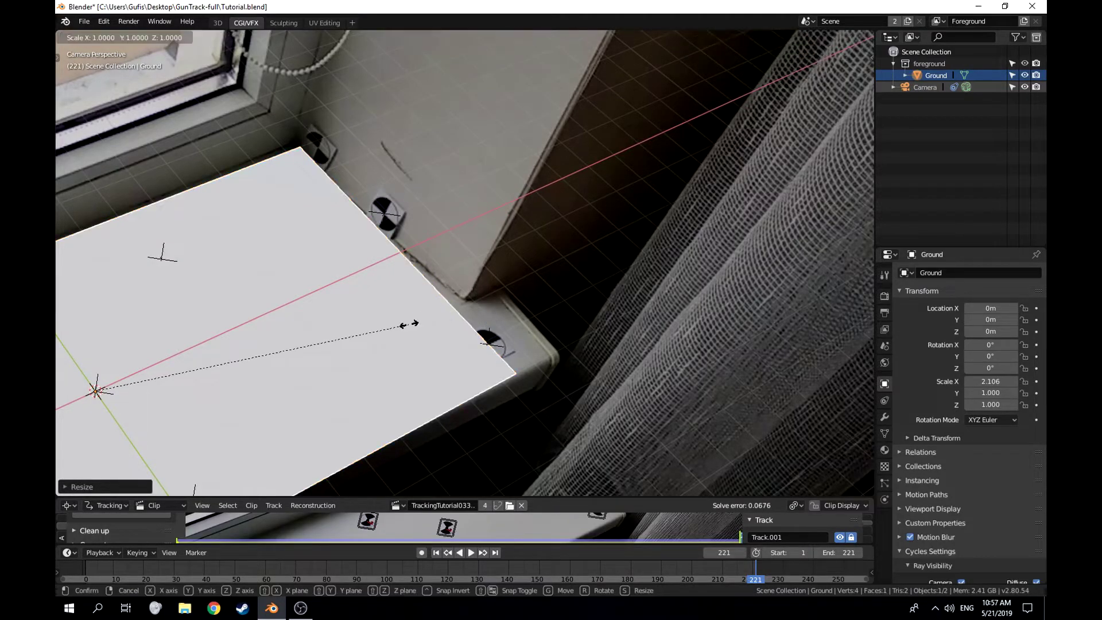
key(x)
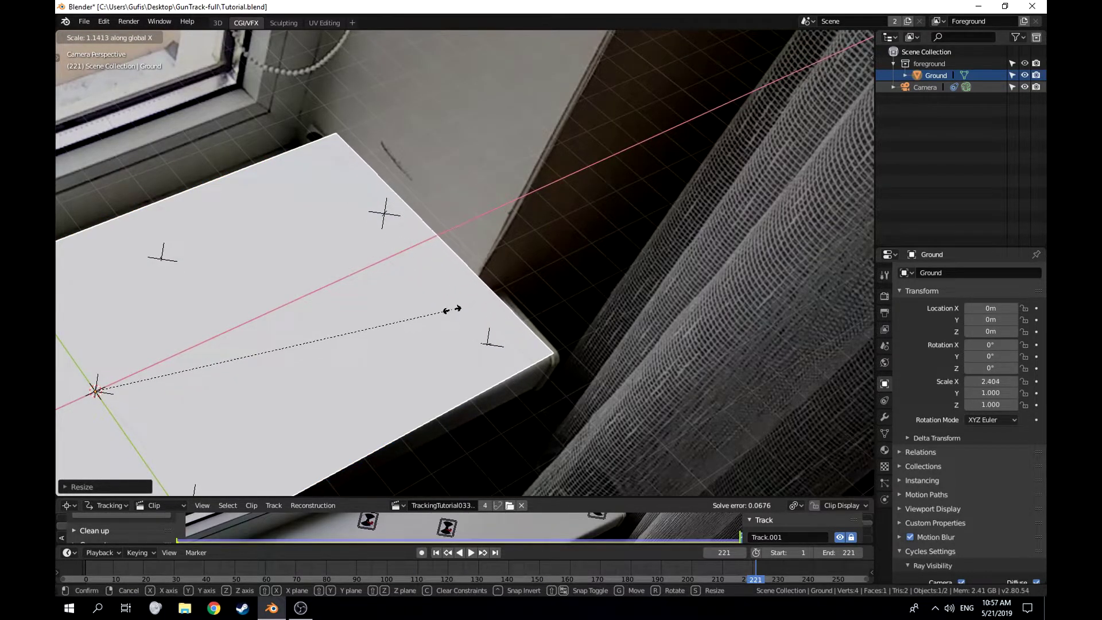
click(452, 309)
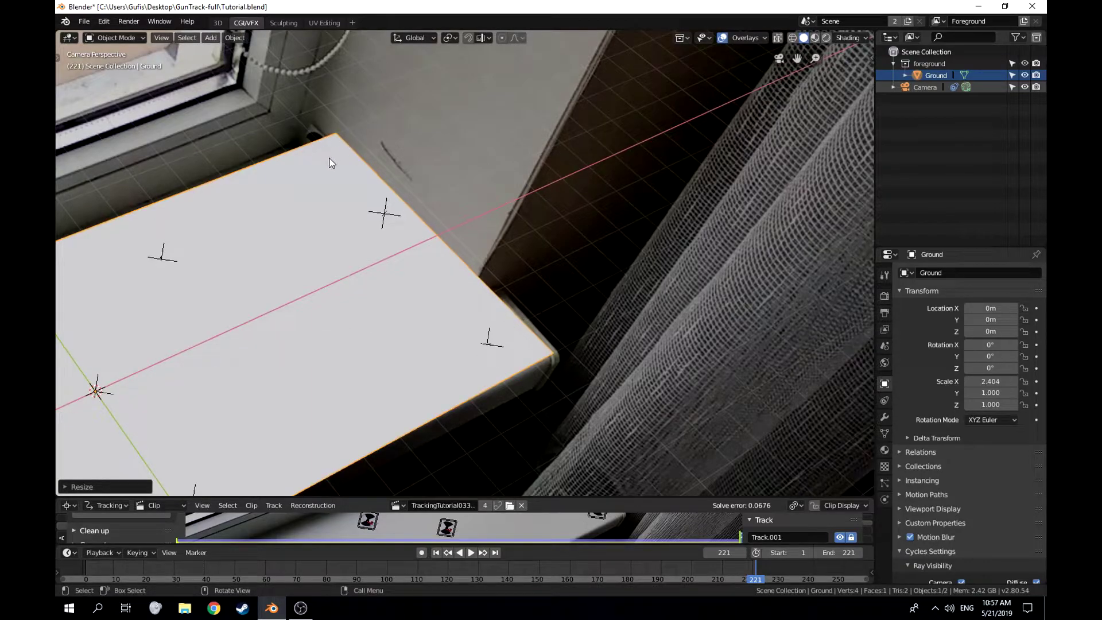
scroll(475, 216, down, 3)
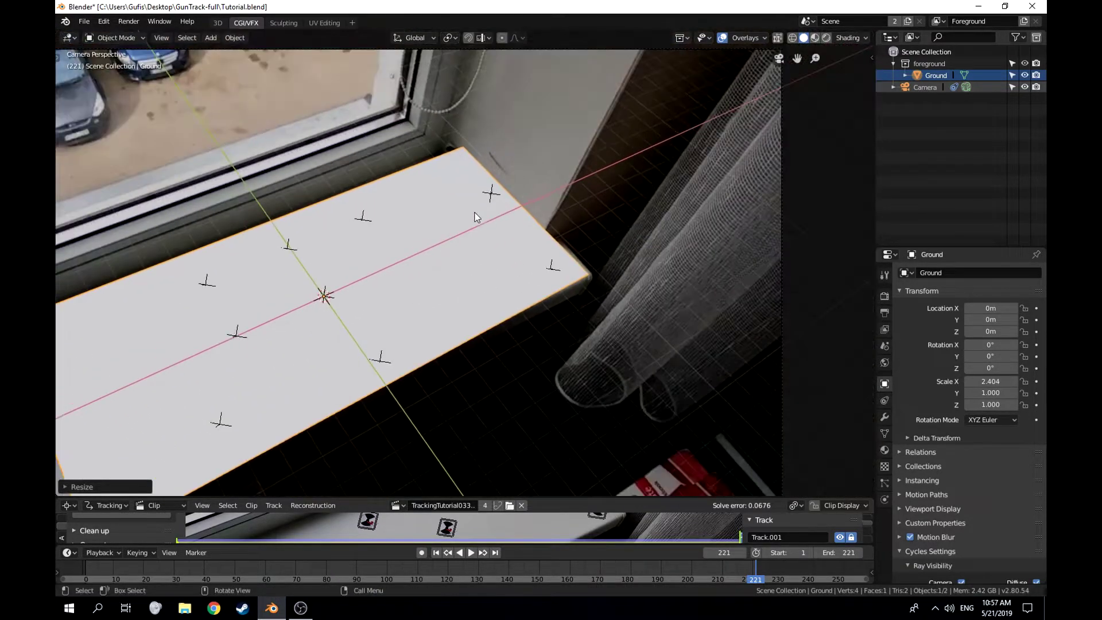
Undo the last X scaling of the Ground plane and move the plane along X to a location of about 2.533 m
key(ctrl+z)
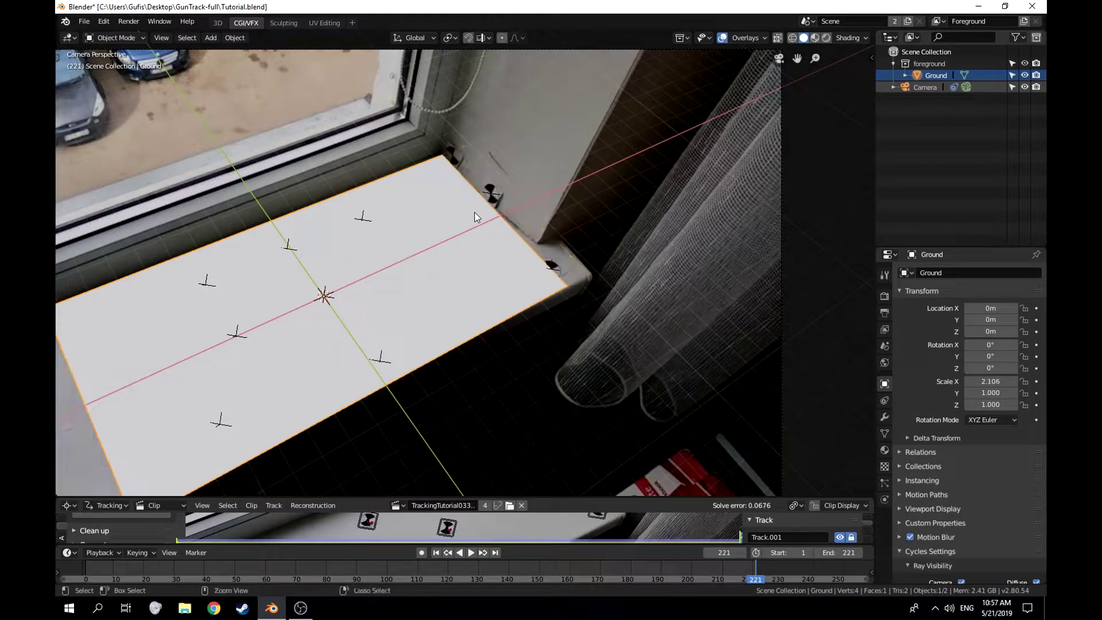
shift+middle_drag(347, 277, 473, 253)
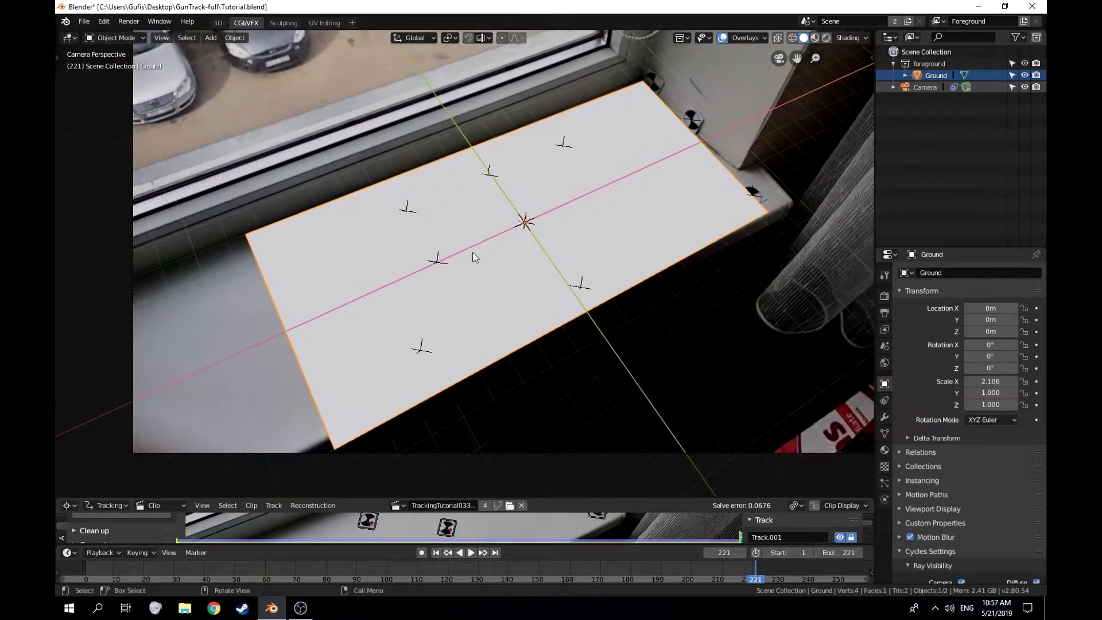
key(g)
key(x)
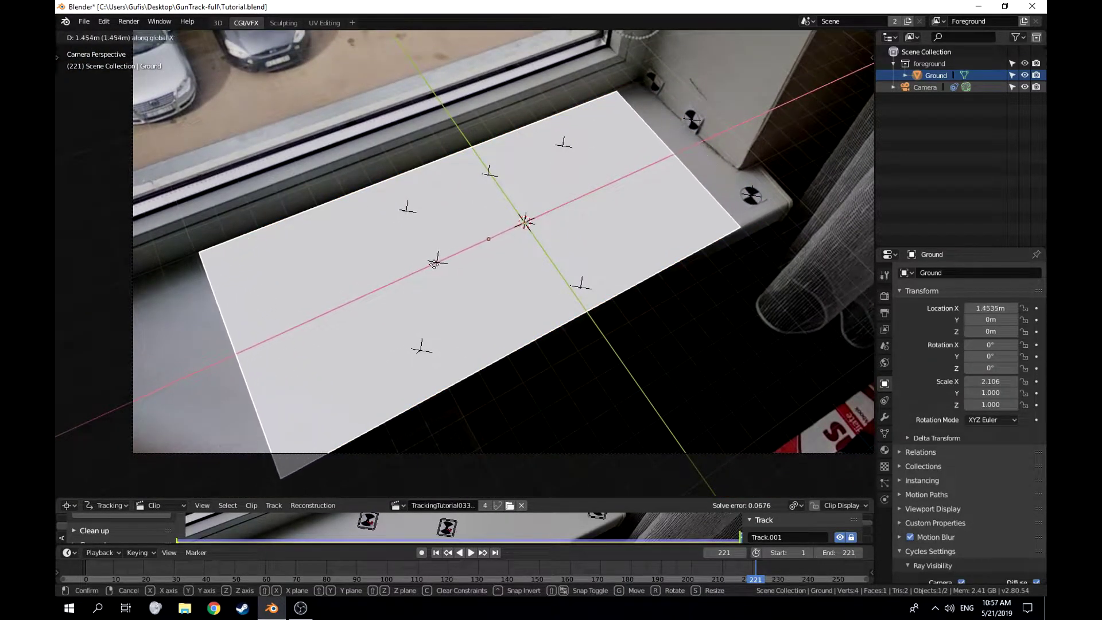
click(407, 277)
Scale the Ground plane along X to about 2.696, stretching it back to the windowsill's curtain end
key(s)
key(x)
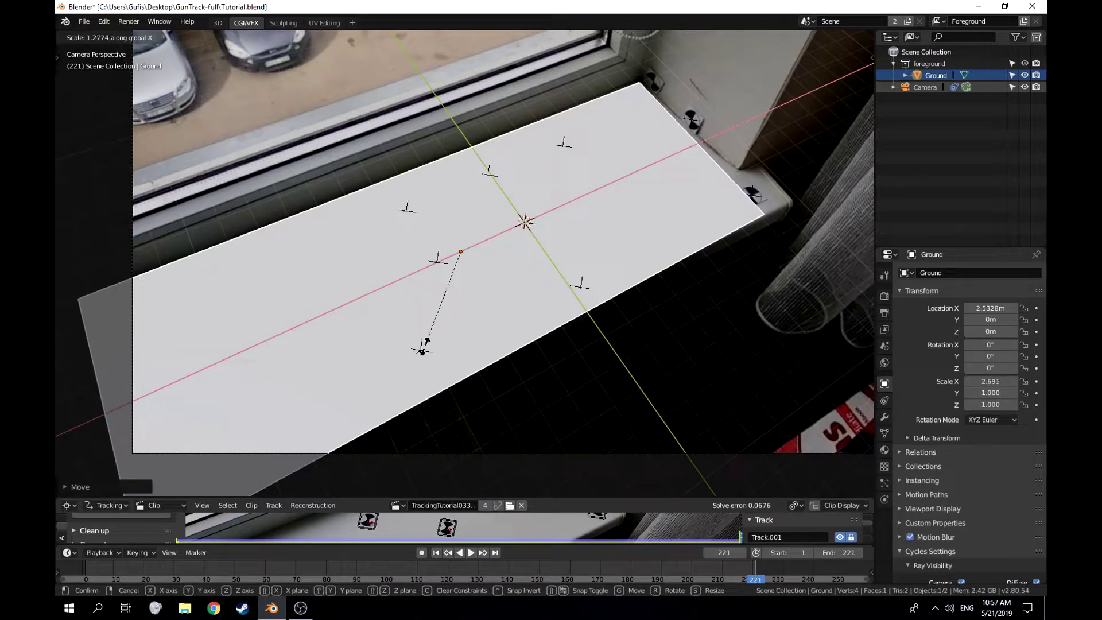
click(431, 344)
In Edit Mode, move the Ground plane's corner vertex in the window-wall corner with its Z axis locked to fit the sill corner
shift+middle_drag(660, 94, 465, 294)
scroll(465, 293, up, 6)
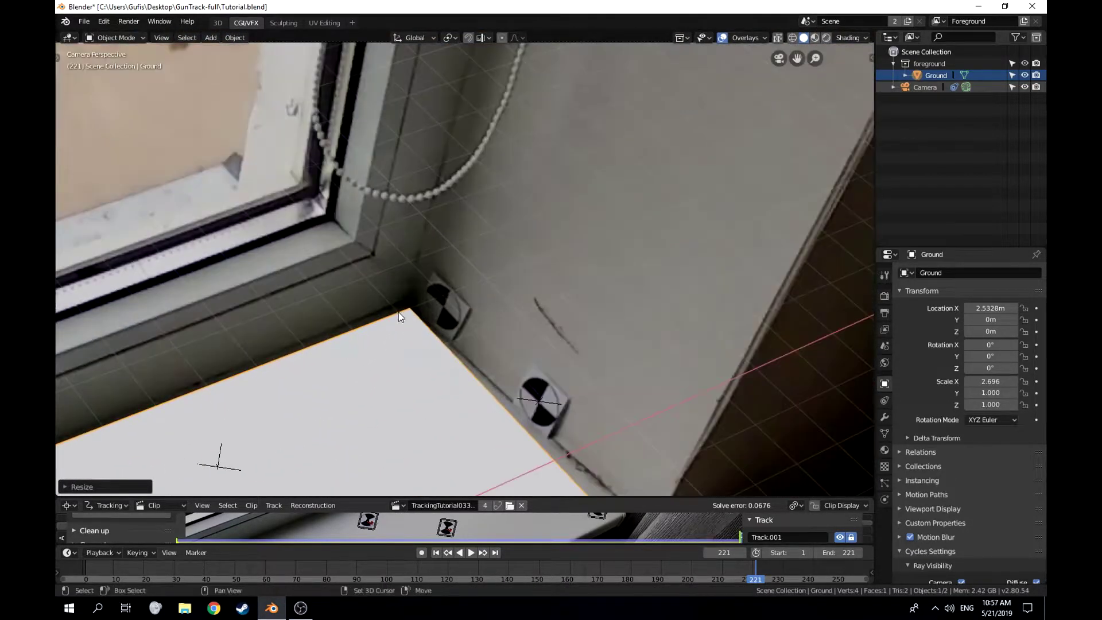
scroll(395, 319, up, 11)
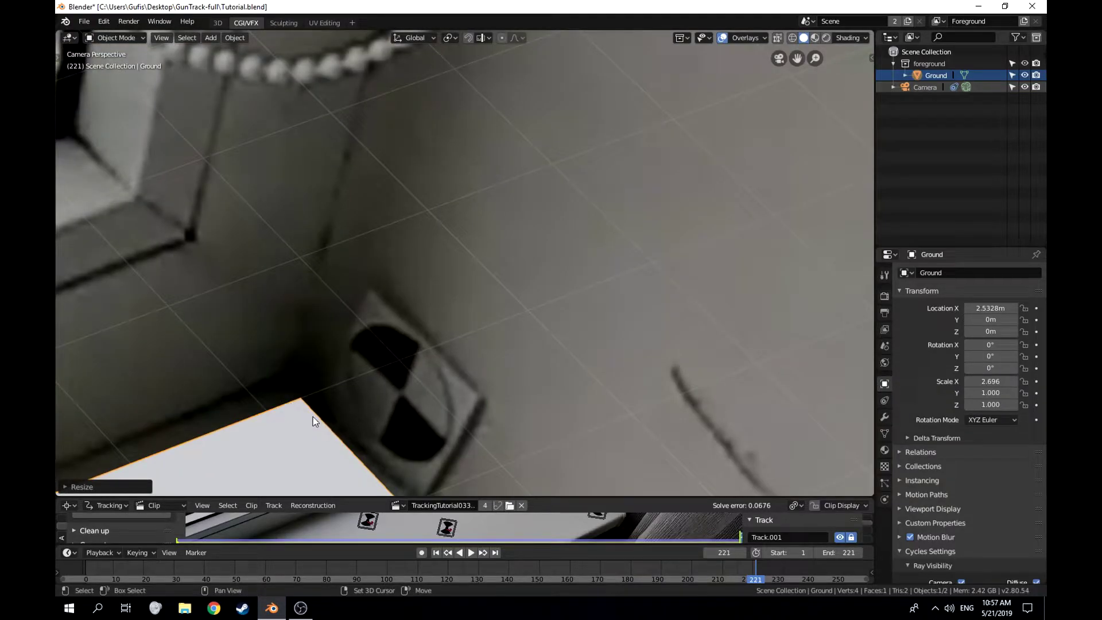
shift+middle_drag(313, 422, 436, 488)
scroll(436, 431, up, 5)
shift+middle_drag(437, 430, 466, 345)
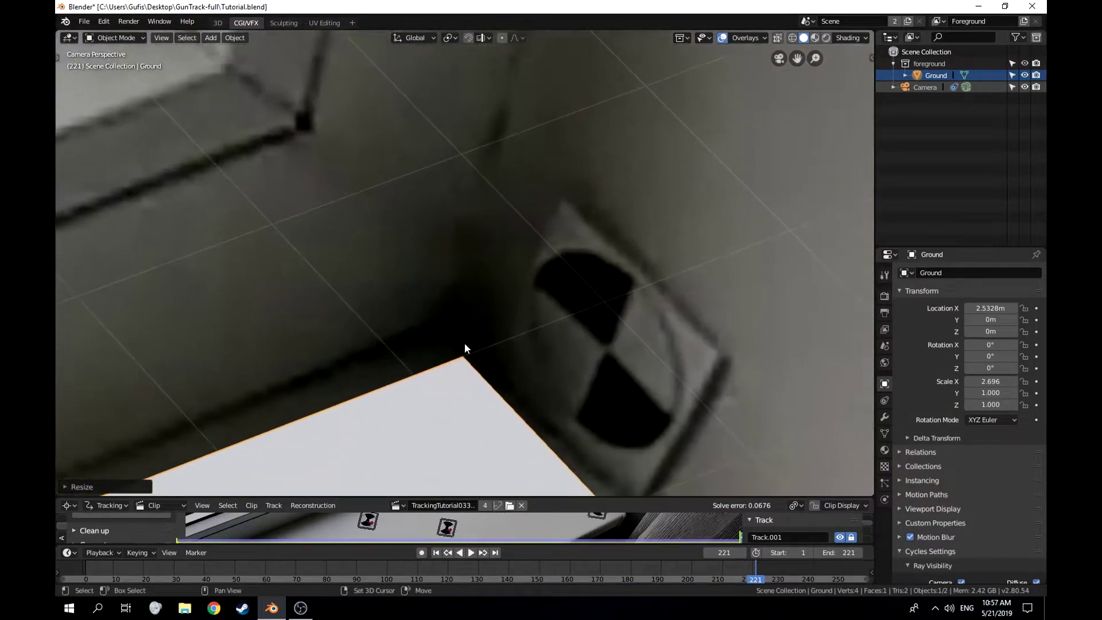
key(Tab)
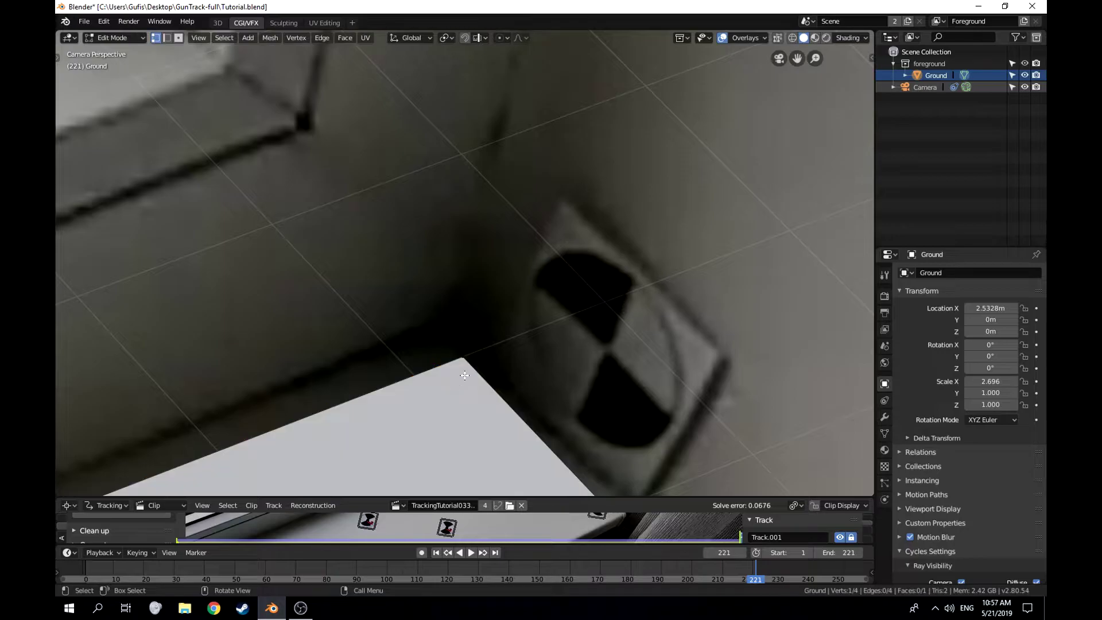
click(462, 359)
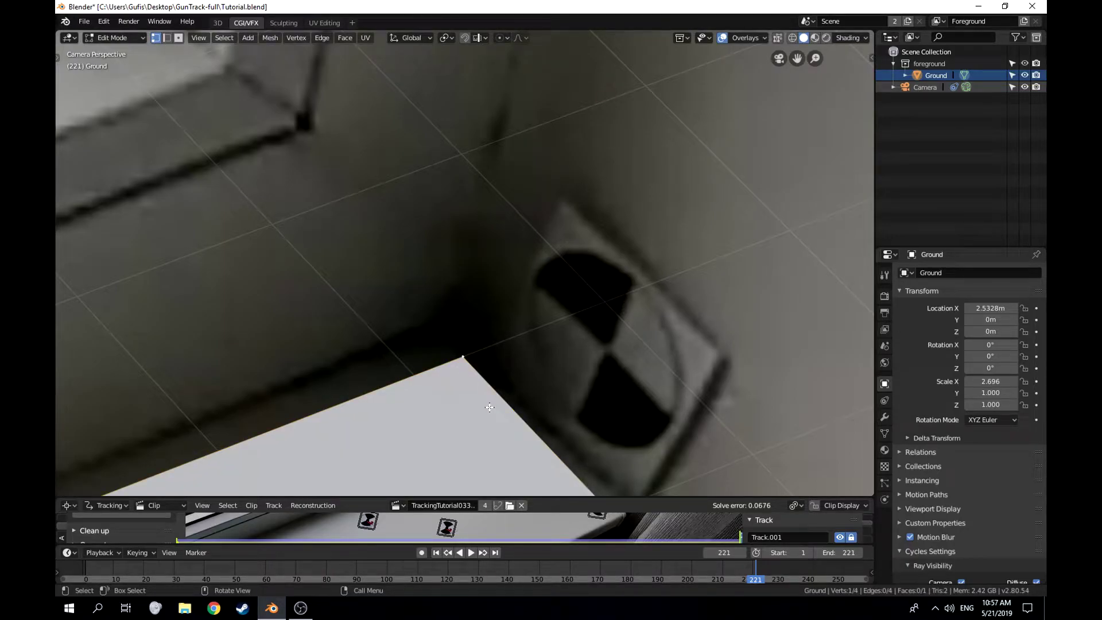
key(g)
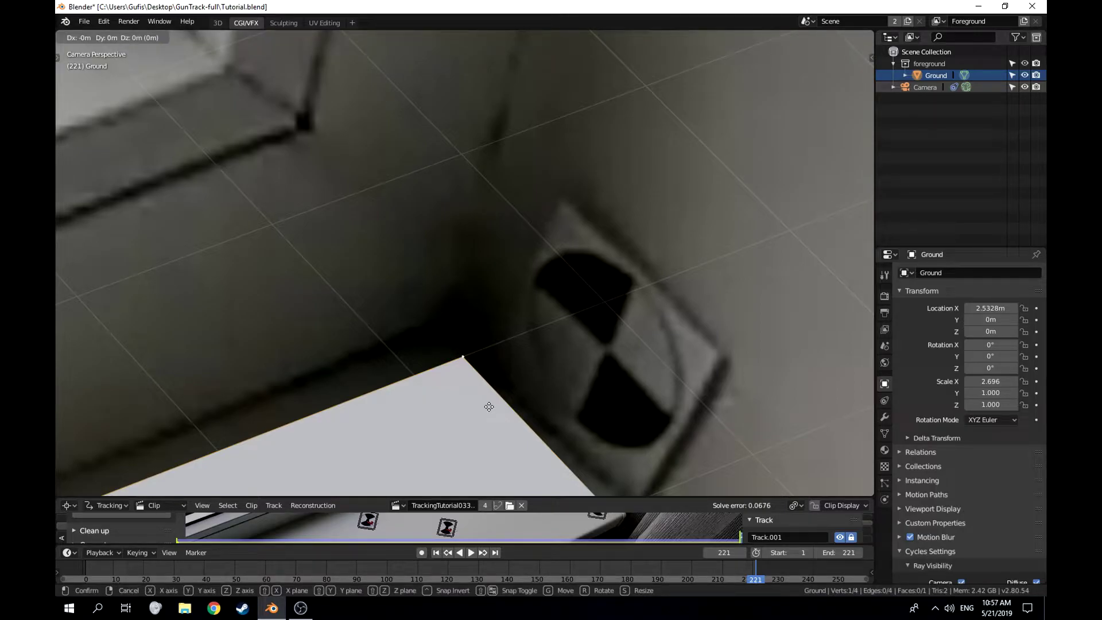
key(shift+z)
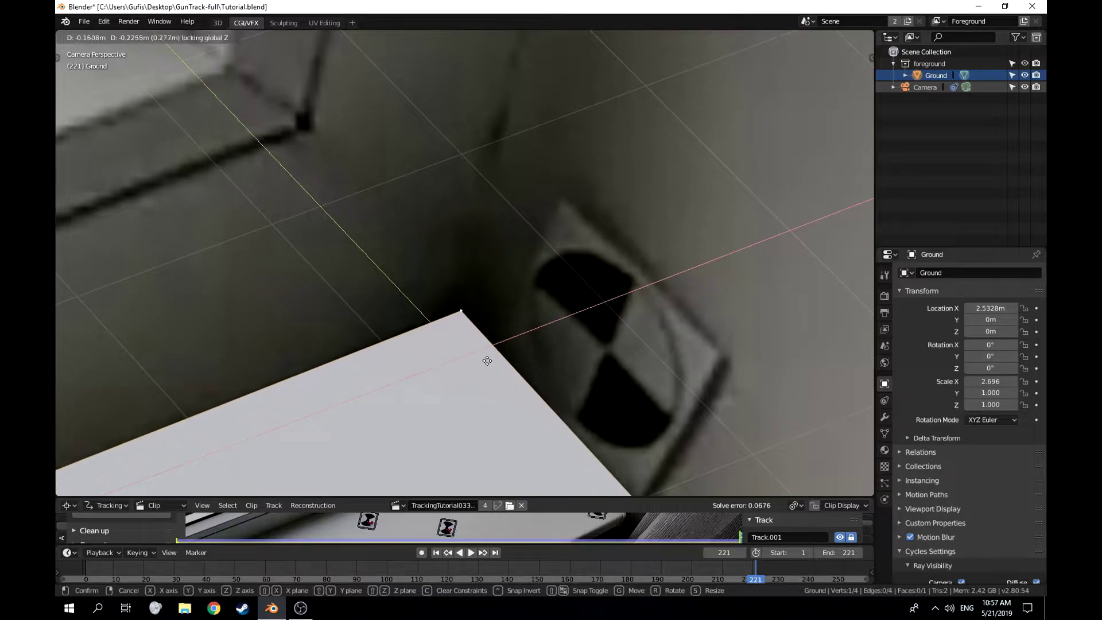
click(498, 405)
Move the Ground plane's front corner vertex by the curtain about 0.6 m along X toward the end of the windowsill
scroll(511, 424, down, 4)
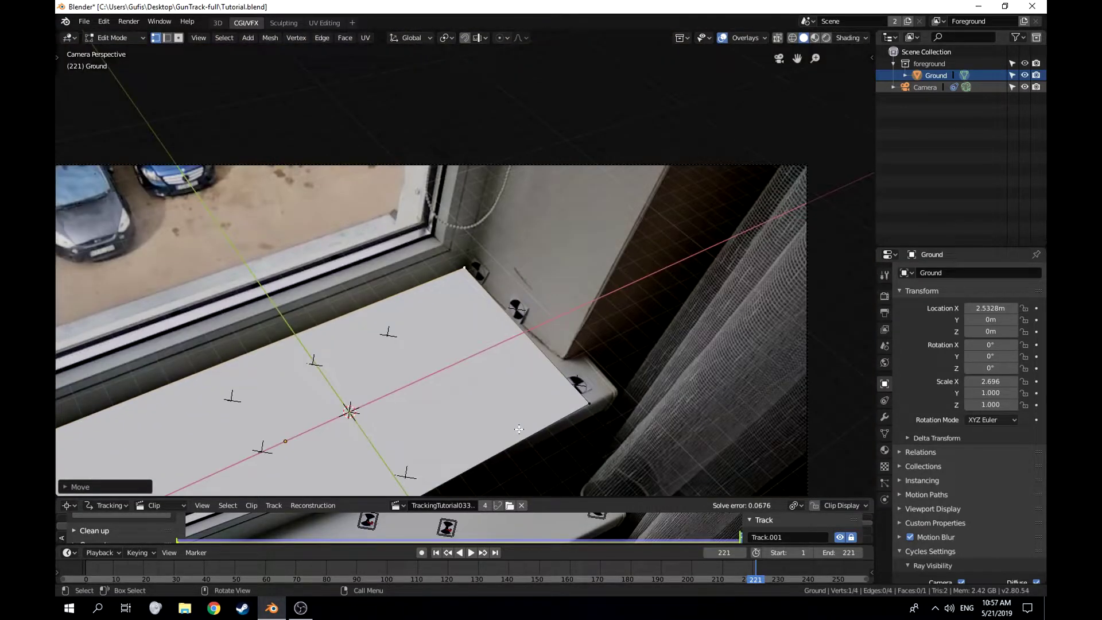
click(591, 405)
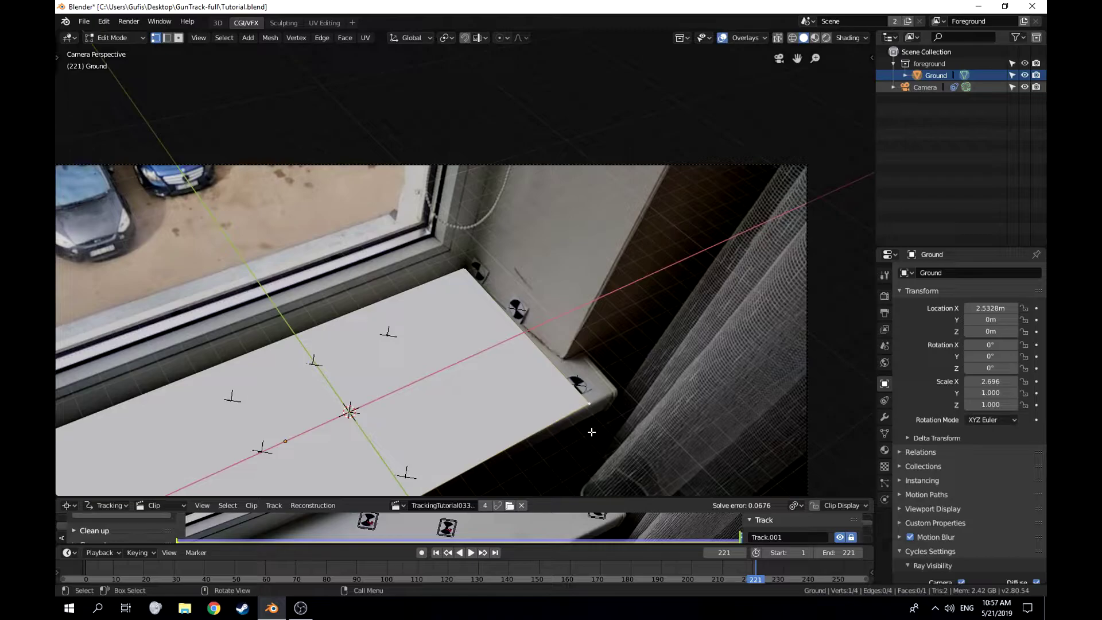
key(g)
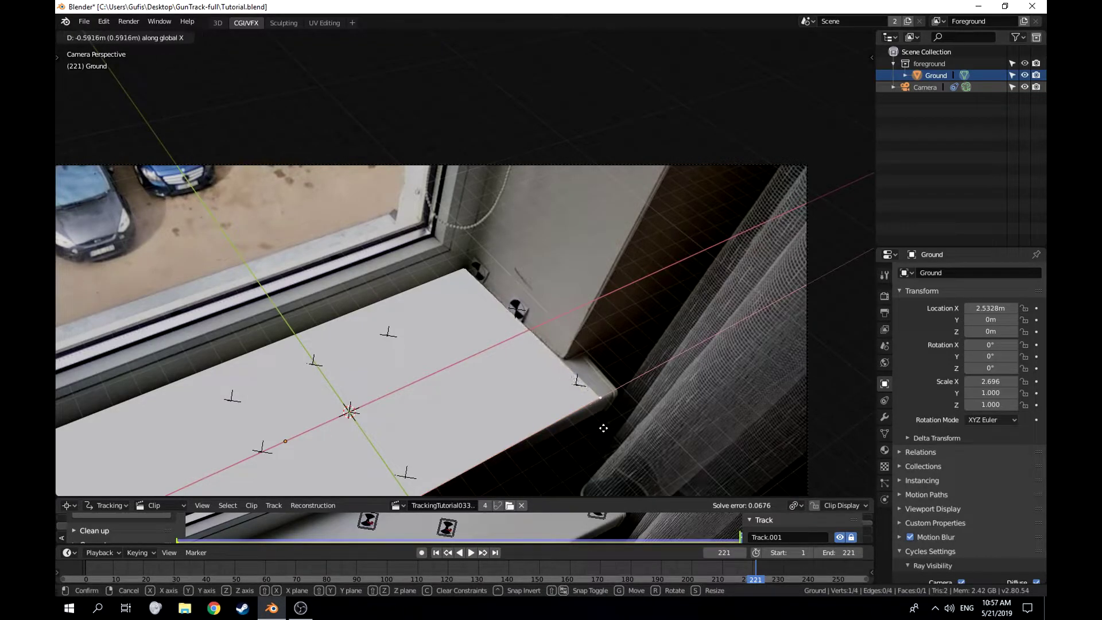
click(605, 423)
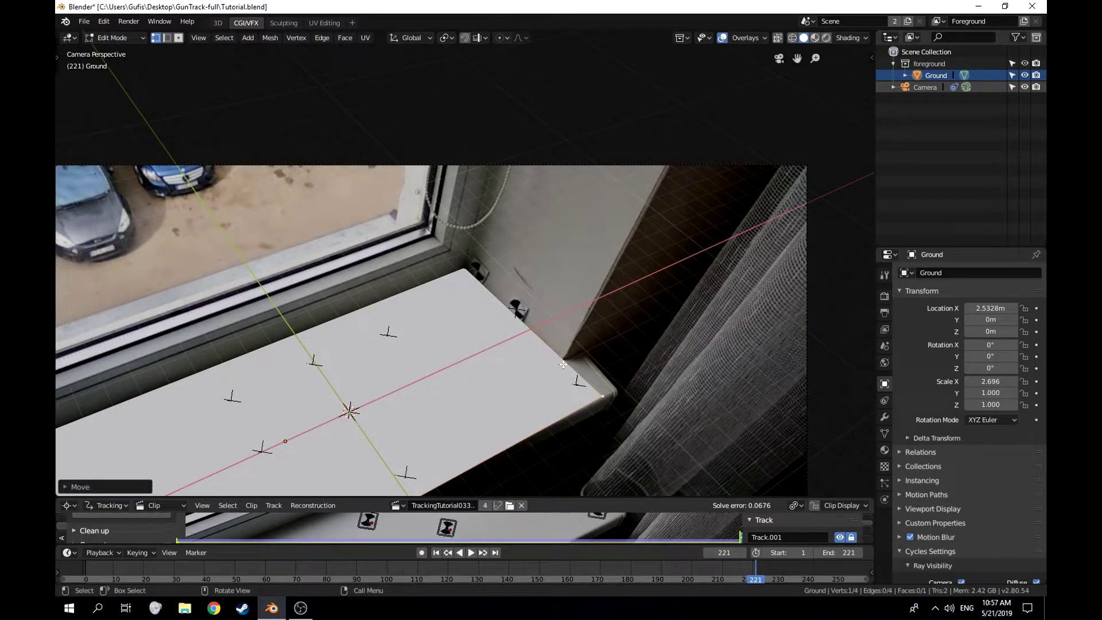
Fine-tune the same front corner vertex by moving it about 0.1 m along Y to the sill's edge
scroll(589, 397, up, 5)
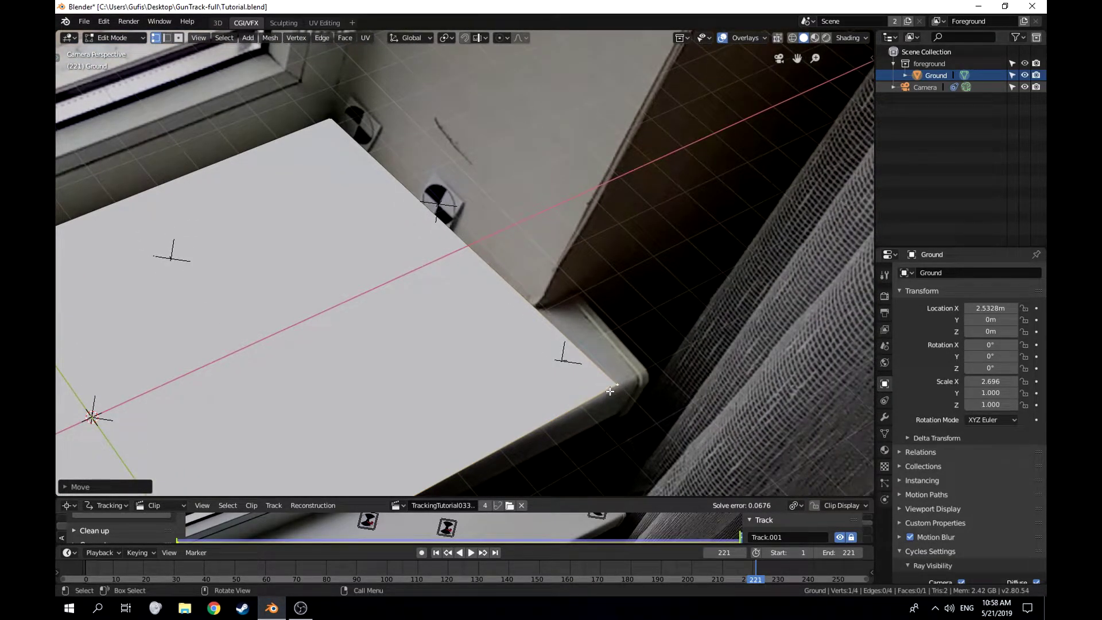
key(g)
key(y)
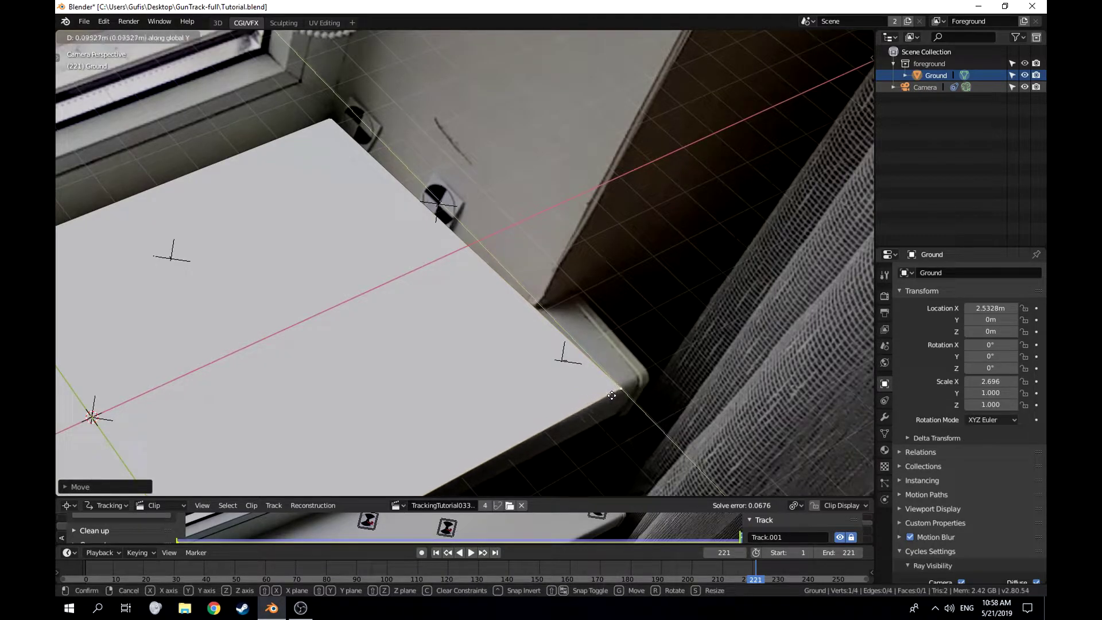
click(612, 395)
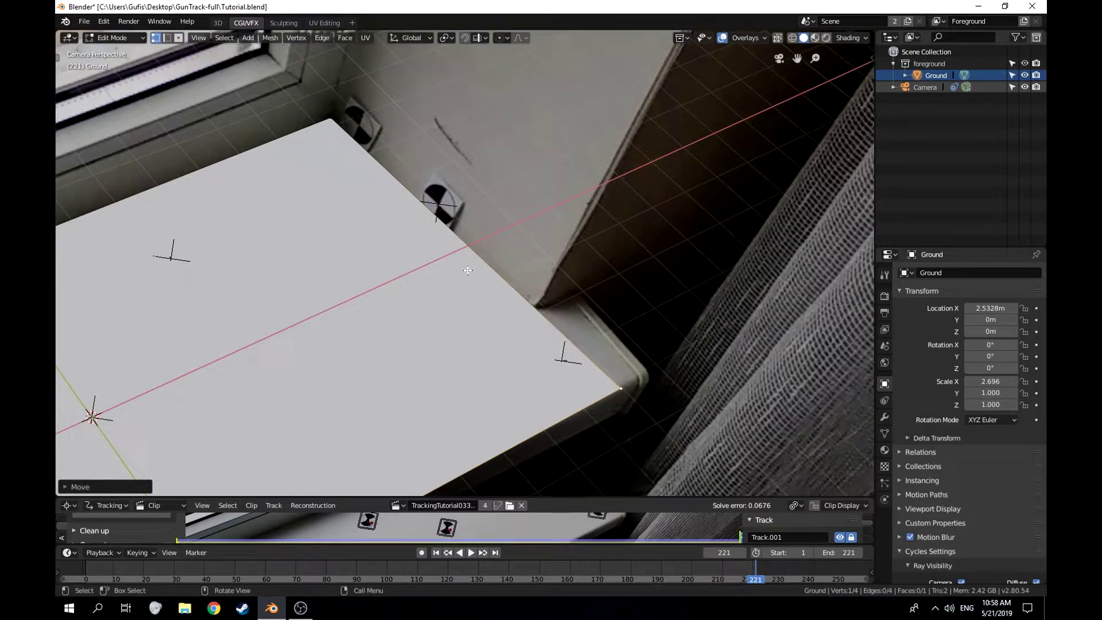
Go to frame 1 and move the two vertices at the end opposite the curtain along X until that edge lies outside the camera frame
scroll(467, 271, down, 5)
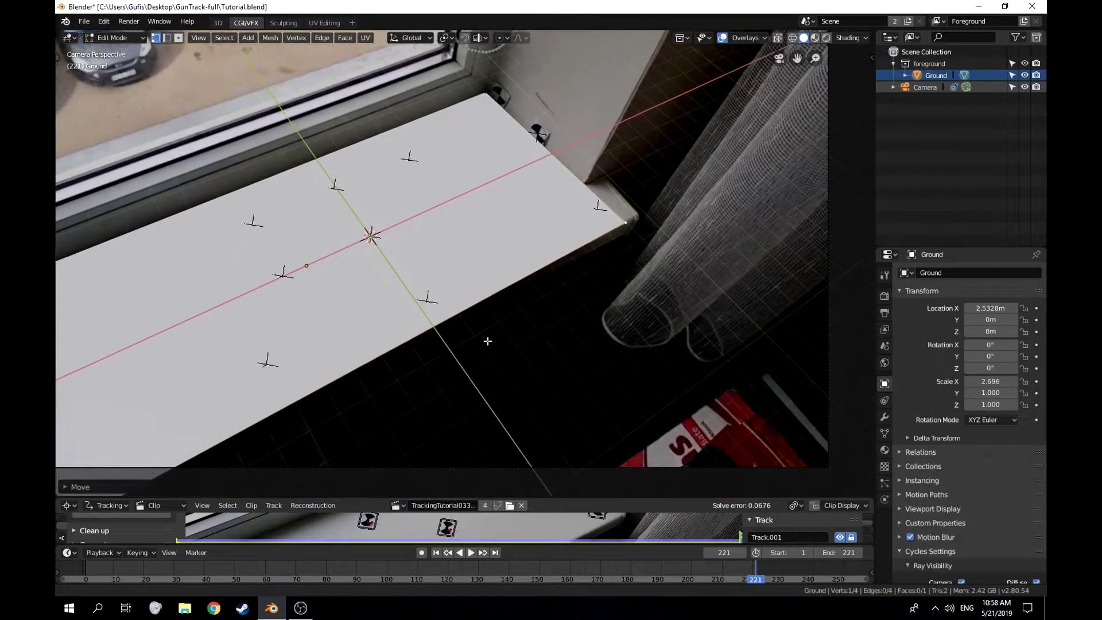
shift+middle_drag(488, 341, 490, 335)
shift+middle_drag(312, 359, 408, 341)
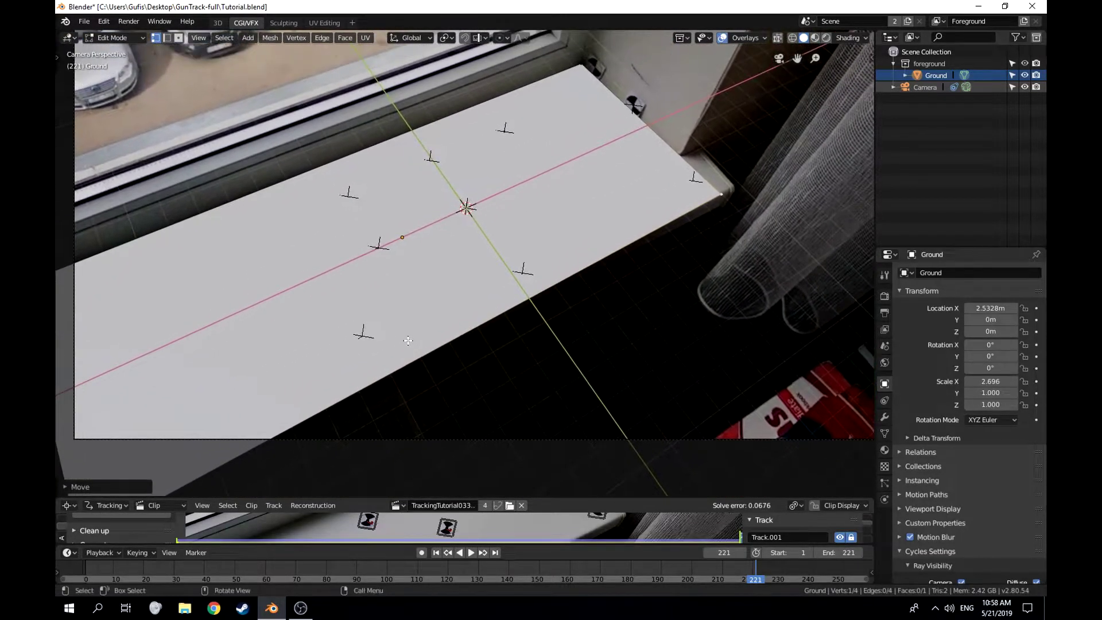
scroll(408, 340, down, 2)
scroll(315, 321, down, 3)
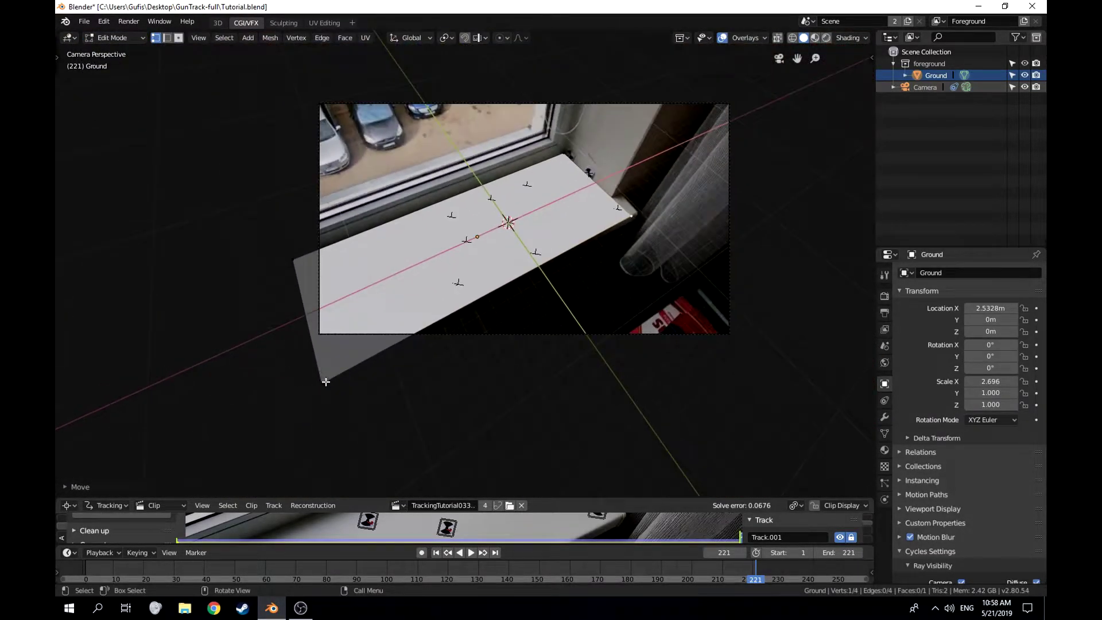
shift+click(293, 259)
drag(490, 571, 433, 571)
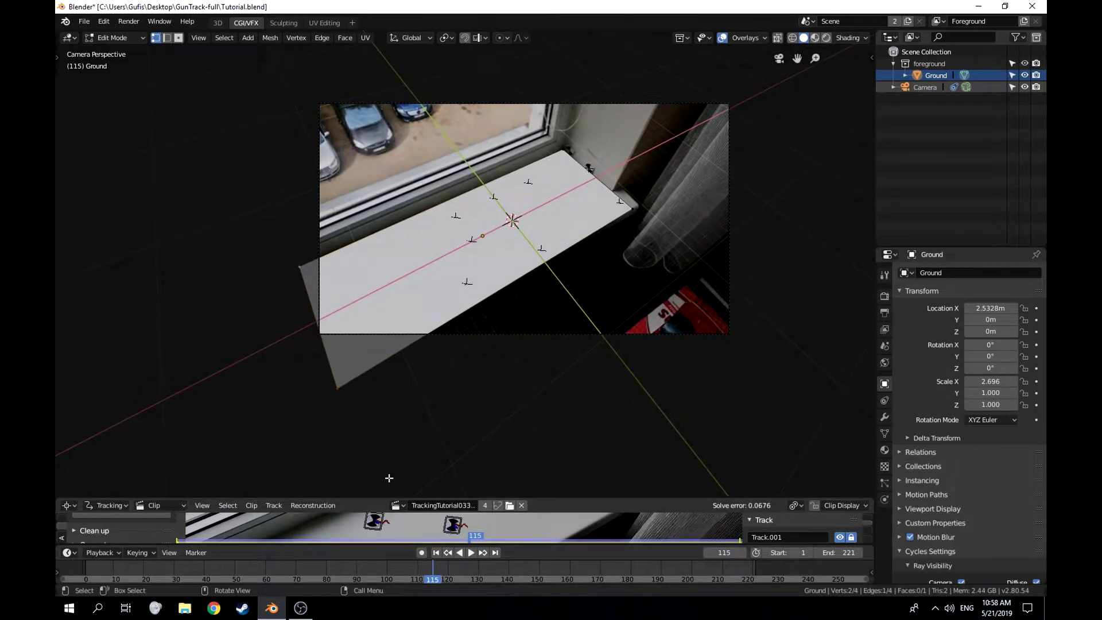
scroll(216, 382, up, 5)
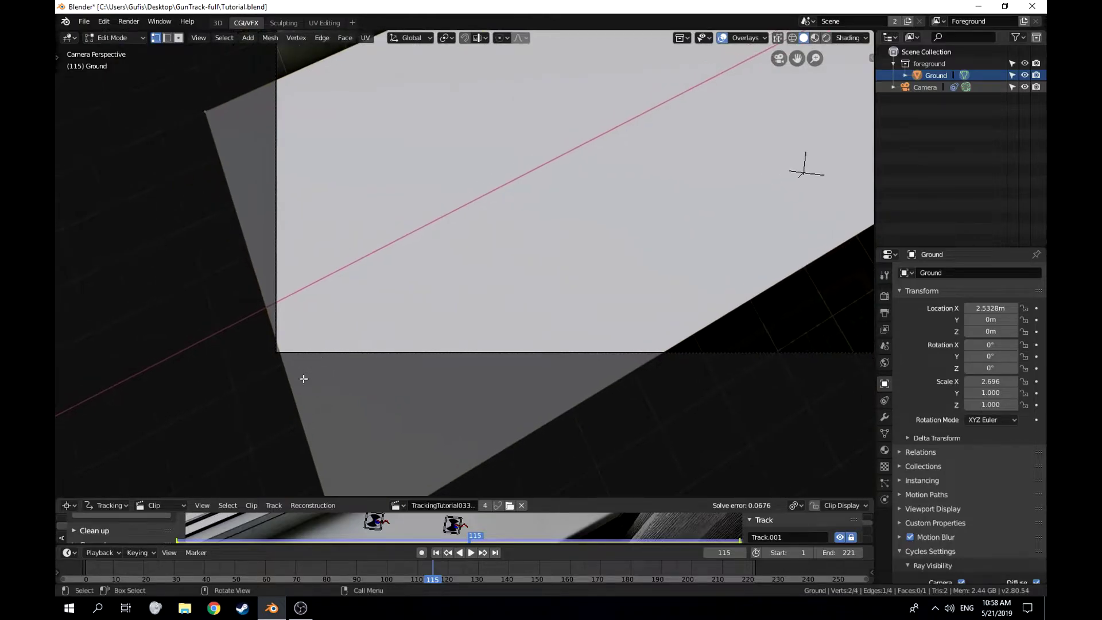
drag(356, 563, 260, 571)
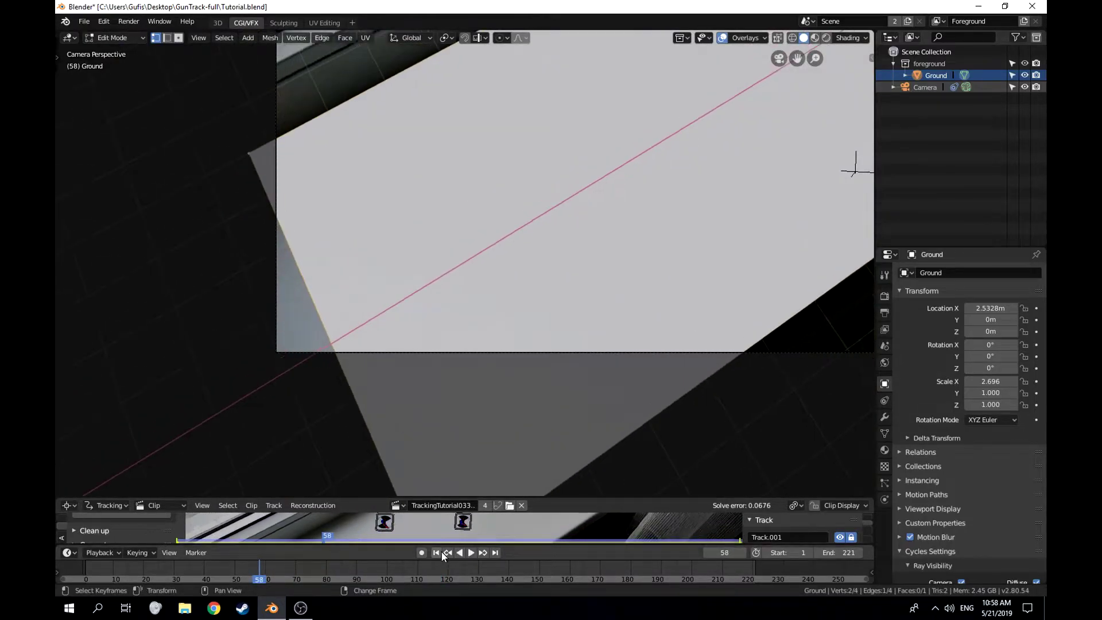
click(435, 553)
scroll(374, 443, down, 3)
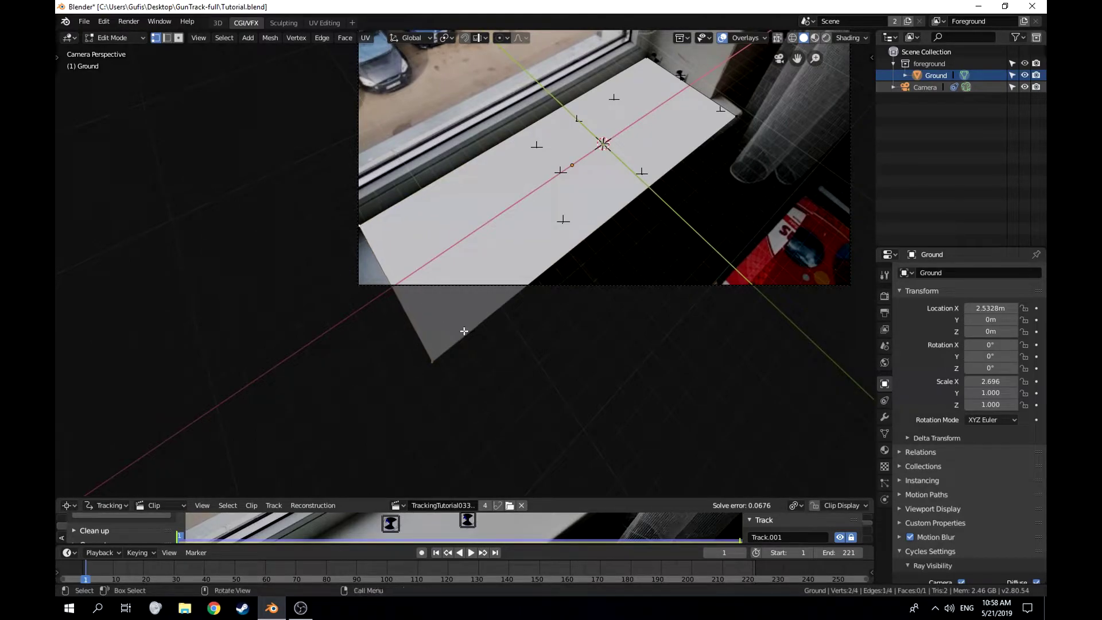
key(g)
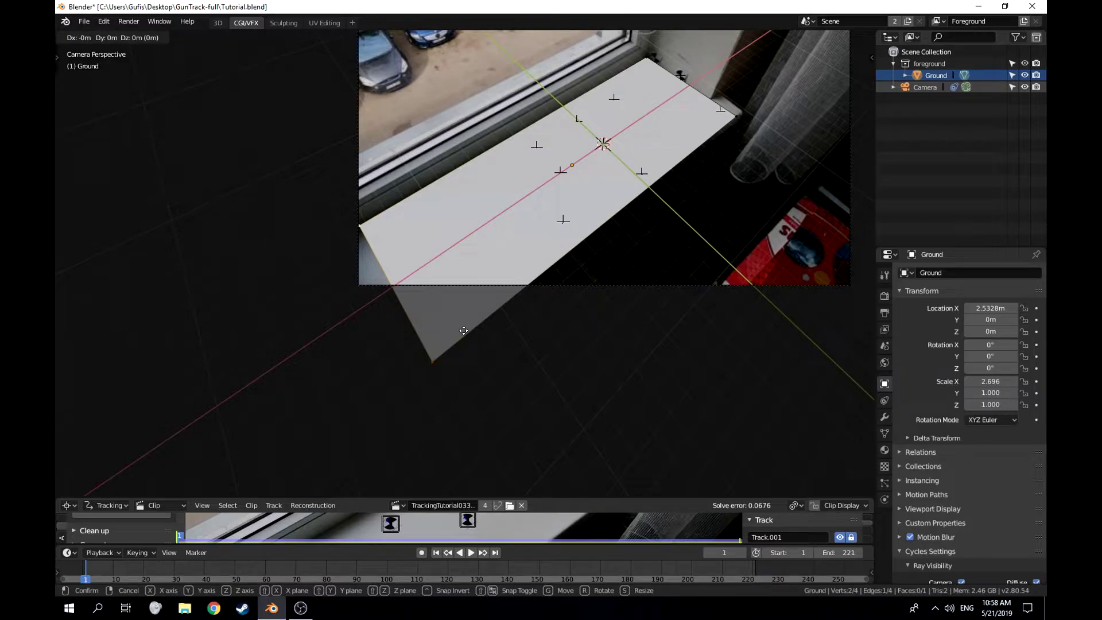
key(x)
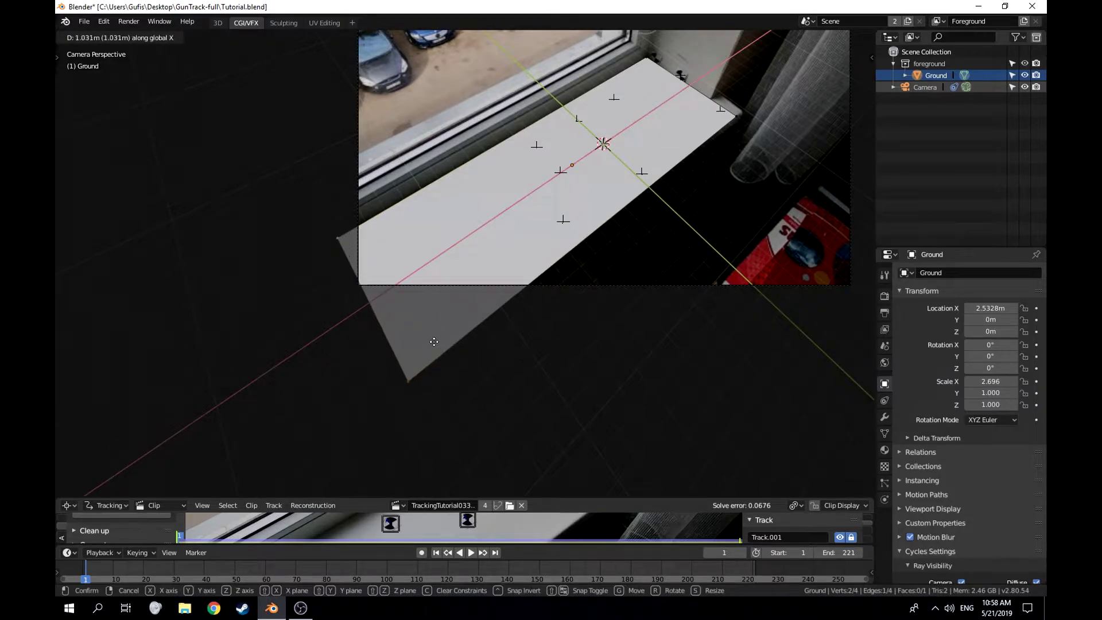
click(420, 349)
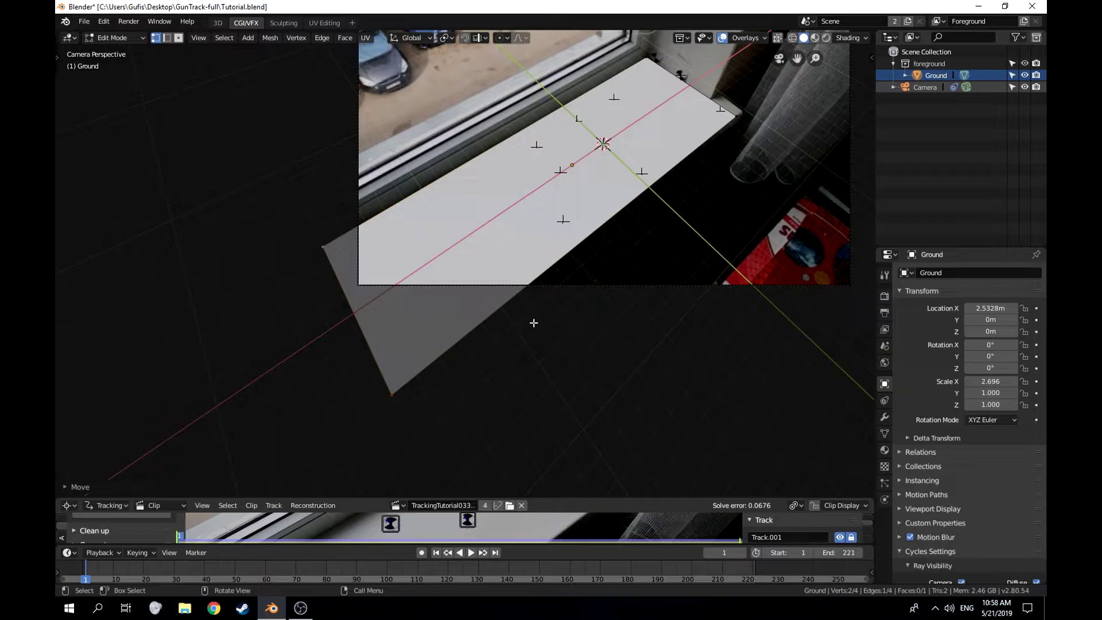
Return to Object Mode and play the animation to check the Ground plane against the footage, ending at frame 1 in camera view
scroll(540, 321, up, 3)
scroll(540, 321, down, 3)
key(Tab)
key(space)
shift+middle_drag(605, 222, 381, 384)
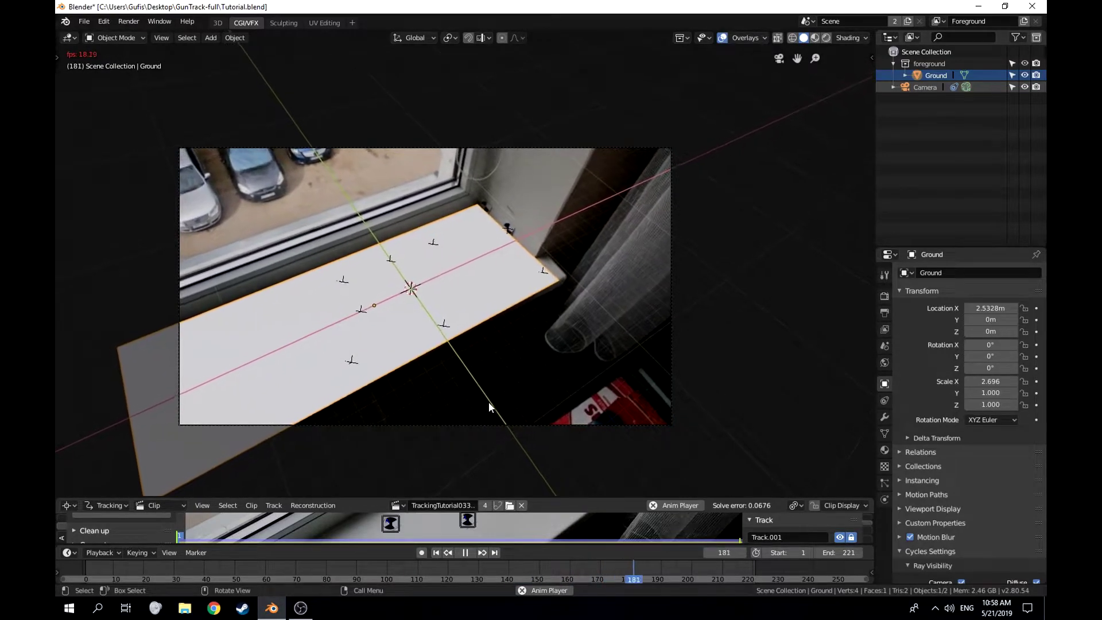
click(465, 551)
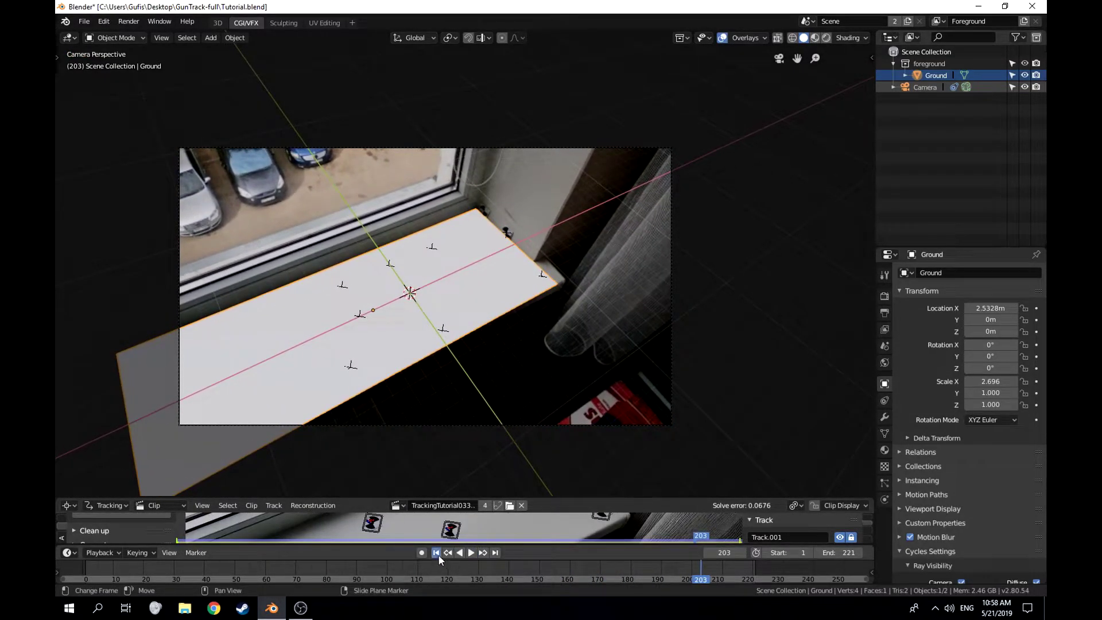
click(436, 553)
middle_drag(446, 401, 508, 350)
key(KP_0)
In Edit Mode, move the front corner vertex outside the camera frame about -0.5 m along Y to align the plane's front edge with the sill
shift+middle_drag(401, 359, 603, 229)
key(Tab)
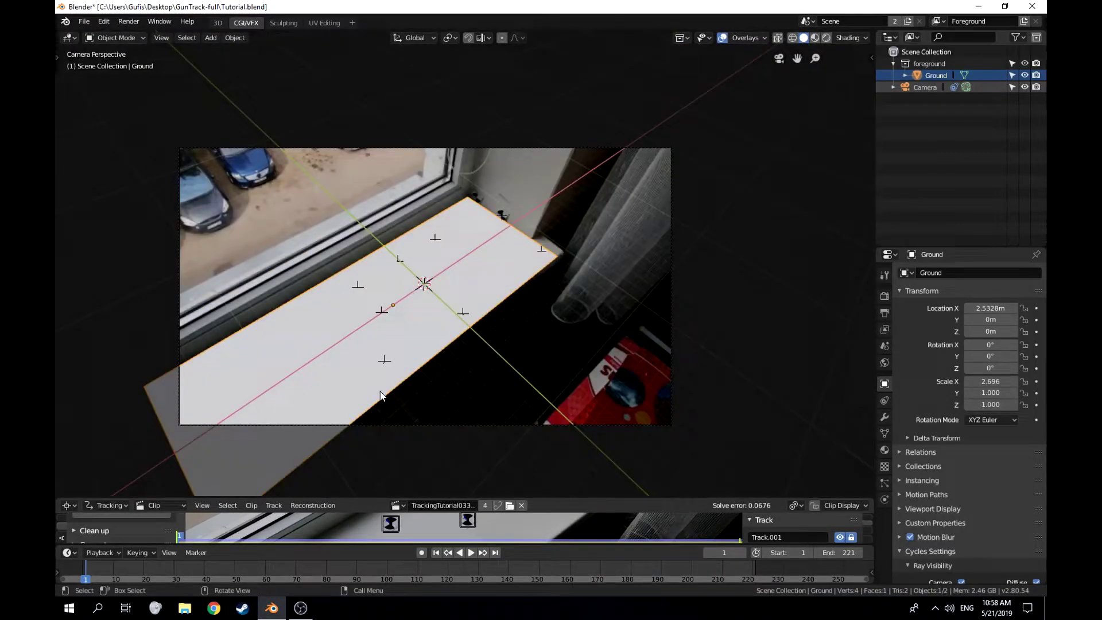
click(412, 404)
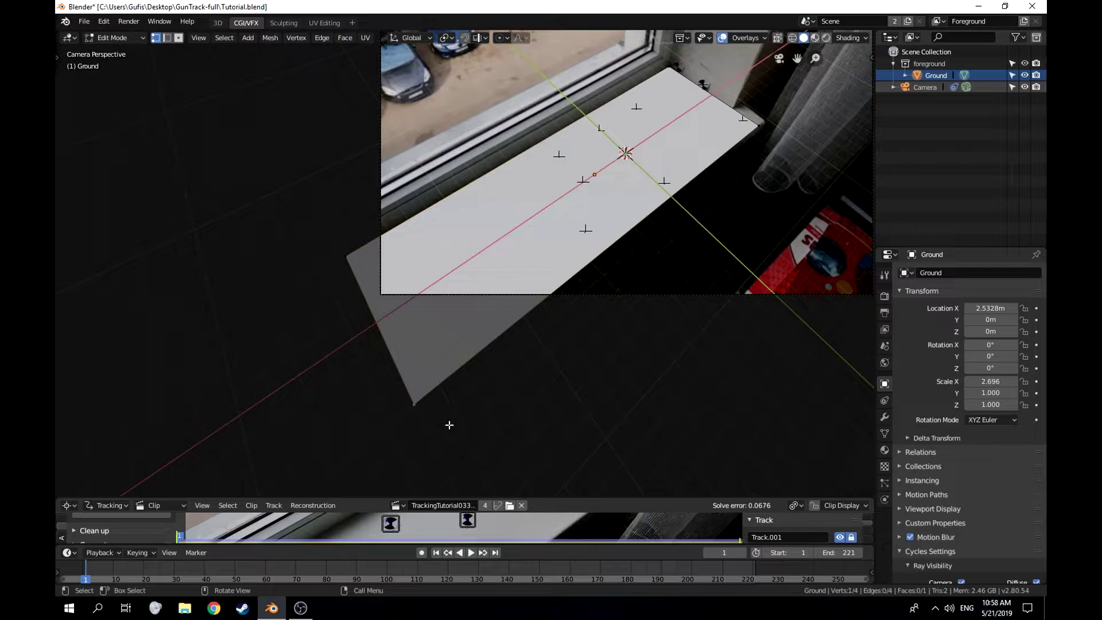
key(g)
key(y)
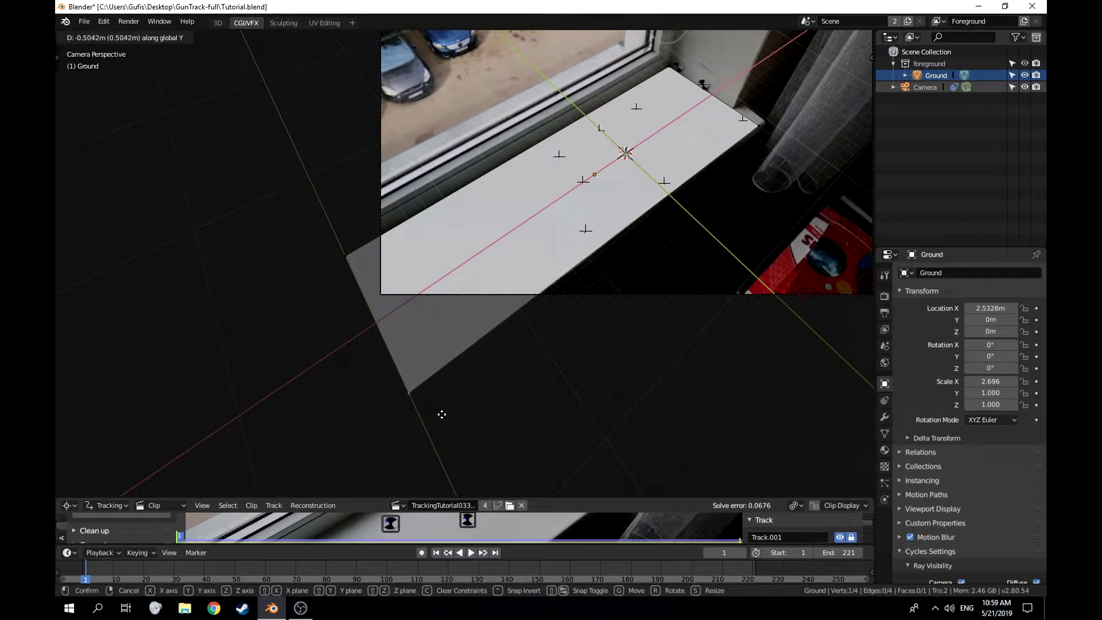
click(442, 414)
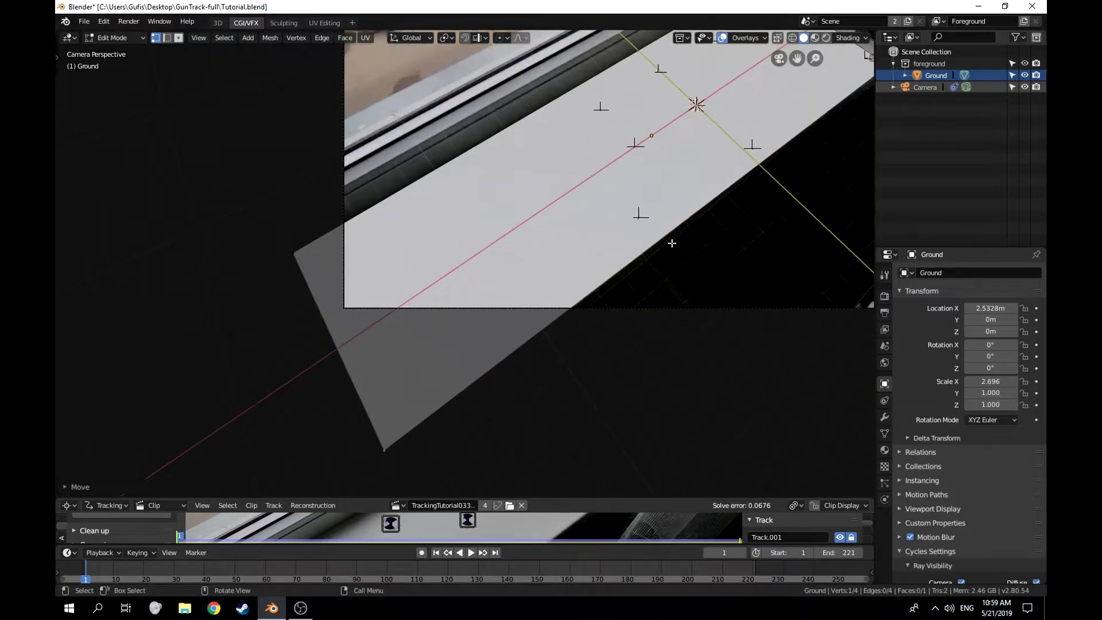
scroll(671, 246, up, 2)
scroll(562, 285, down, 5)
scroll(605, 243, up, 3)
middle_drag(605, 243, 540, 284)
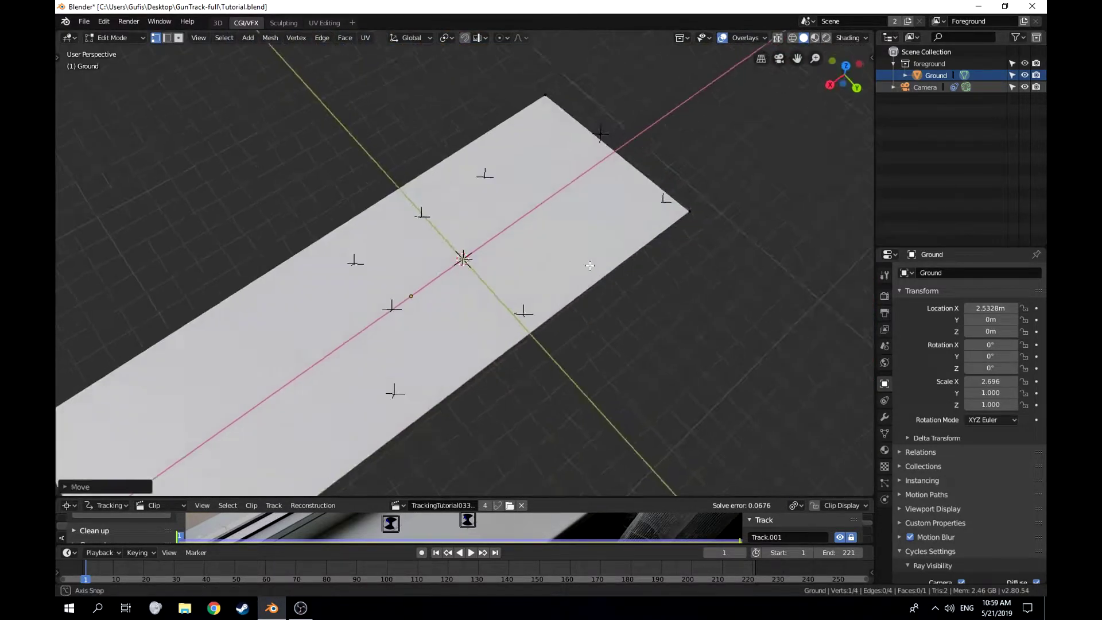
Leave Edit Mode, deselect the Ground plane and inspect its shape from above and against the footage in camera view
scroll(540, 284, down, 4)
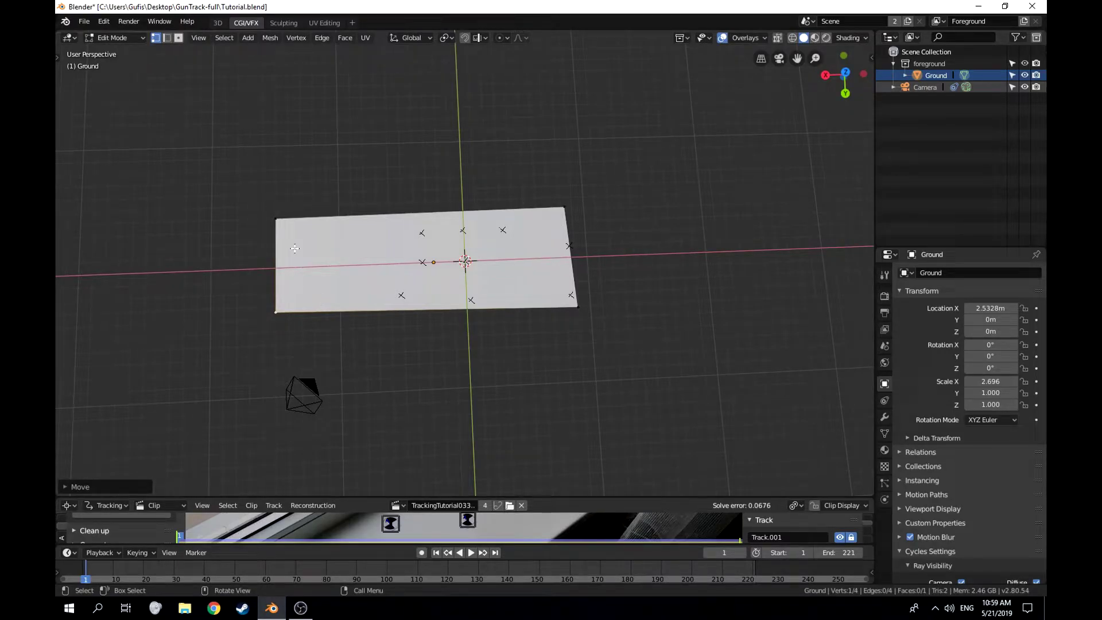
key(KP_0)
key(Tab)
key(Tab)
key(Tab)
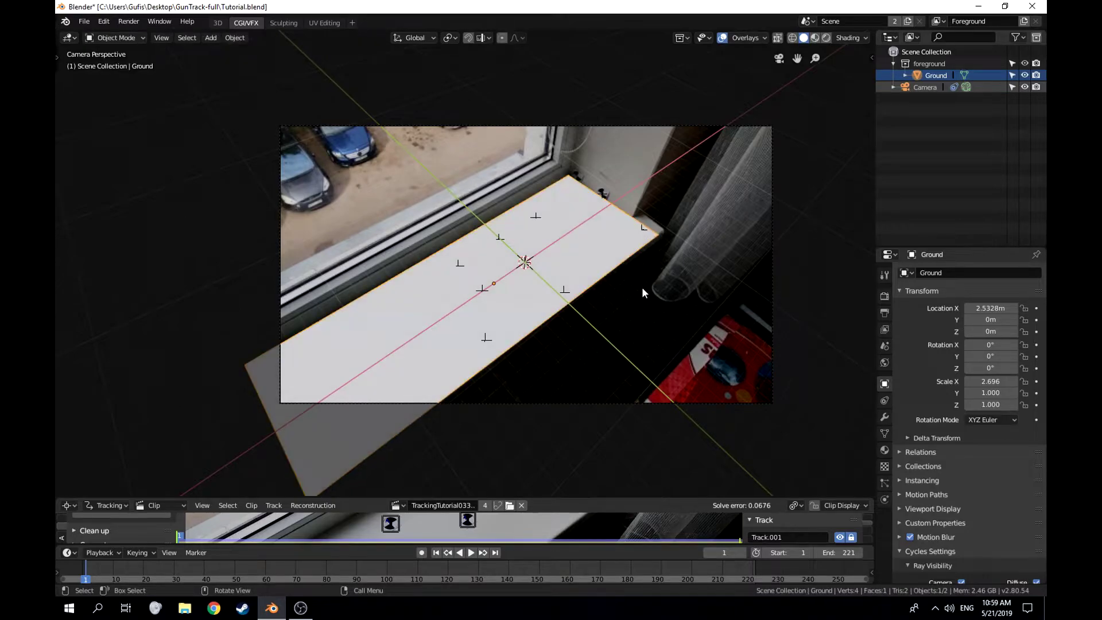
key(alt+a)
middle_drag(633, 247, 582, 279)
scroll(582, 279, down, 8)
scroll(488, 309, up, 4)
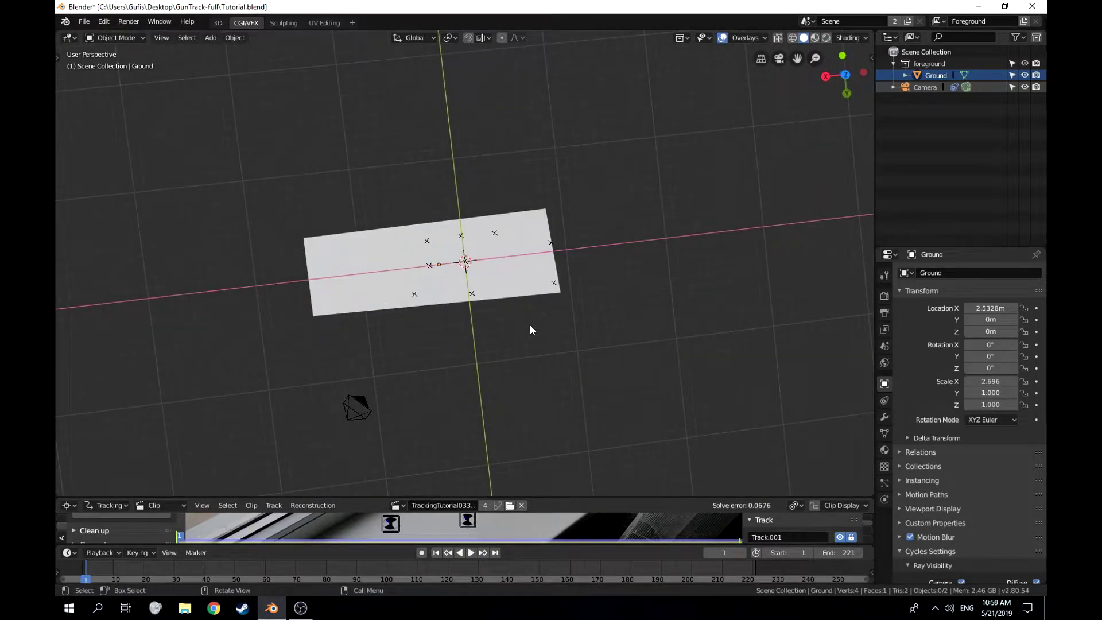
key(KP_0)
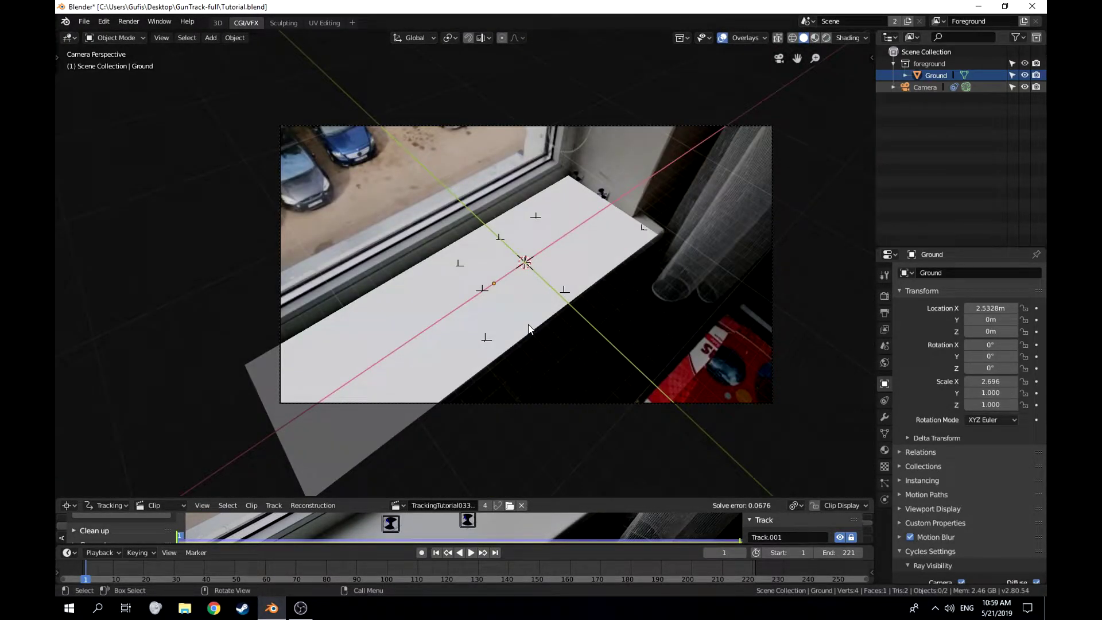
Enter Edit Mode on the Ground plane, focusing on its curtain-side corner
scroll(660, 233, up, 8)
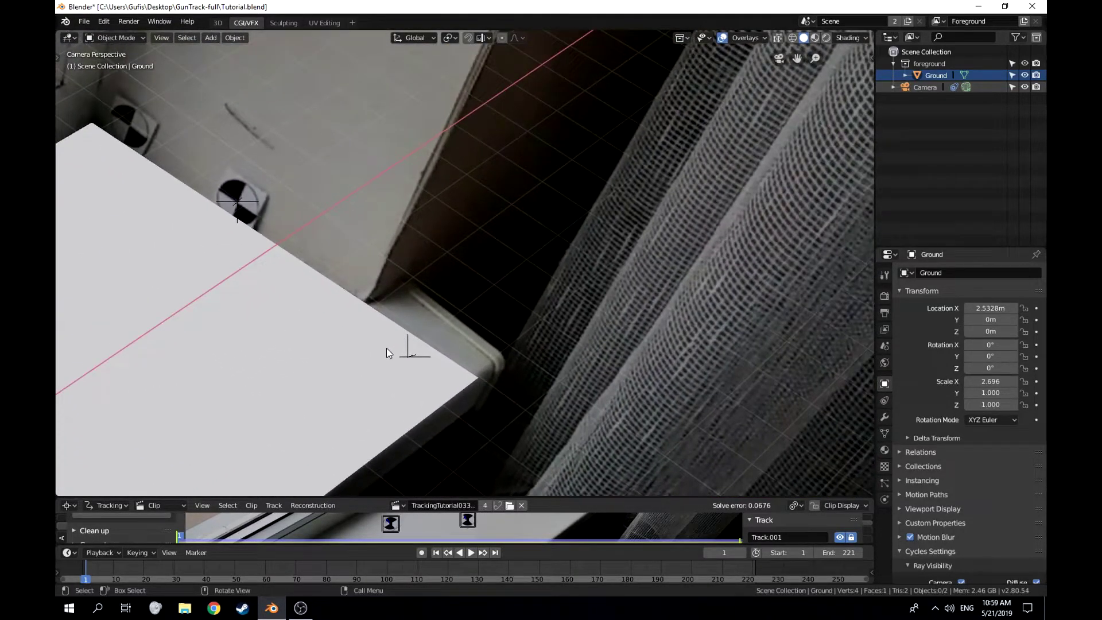
key(Tab)
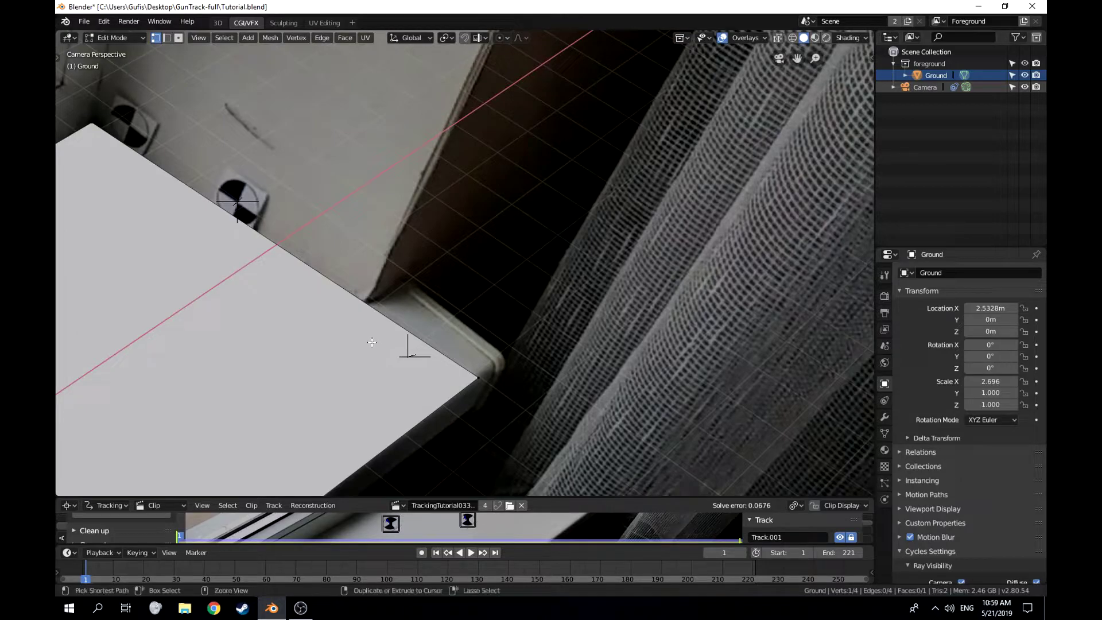
key(ctrl+r)
scroll(372, 342, up, 5)
scroll(372, 342, up, 1)
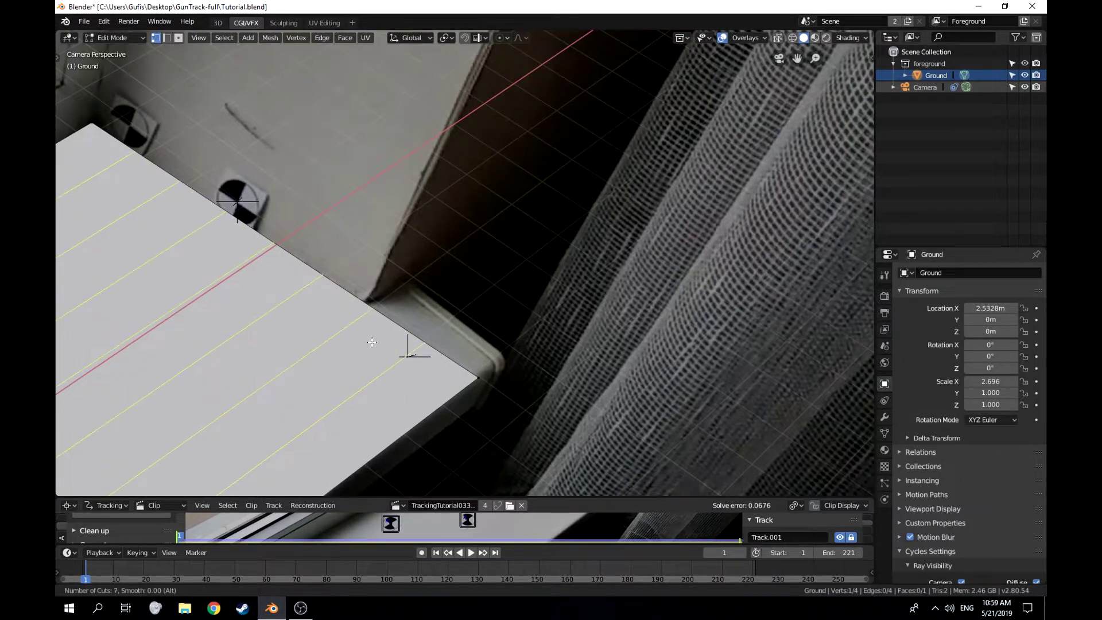
right_click(372, 342)
Add three evenly spaced lengthwise loop cuts to the Ground plane, with the frontmost one meeting the wall corner
scroll(372, 342, down, 5)
scroll(372, 341, up, 2)
shift+middle_drag(321, 357, 413, 310)
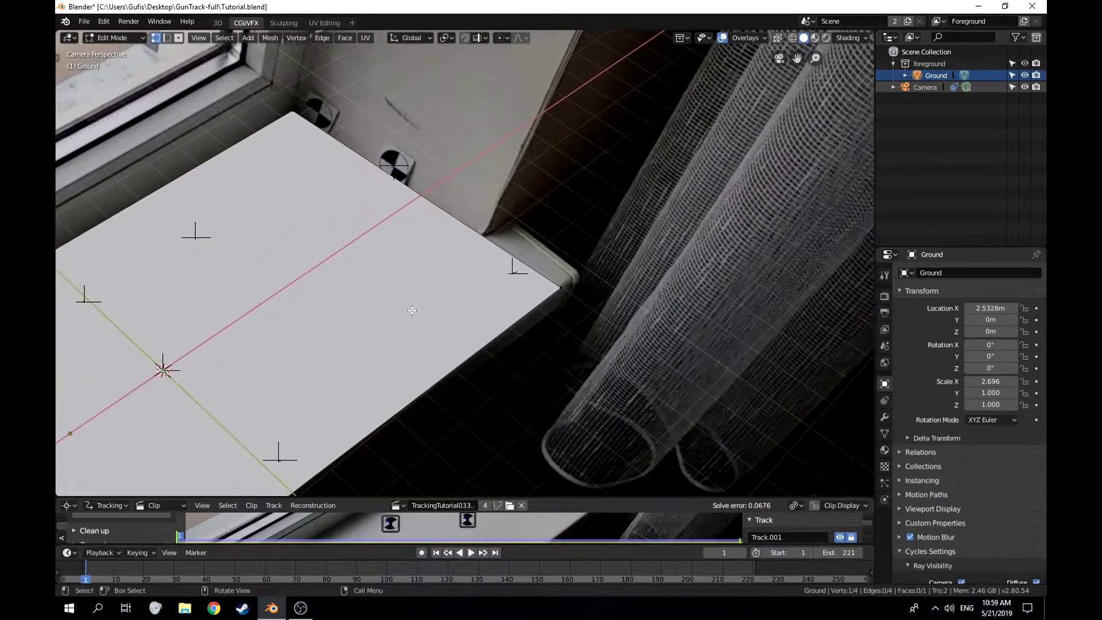
scroll(412, 311, down, 1)
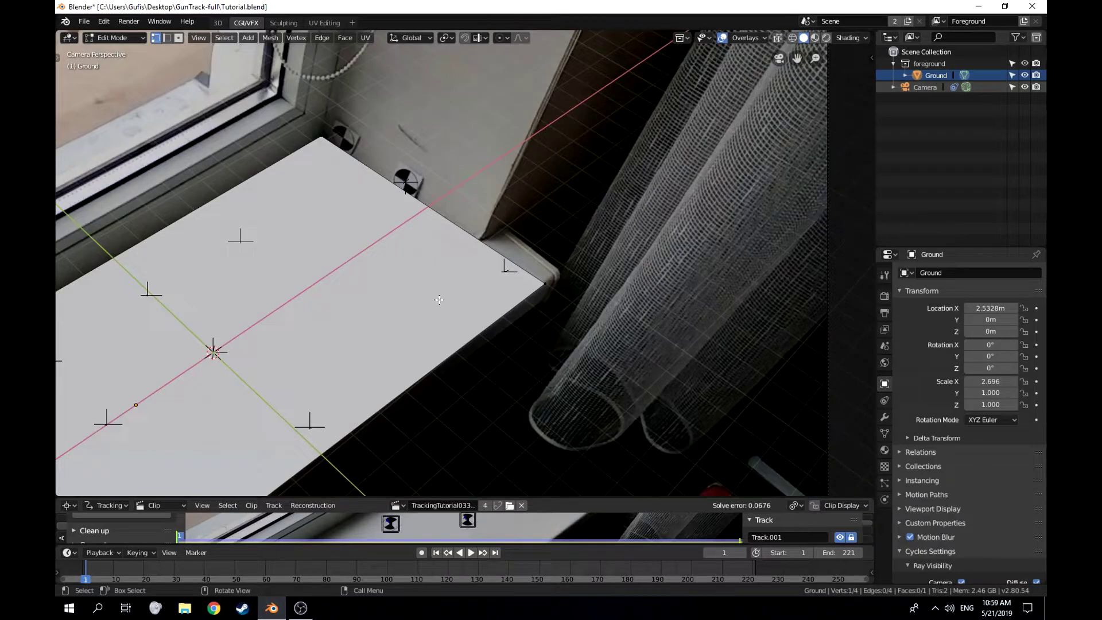
key(ctrl+r)
scroll(436, 226, up, 1)
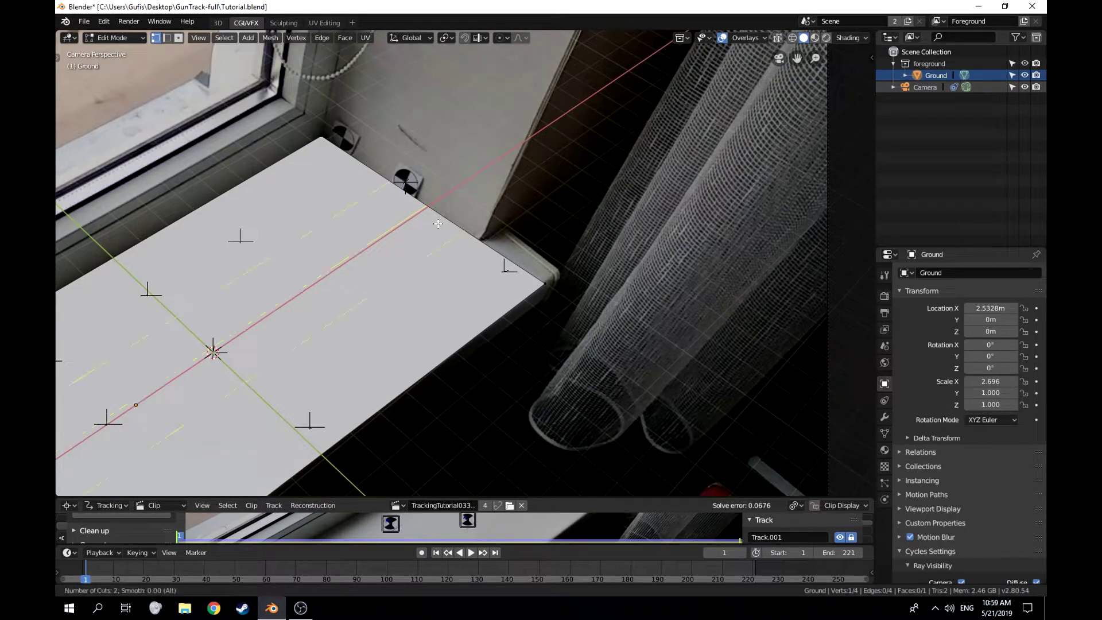
scroll(438, 224, up, 3)
scroll(438, 224, down, 1)
scroll(438, 224, down, 1)
click(438, 224)
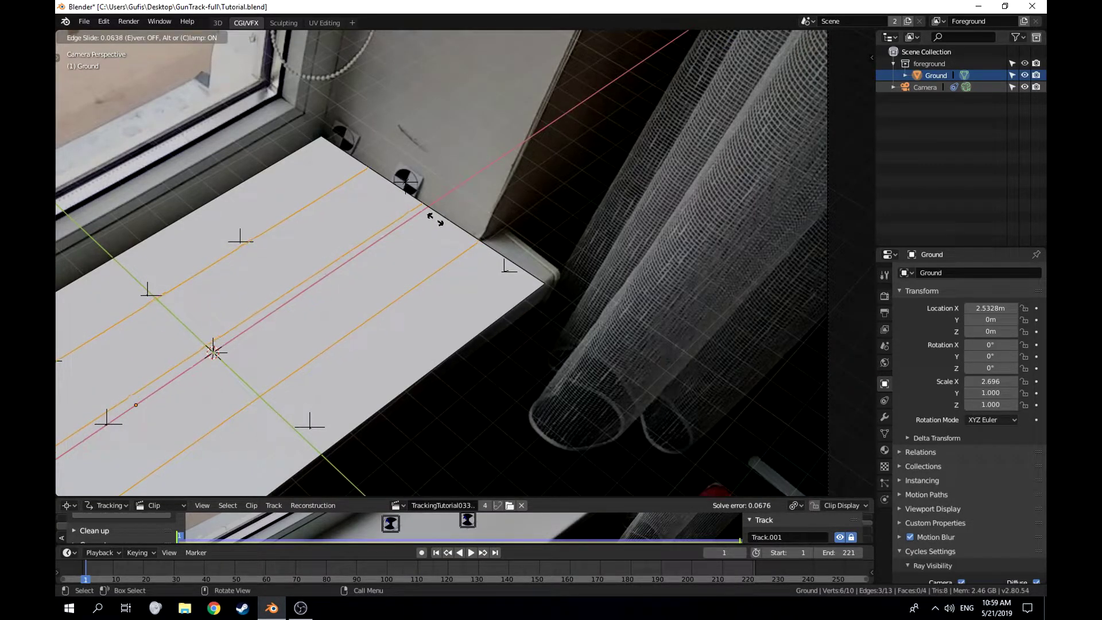
click(510, 238)
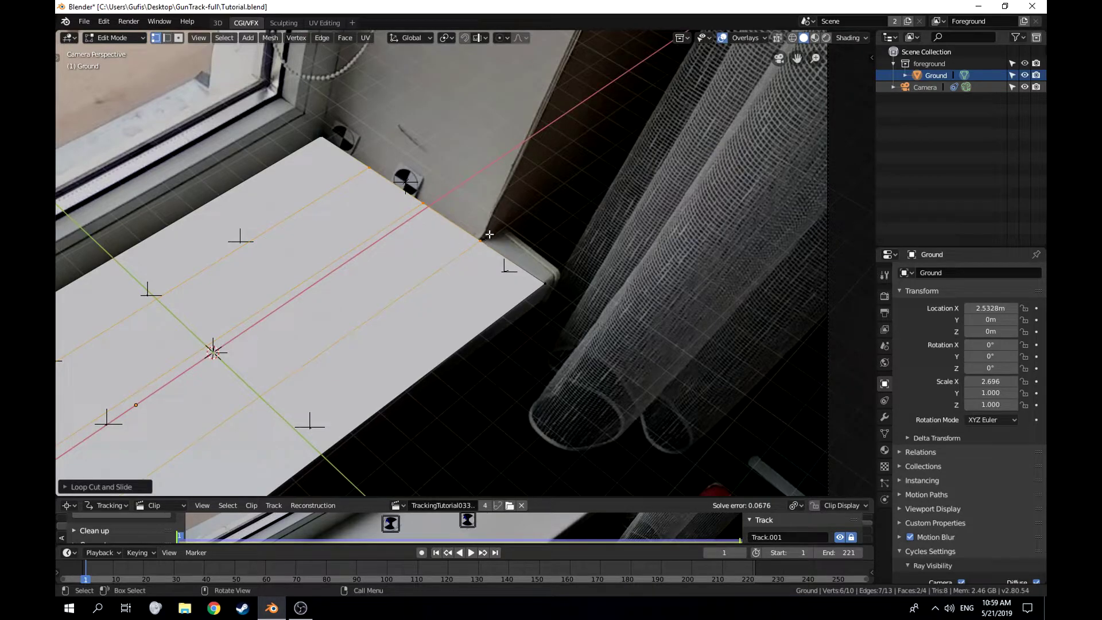
Extrude the end edge between the wall corner and the front corner about -1.02 m along global X, over the sill's protruding end
scroll(489, 236, up, 5)
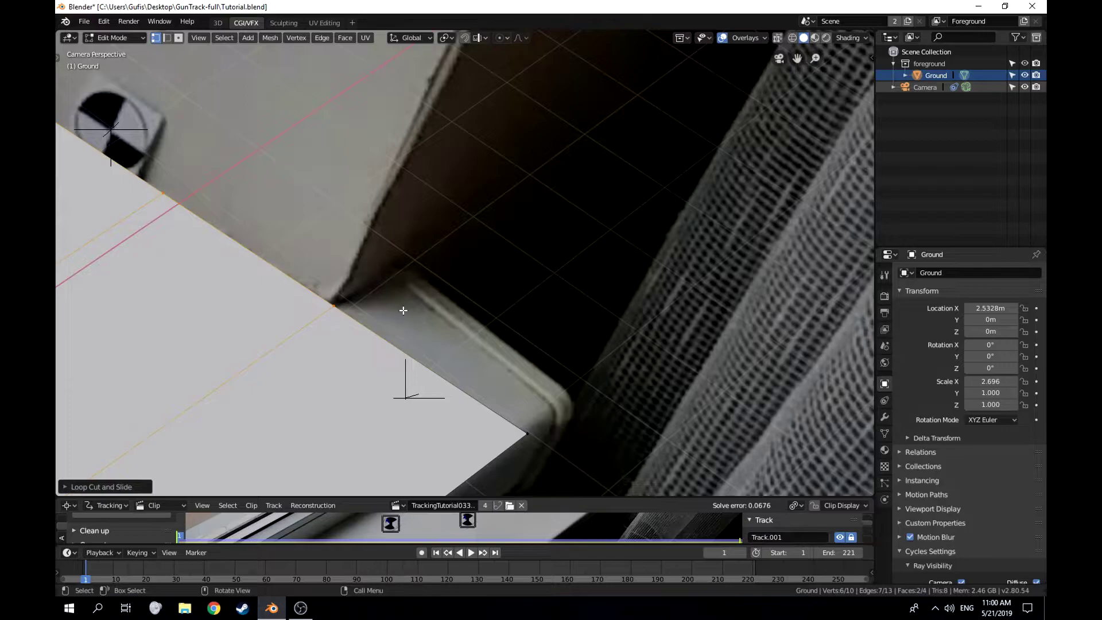
scroll(403, 310, down, 3)
click(389, 284)
shift+click(499, 363)
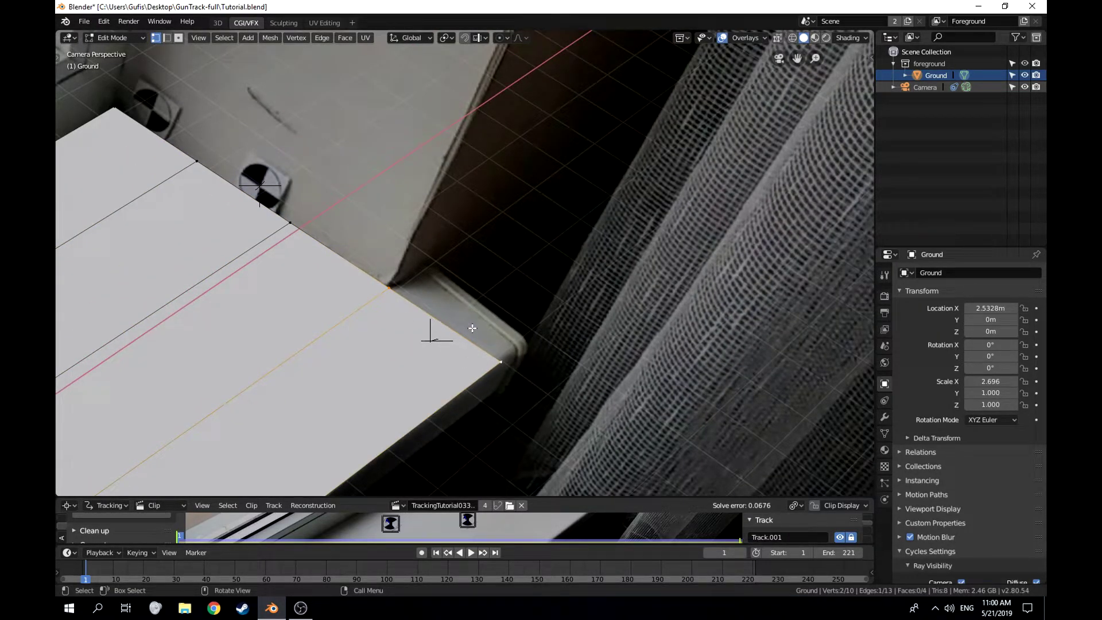
key(e)
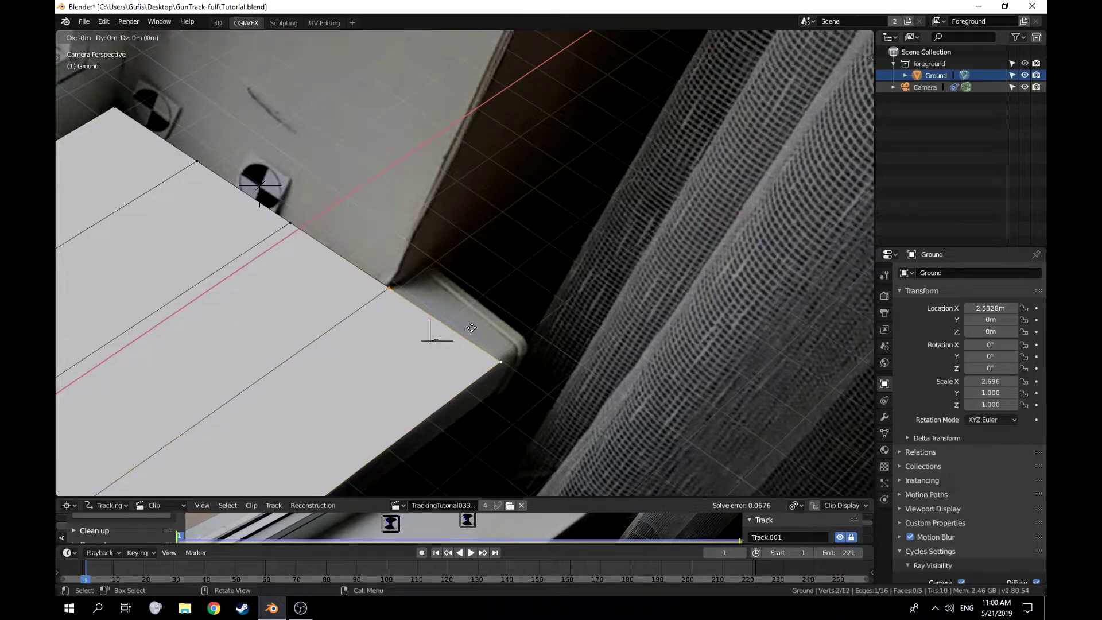
key(x)
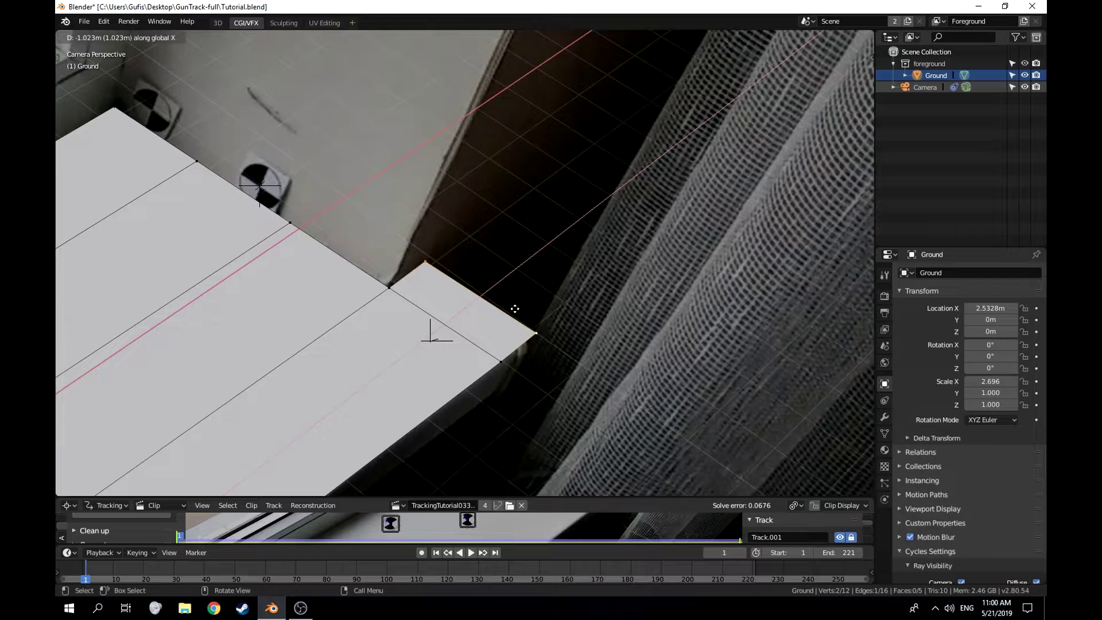
click(515, 309)
Adjust the extruded front corner vertex along X, and pull the whole extruded edge back along X toward the sill's end
click(538, 343)
key(g)
key(x)
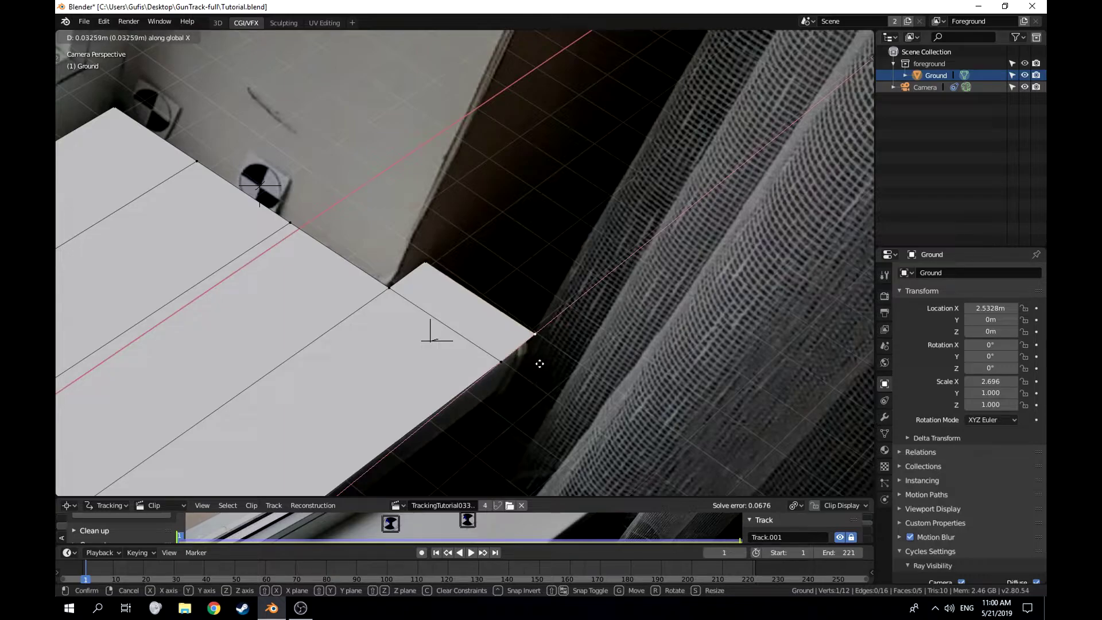
click(541, 363)
click(438, 265)
shift+click(534, 331)
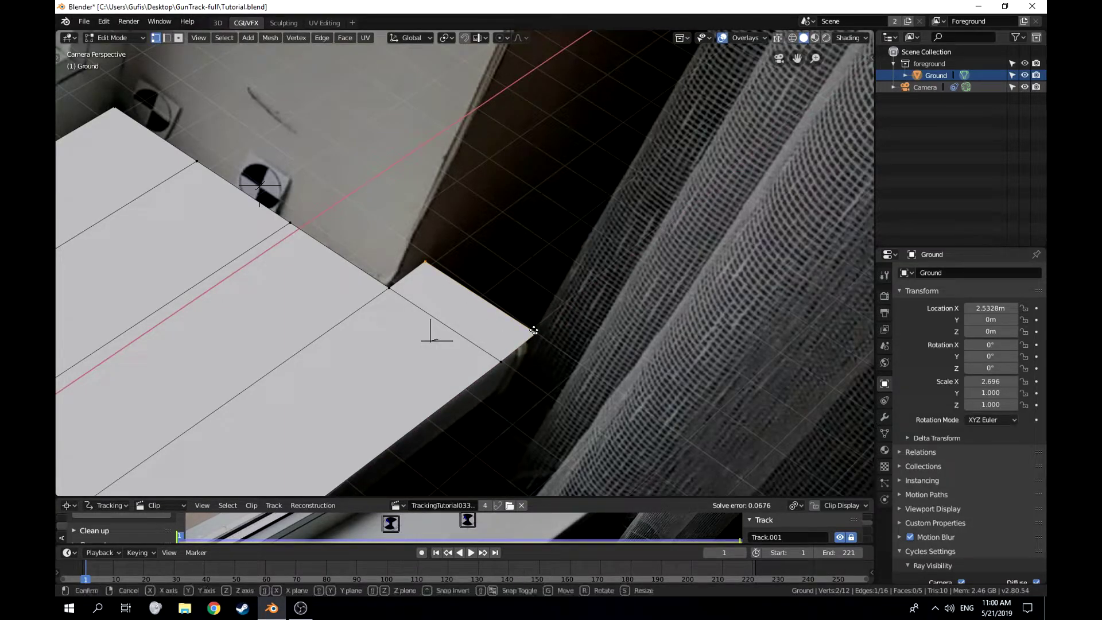
key(g)
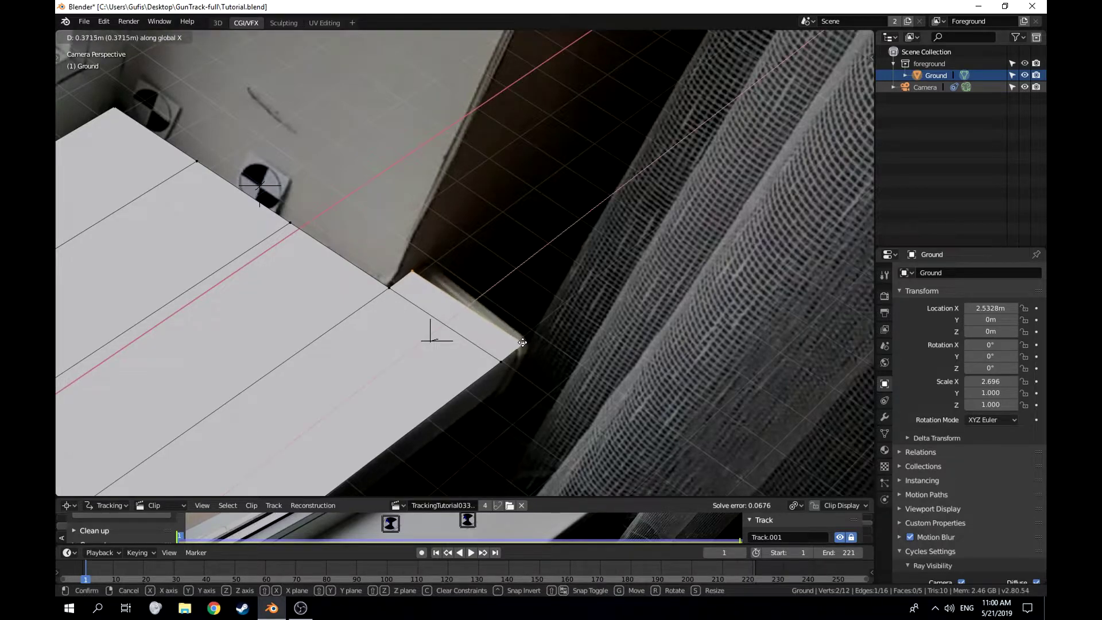
click(527, 337)
Move the extruded vertex nearest the wall along X to line the edge up with the sill's end
click(419, 265)
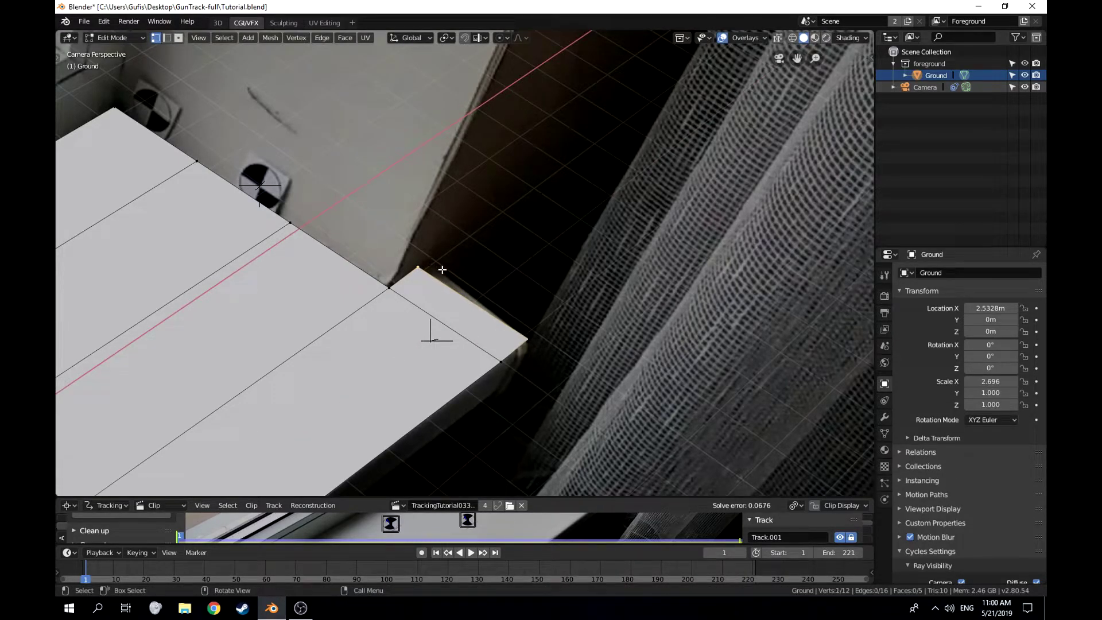
key(g)
key(x)
click(461, 268)
scroll(454, 287, down, 5)
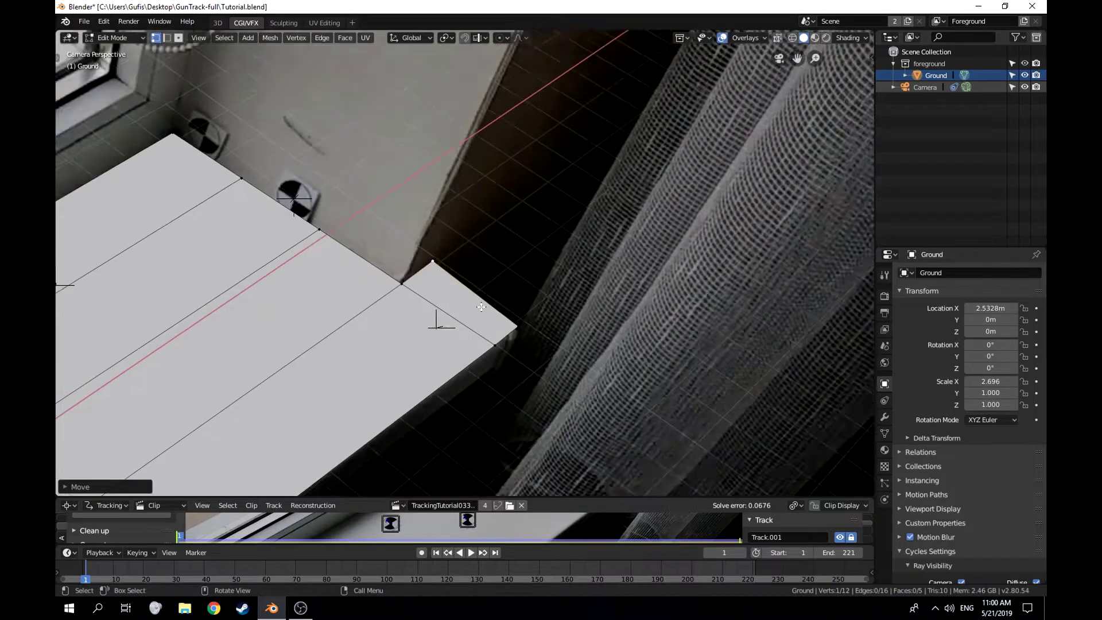
Return to Object Mode, switch the viewport to Rendered shading and deselect the Ground plane
key(Tab)
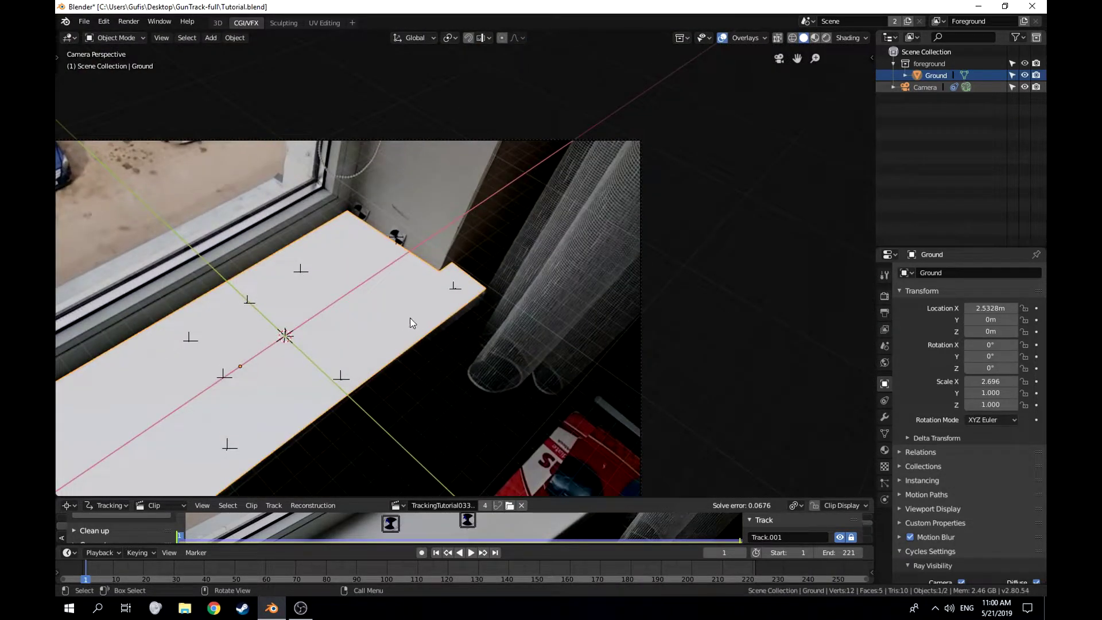
scroll(367, 334, up, 1)
shift+middle_drag(367, 334, 594, 227)
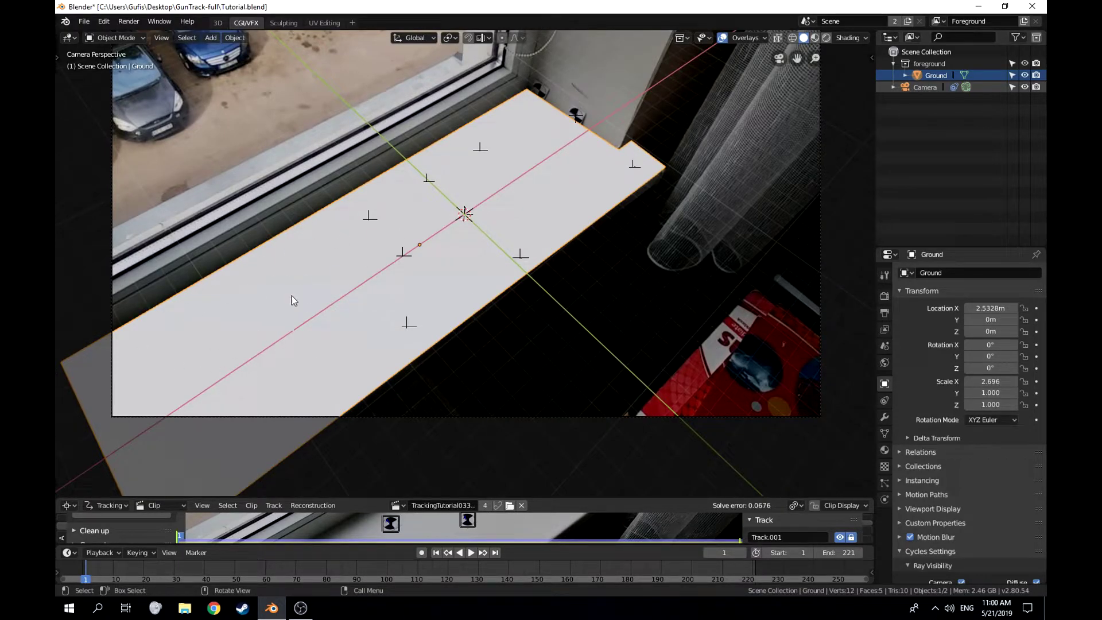
key(z)
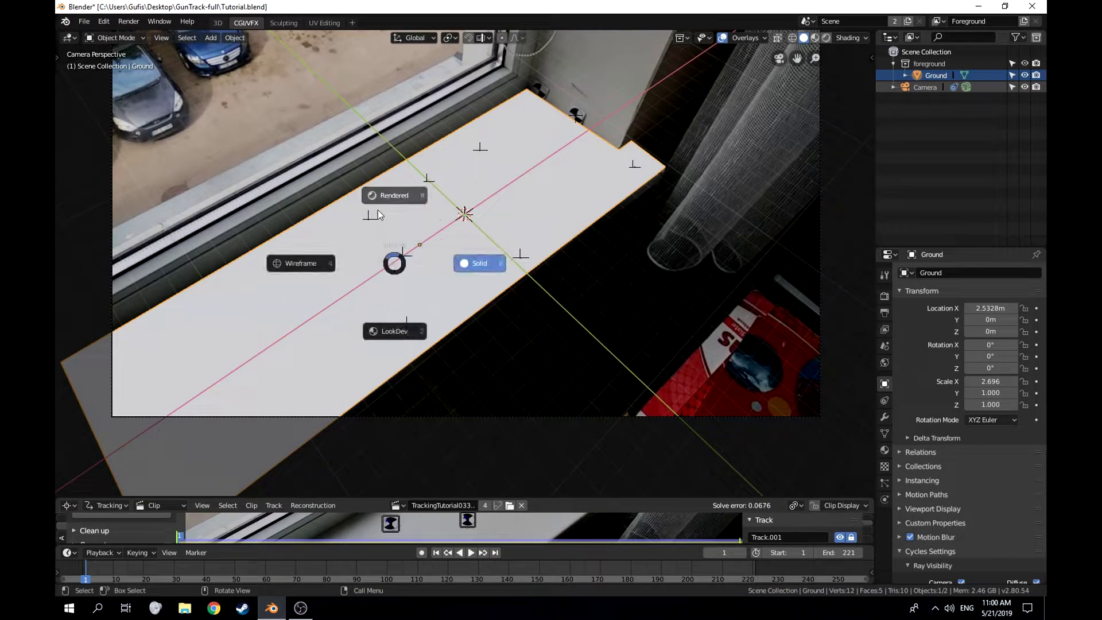
click(480, 258)
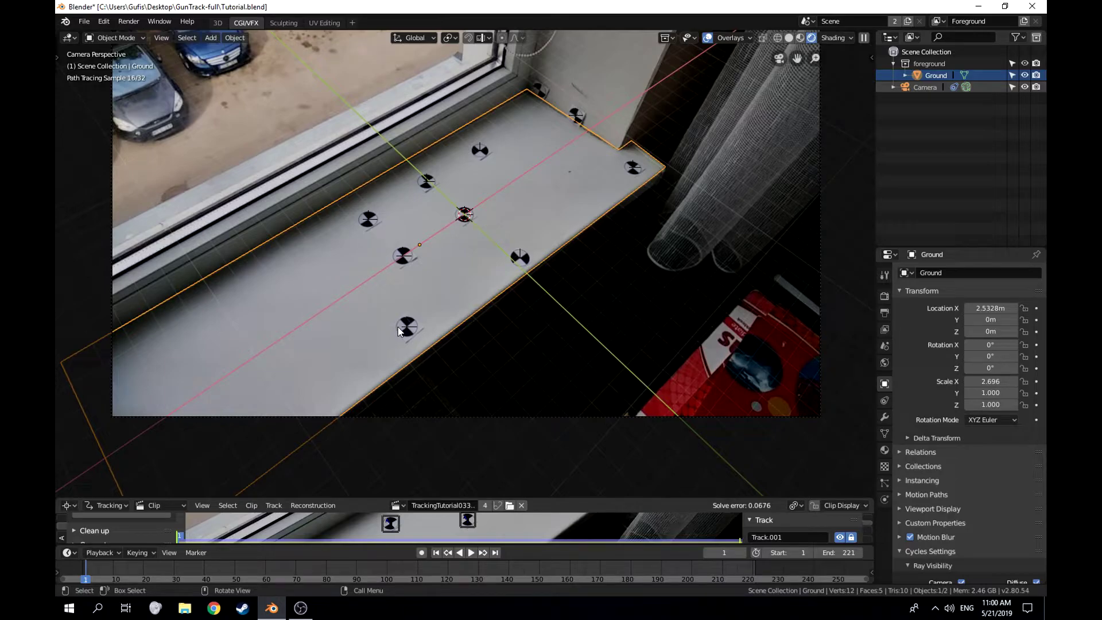
key(alt+a)
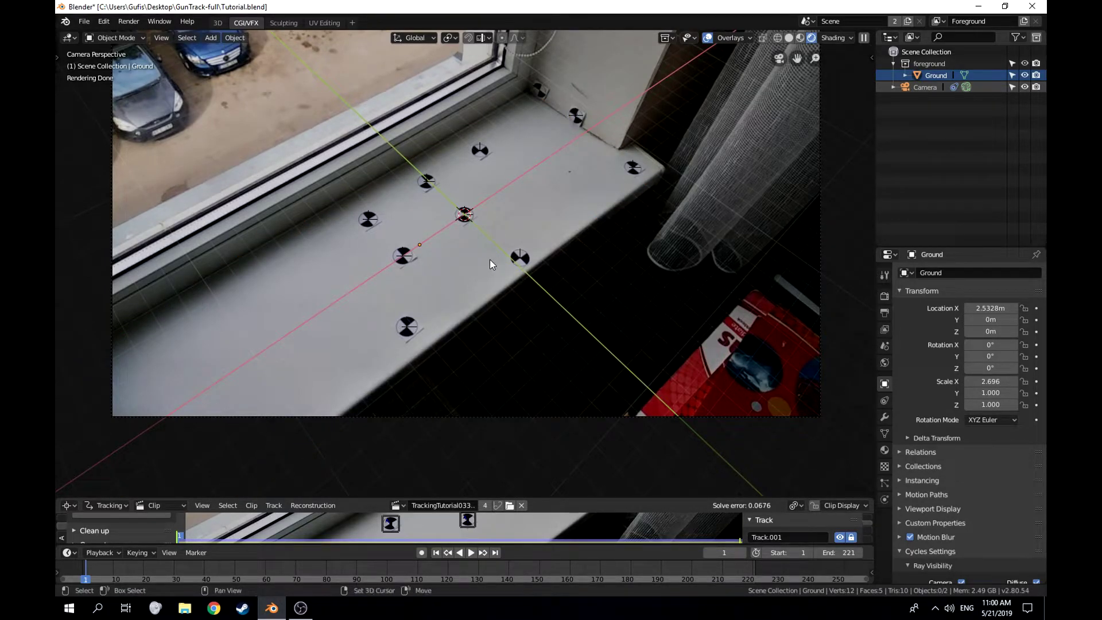
Add a cube at the scene origin and raise it 1 m along Z so it rests on the windowsill
key(shift+a)
mouse_move(490, 260)
click(566, 278)
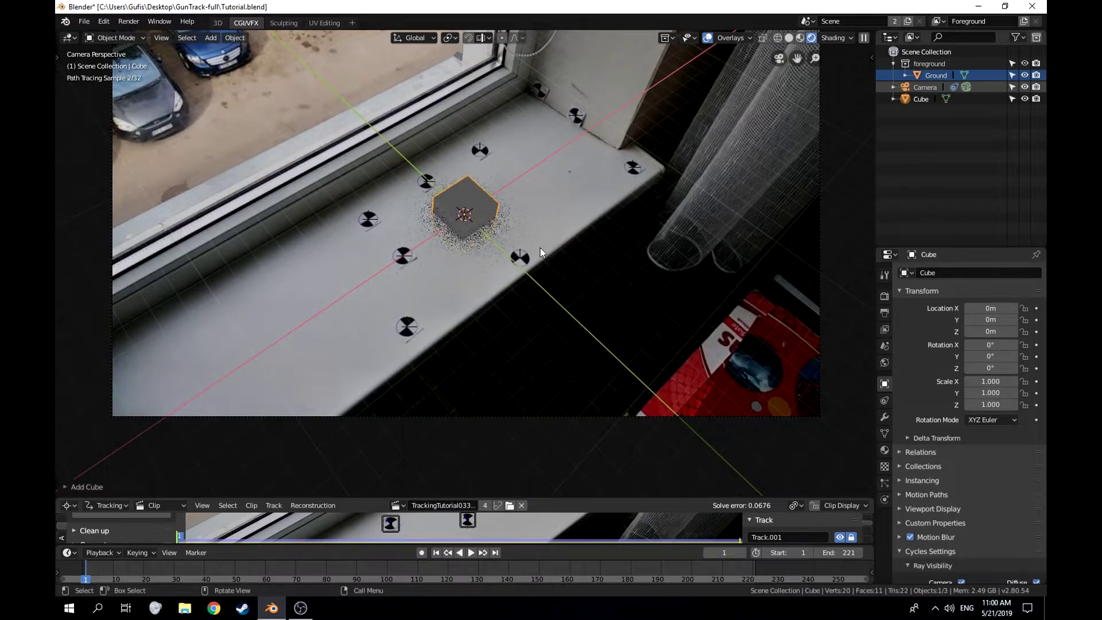
key(g)
text(z)
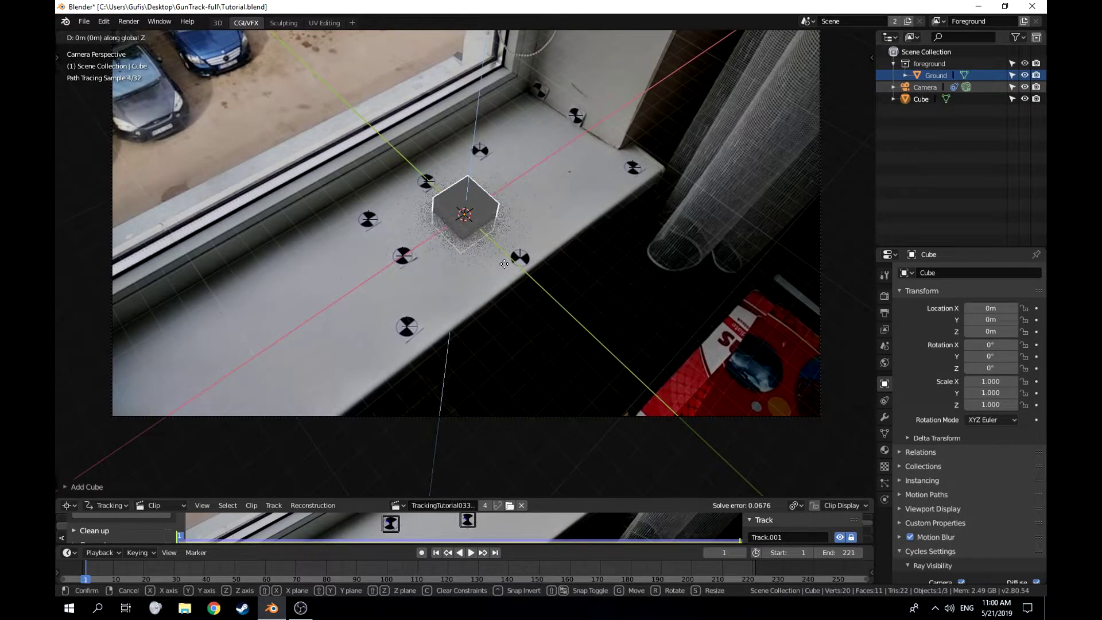
text(1)
key(Return)
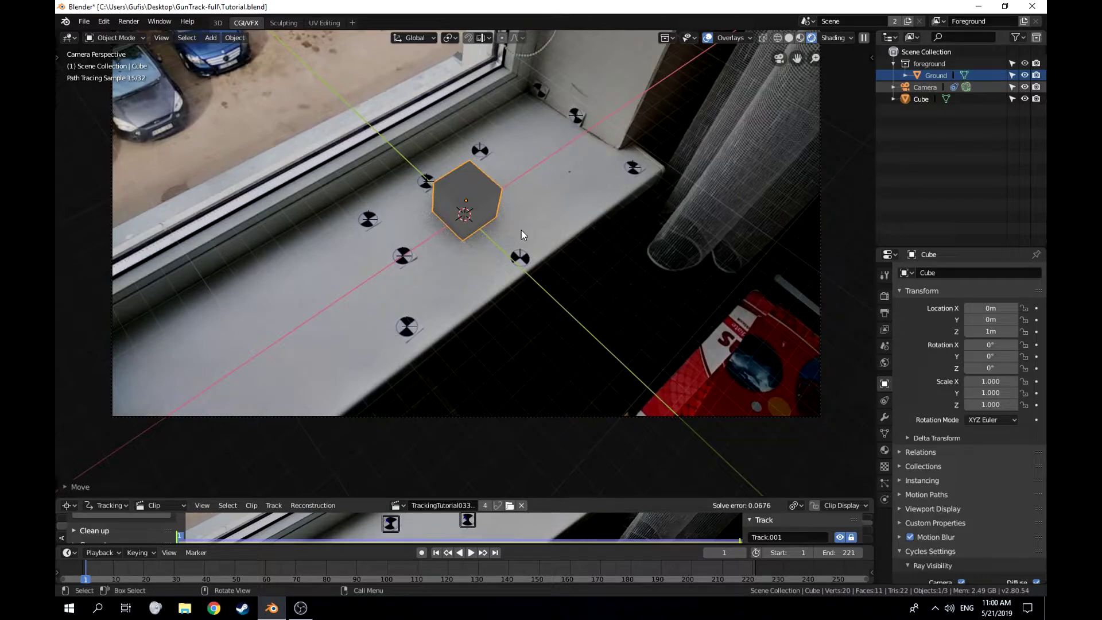
Try moving the cube freely toward the near end of the windowsill, and undo the move
key(g)
click(376, 316)
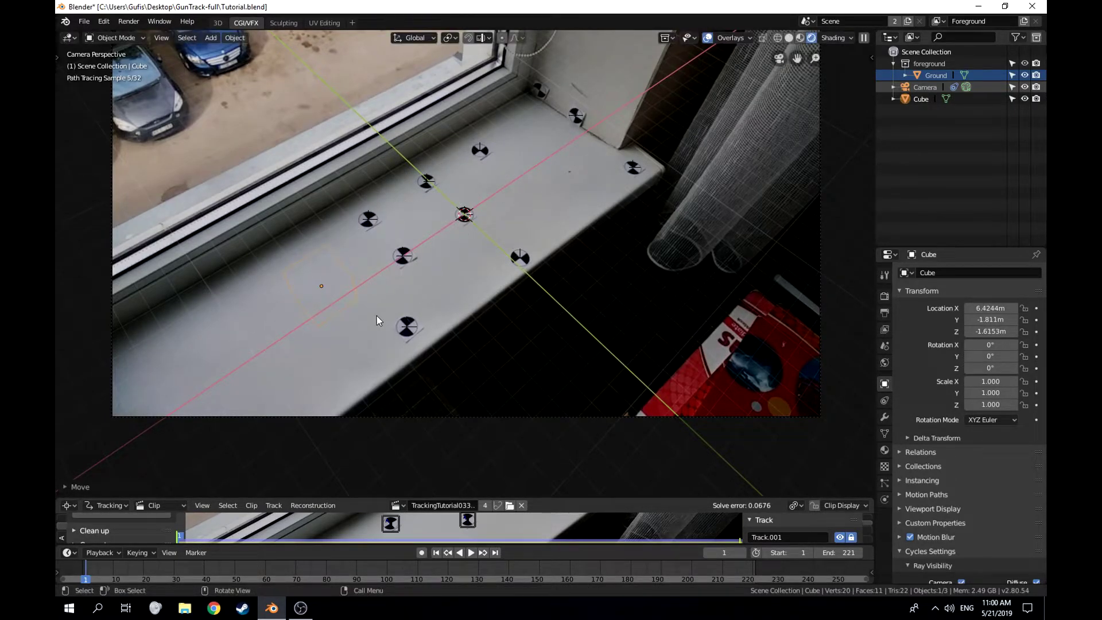
key(ctrl+z)
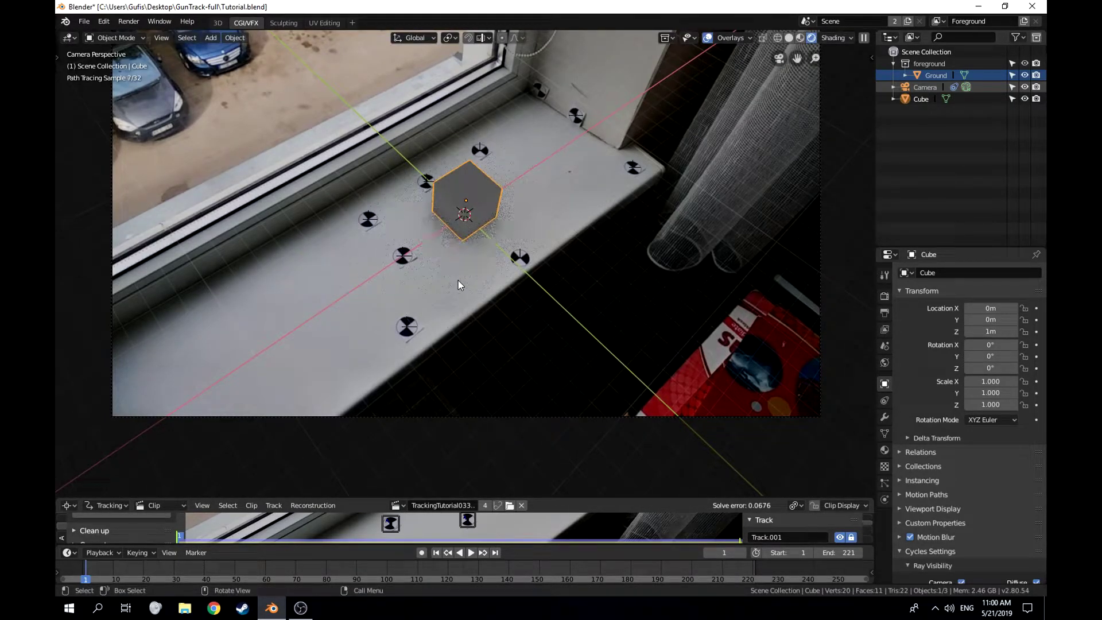
Move the cube across the sill with Z locked, to about X 0.02 m and Y -0.59 m
key(g)
key(z)
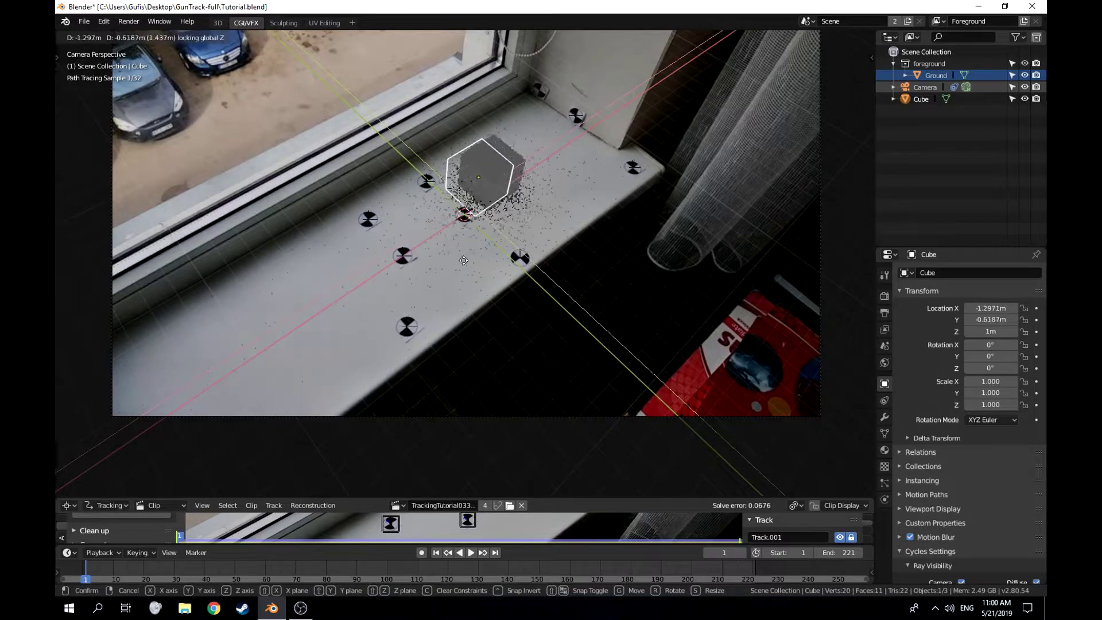
click(469, 290)
key(Tab)
key(Tab)
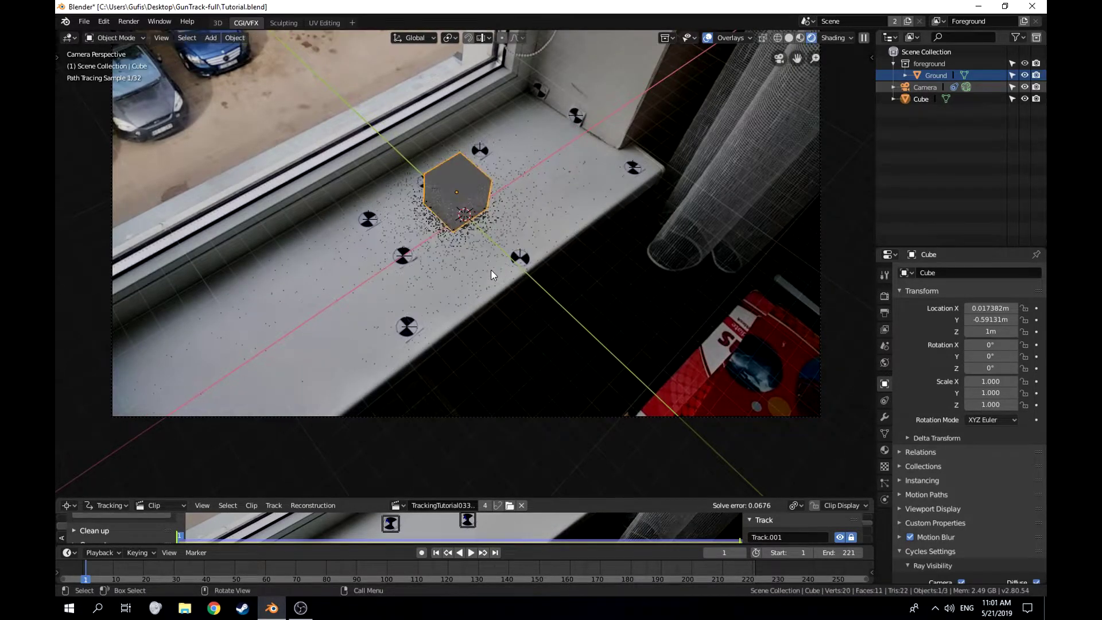
Try shortening the Ground plane by moving its near edge along global X to beside the cube, then check the cube's shadow
click(438, 271)
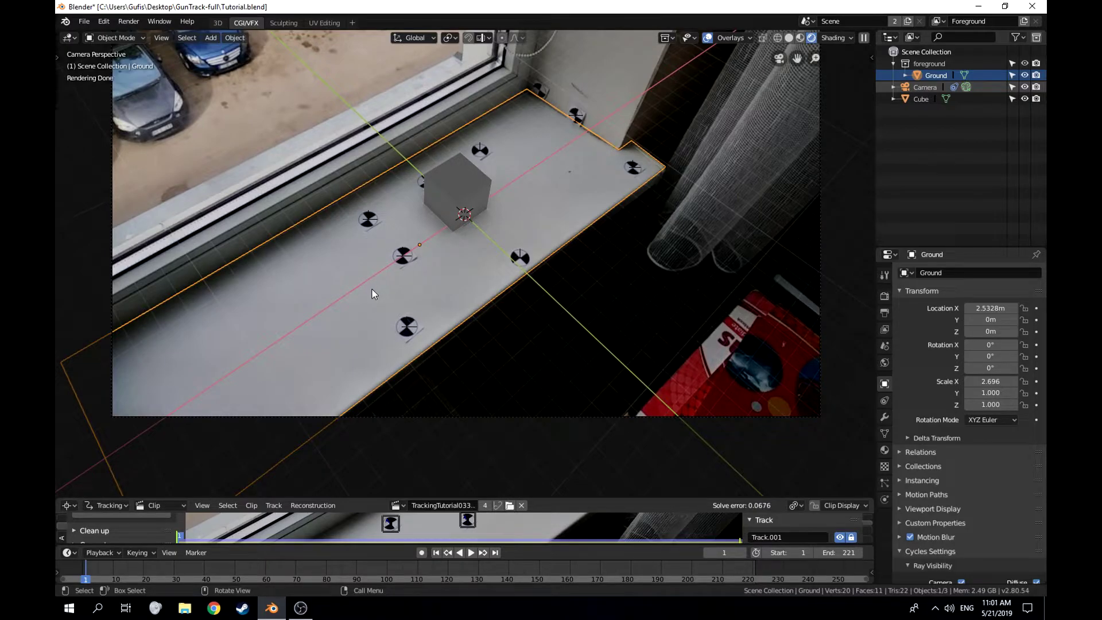
key(Tab)
scroll(310, 349, down, 5)
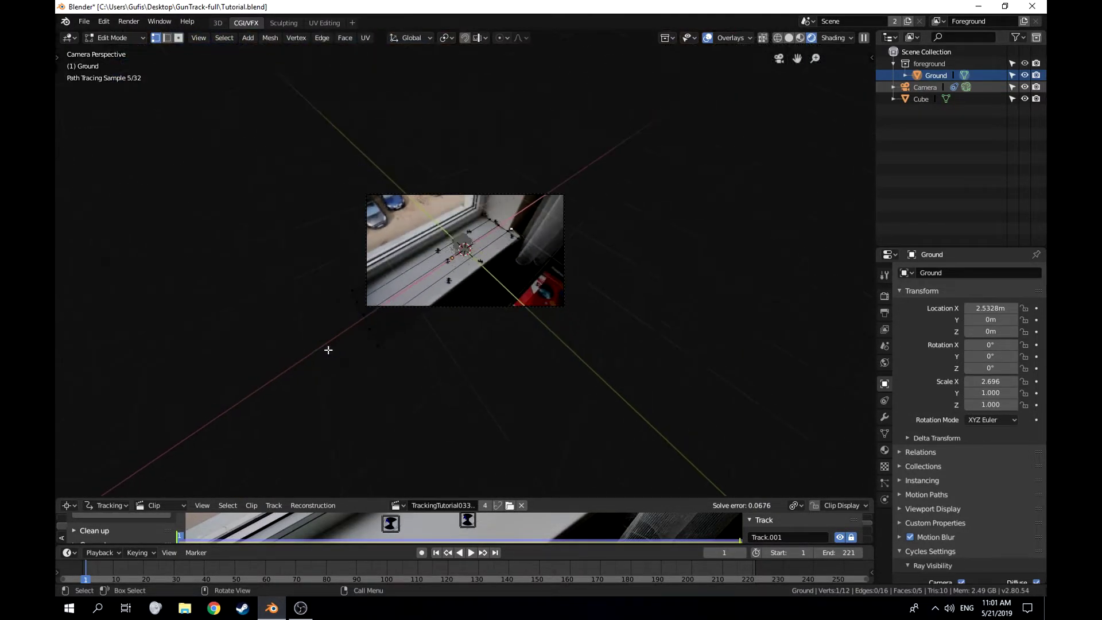
click(283, 433)
alt+click(246, 344)
key(g)
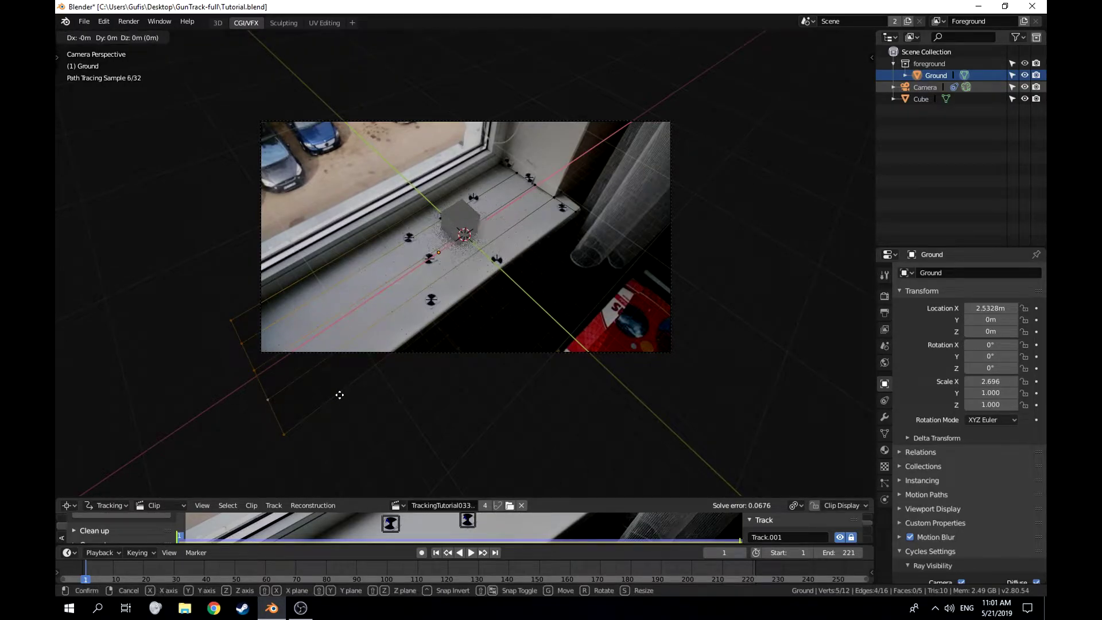
key(x)
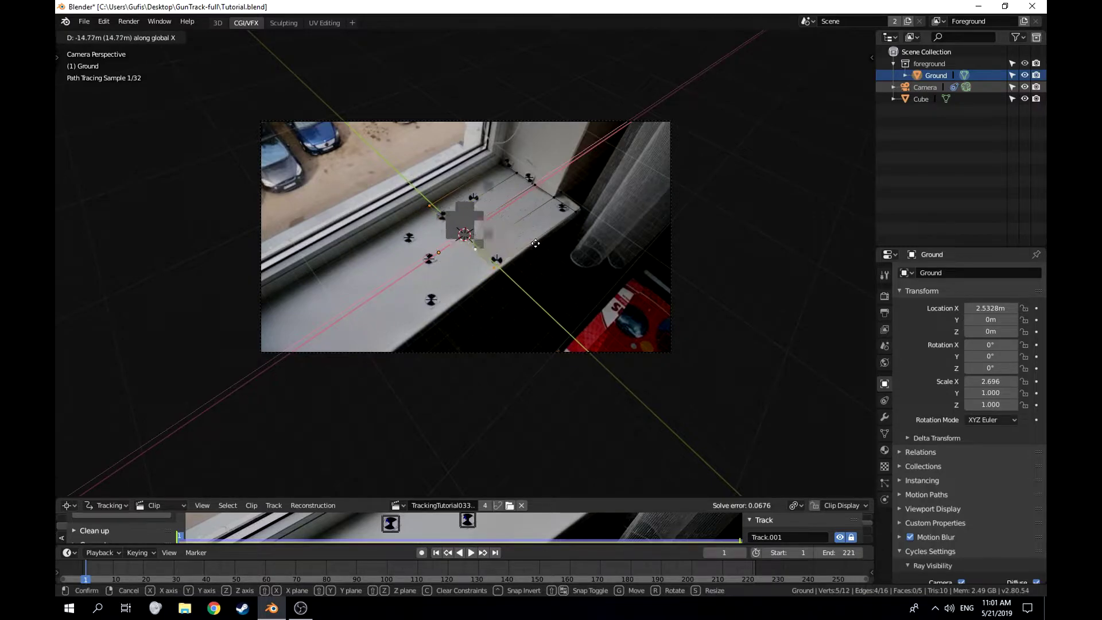
click(505, 256)
scroll(505, 256, up, 5)
key(Tab)
scroll(535, 174, down, 2)
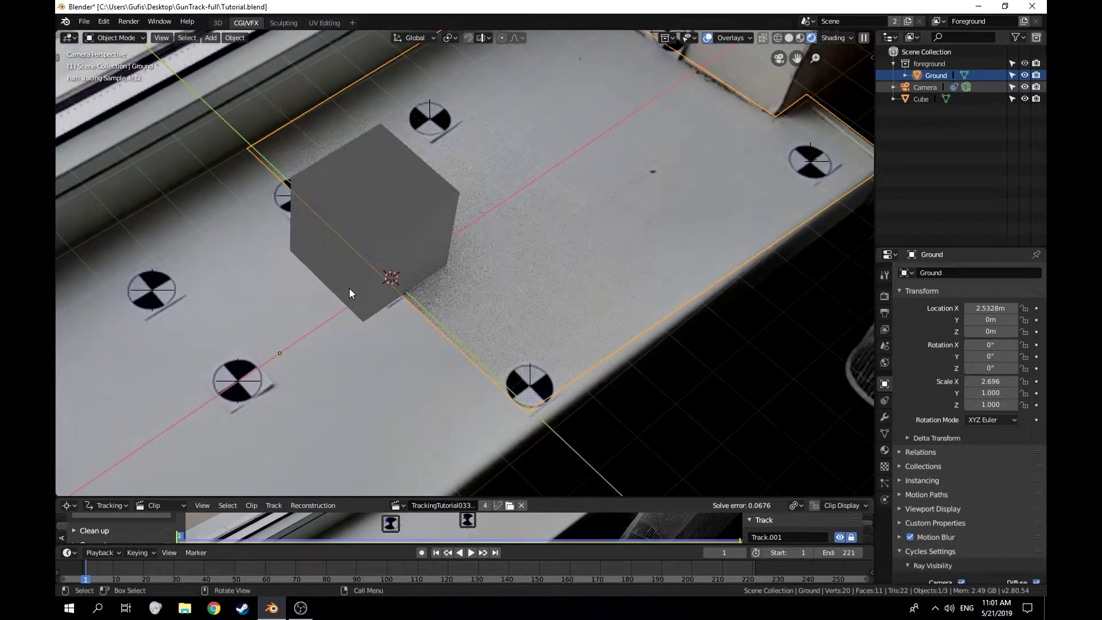
click(351, 288)
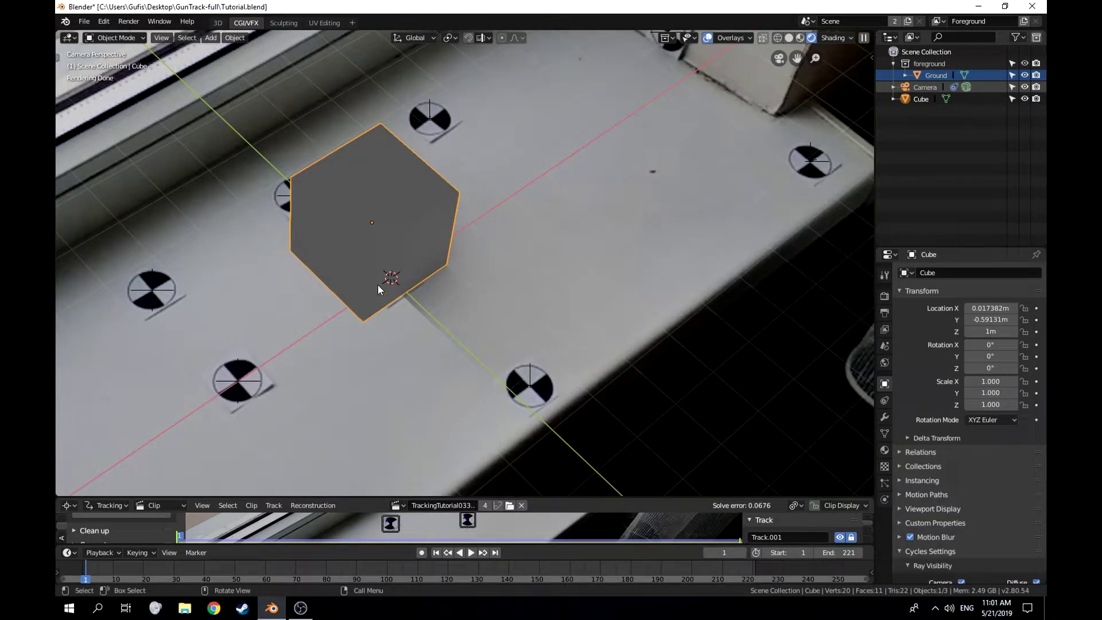
scroll(426, 288, down, 4)
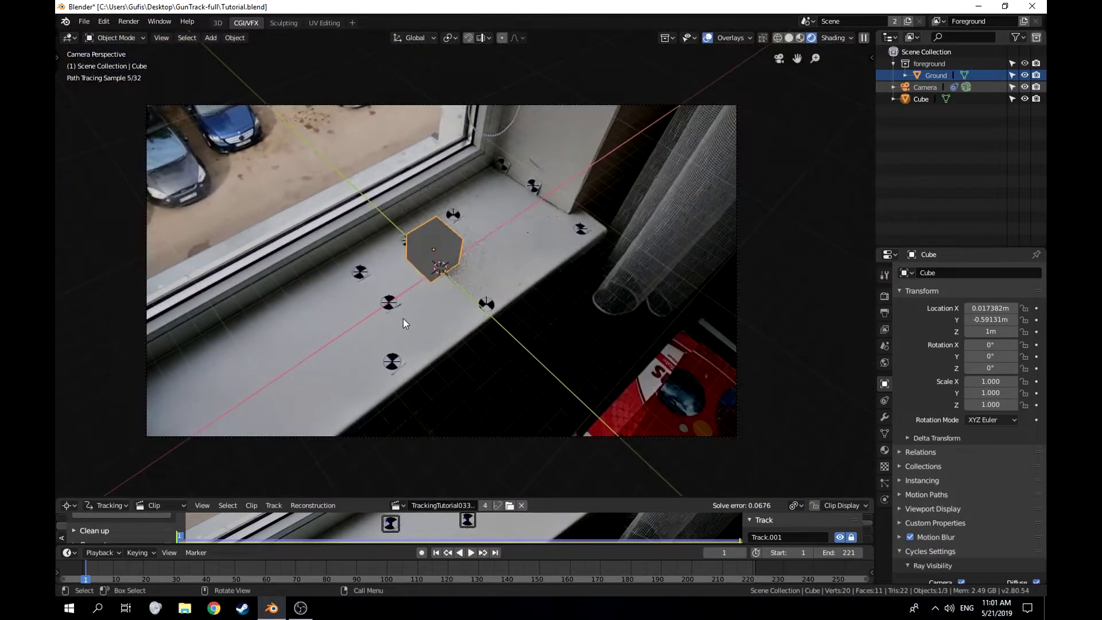
Undo the shortening of the Ground plane and return to Object Mode
ctrl+click(410, 317)
key(Tab)
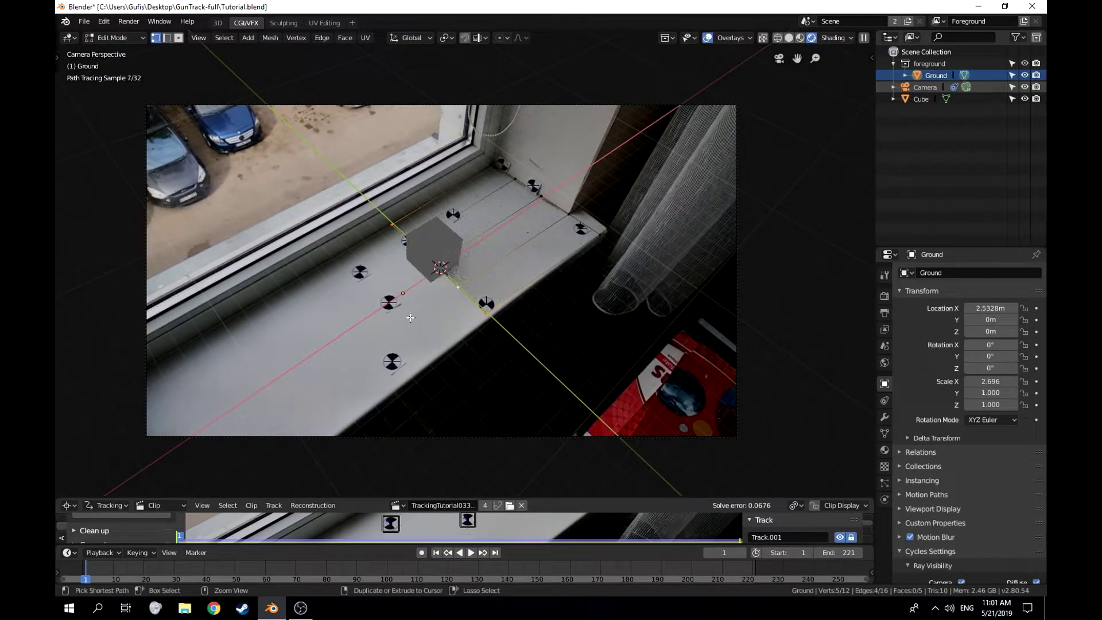
key(Tab)
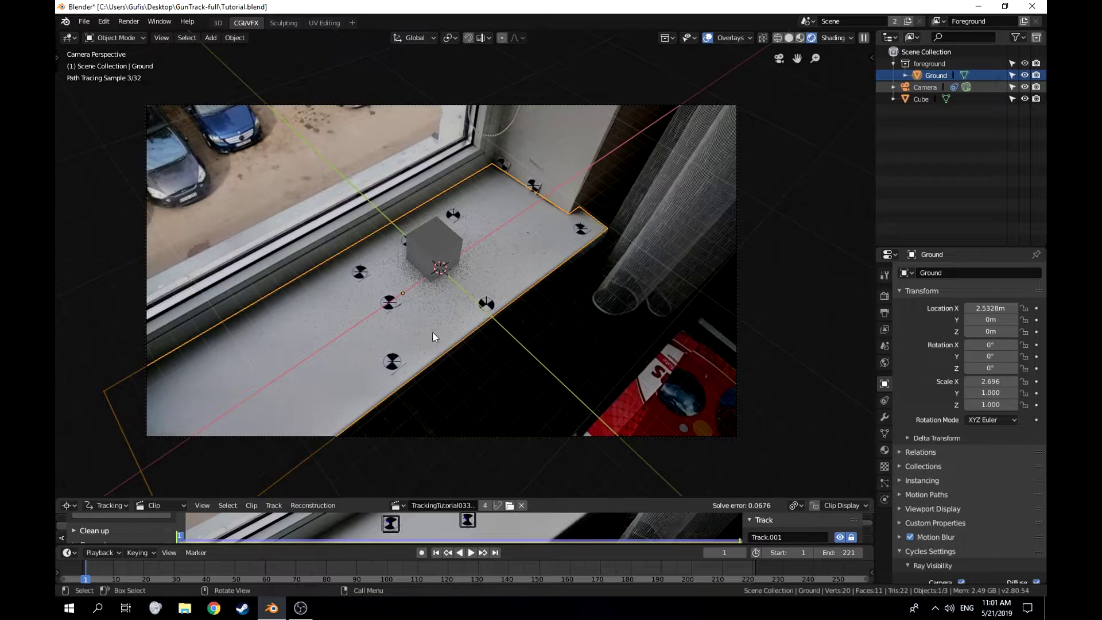
shift+middle_drag(178, 337, 222, 315)
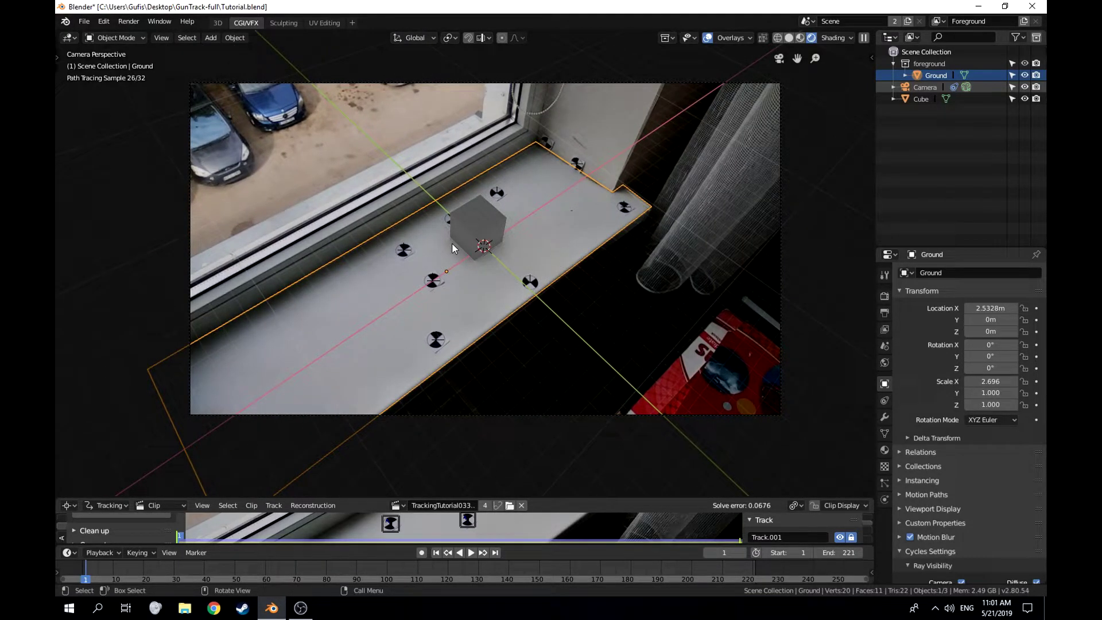
Move the cube with Z locked to about X 0.13 m and Y -0.28 m, and check its shadow
click(485, 229)
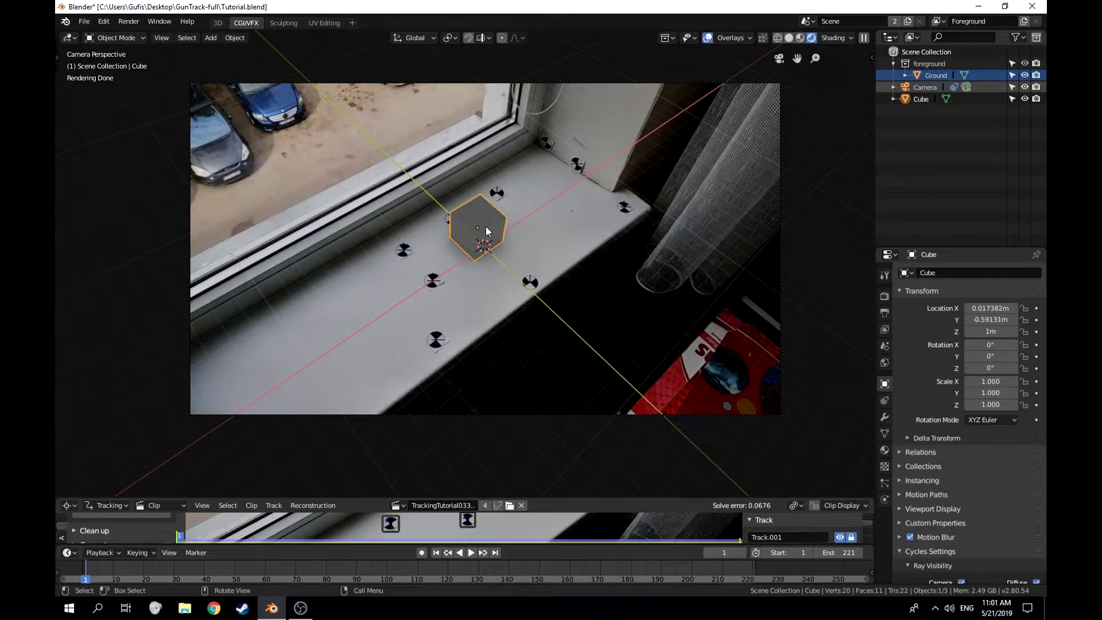
key(g)
key(shift+z)
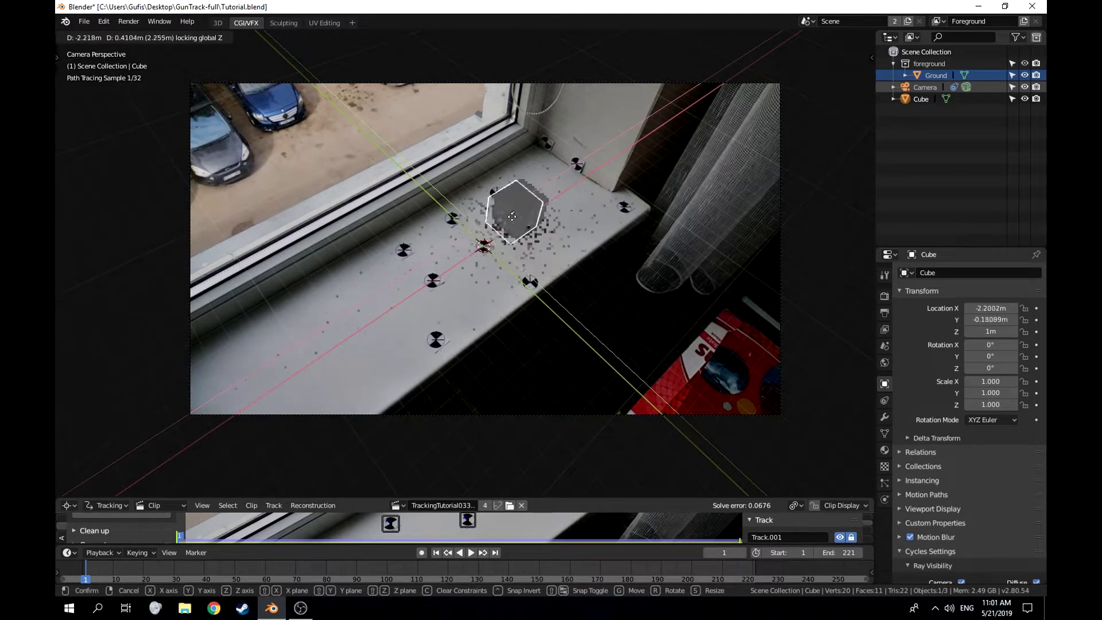
click(505, 221)
scroll(543, 253, up, 5)
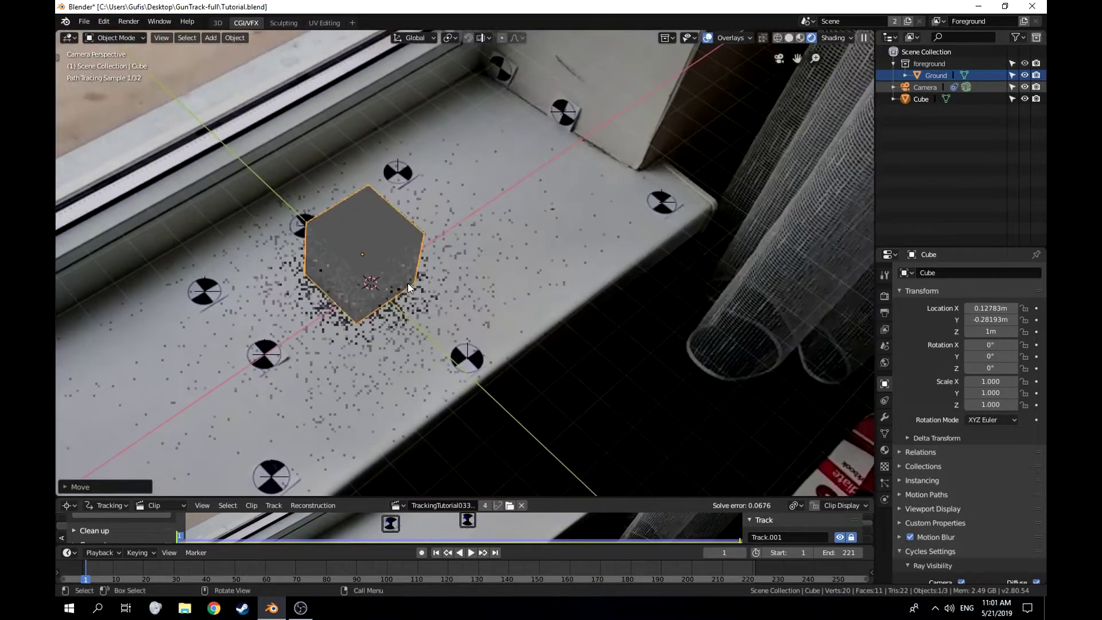
scroll(408, 283, down, 5)
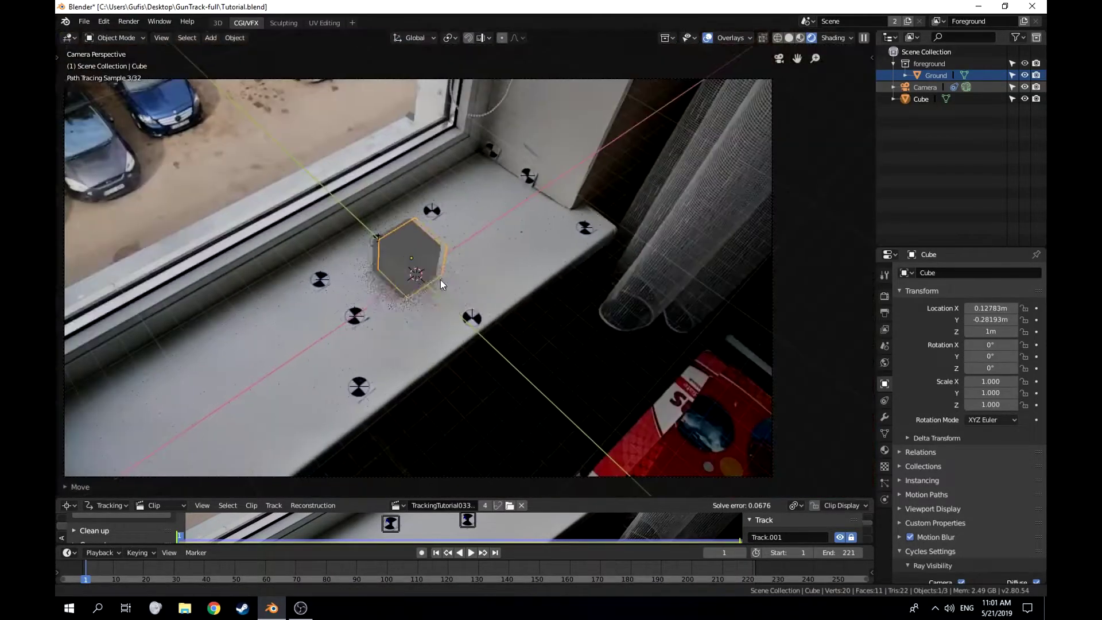
Replace the test cube with a monkey mesh at the scene origin and raise it 1 m along Z
key(Delete)
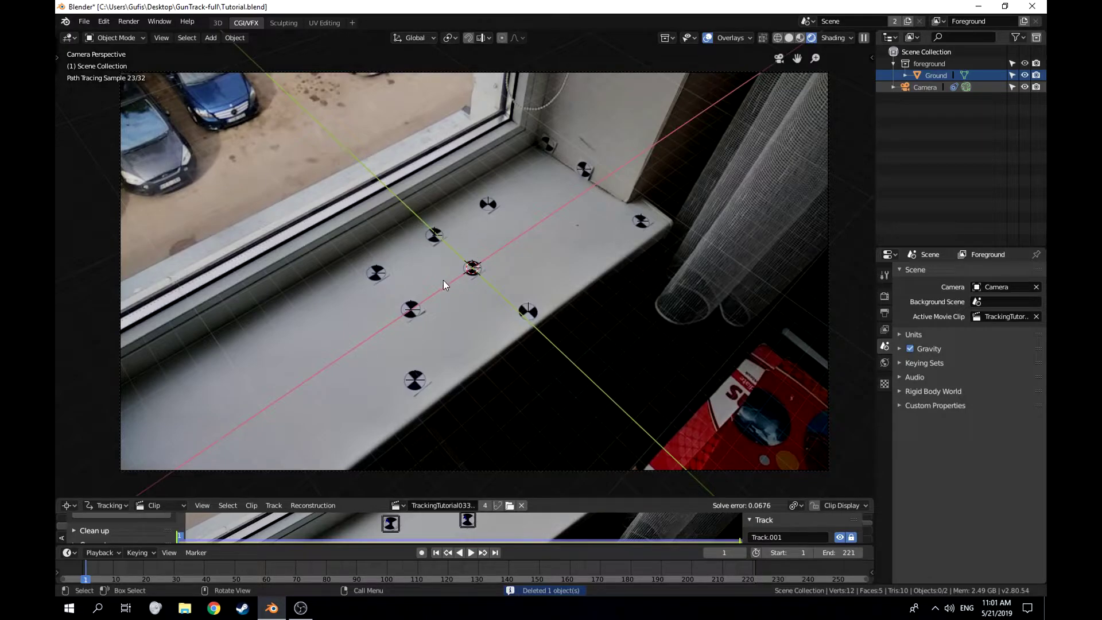
key(shift+a)
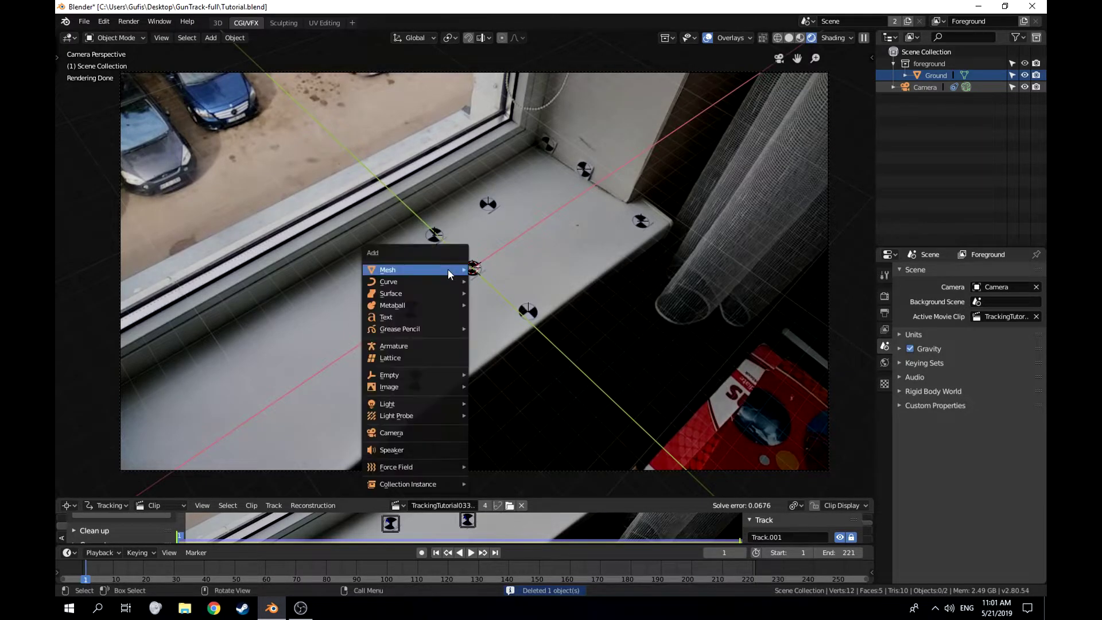
mouse_move(425, 269)
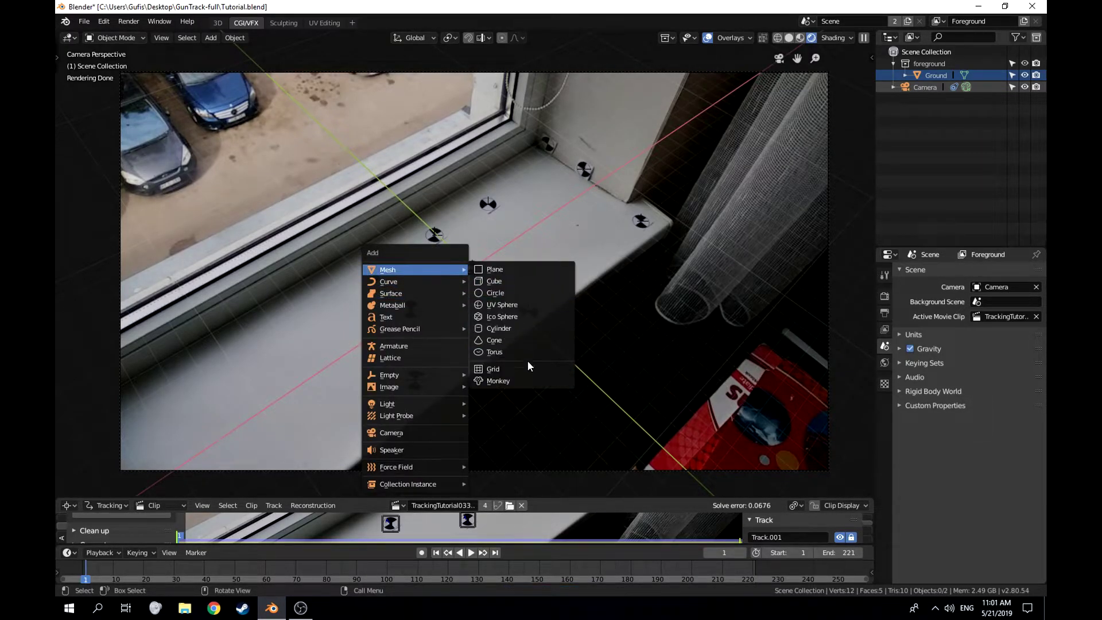
click(520, 380)
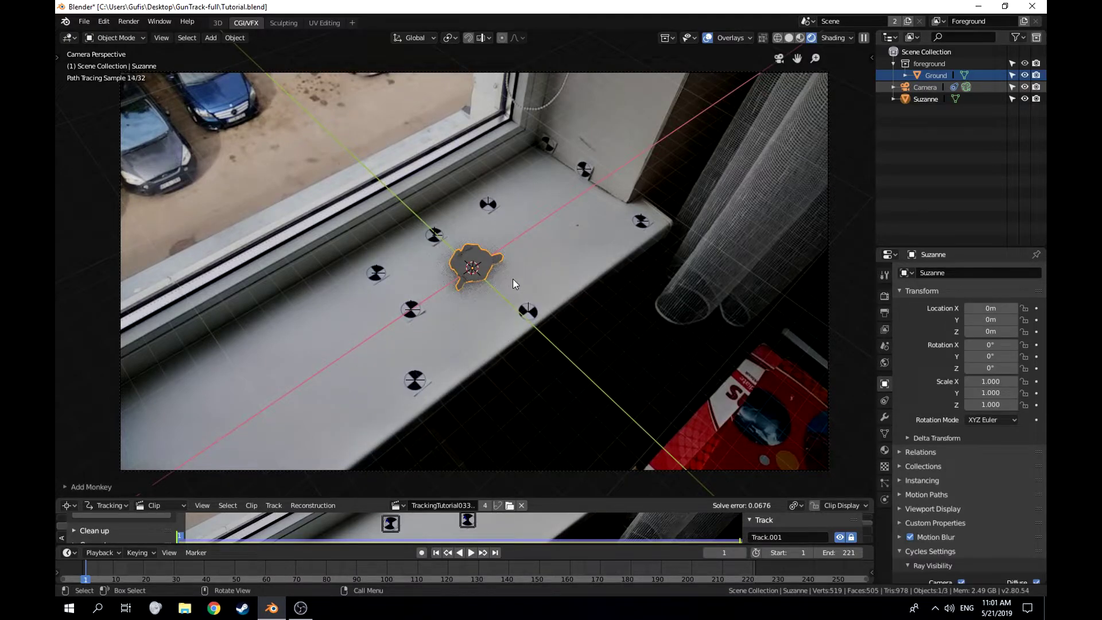
key(g)
text(z1)
key(Return)
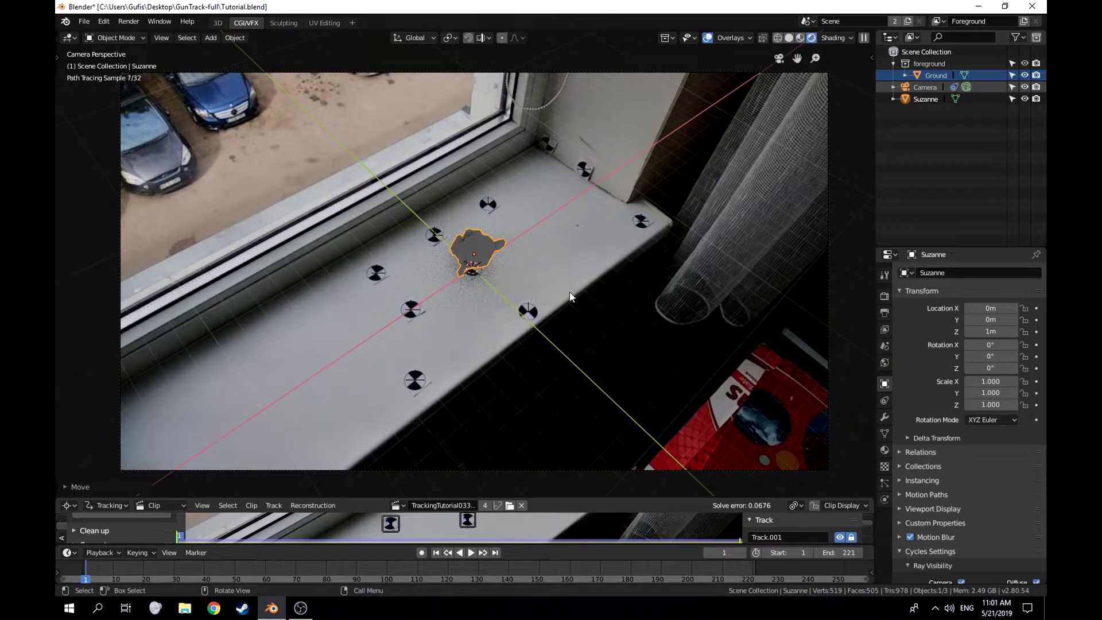
Set the viewport to Solid shading and view the monkey side-on, close to the ground line
middle_drag(566, 296, 496, 231)
scroll(486, 215, up, 3)
key(z)
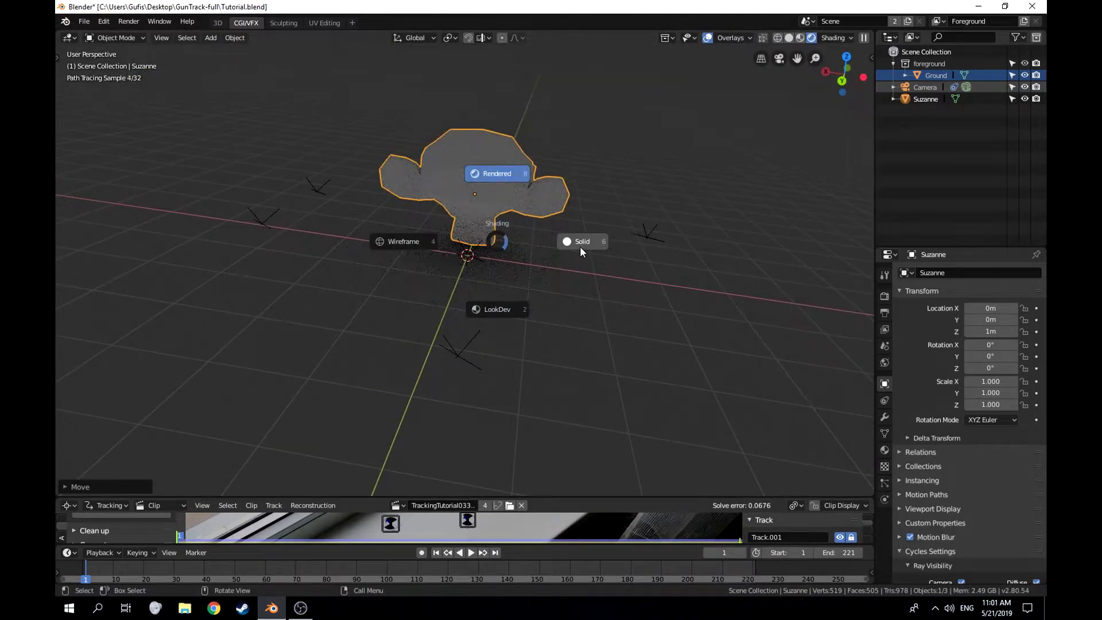
click(580, 250)
mouse_move(563, 249)
middle_down()
mouse_move(370, 238)
mouse_move(438, 261)
mouse_move(501, 245)
mouse_move(499, 225)
middle_up()
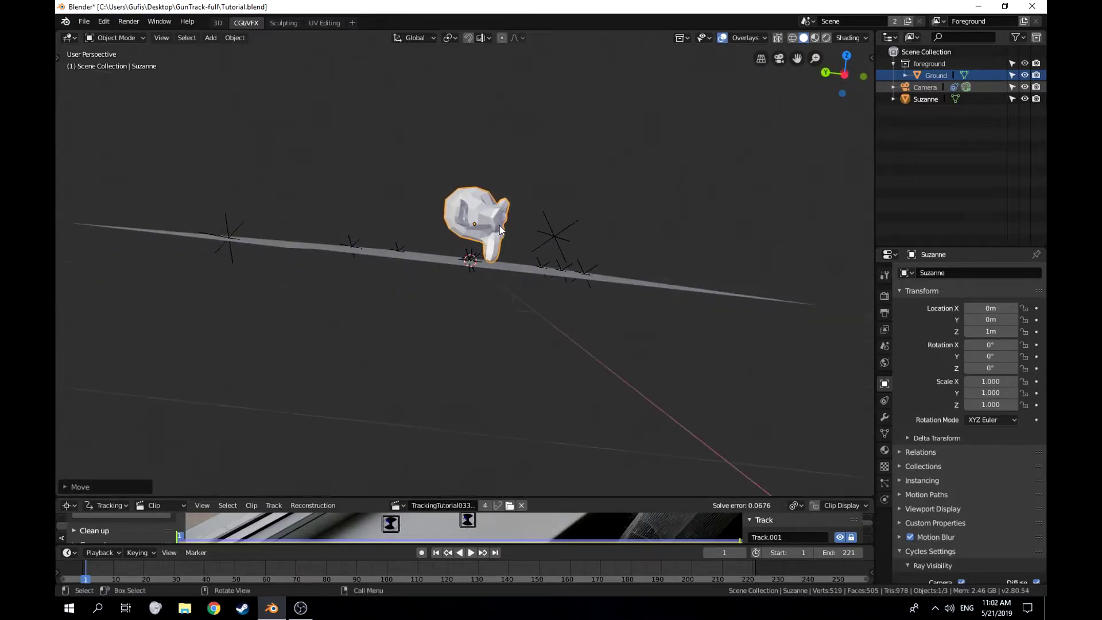
click(844, 76)
scroll(534, 238, up, 8)
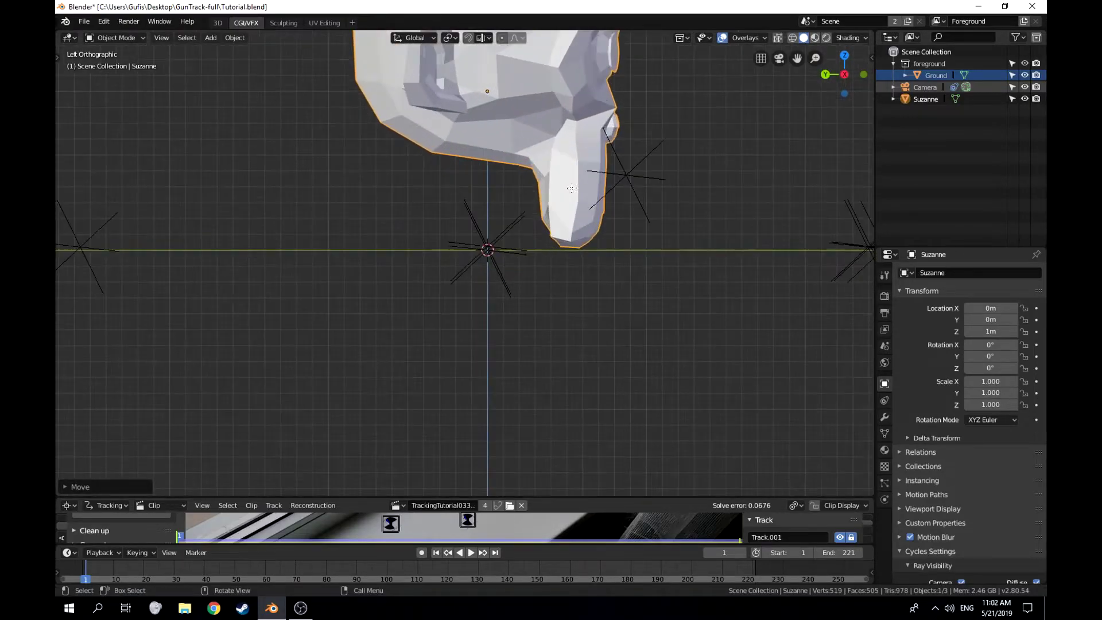
scroll(534, 239, down, 3)
Rotate the monkey 180° around the global Z axis
key(r)
key(z)
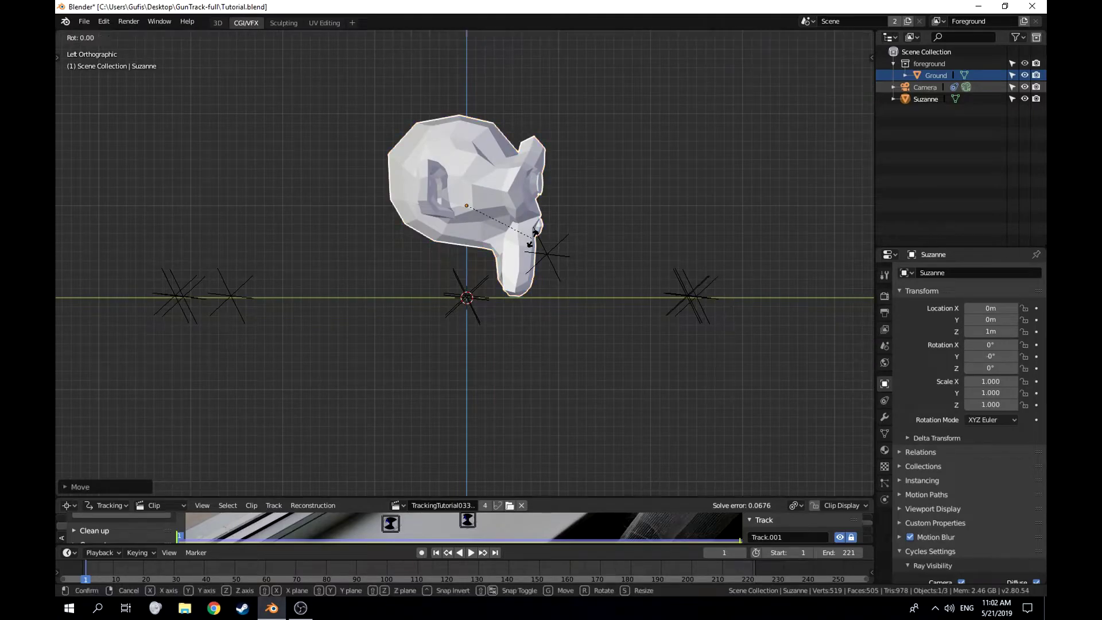
text(180)
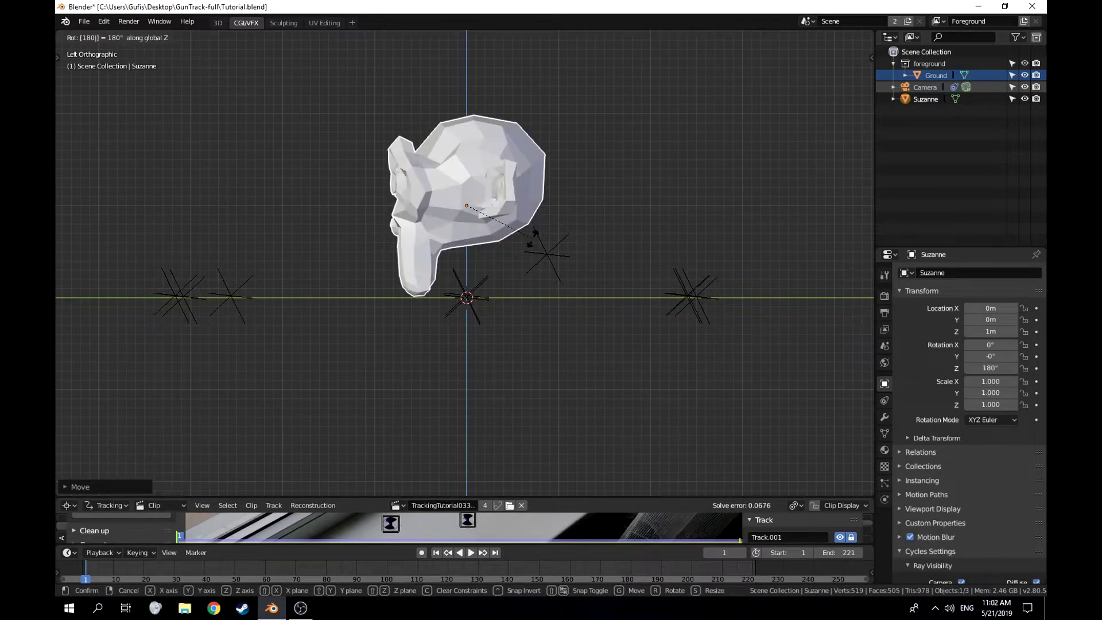
key(Return)
Return to the camera view and scale the monkey uniformly by 2
key(KP_0)
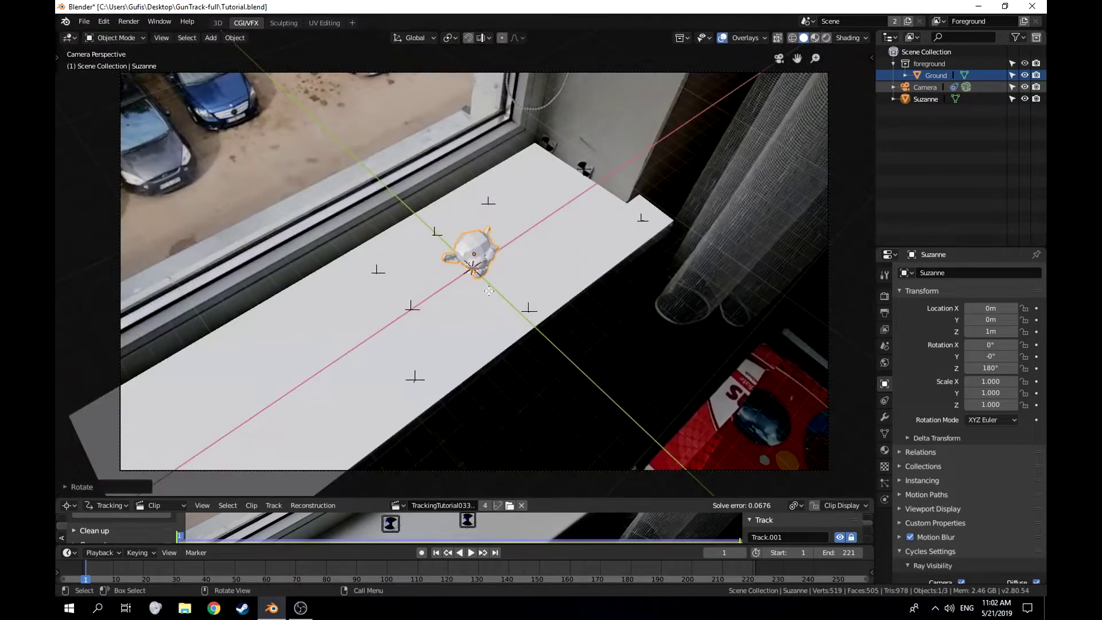
text(s)
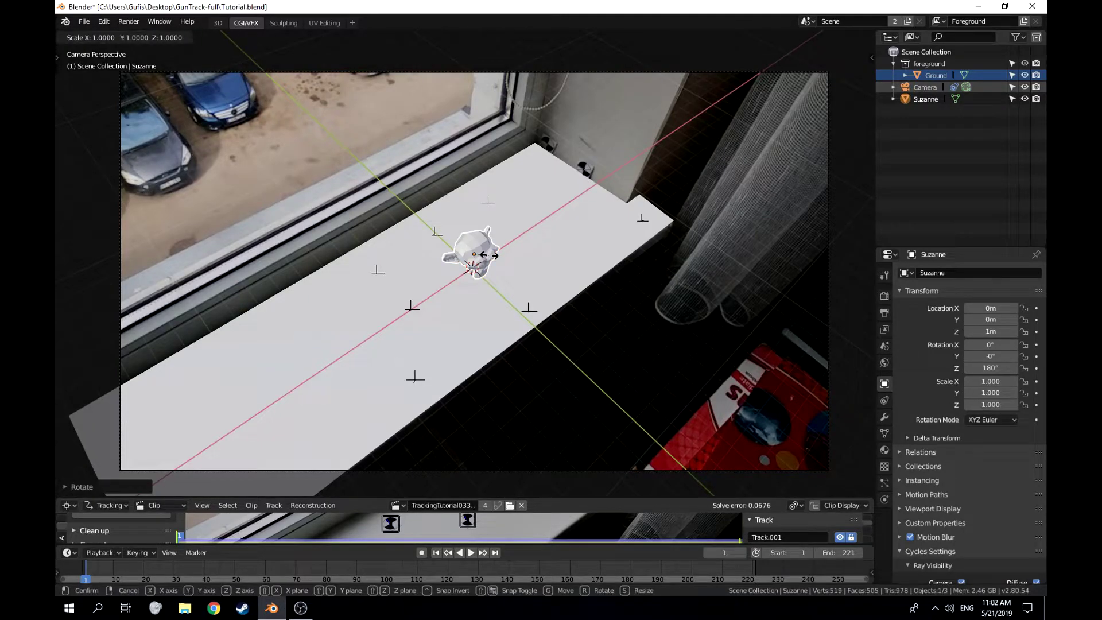
text(2)
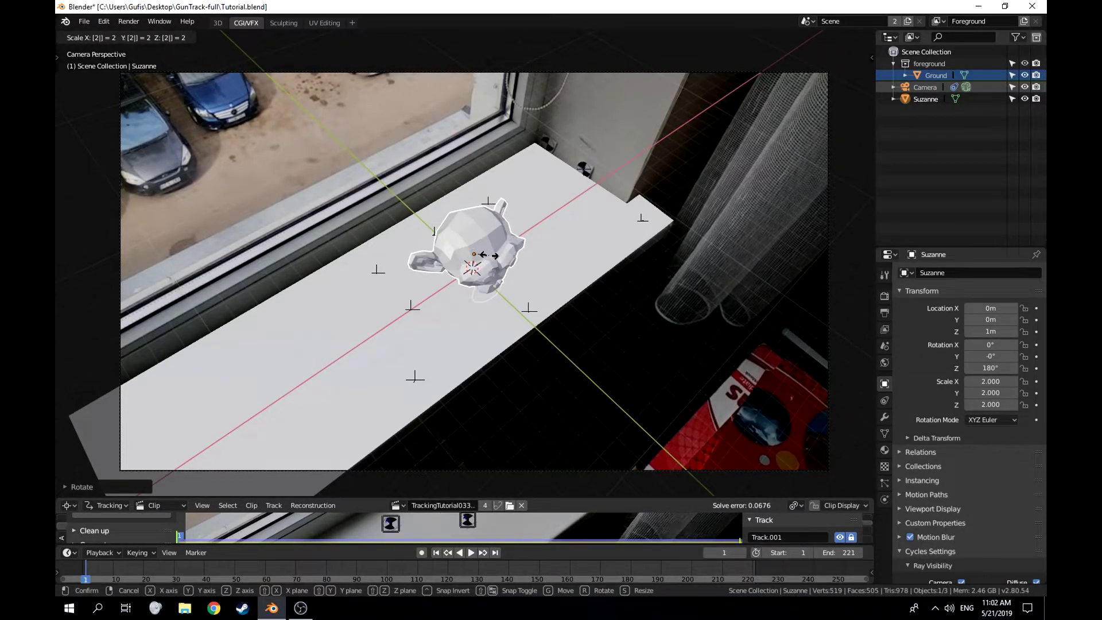
key(Return)
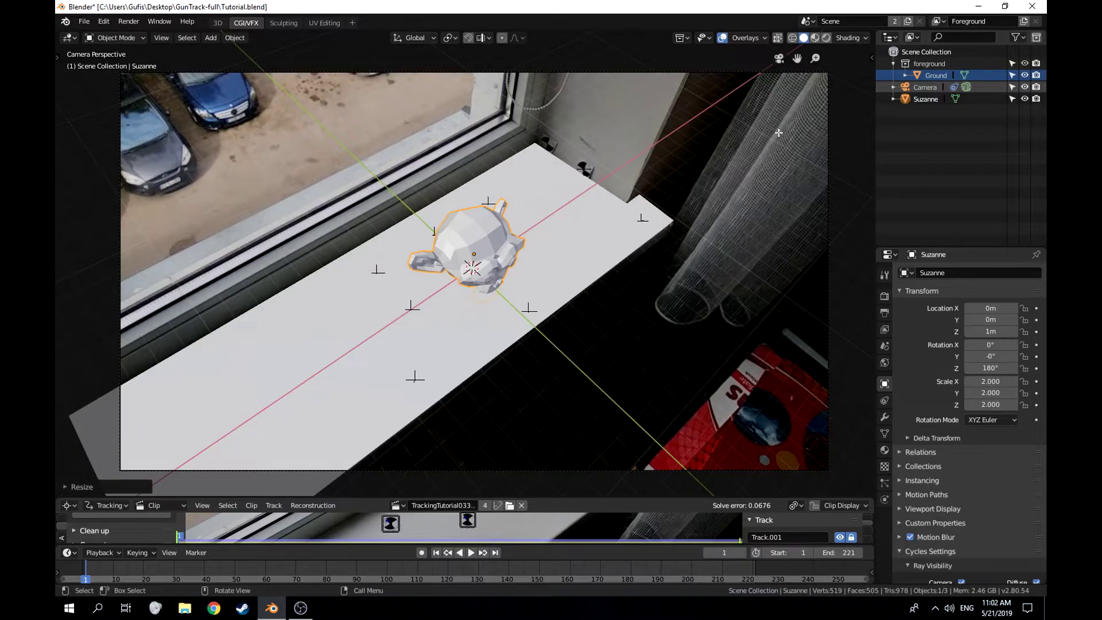
Examine from the left orthographic view how the monkey's chin sits relative to the ground line
middle_drag(779, 133, 842, 96)
click(859, 86)
middle_drag(581, 217, 460, 210)
scroll(460, 210, down, 6)
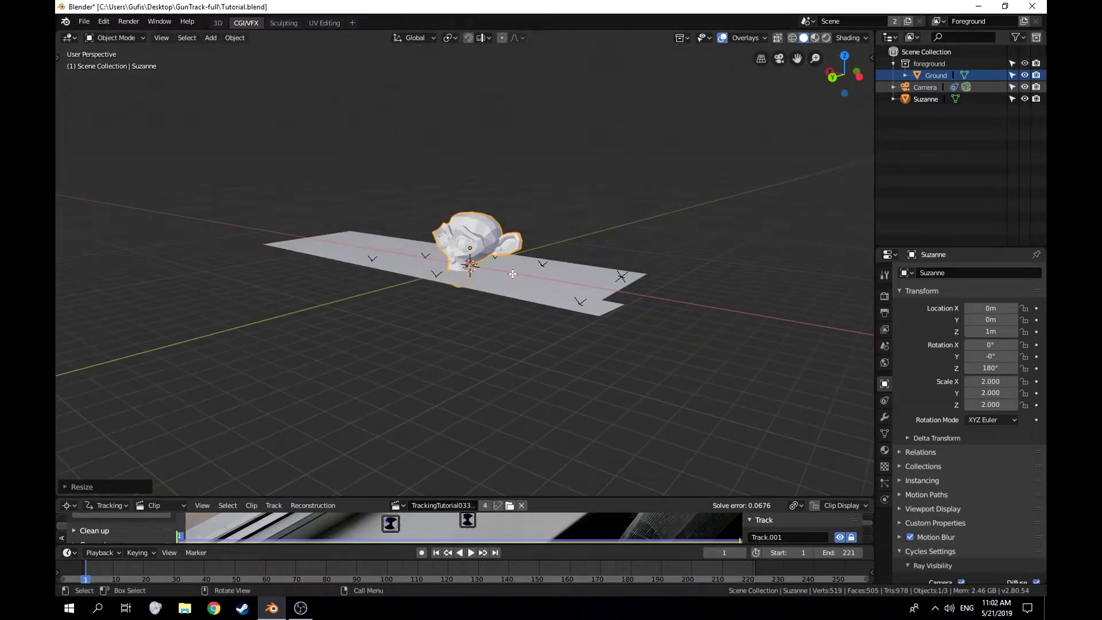
key(KP_1)
key(KP_3)
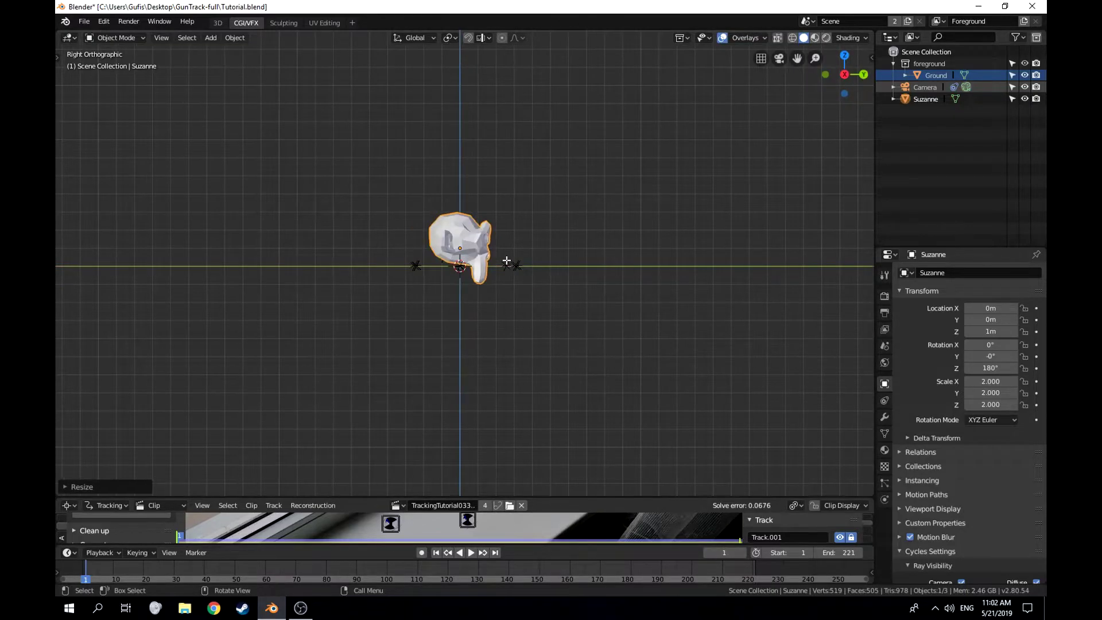
key(KP_1)
middle_drag(643, 125, 734, 173)
click(861, 82)
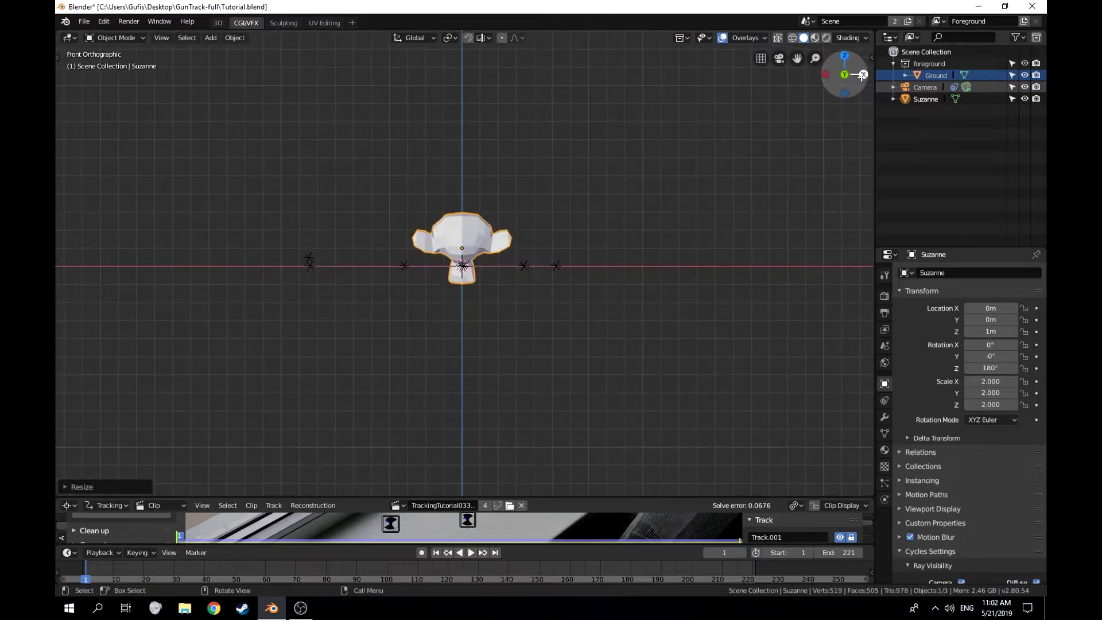
click(863, 74)
click(863, 74)
click(864, 75)
click(863, 75)
click(863, 75)
click(863, 75)
click(863, 75)
click(863, 74)
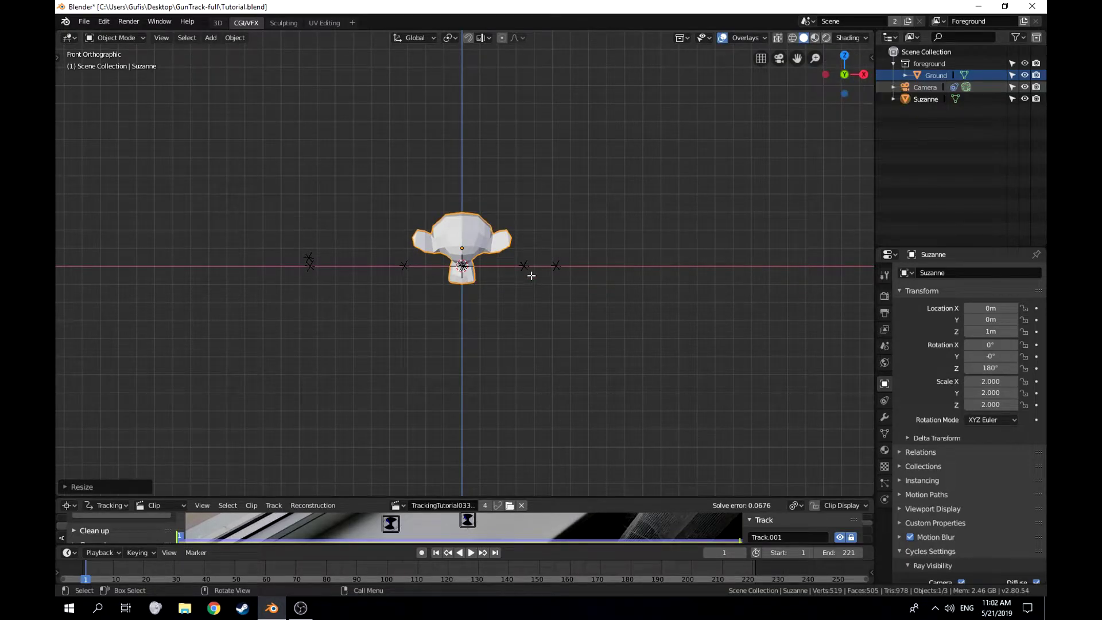
click(863, 74)
drag(863, 75, 433, 192)
scroll(540, 206, up, 11)
scroll(534, 215, down, 8)
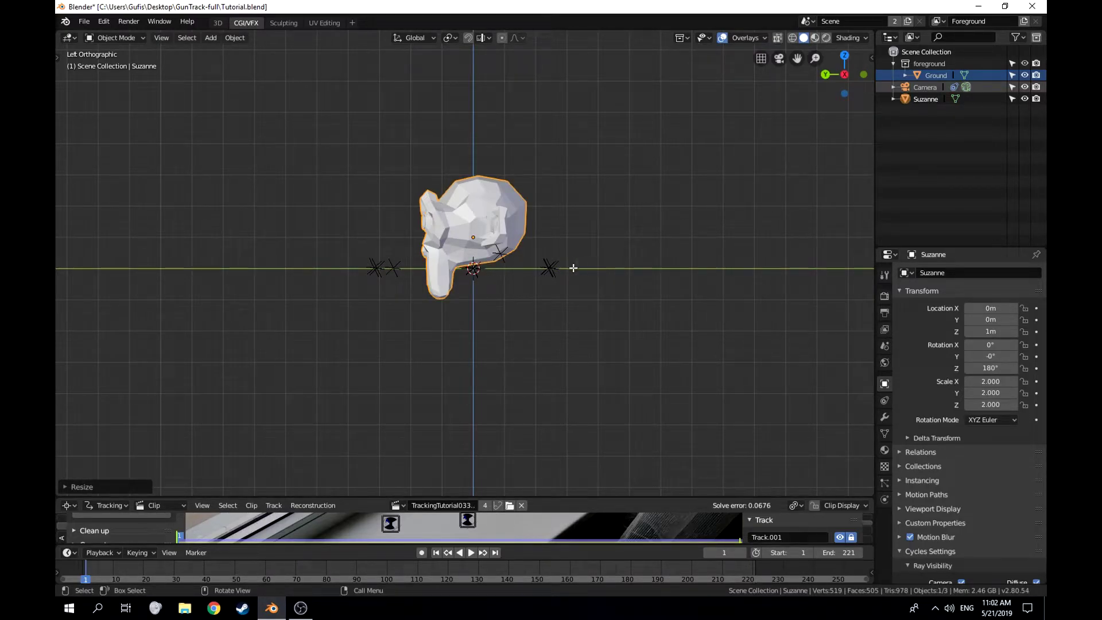
scroll(476, 267, up, 4)
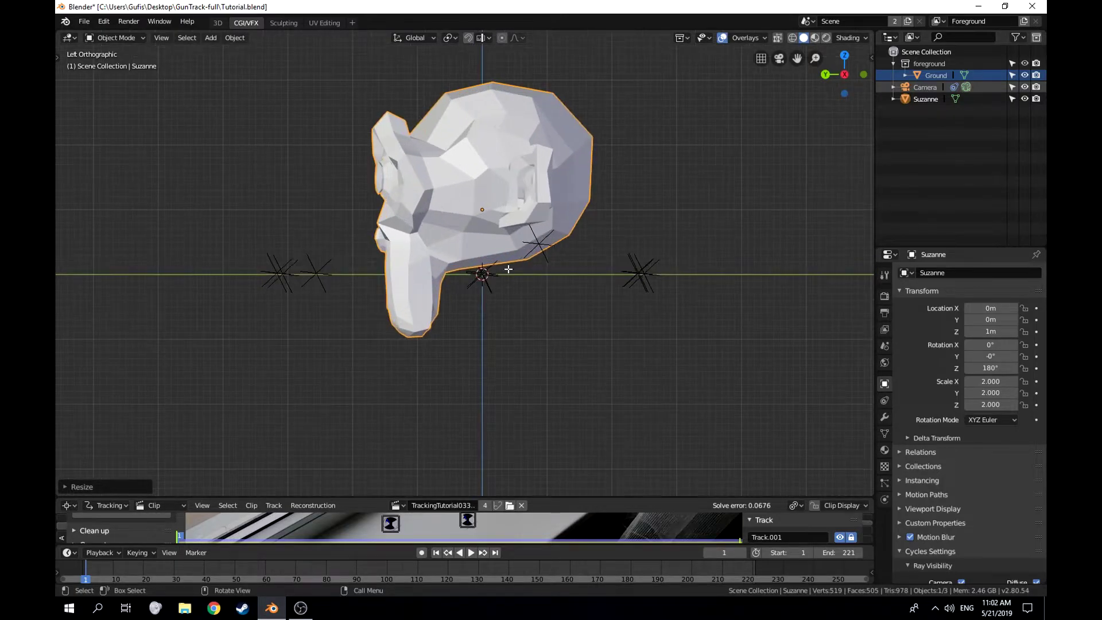
Raise the monkey another 1 m along Z, to Z 2 m, so its chin rests on the ground line
key(g)
text(z)
text(1)
key(Return)
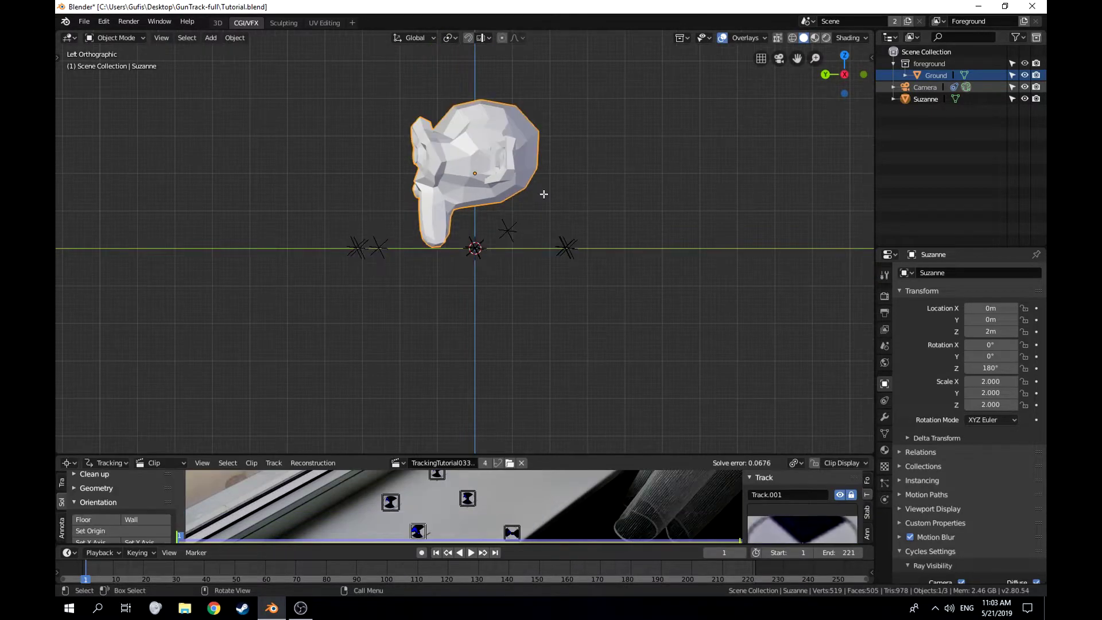
Tilt the monkey about the global X axis to about -34.4° so its chin and the back of its head are level
key(r)
key(x)
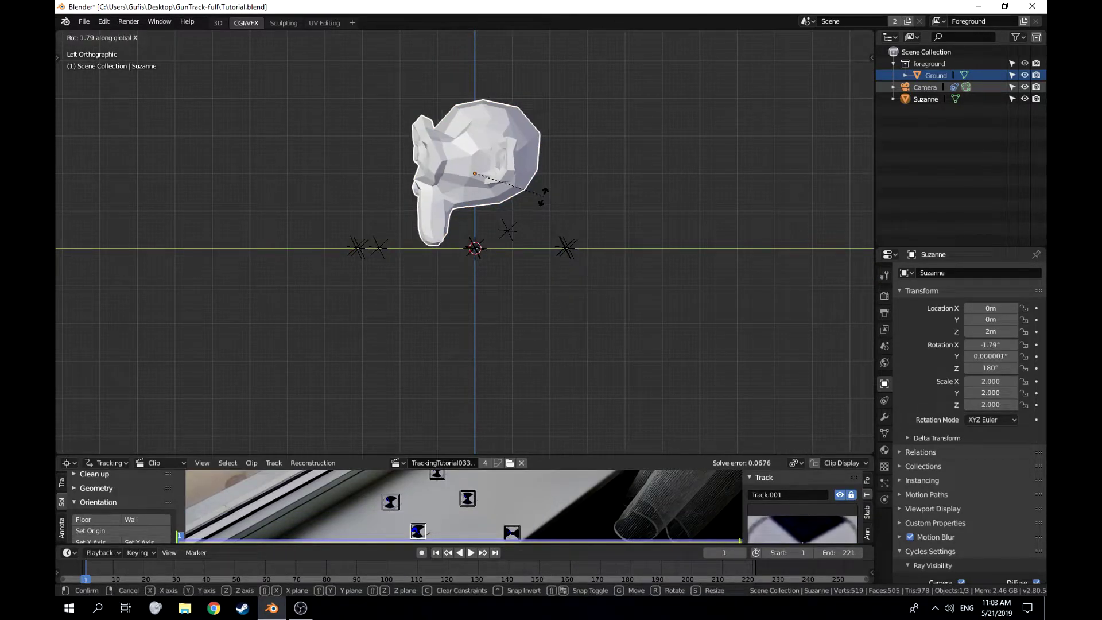
click(528, 238)
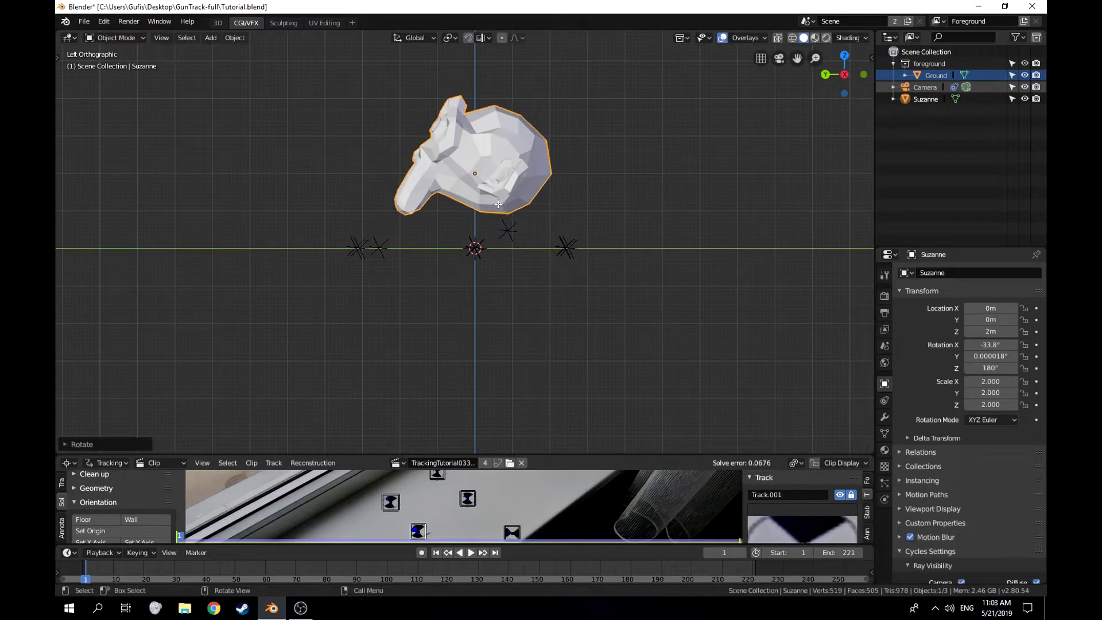
scroll(480, 178, up, 7)
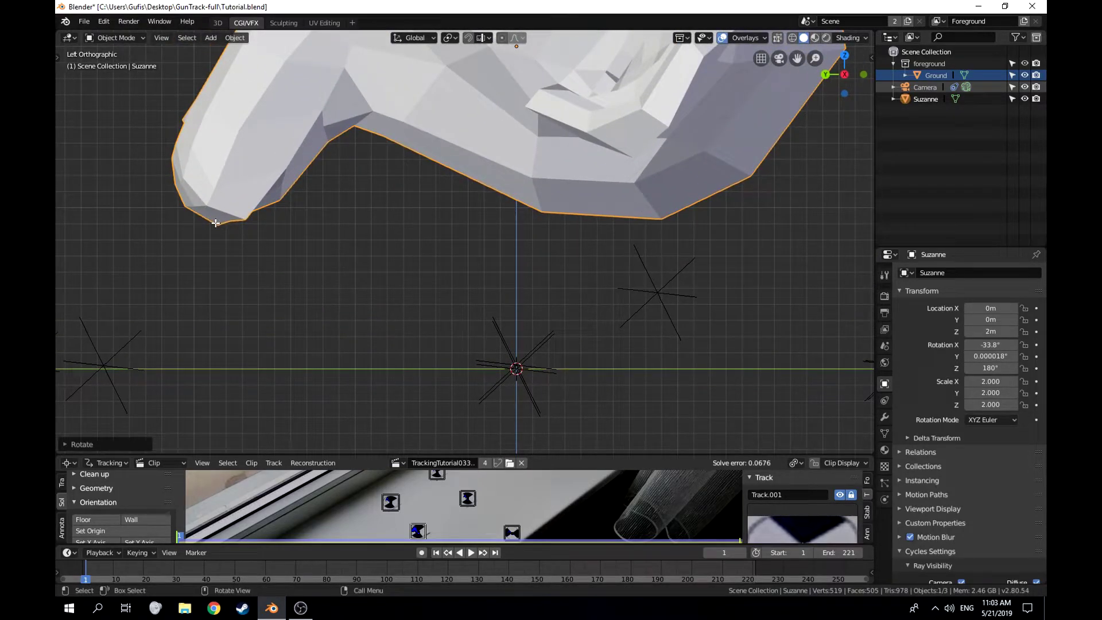
key(r)
key(x)
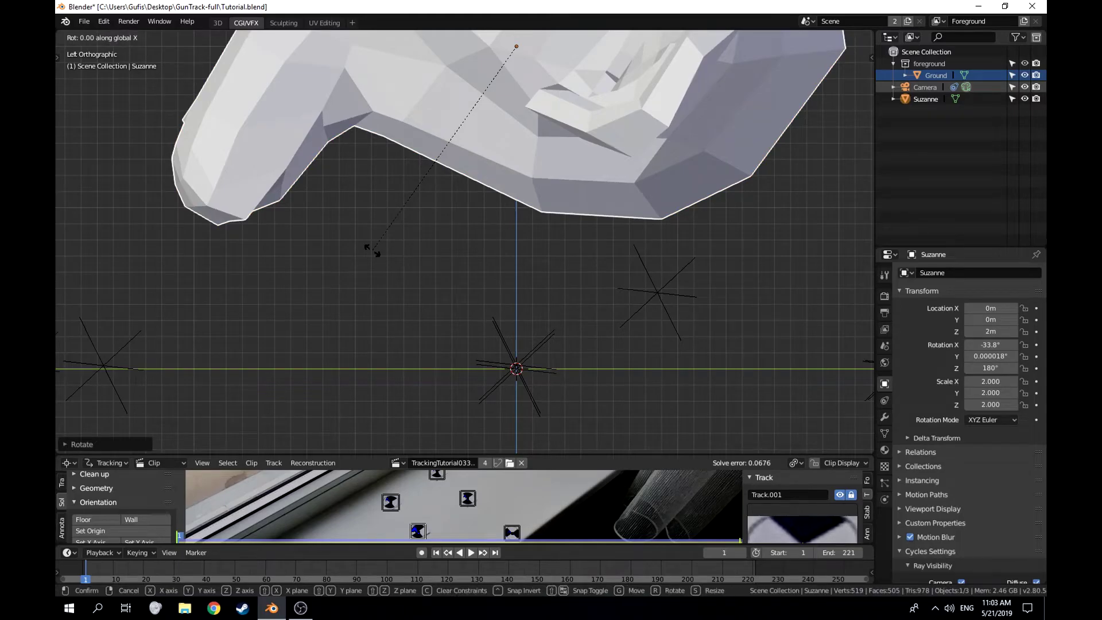
click(232, 246)
scroll(354, 228, down, 6)
middle_drag(348, 214, 555, 183)
scroll(492, 258, down, 4)
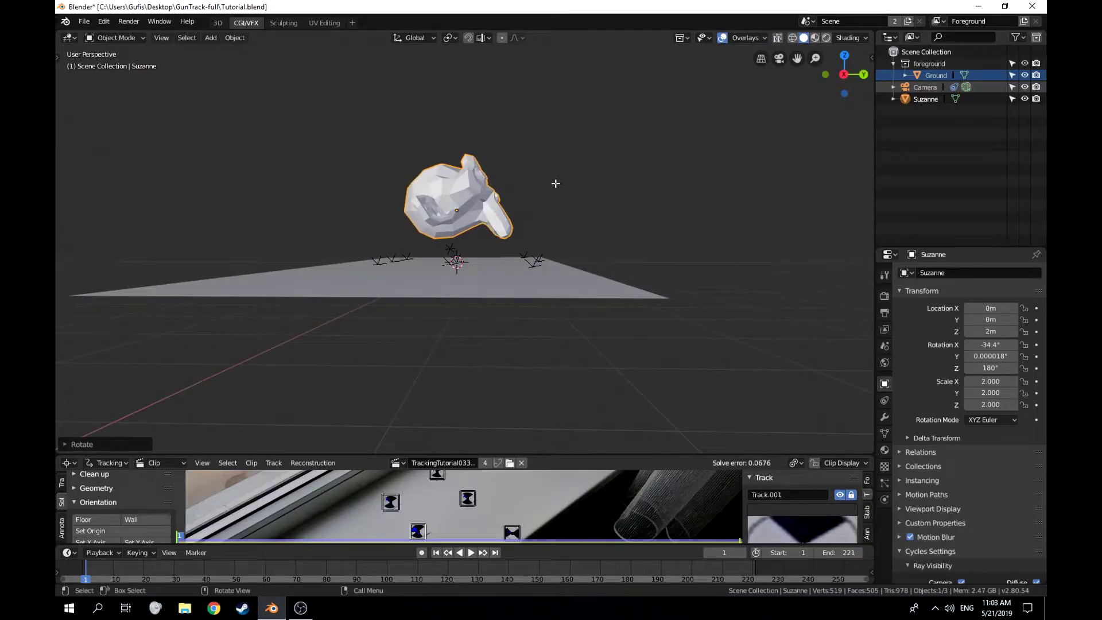
In the left orthographic view, lower the monkey along Z to about 1.13 m, just above the ground line
click(844, 75)
scroll(581, 196, up, 4)
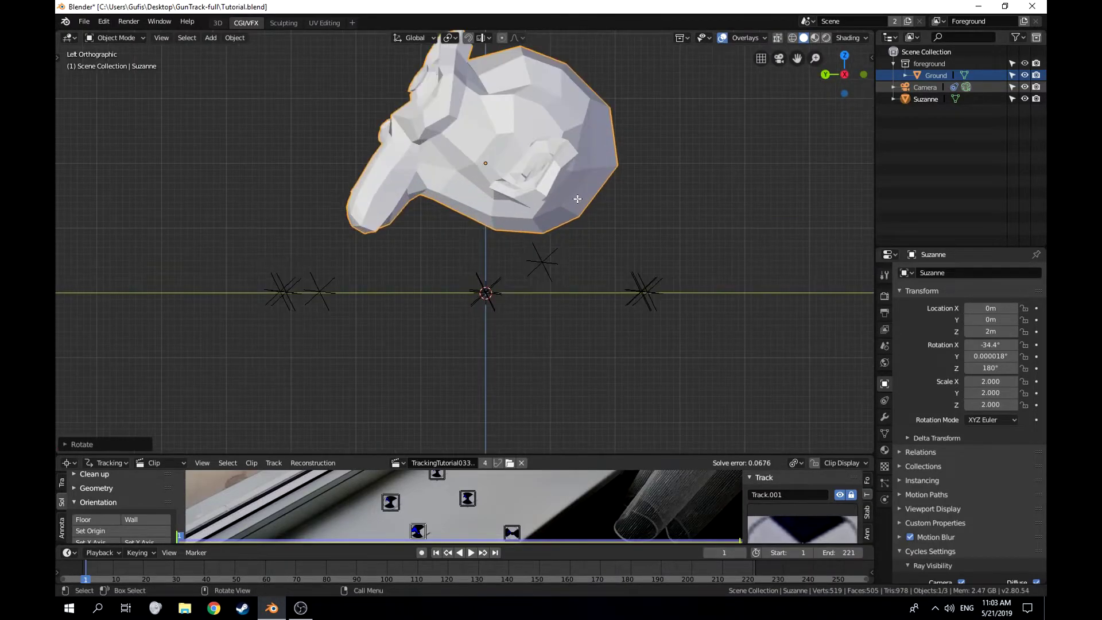
key(g)
key(z)
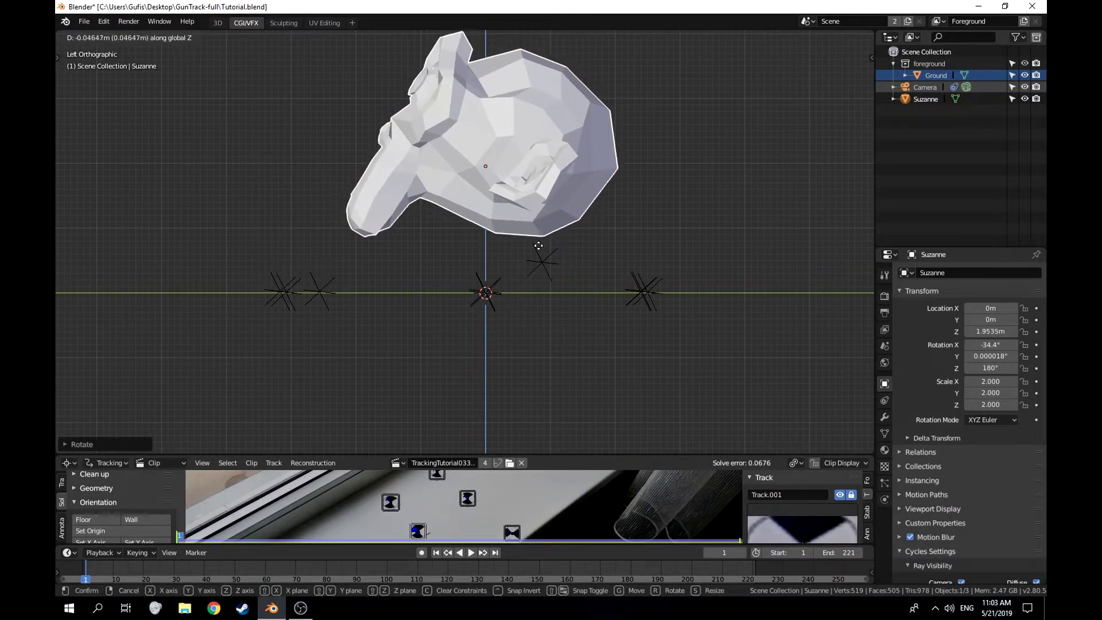
click(545, 321)
scroll(545, 320, up, 5)
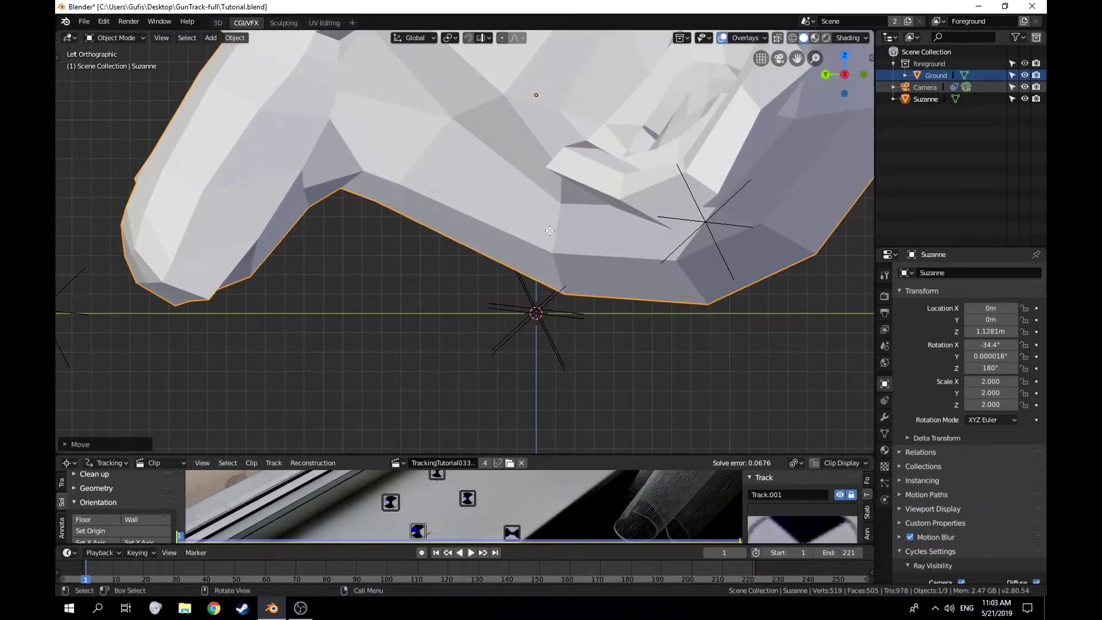
Lower the monkey to about Z 1.082 m so the lowest point of its head touches the ground line
scroll(752, 329, up, 4)
shift+middle_drag(864, 391, 542, 249)
scroll(541, 248, up, 2)
shift+middle_drag(686, 249, 453, 263)
scroll(474, 260, up, 5)
scroll(482, 262, up, 4)
scroll(492, 263, up, 4)
scroll(529, 275, down, 3)
scroll(529, 274, up, 2)
key(g)
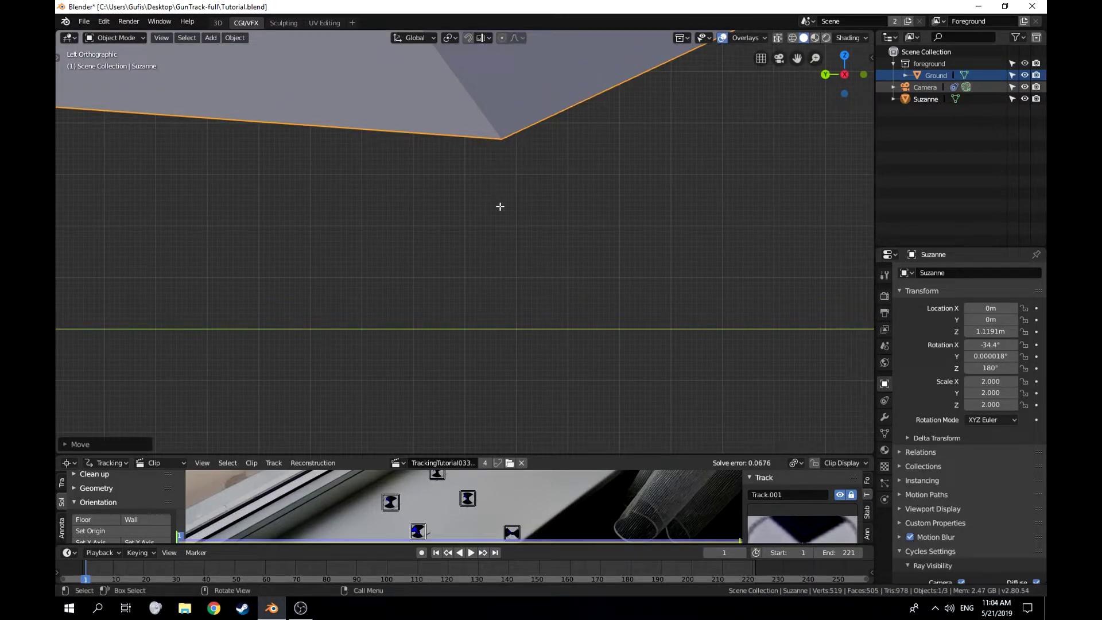
key(g)
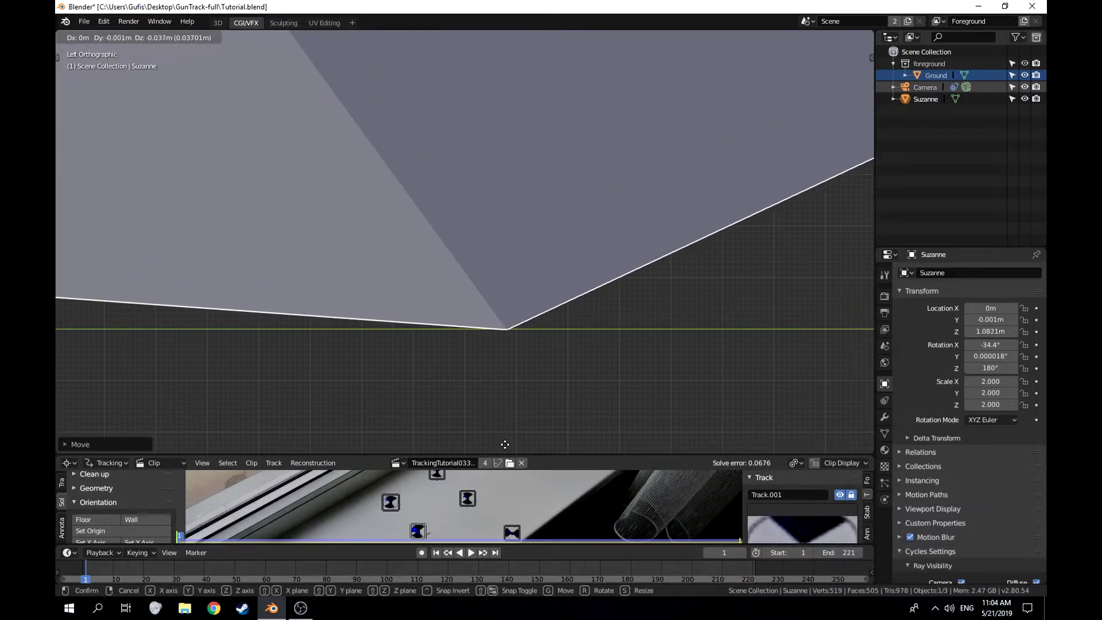
click(505, 445)
scroll(393, 303, down, 8)
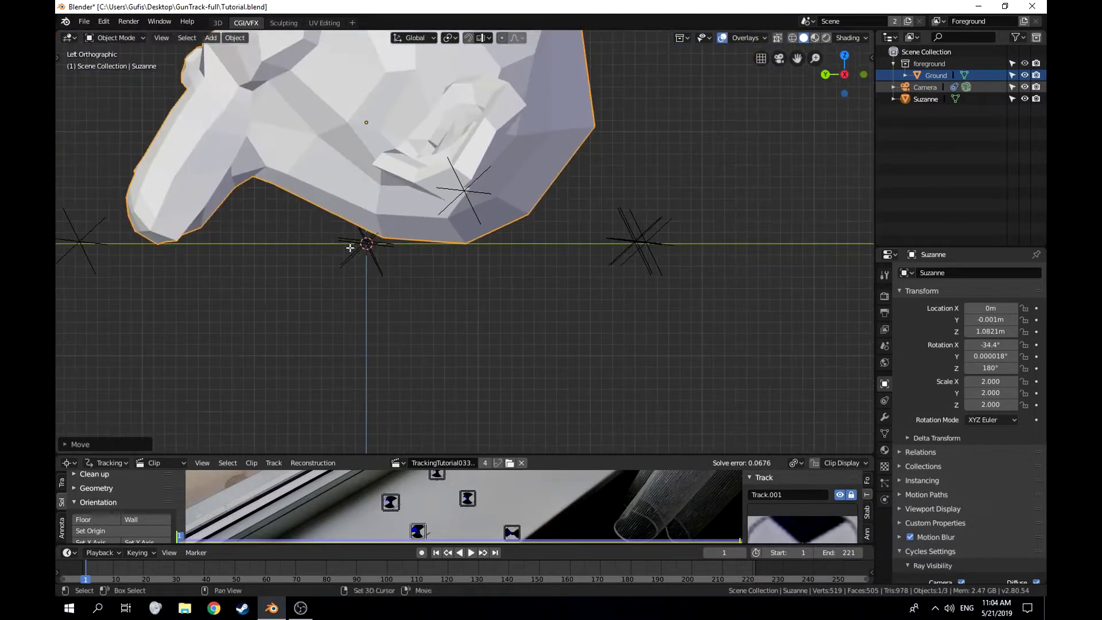
scroll(278, 233, up, 2)
scroll(273, 232, down, 7)
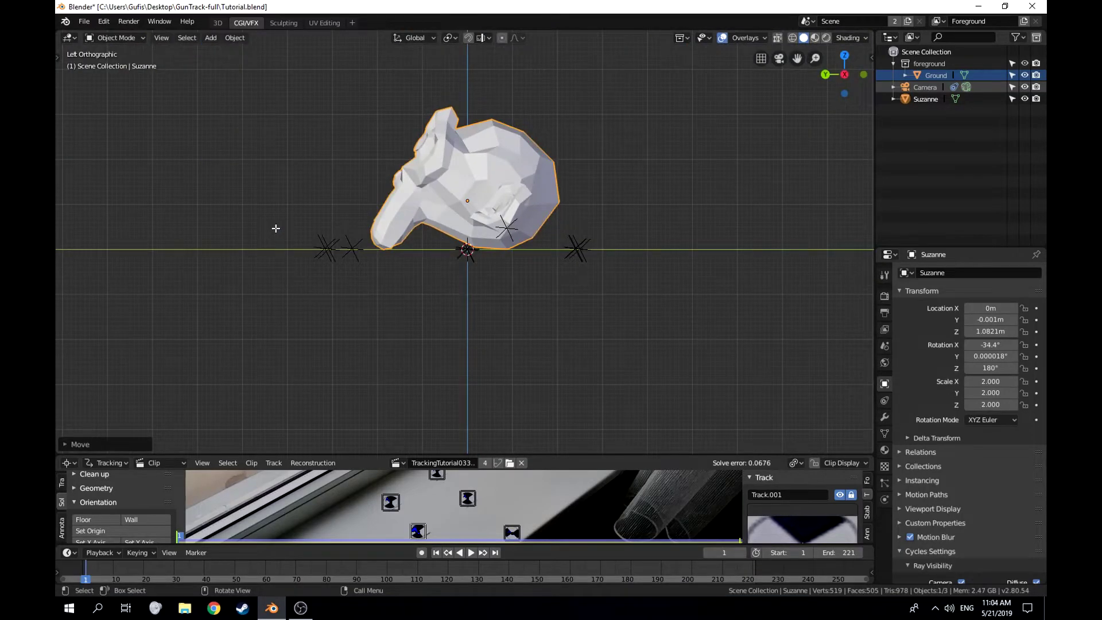
Play the tracked shot through the camera and check how the monkey sits on the windowsill
key(KP_0)
scroll(286, 229, up, 3)
key(Home)
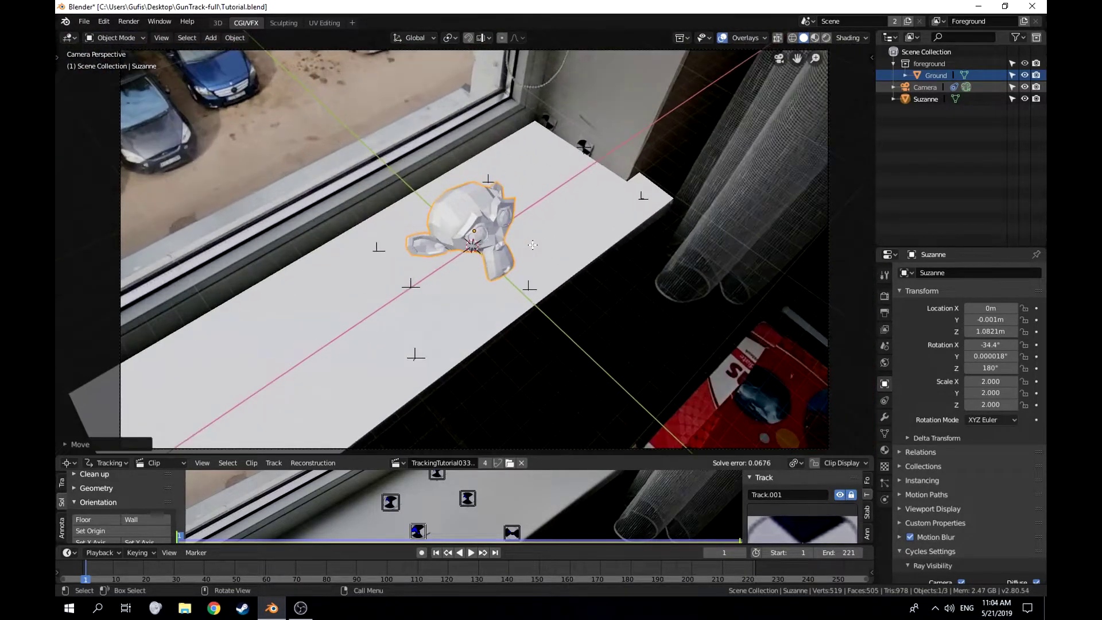
key(space)
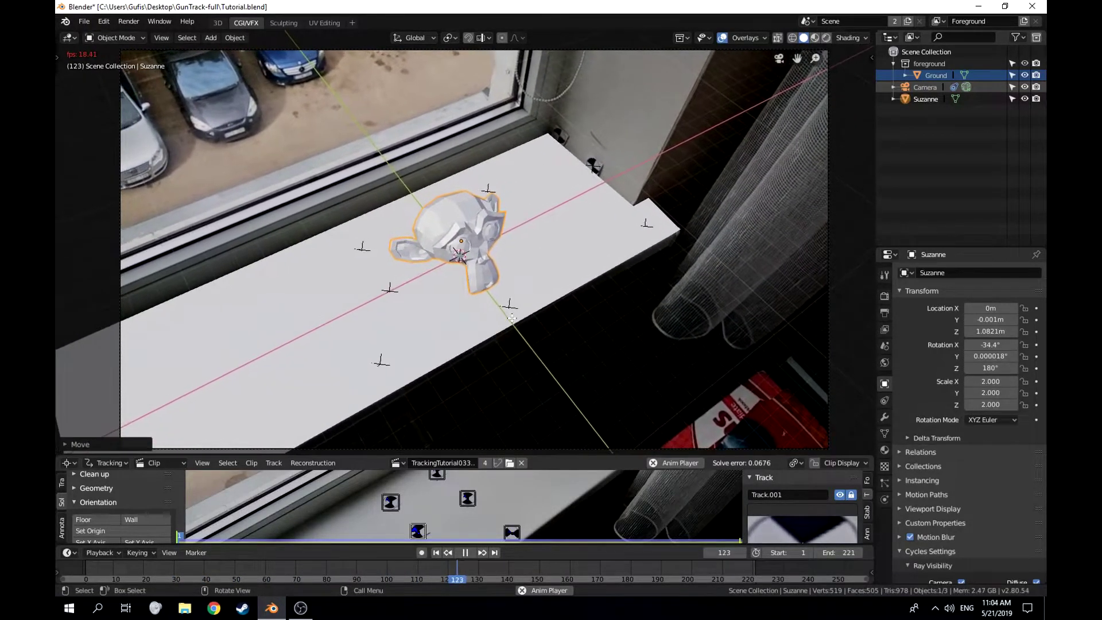
key(space)
middle_drag(598, 332, 457, 277)
key(KP_0)
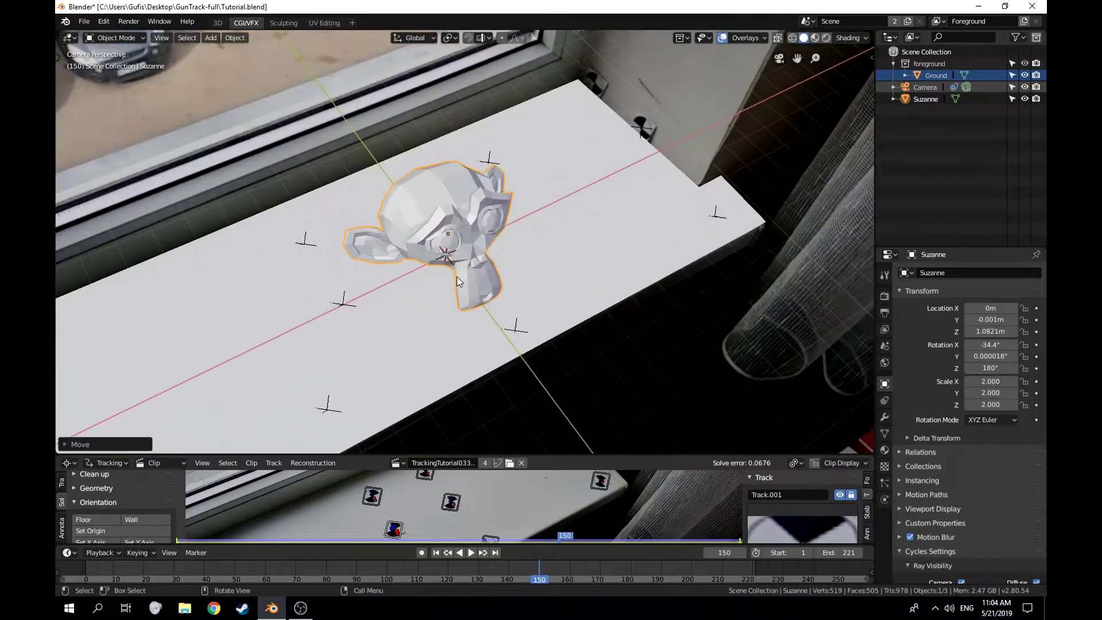
Switch the camera view to rendered shading to preview the monkey and its shadow on the sill
scroll(457, 277, down, 3)
scroll(457, 276, up, 1)
scroll(457, 277, down, 1)
scroll(457, 277, up, 1)
scroll(459, 277, down, 2)
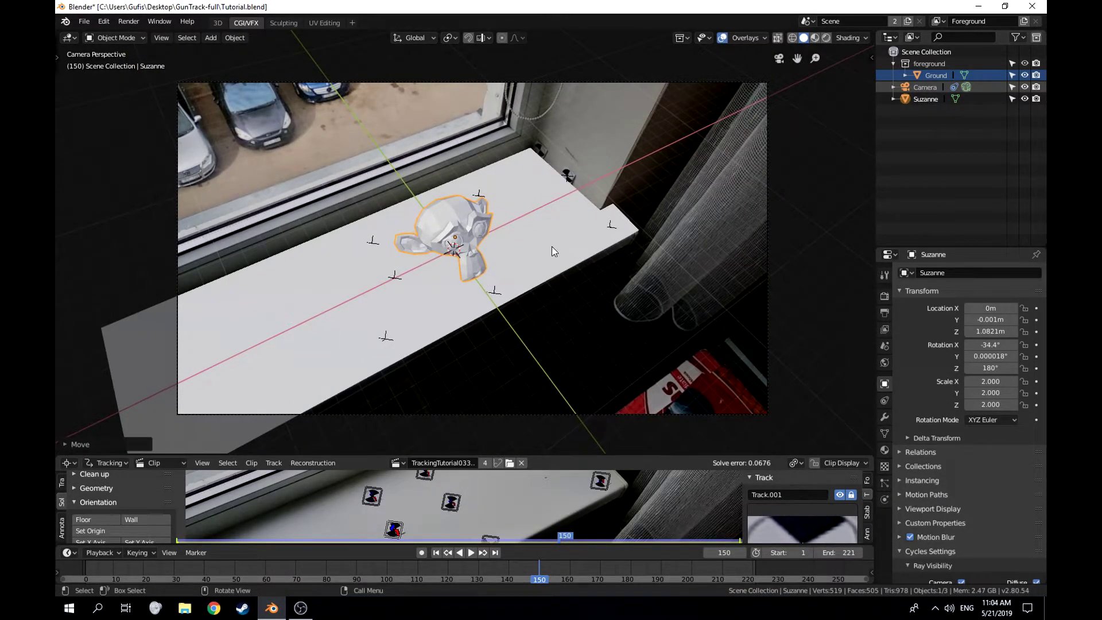
scroll(472, 255, up, 2)
scroll(472, 255, down, 3)
key(z)
click(480, 143)
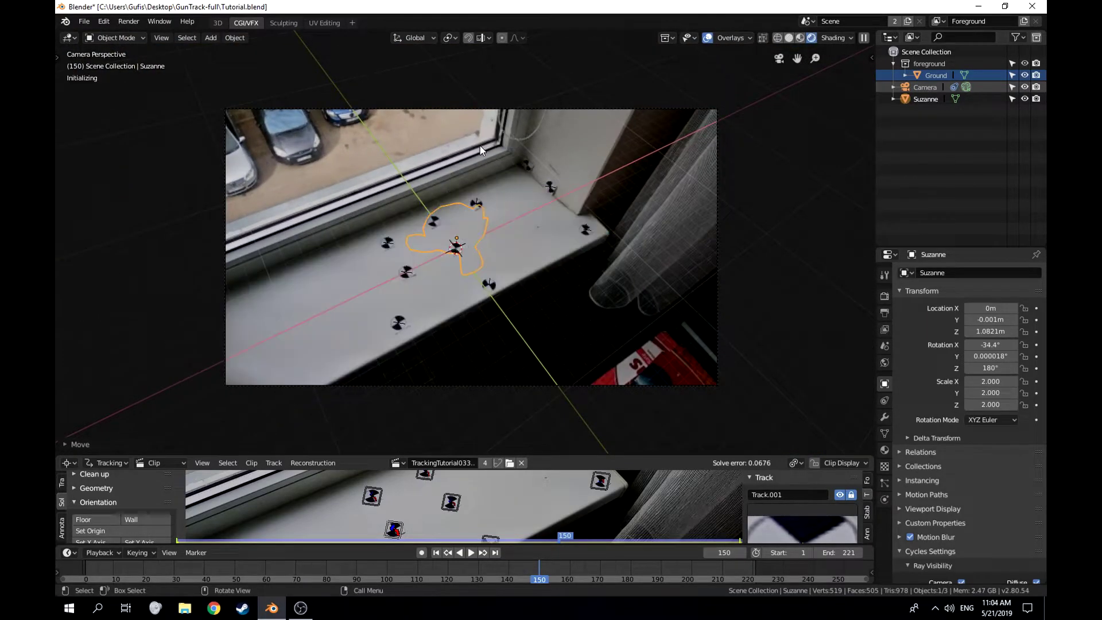
scroll(535, 246, up, 2)
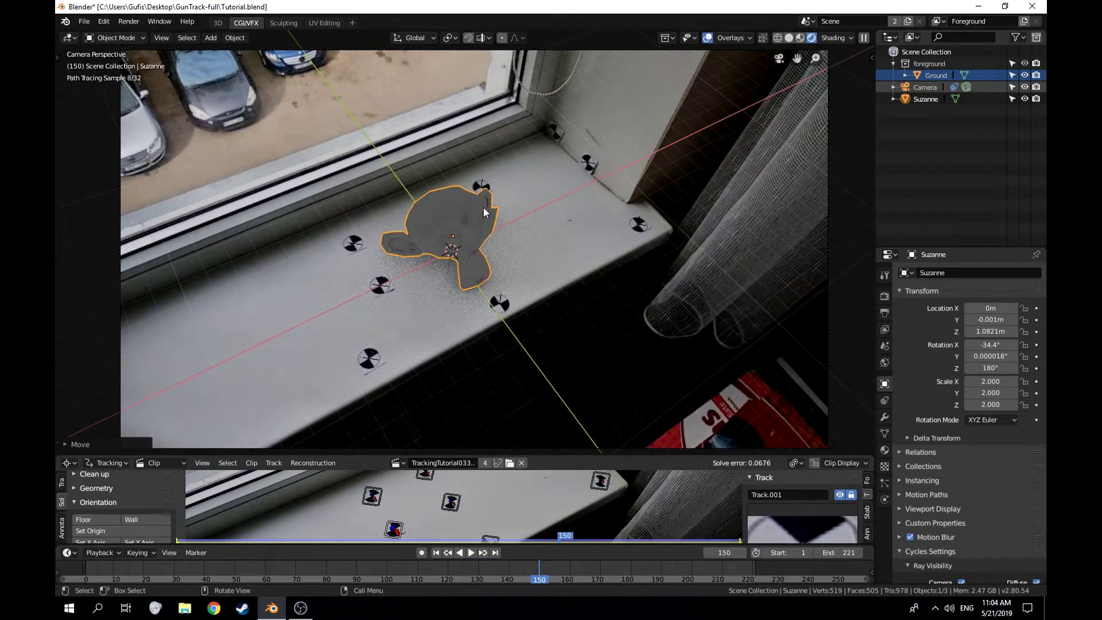
scroll(451, 232, up, 2)
scroll(457, 233, down, 2)
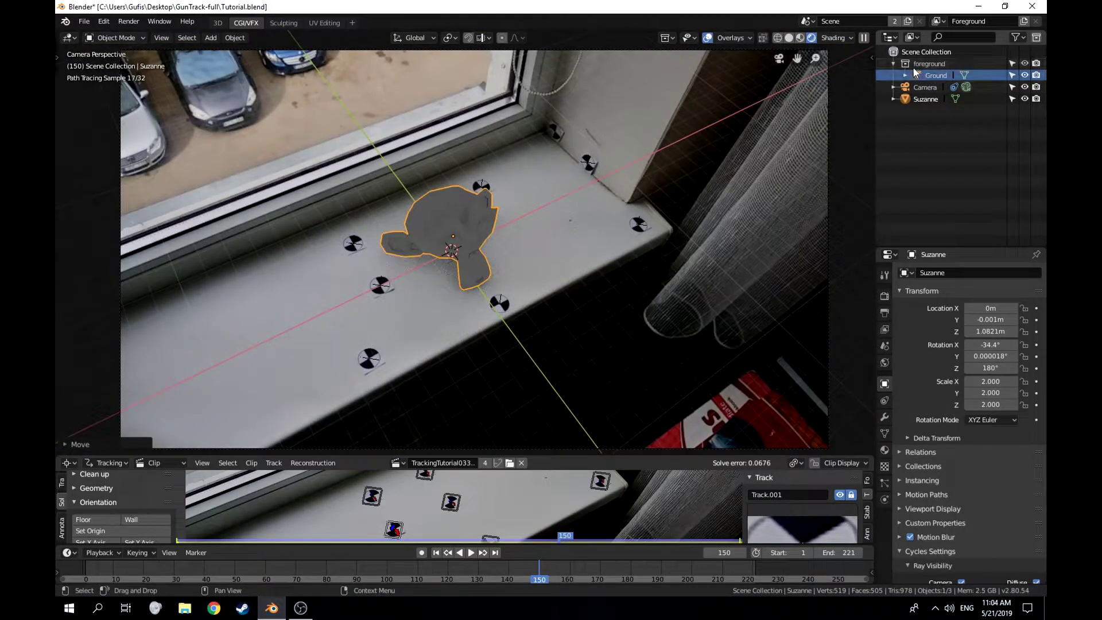
Move the monkey and the camera into the foreground collection
click(926, 98)
drag(925, 100, 930, 65)
scroll(518, 185, down, 1)
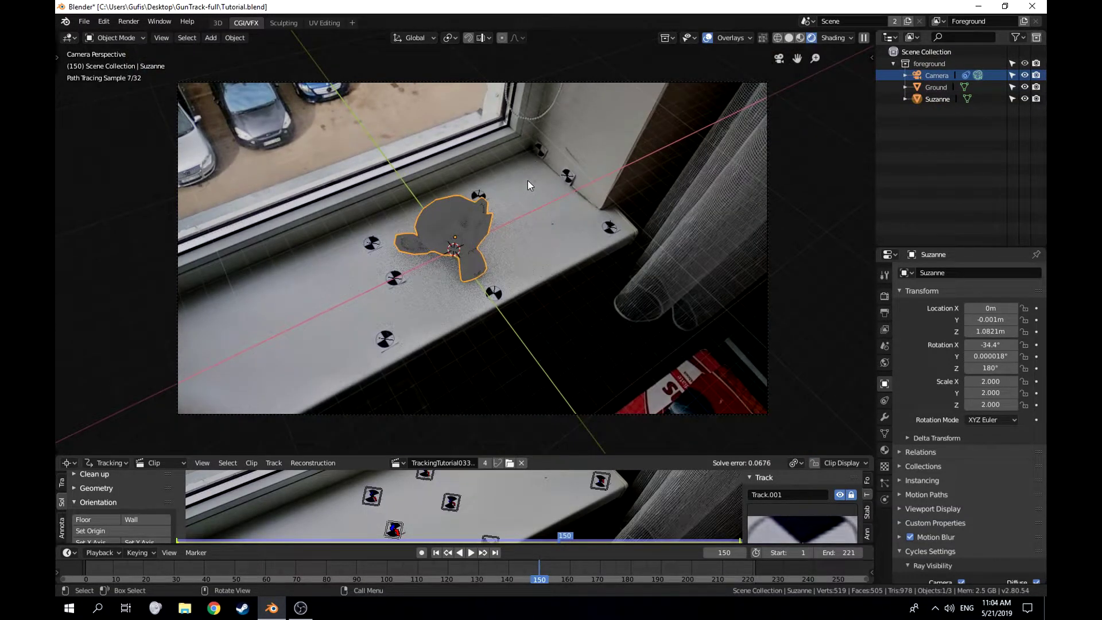
scroll(528, 180, up, 1)
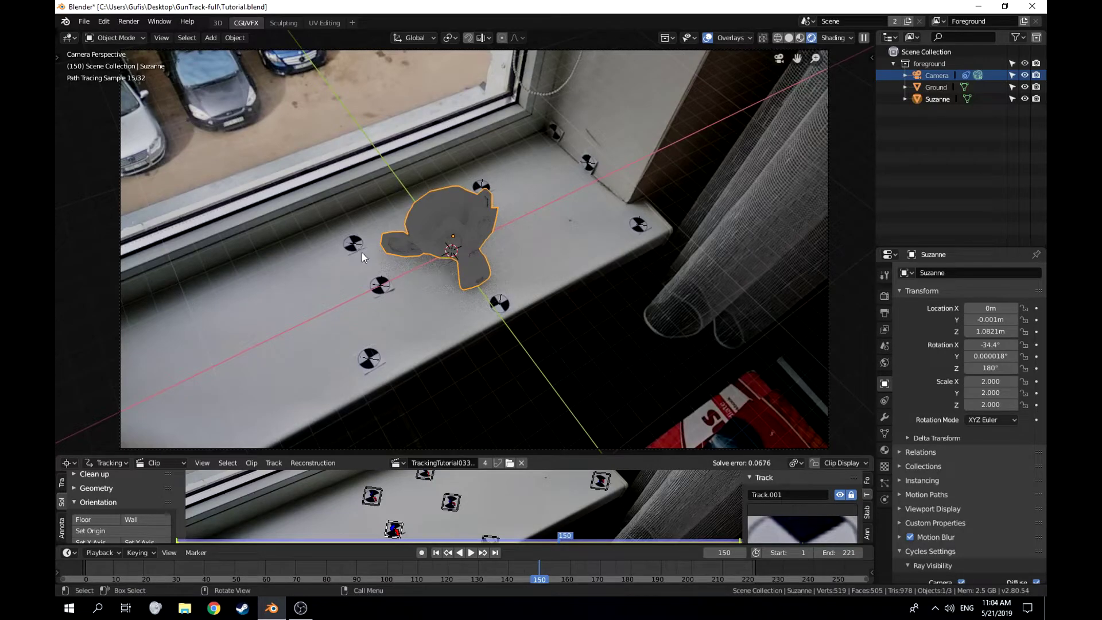
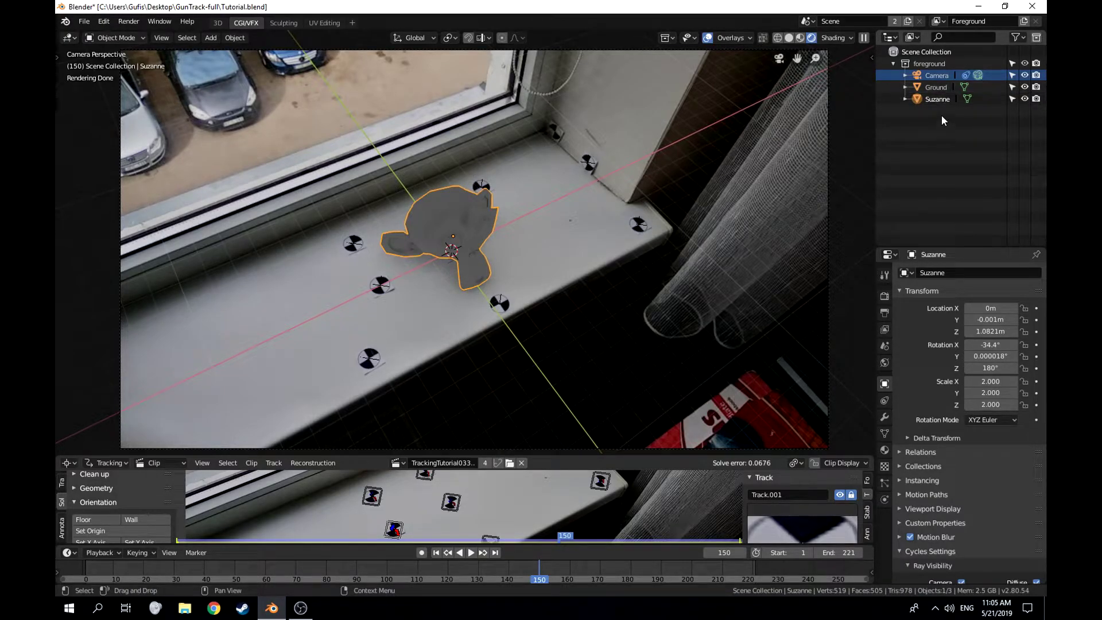
Add a Sun light at the world origin beneath the monkey
click(893, 63)
click(893, 63)
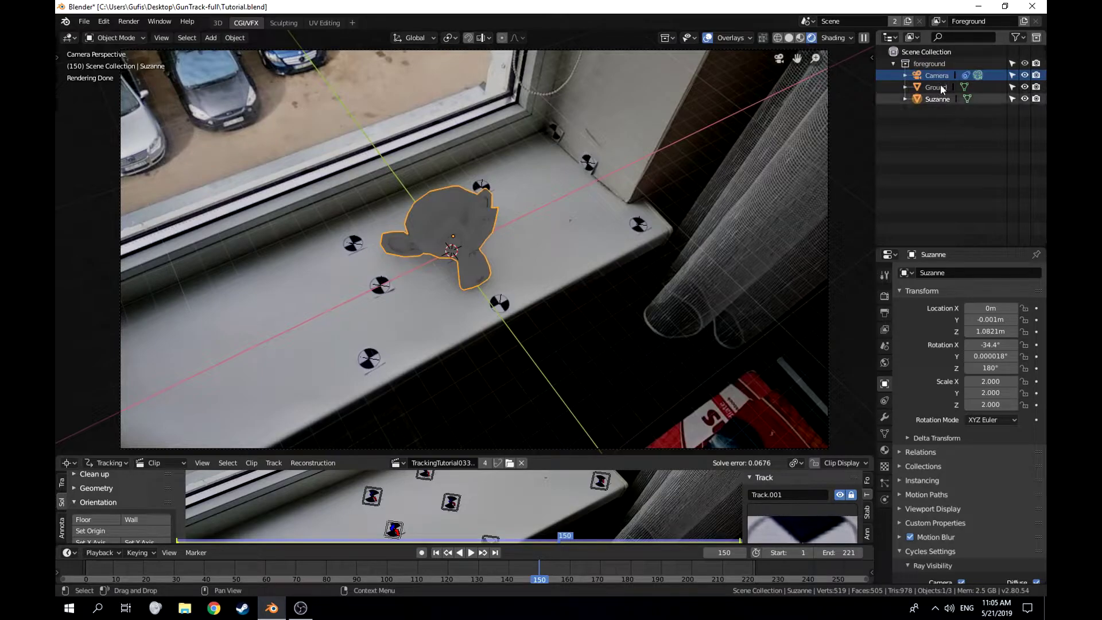
key(shift+a)
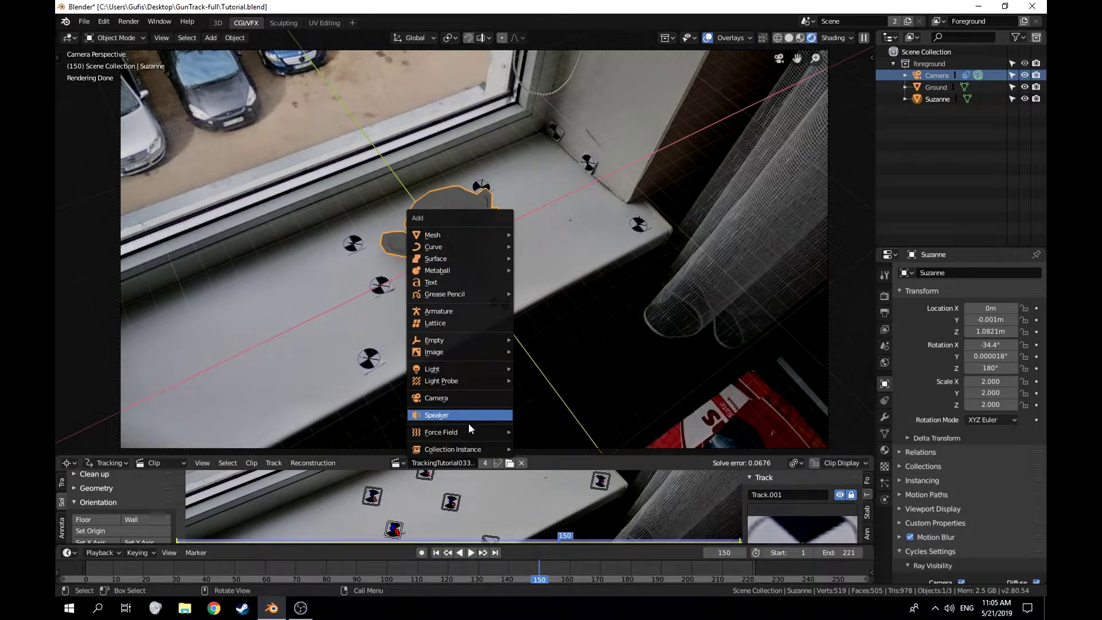
mouse_move(470, 369)
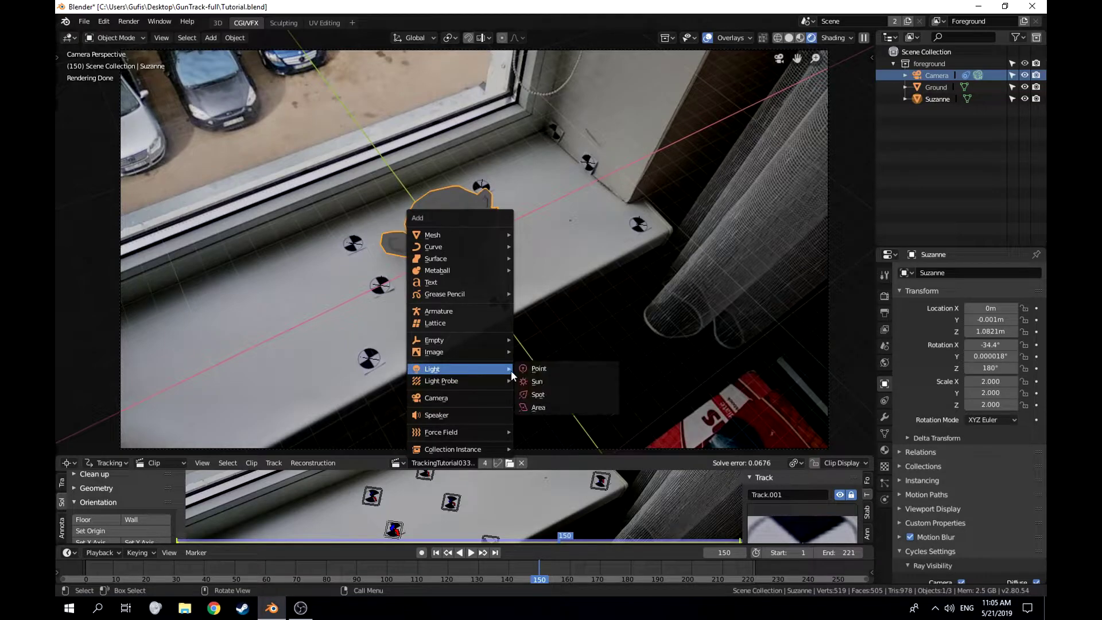
click(542, 380)
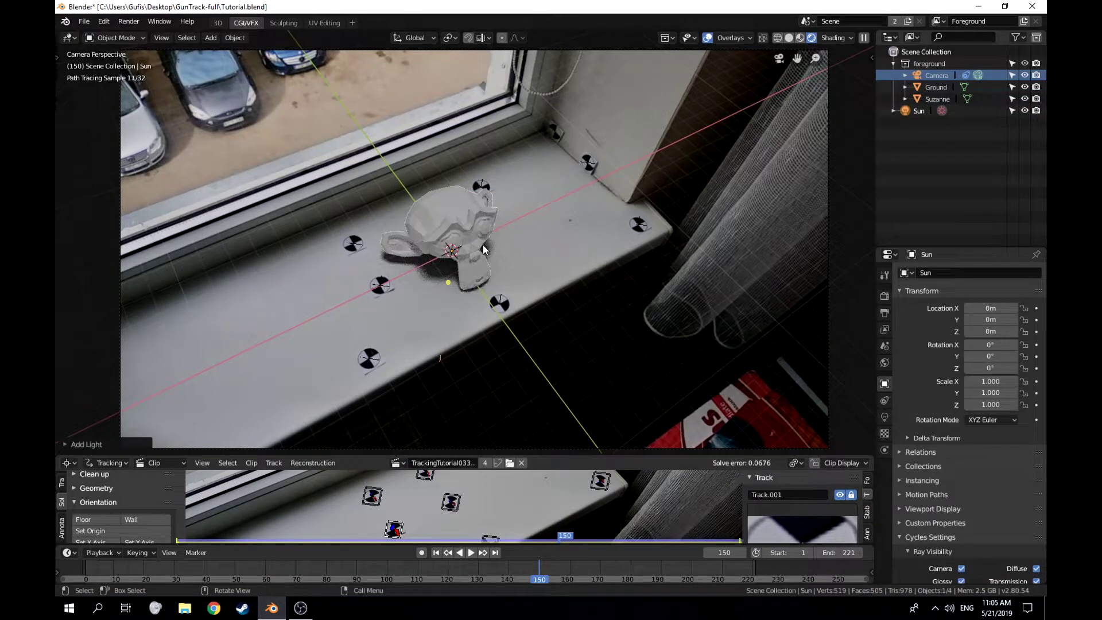
scroll(494, 288, up, 2)
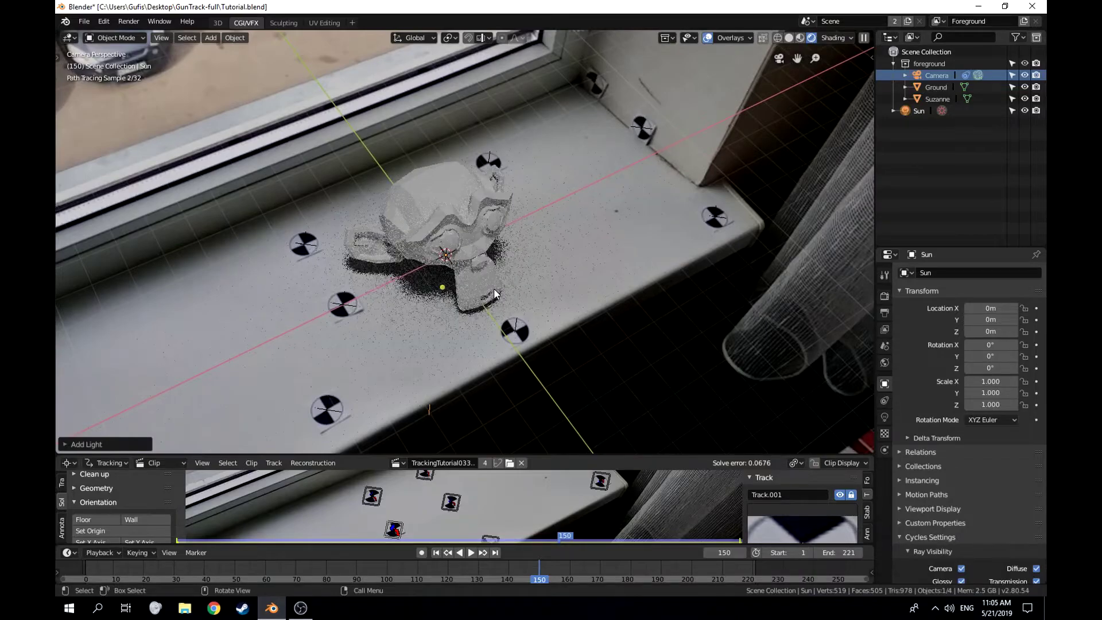
scroll(493, 288, down, 2)
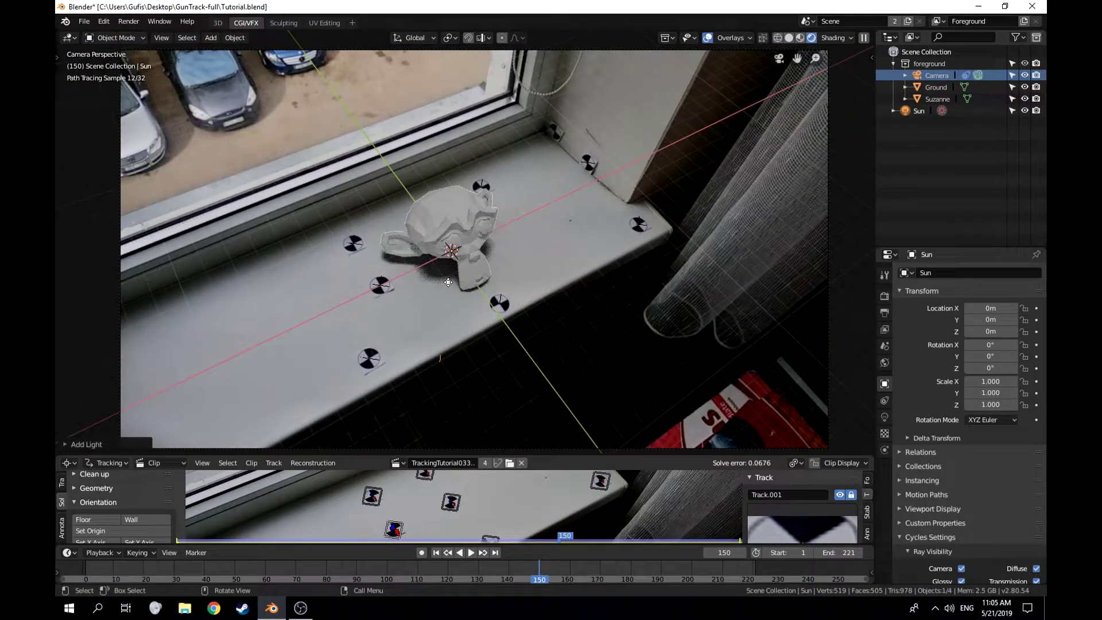
Aim the sun from the window toward the room, at about X 50.3°, Y 1.7° and Z -0.4° rotation
key(r)
key(r)
click(558, 295)
middle_drag(559, 294, 566, 257)
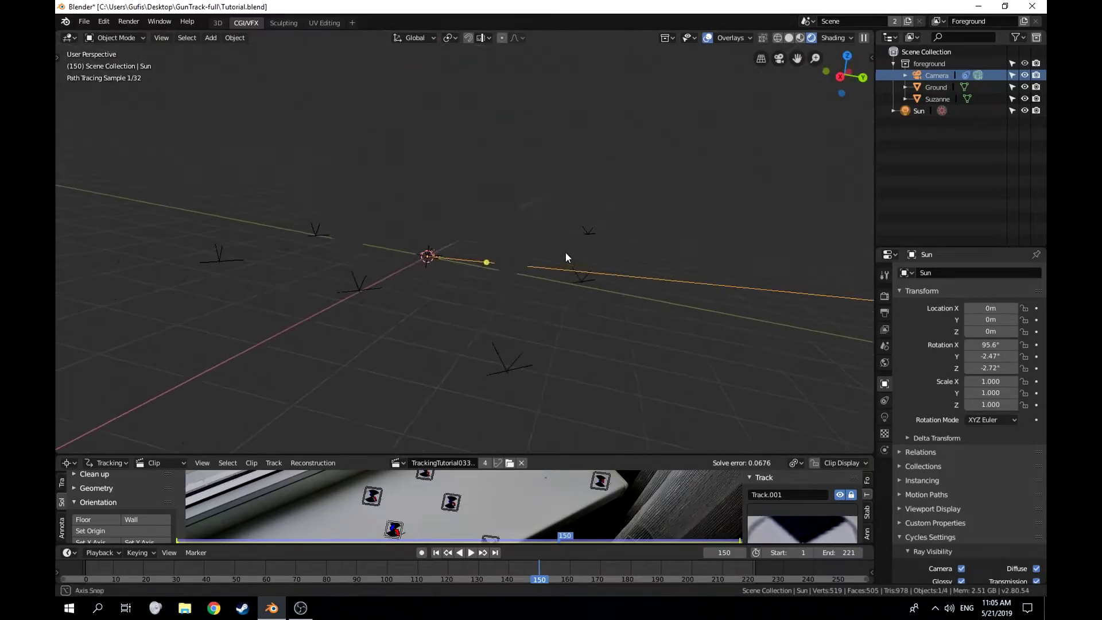
click(840, 76)
drag(500, 250, 528, 305)
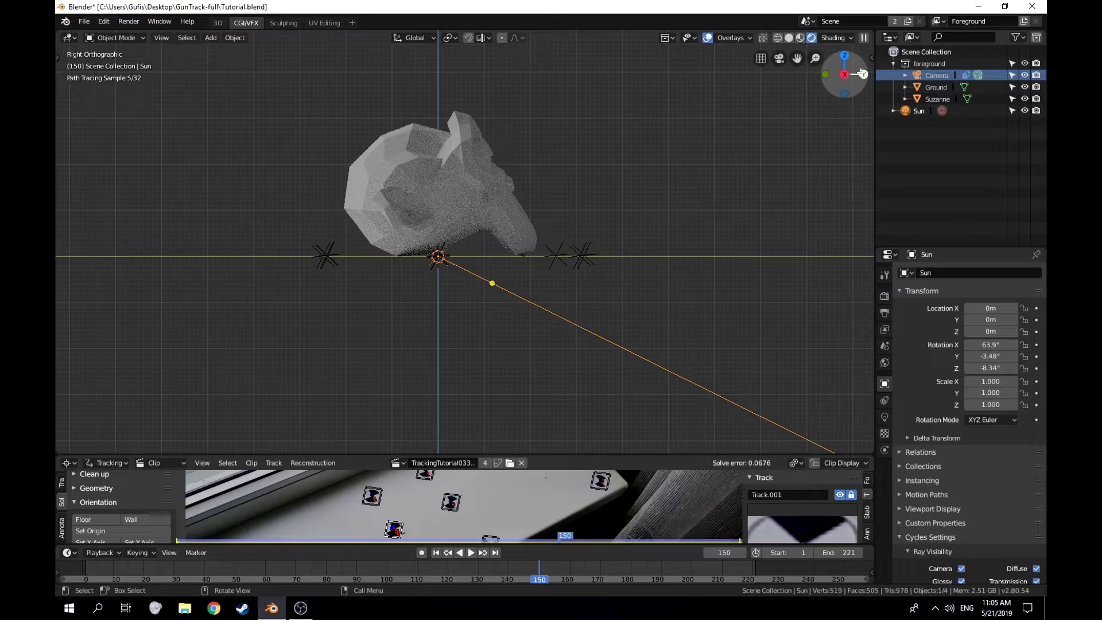
click(860, 73)
drag(421, 283, 431, 295)
click(826, 75)
middle_drag(546, 197, 463, 197)
key(KP_0)
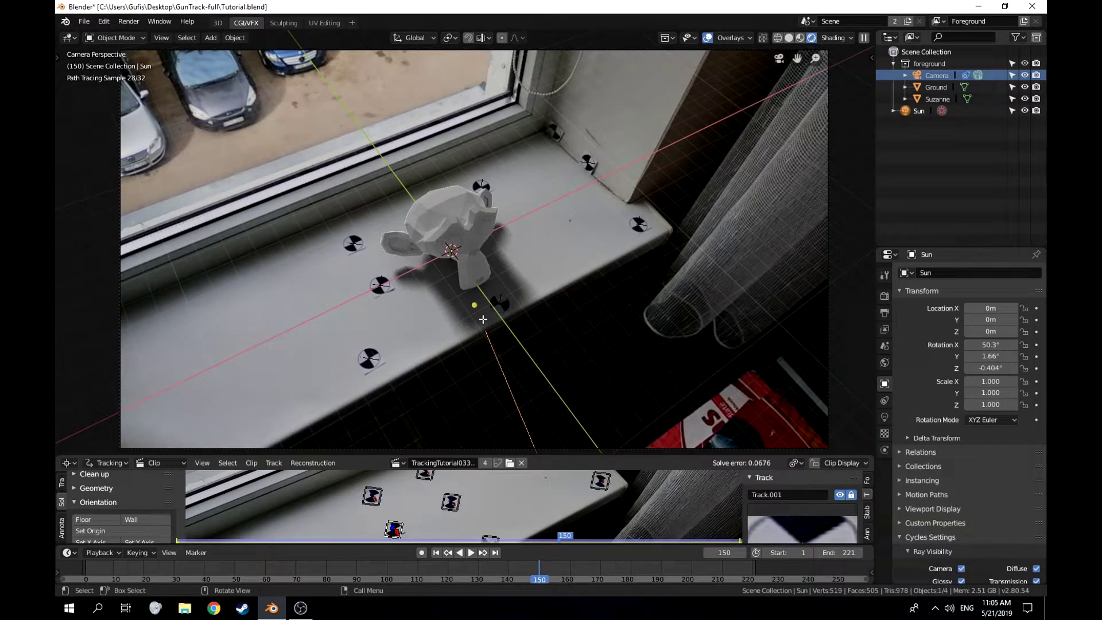
Steepen the sun's direction to about X 30.4°, Y -5.5° and Z -5° rotation to shorten the monkey's shadow
drag(474, 307, 475, 306)
key(KP_0)
scroll(481, 292, up, 2)
middle_drag(481, 292, 492, 229)
drag(438, 256, 453, 291)
middle_drag(473, 315, 600, 286)
drag(503, 283, 484, 293)
middle_drag(536, 283, 476, 341)
key(KP_0)
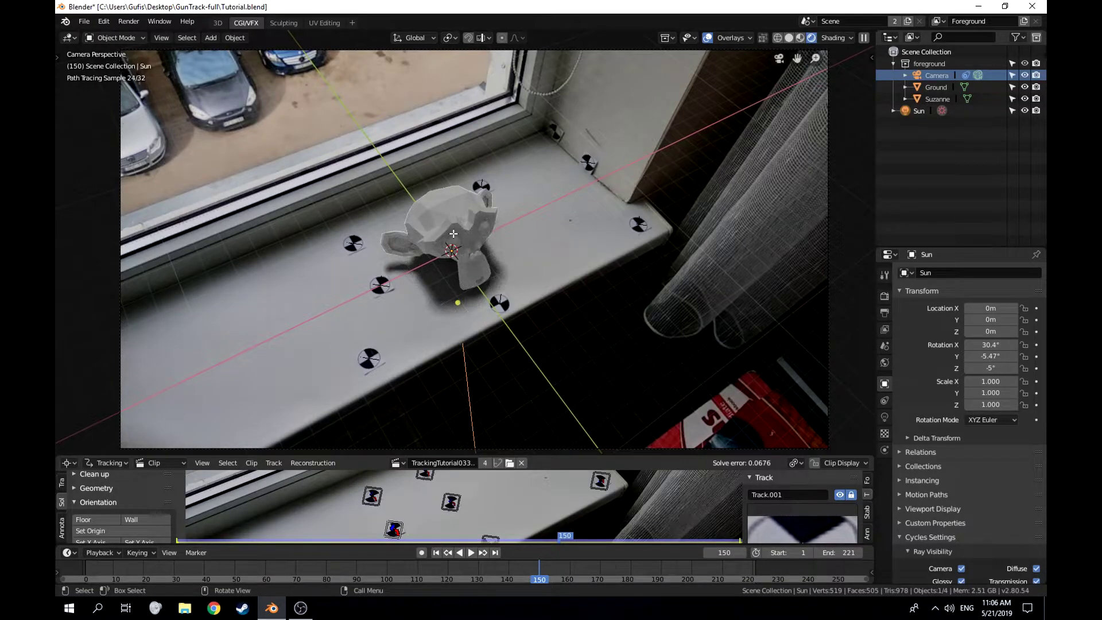
Refine the sun's aim from the side and back views to about X 29°, Y 0.08° and Z 5.6° rotation
middle_drag(540, 303, 482, 247)
drag(430, 308, 443, 303)
middle_drag(444, 302, 488, 298)
drag(488, 299, 519, 266)
middle_drag(519, 266, 388, 311)
click(828, 76)
mouse_move(486, 287)
mouse_down()
mouse_move(472, 315)
mouse_move(481, 306)
mouse_up()
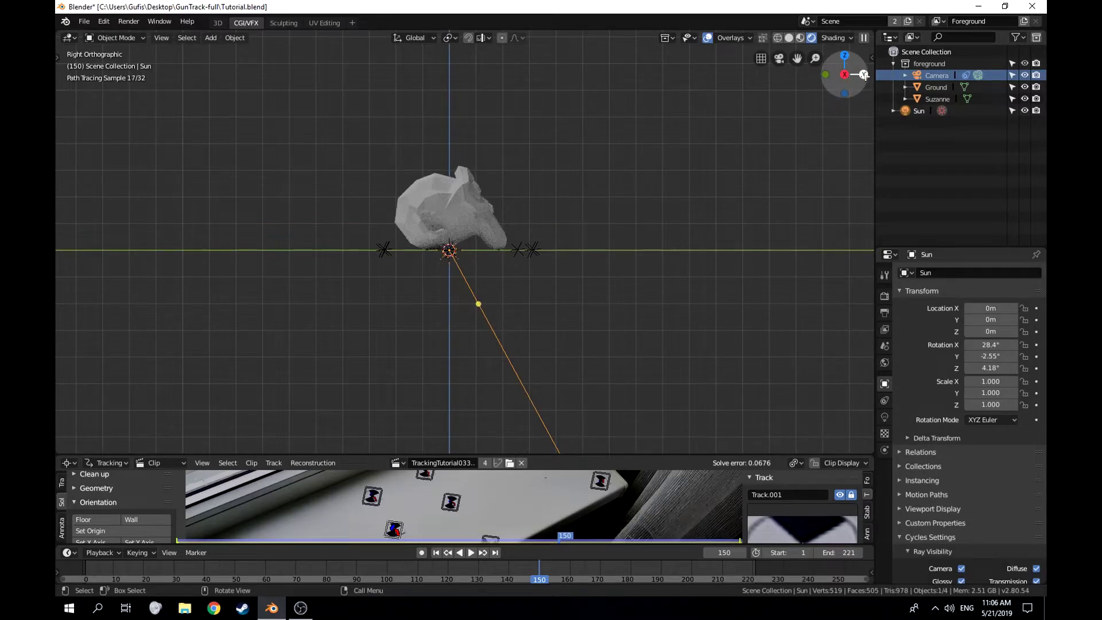
key(KP_5)
click(863, 74)
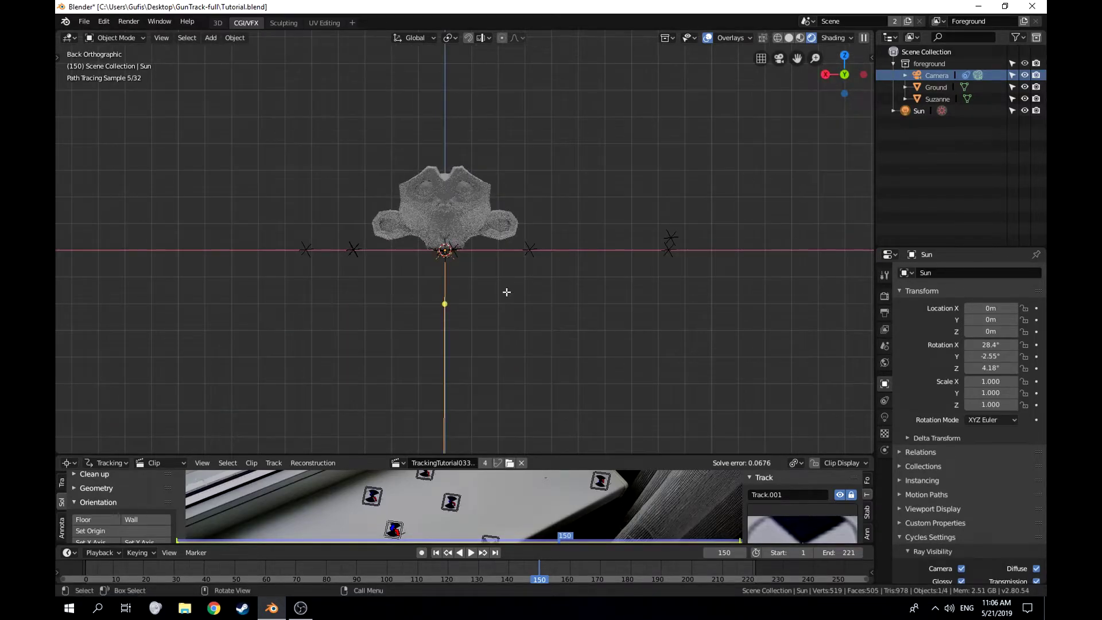
mouse_move(445, 306)
middle_down()
mouse_move(510, 291)
mouse_move(514, 328)
mouse_move(658, 292)
mouse_move(590, 296)
middle_up()
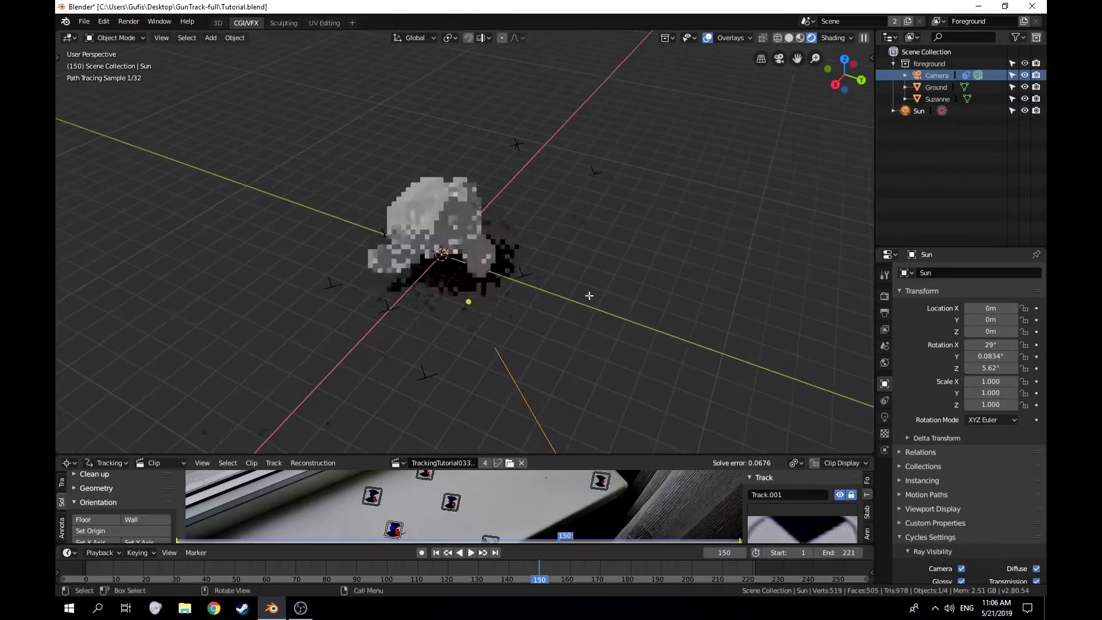
From the camera view, move the monkey along the Y axis toward the room, to about Y -0.66 m
key(KP_0)
key(Right)
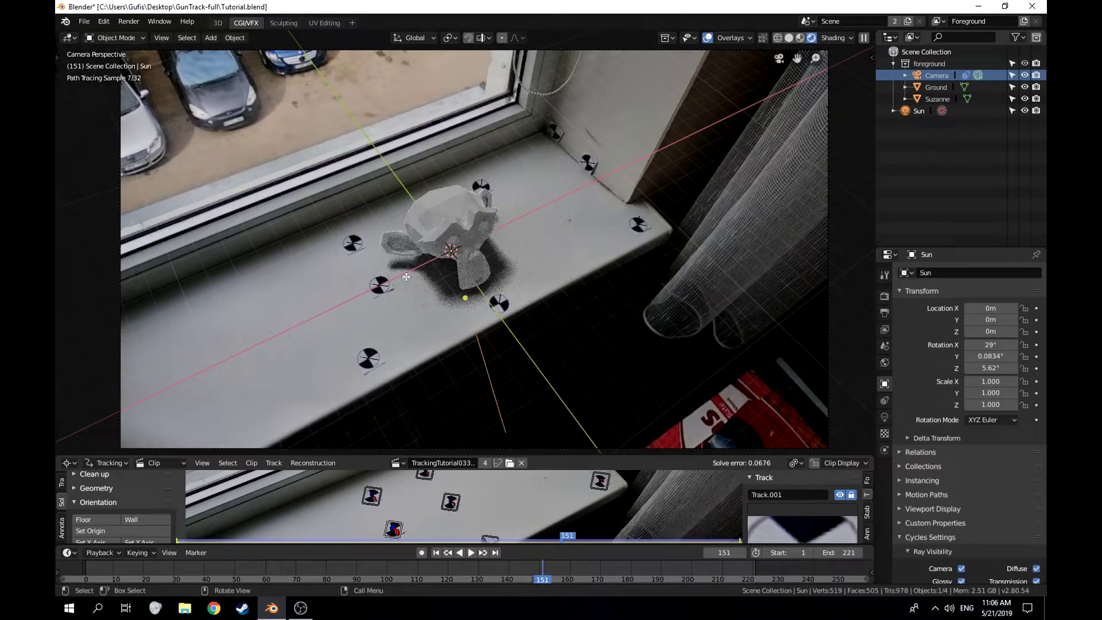
click(450, 209)
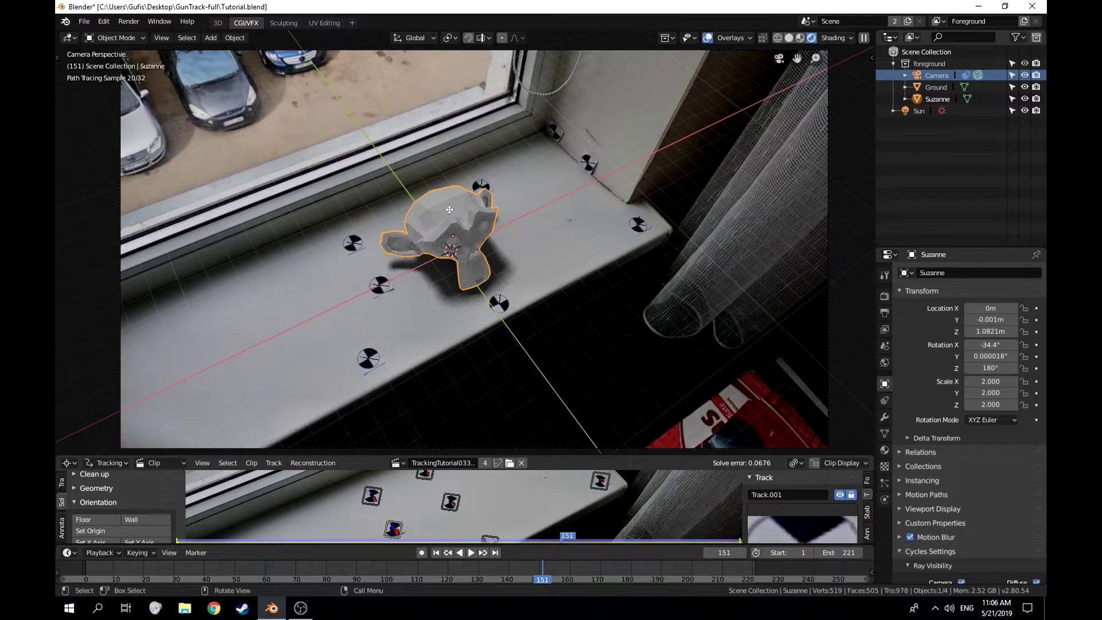
key(g)
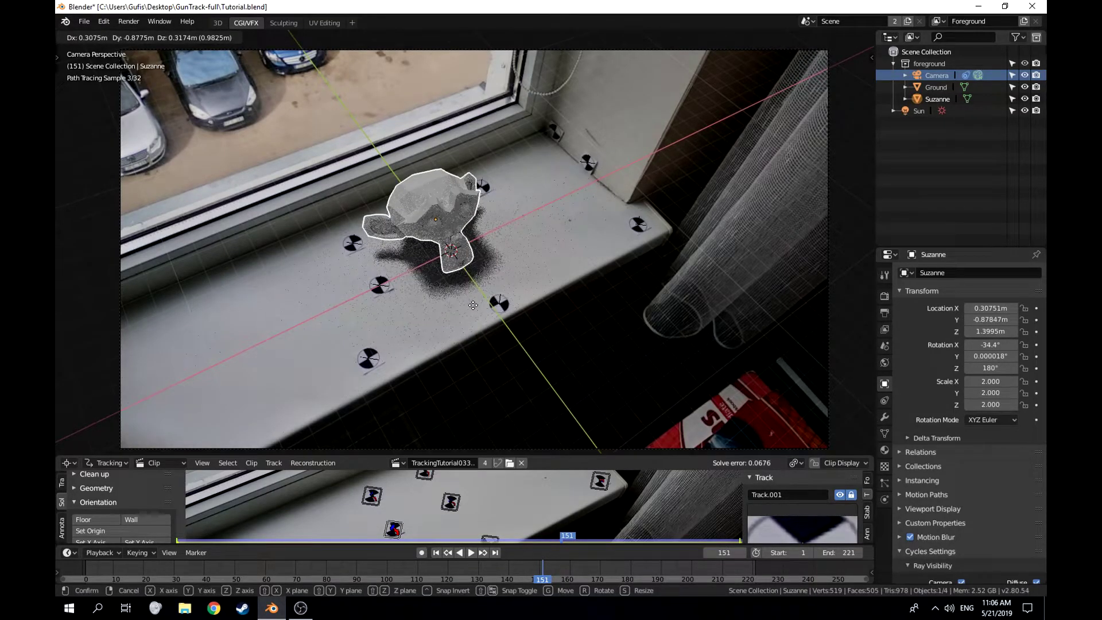
key(y)
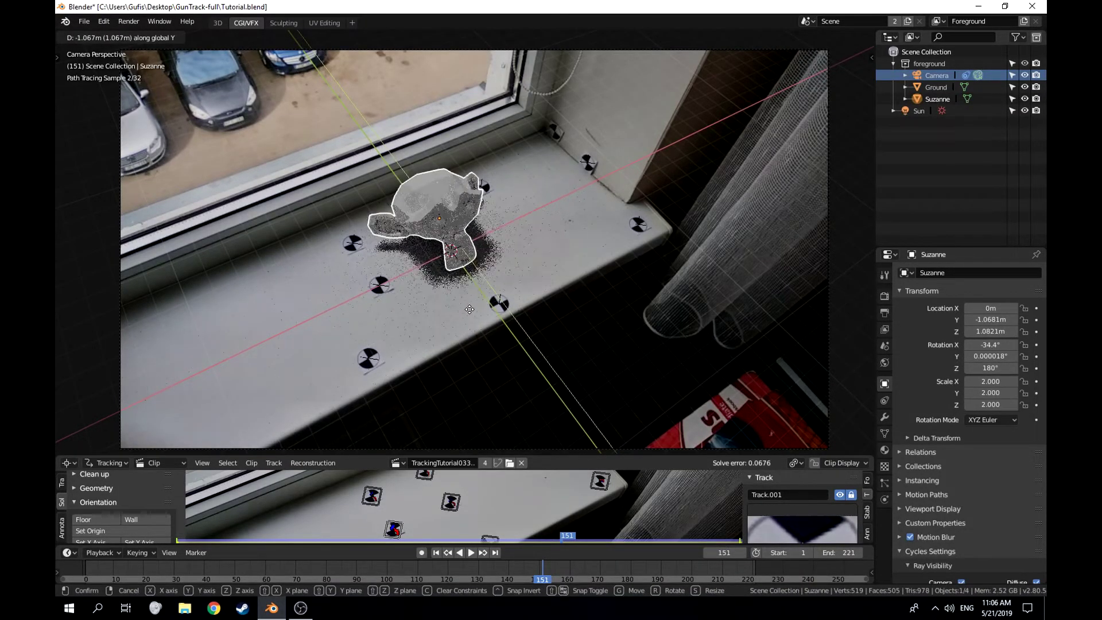
click(494, 327)
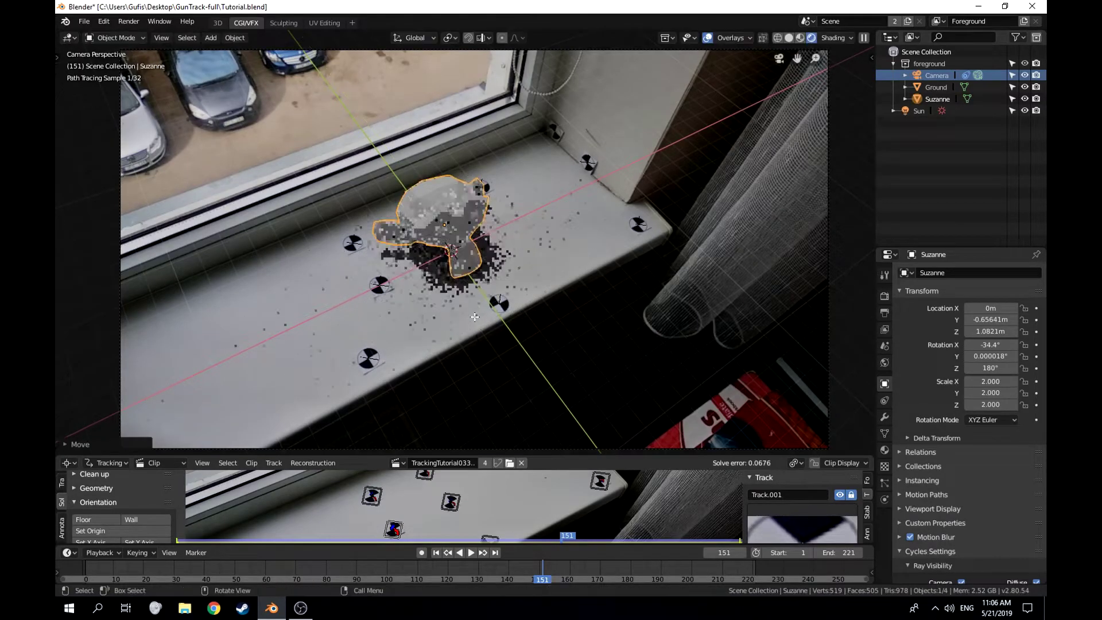
Go to frame 107 and move the monkey along the X axis to about X 1.03 m
scroll(499, 339, down, 5)
scroll(505, 367, up, 2)
key(space)
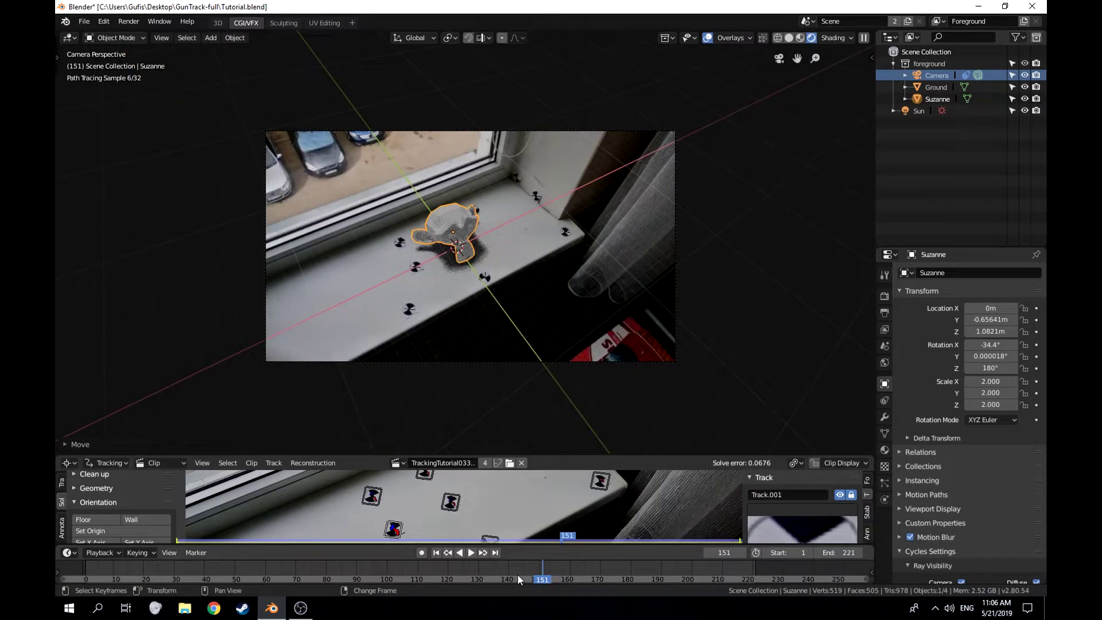
right_drag(453, 570, 408, 573)
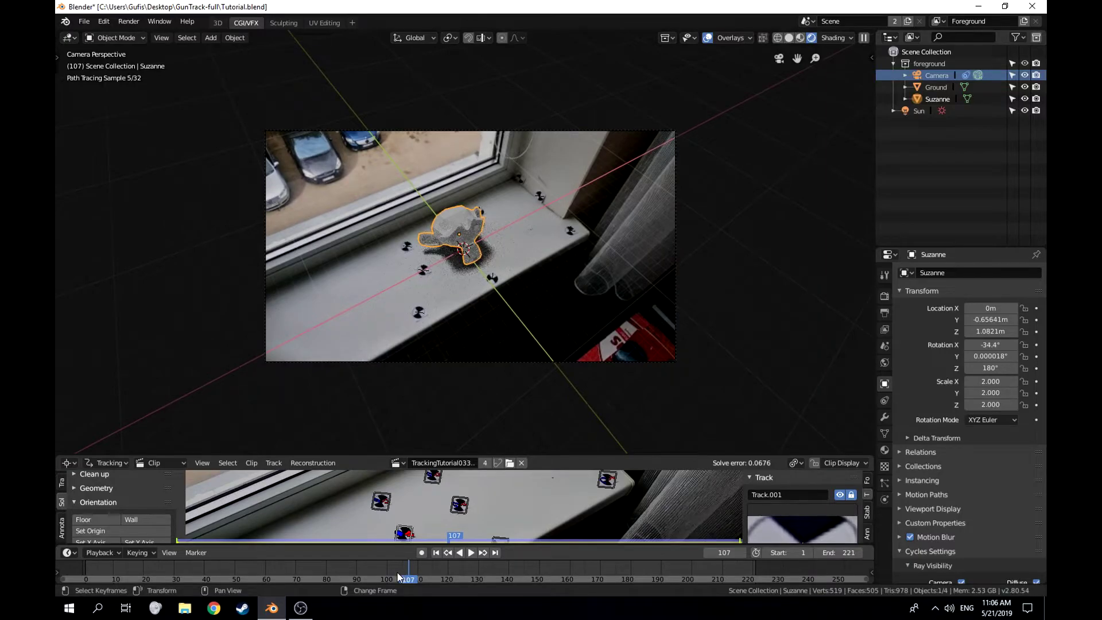
key(g)
key(x)
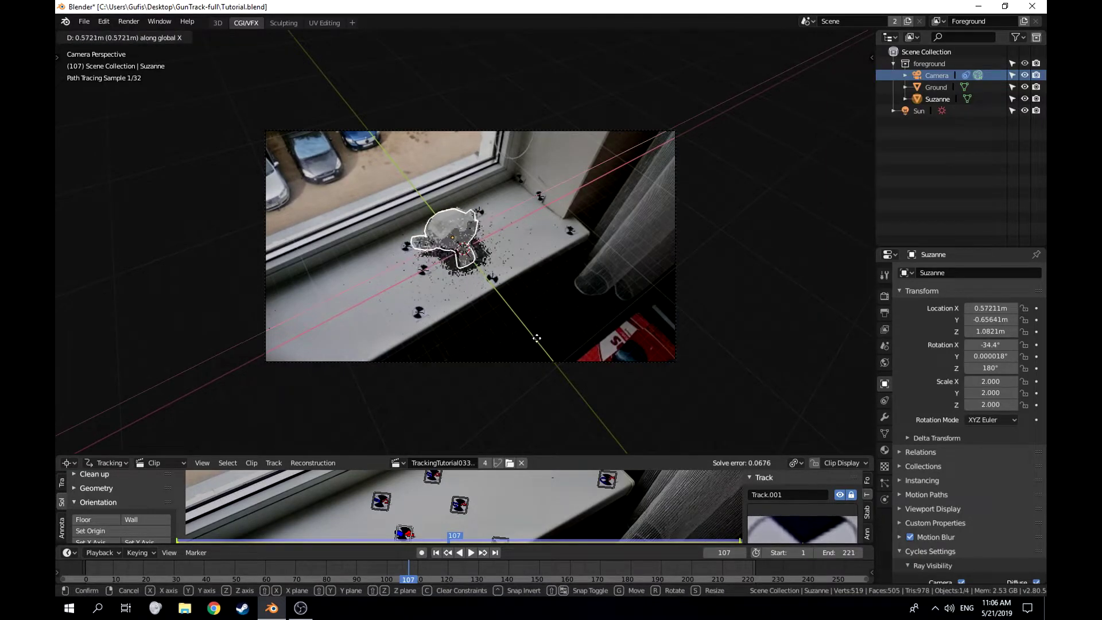
click(545, 361)
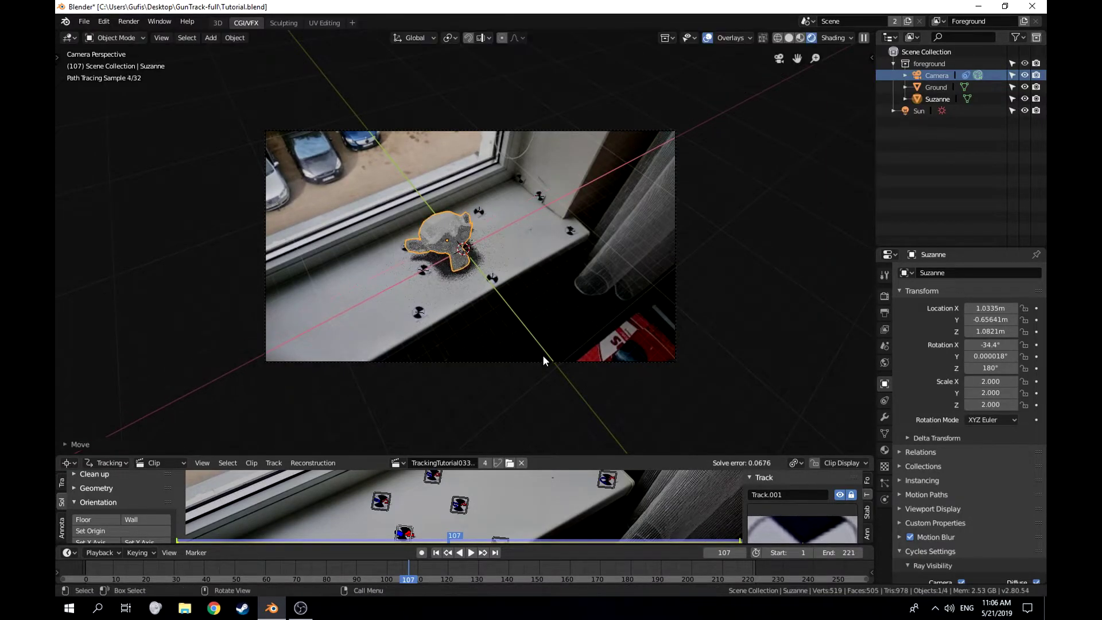
Check the monkey's placement against the footage at several frames up to 192, and examine it closely at frame 107
right_click(540, 566)
right_click(593, 577)
right_click(668, 572)
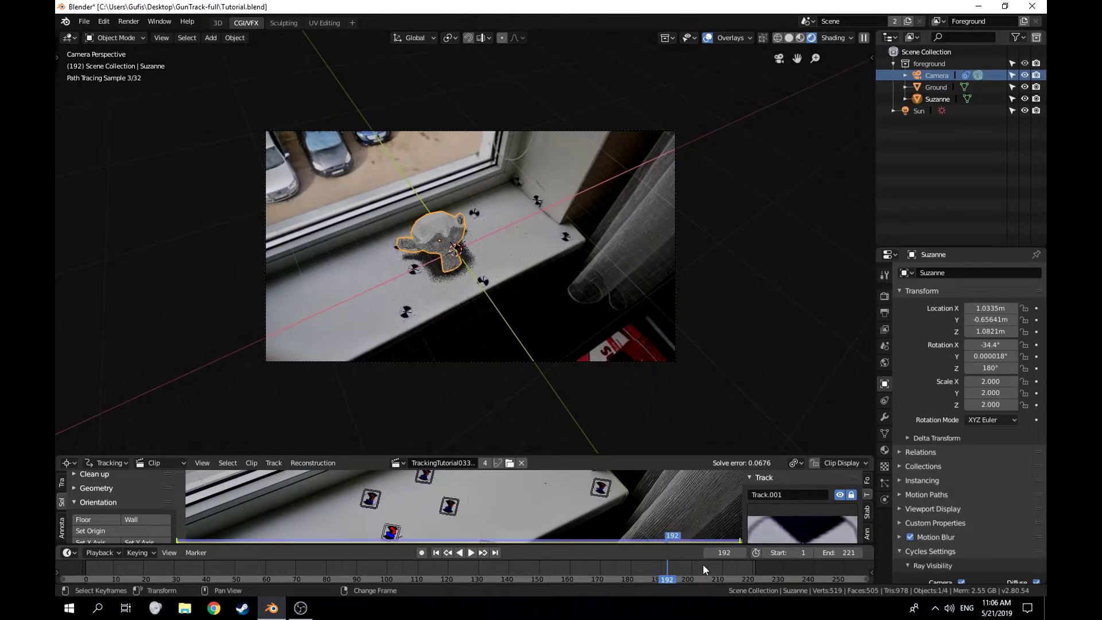
right_click(409, 570)
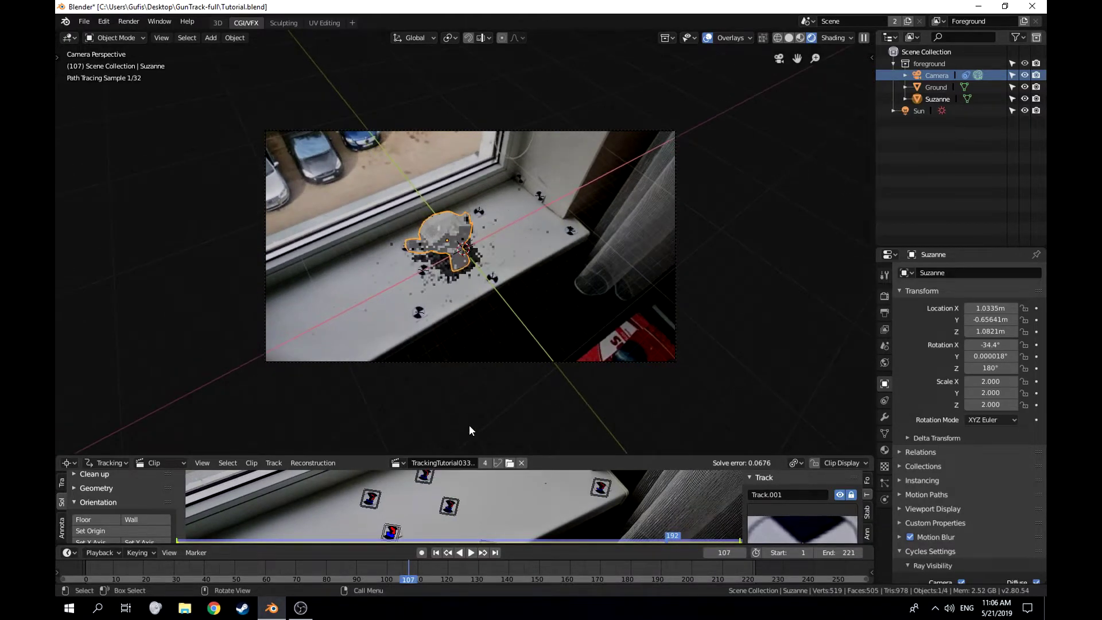
scroll(488, 244, up, 3)
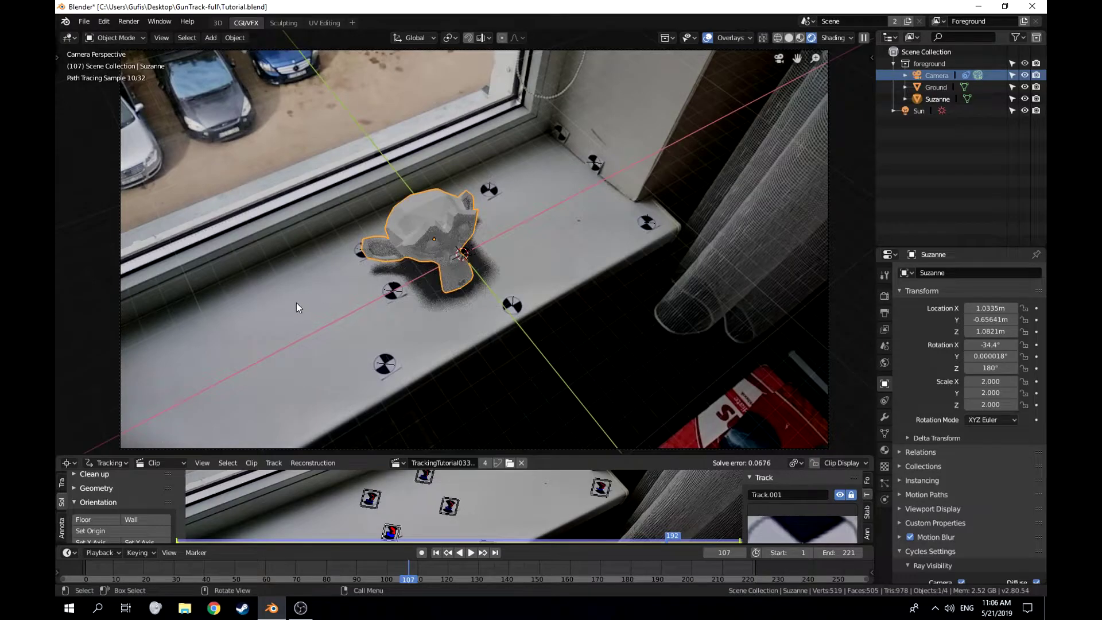
middle_drag(298, 308, 398, 205)
key(KP_0)
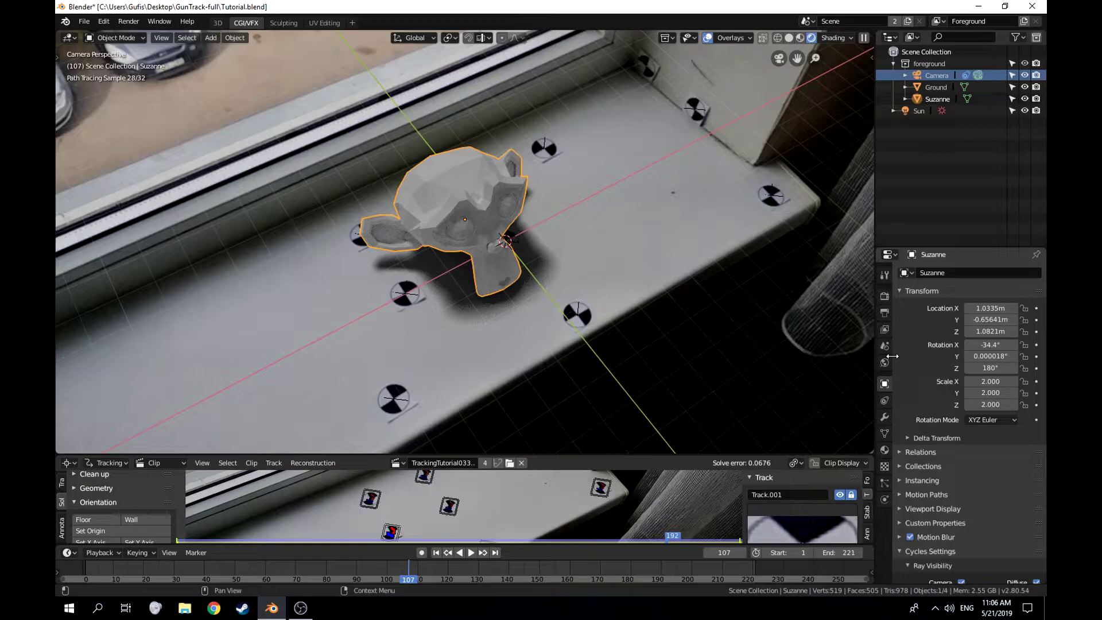
Move the Sun into the foreground collection and enlarge its light size to about 1.1 m
drag(922, 112, 928, 61)
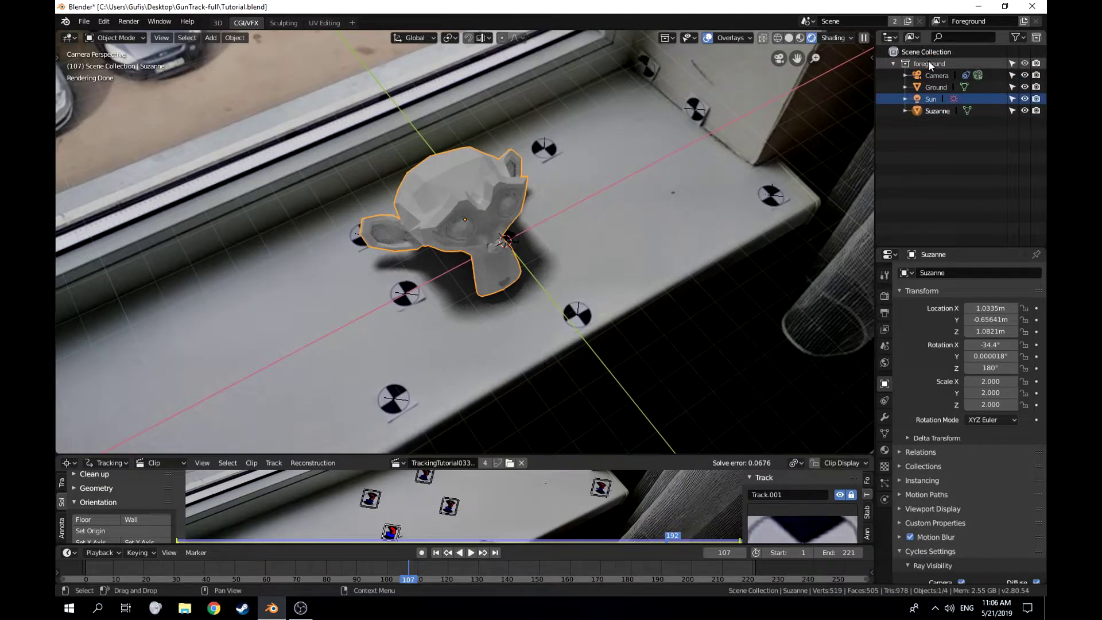
click(933, 100)
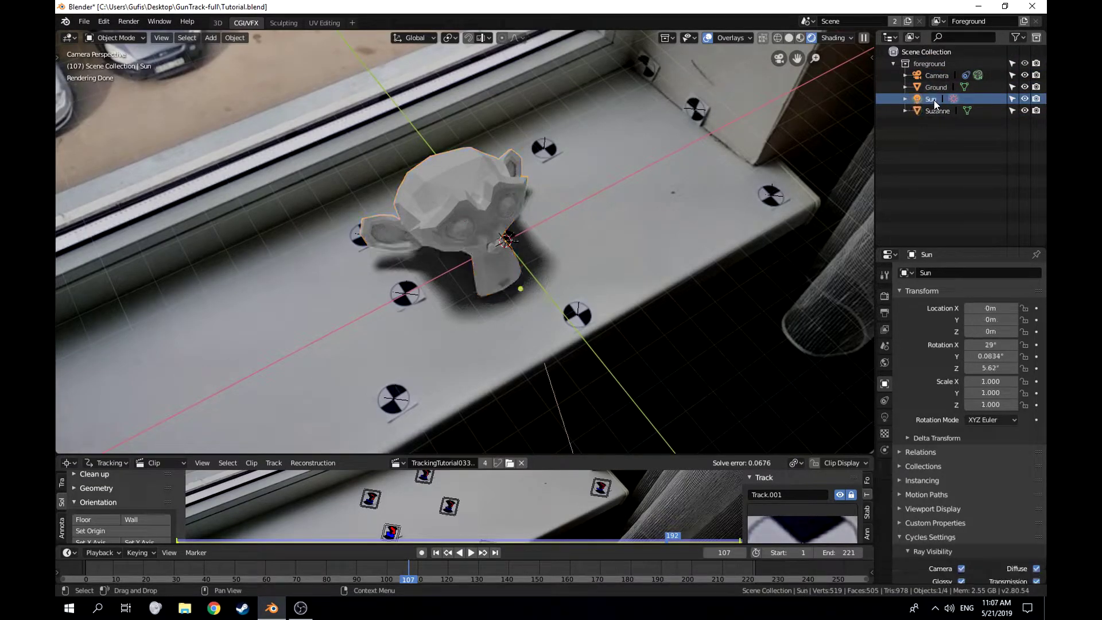
click(885, 418)
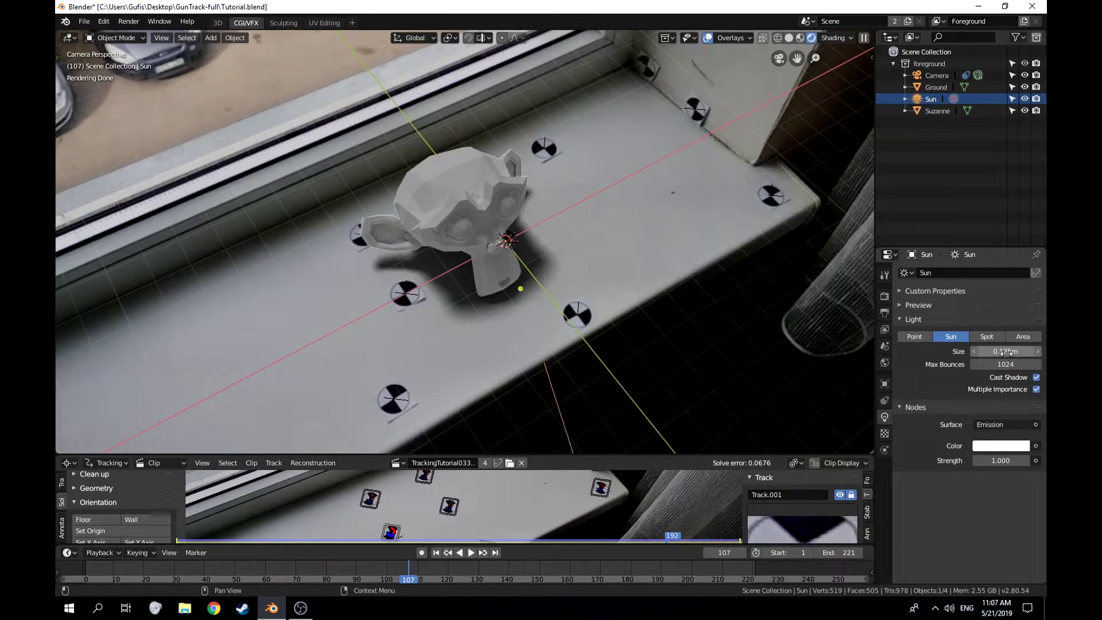
drag(1006, 352, 1039, 352)
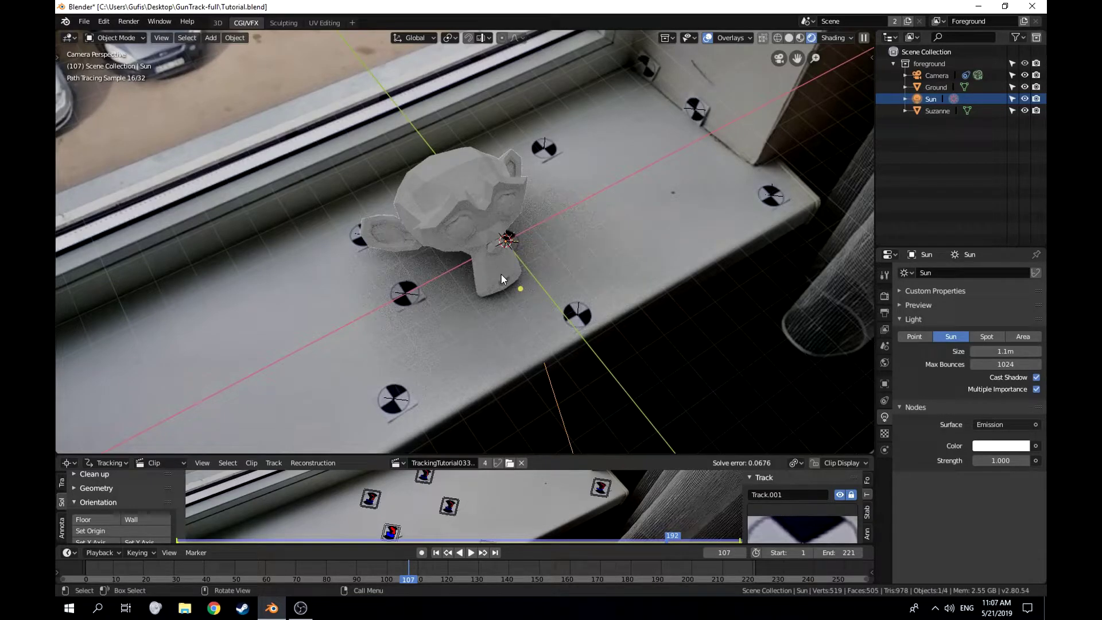
Reduce the sun's light size to 1 m, and further to 0.9 m, to adjust the softness of the monkey's shadow
click(1002, 351)
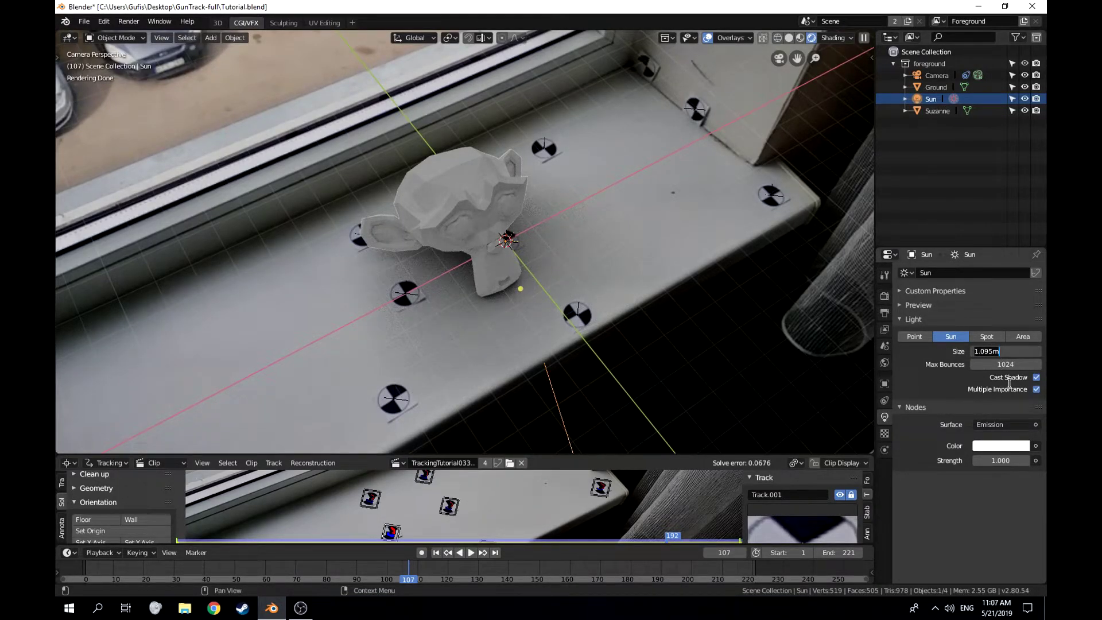
text(1)
key(Return)
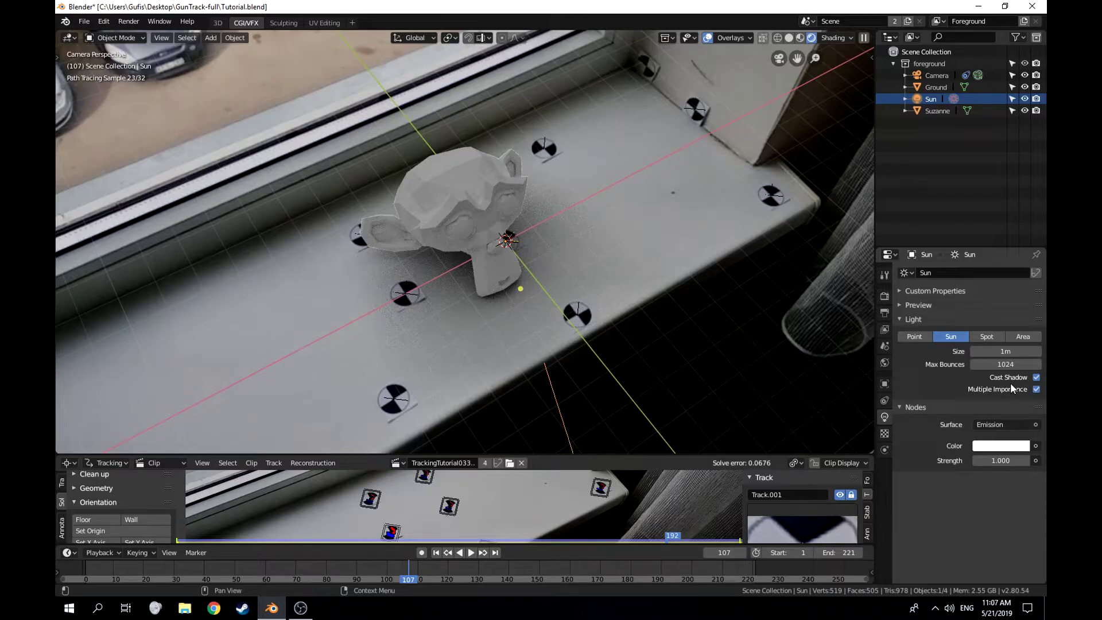
click(1003, 352)
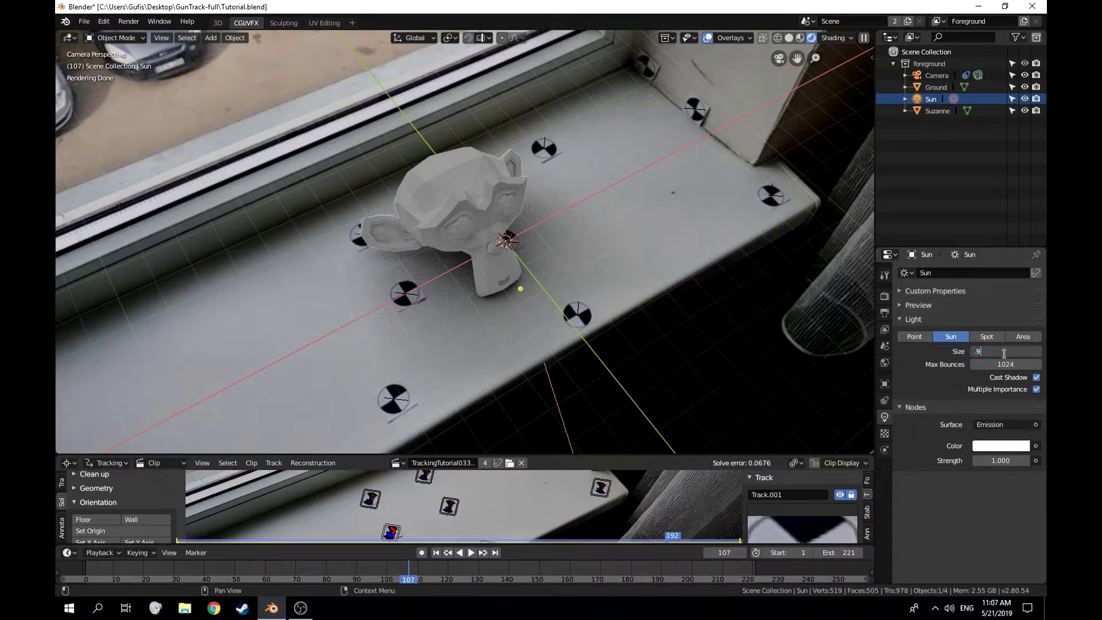
key(Return)
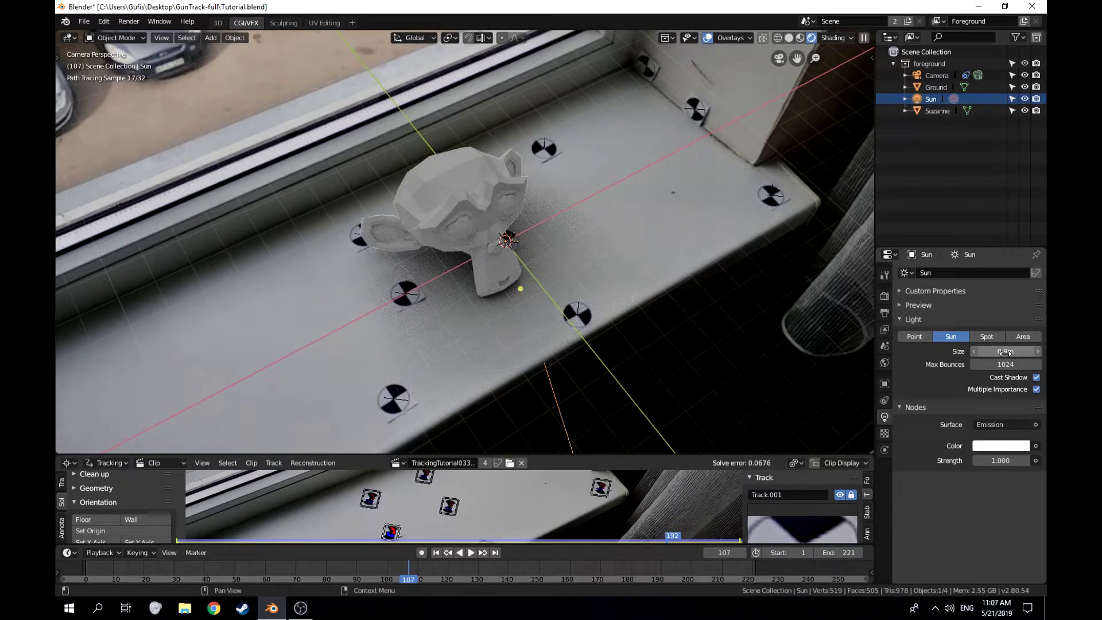
Select the monkey using Solid shading, restore Rendered shading and give the monkey a new material
scroll(628, 288, down, 3)
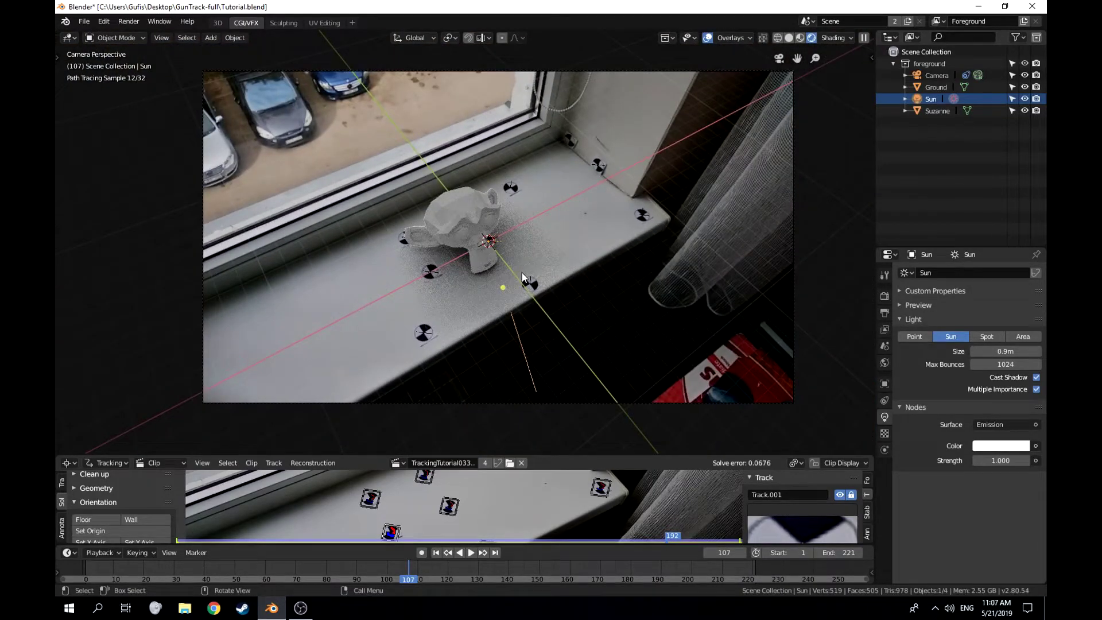
key(z)
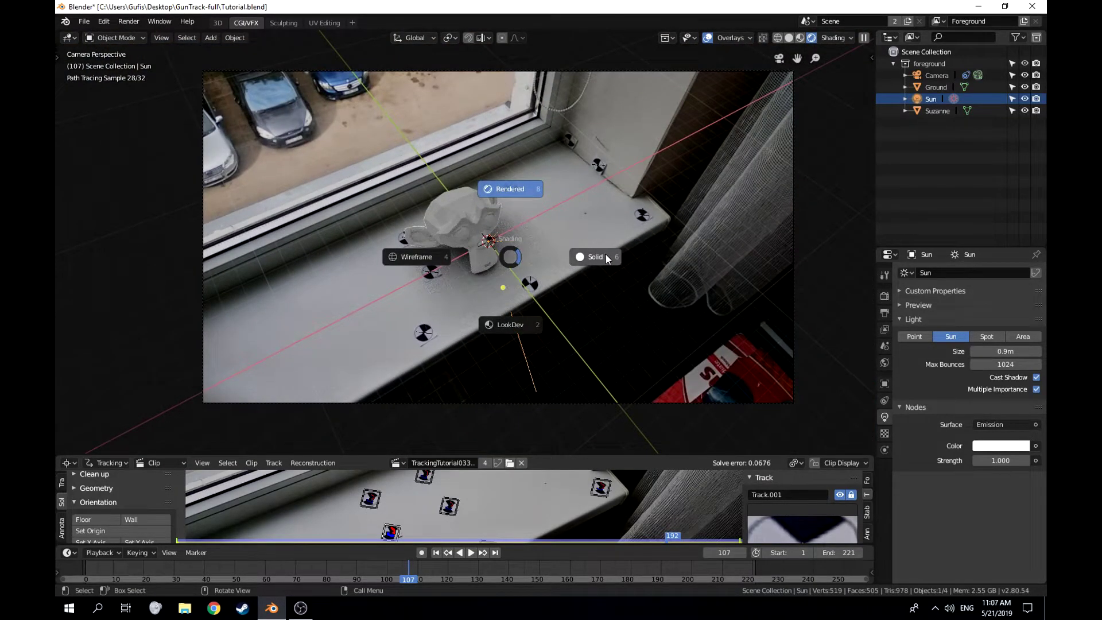
click(605, 253)
click(490, 242)
key(z)
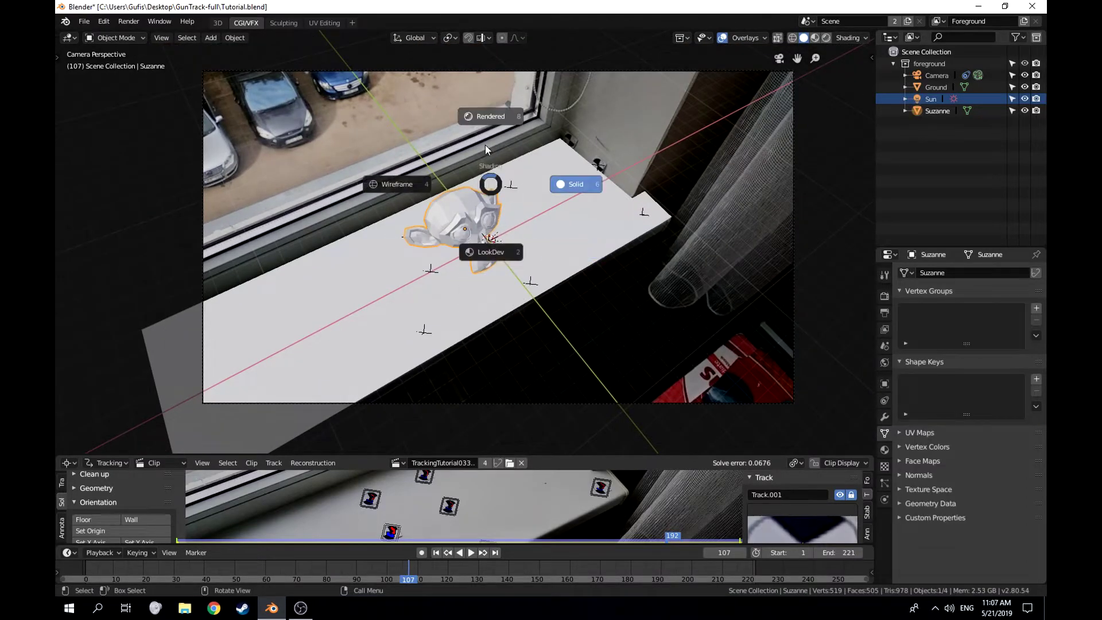
click(485, 146)
scroll(451, 228, up, 1)
scroll(459, 232, down, 1)
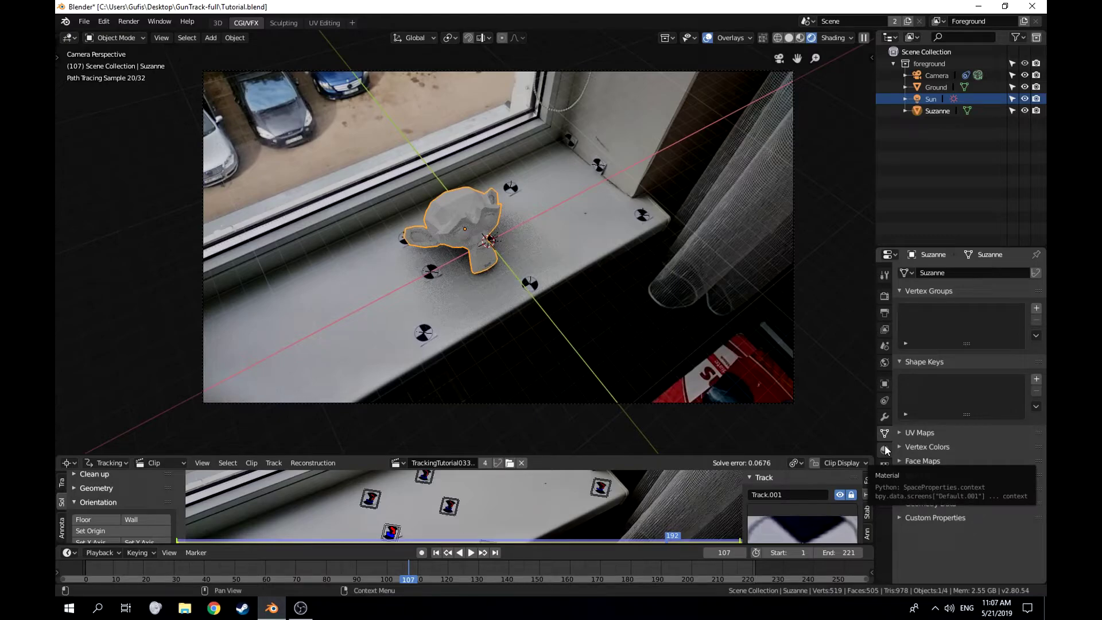
click(886, 450)
click(934, 111)
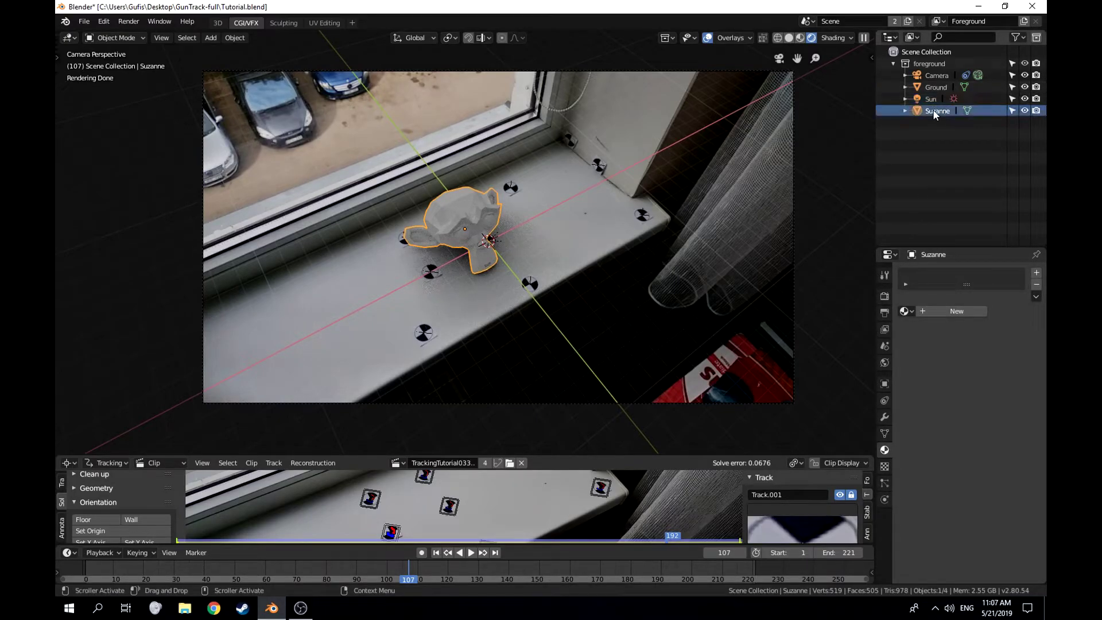
click(907, 311)
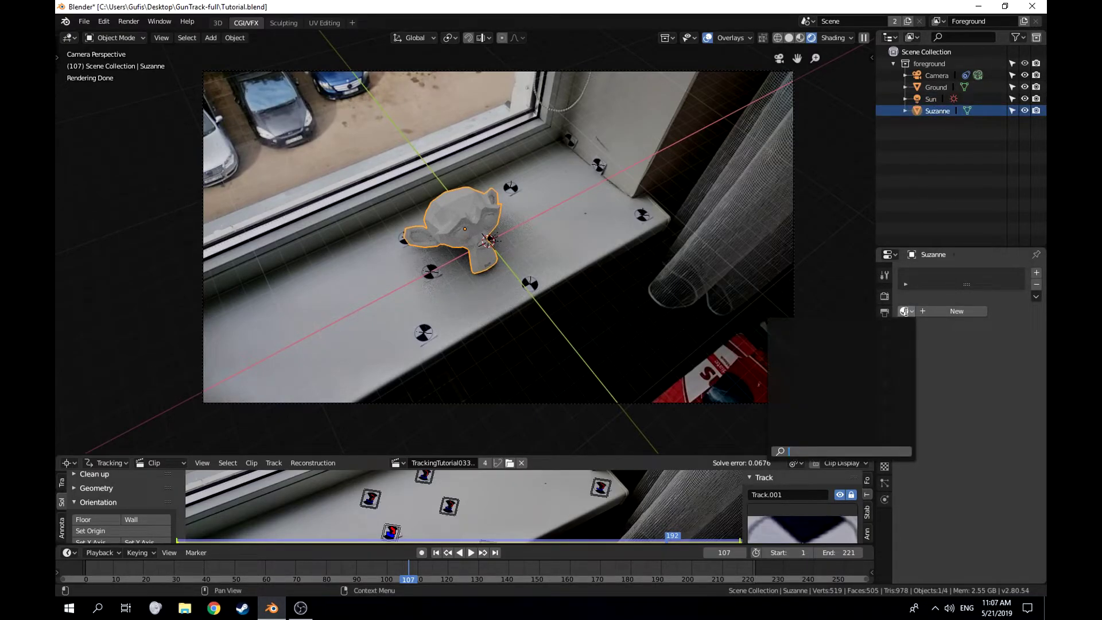
click(948, 314)
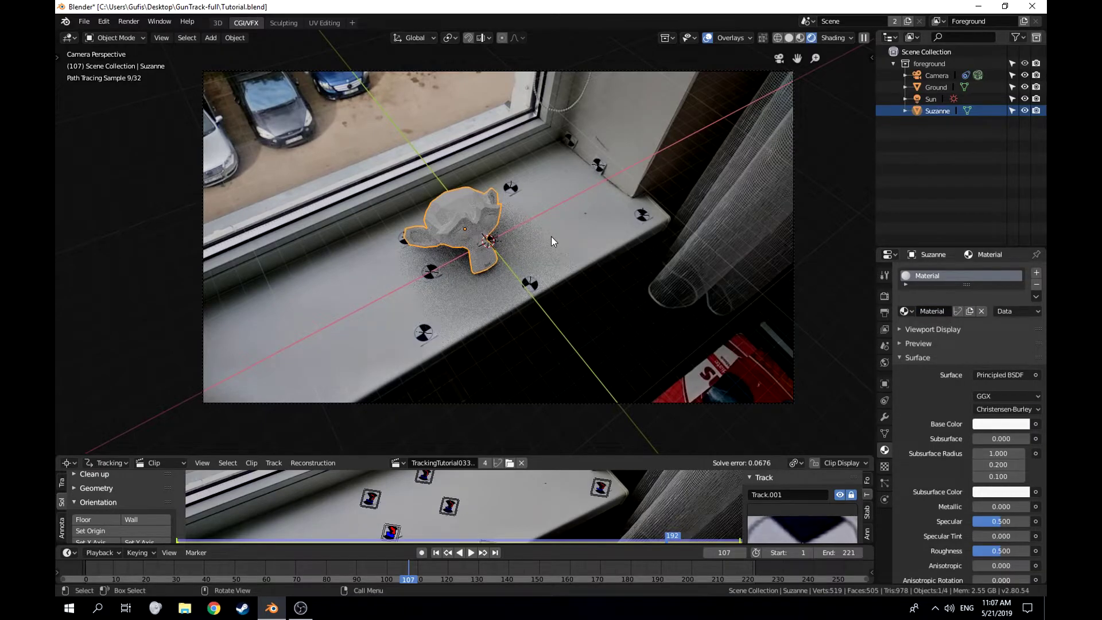
Deselect the monkey in the viewport and change its material's surface shader to Glass BSDF
scroll(551, 236, up, 1)
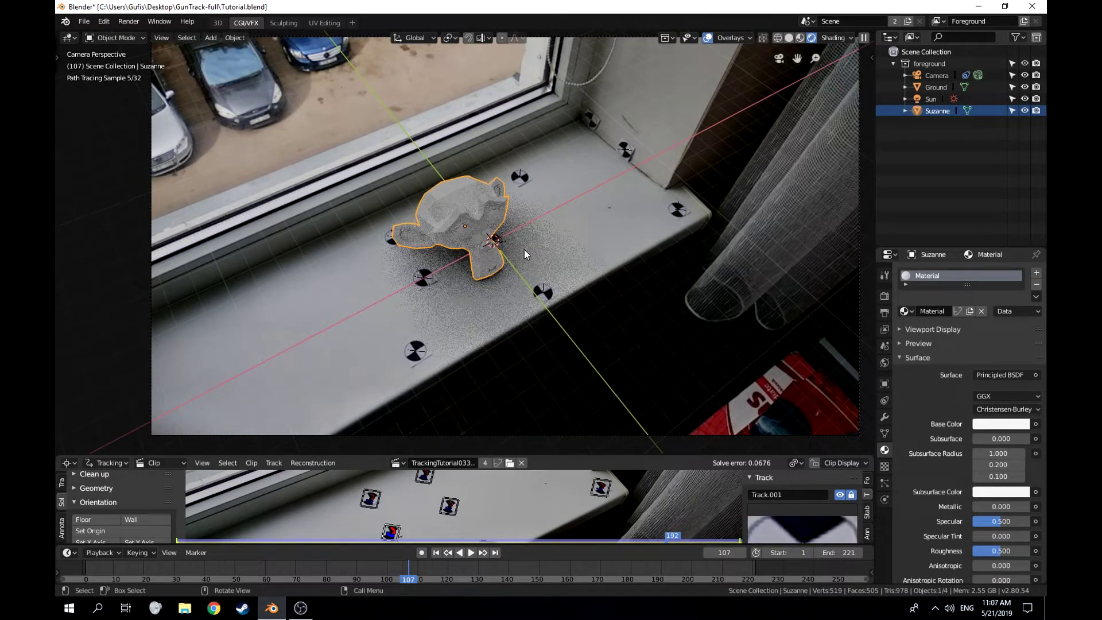
key(z)
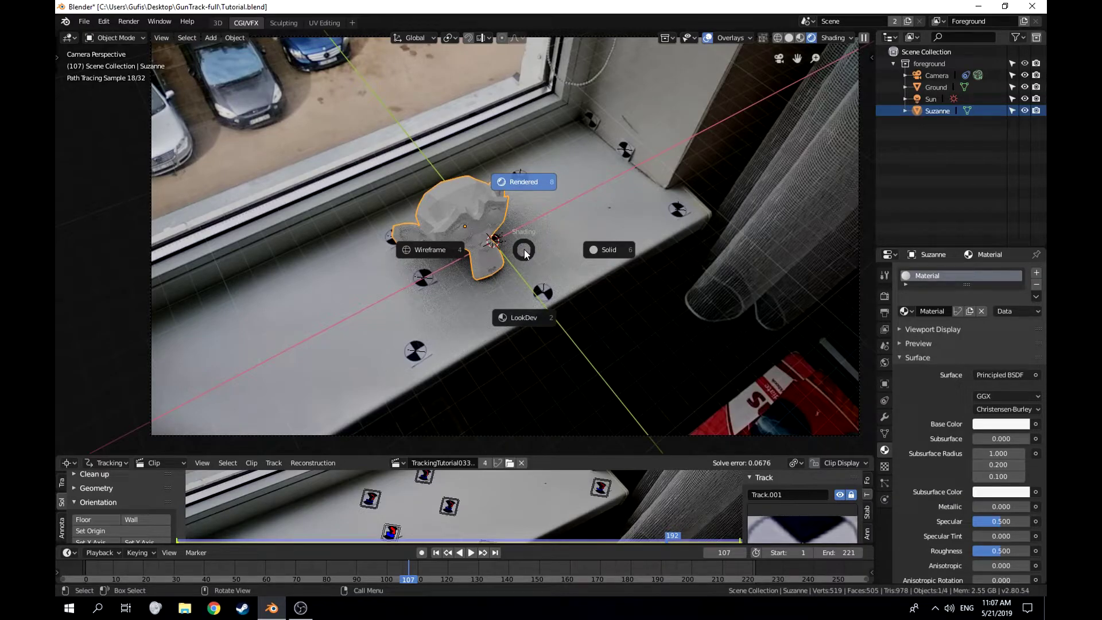
key(Escape)
click(525, 249)
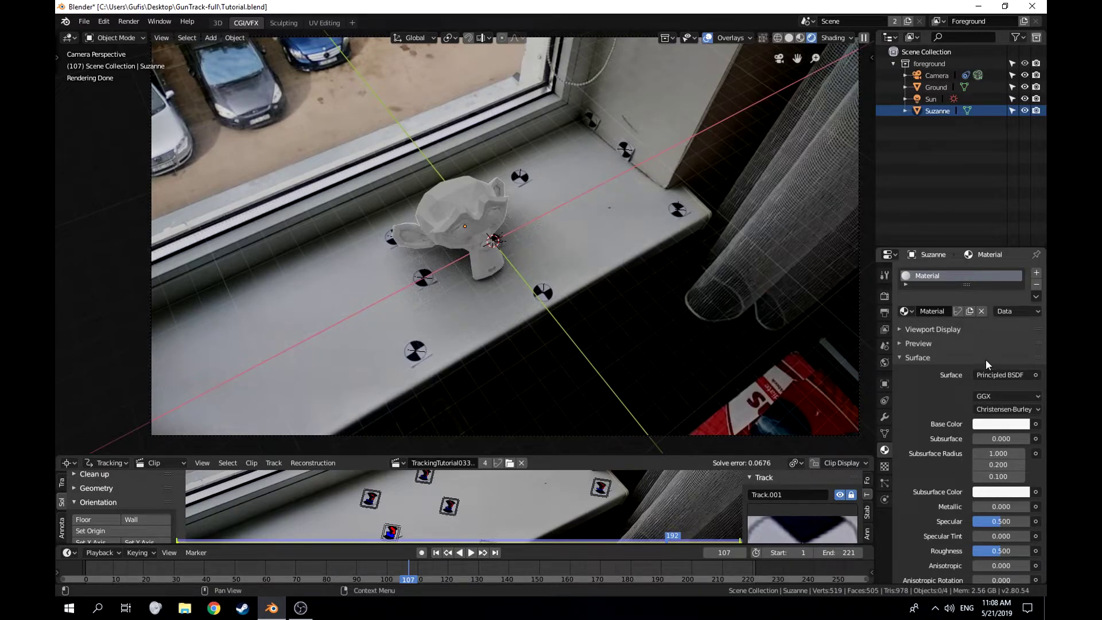
click(998, 376)
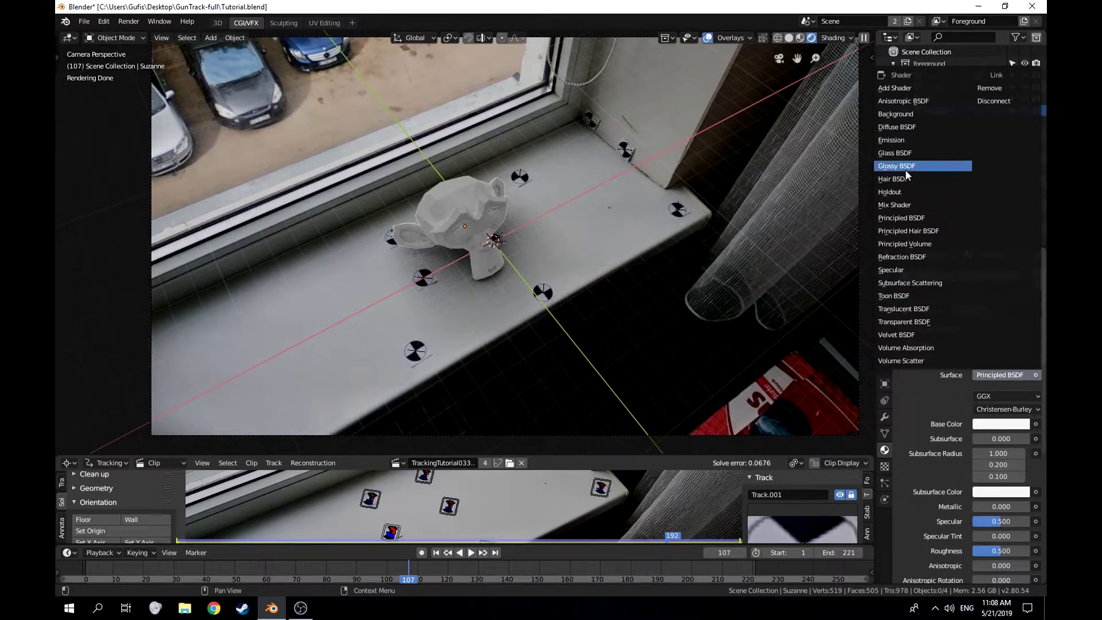
click(902, 155)
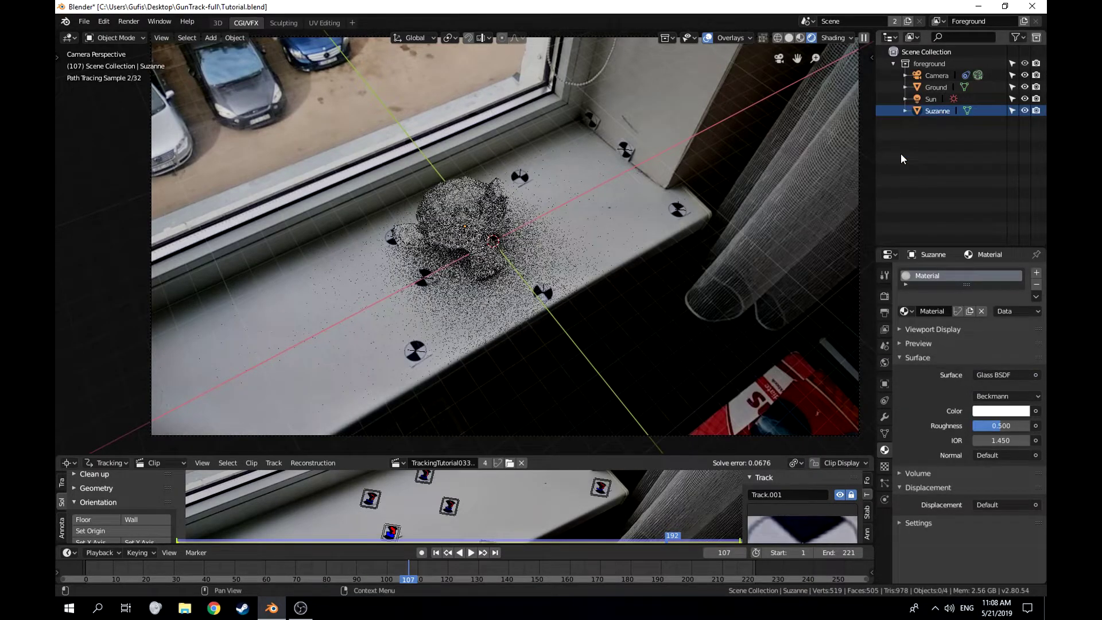
scroll(493, 241, up, 1)
scroll(492, 240, up, 2)
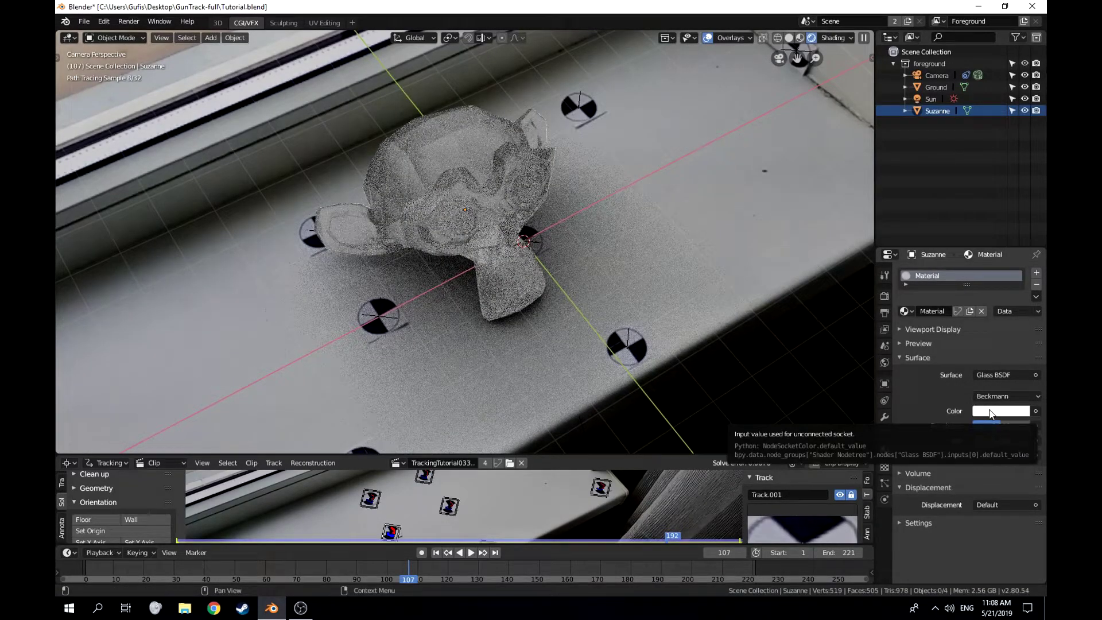
Set the Cycles render device to GPU Compute in the scene's render settings
click(885, 276)
click(884, 296)
click(999, 302)
click(998, 331)
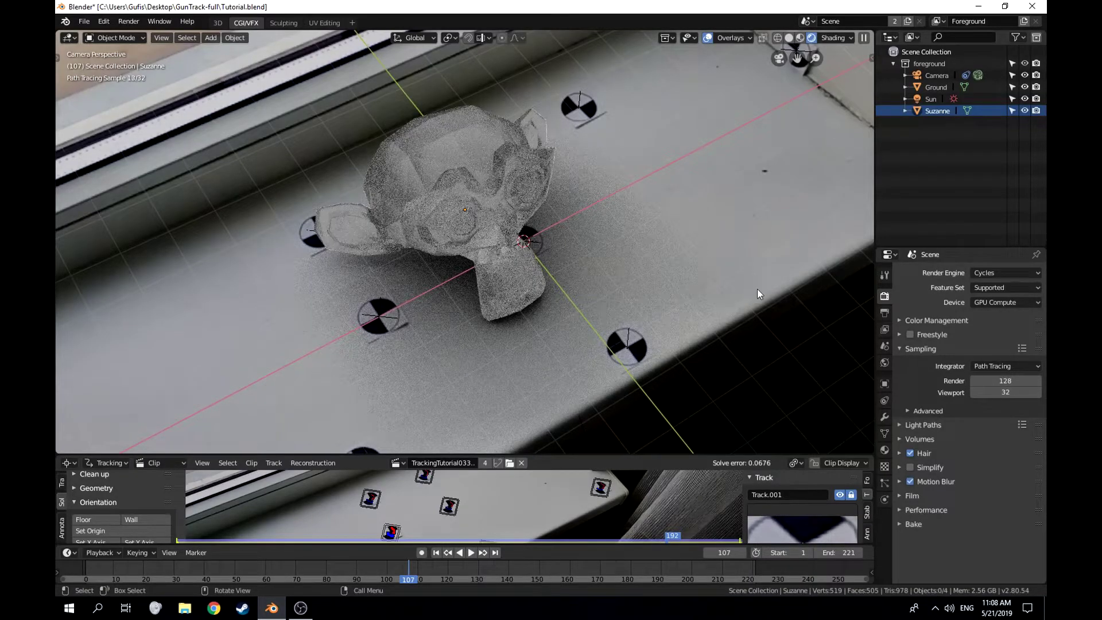
Save the file, fit the camera view and rename the monkey's material to "monkey glass"
key(ctrl+s)
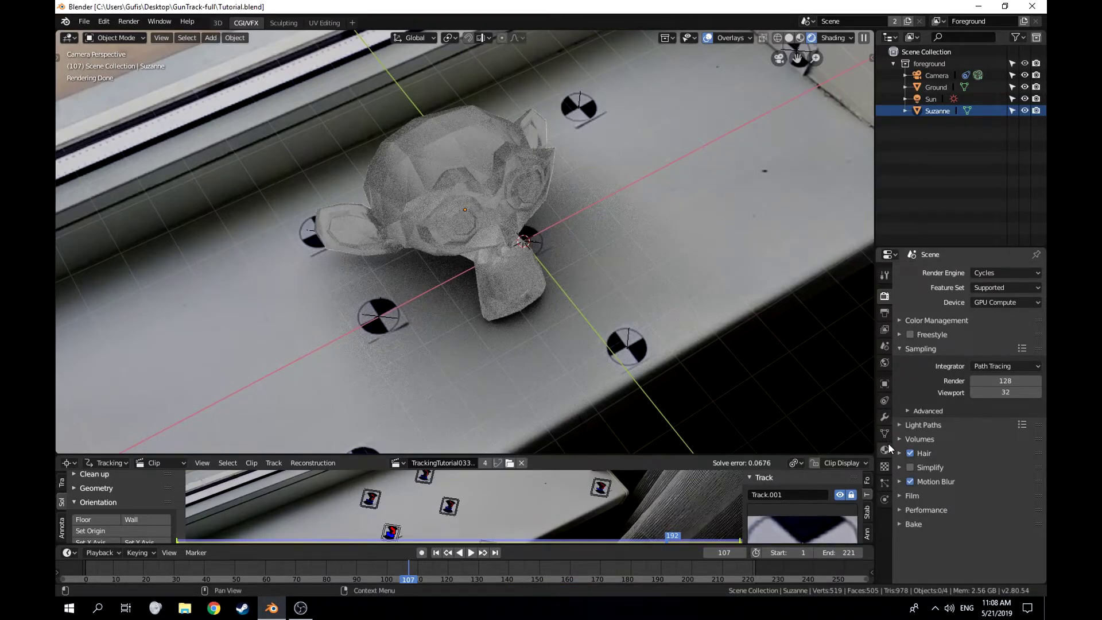
key(Home)
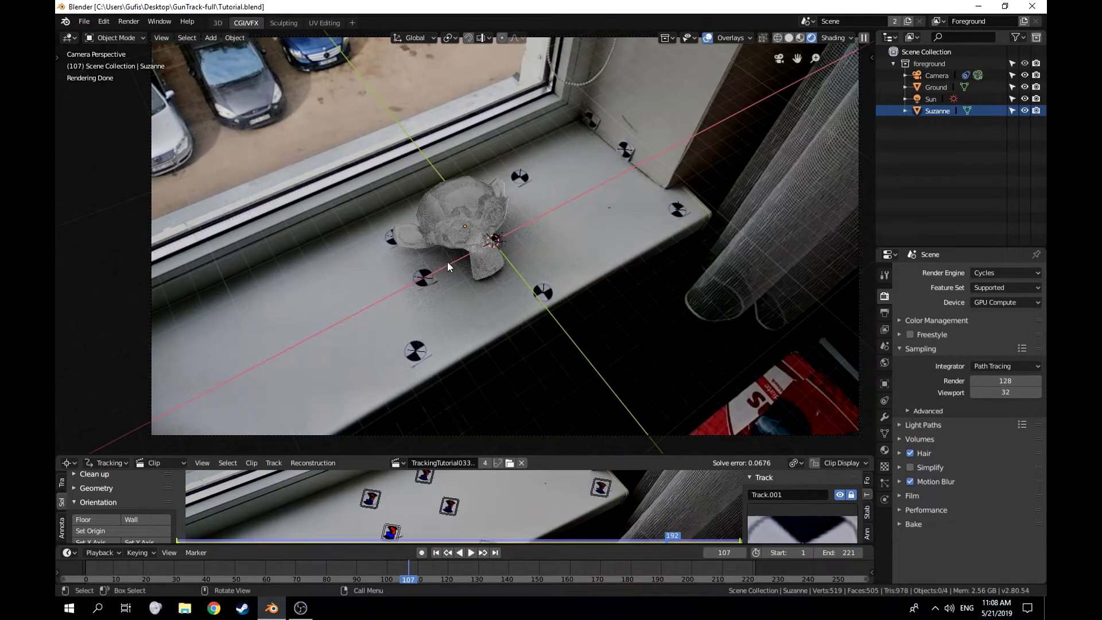
click(884, 451)
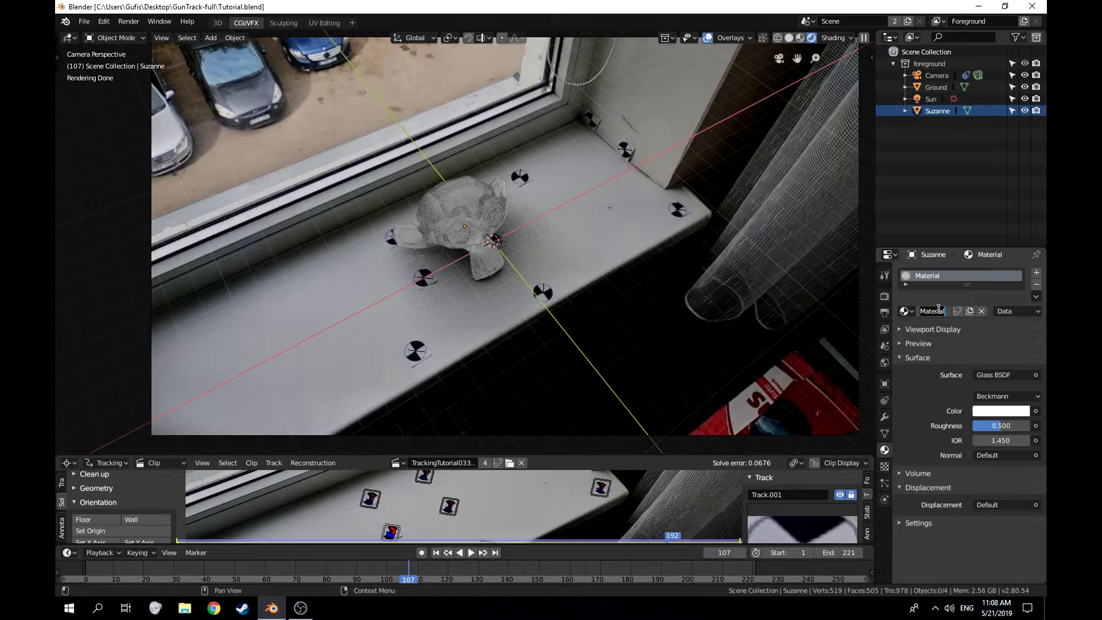
text(MONKEY)
key(BackSpace)
key(BackSpace)
key(BackSpace)
key(BackSpace)
key(BackSpace)
key(BackSpace)
text(monkey glass)
key(Return)
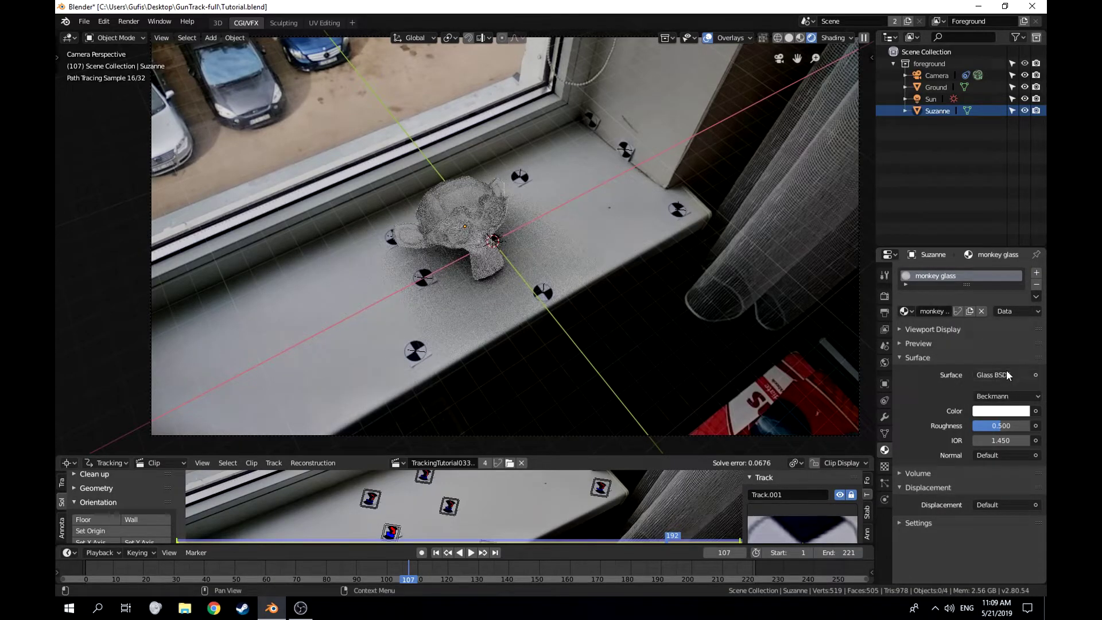
Tint the monkey's Glass BSDF colour a light cyan-blue
click(1004, 412)
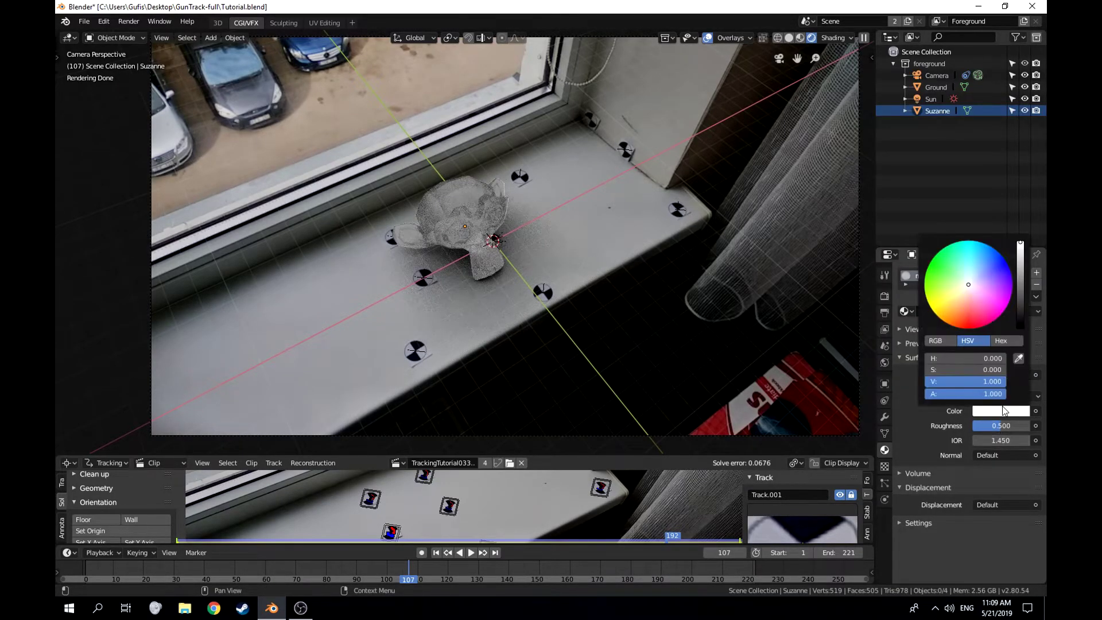
click(1006, 411)
mouse_move(969, 285)
mouse_down()
mouse_move(966, 299)
mouse_move(989, 278)
mouse_move(975, 274)
mouse_up()
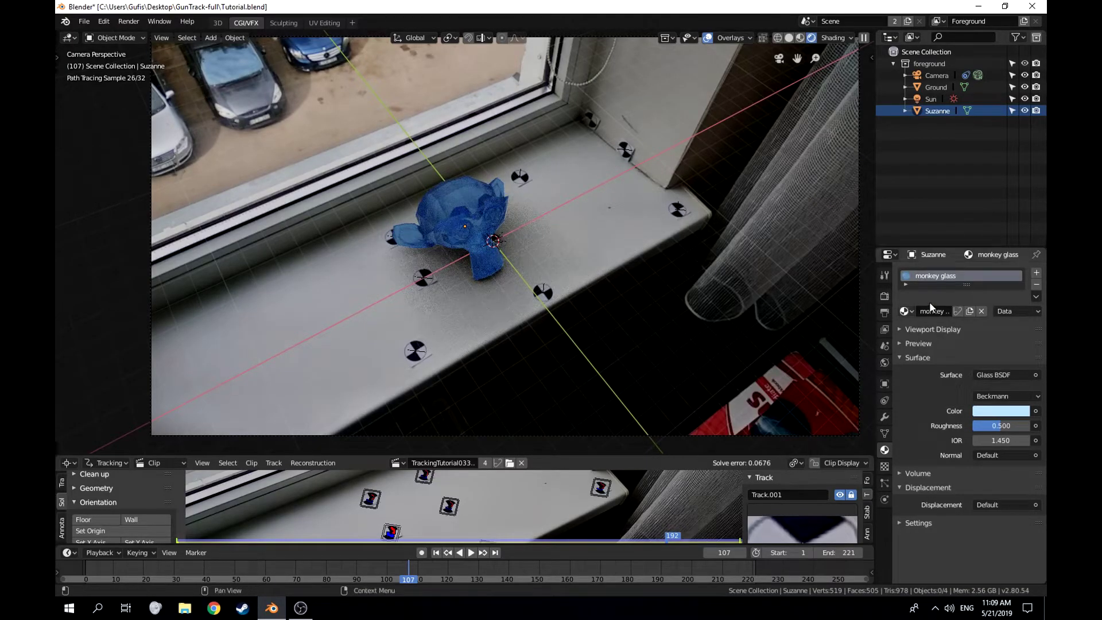
click(998, 412)
click(977, 274)
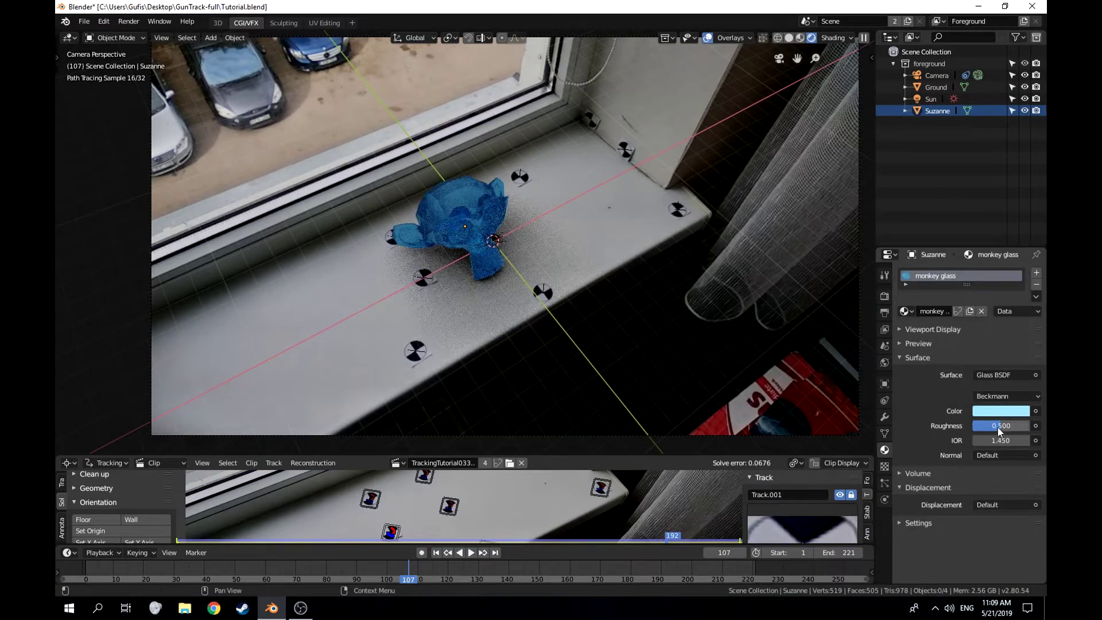
Try the monkey glass roughness at 0, at 1 and at 0 again, comparing the results up close
drag(1001, 426, 972, 426)
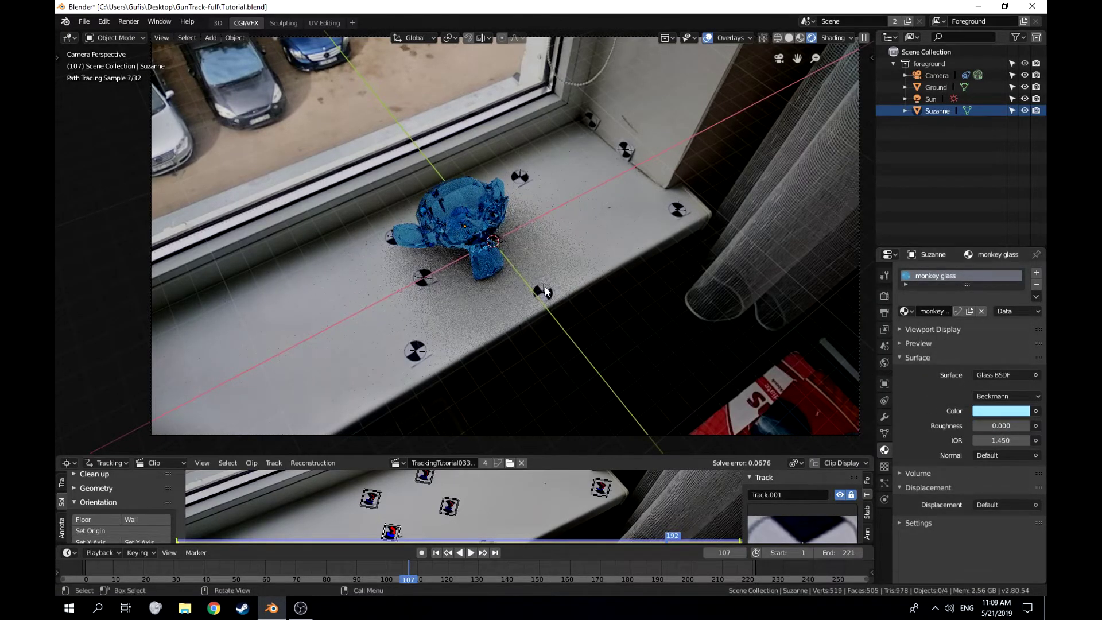
scroll(520, 283, up, 3)
scroll(519, 281, up, 5)
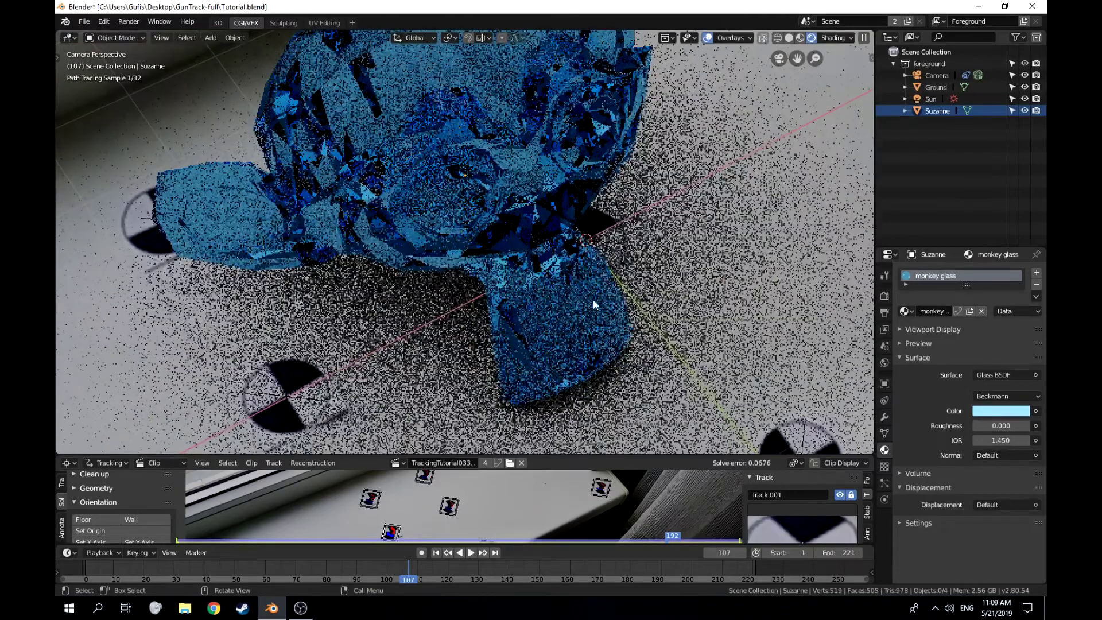
drag(984, 426, 1030, 426)
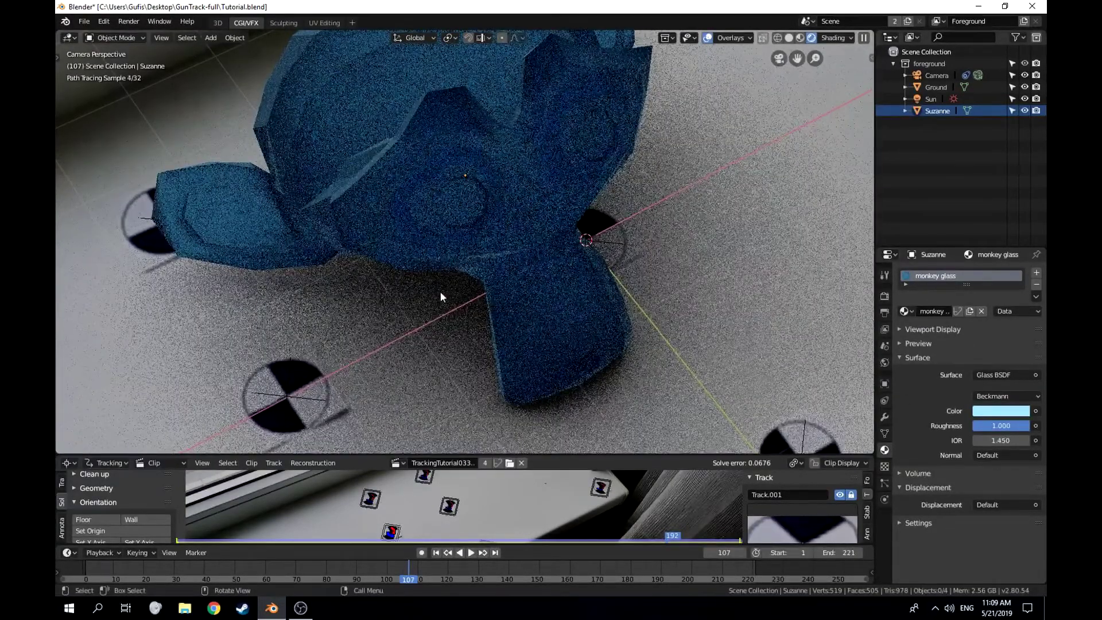
scroll(485, 234, down, 4)
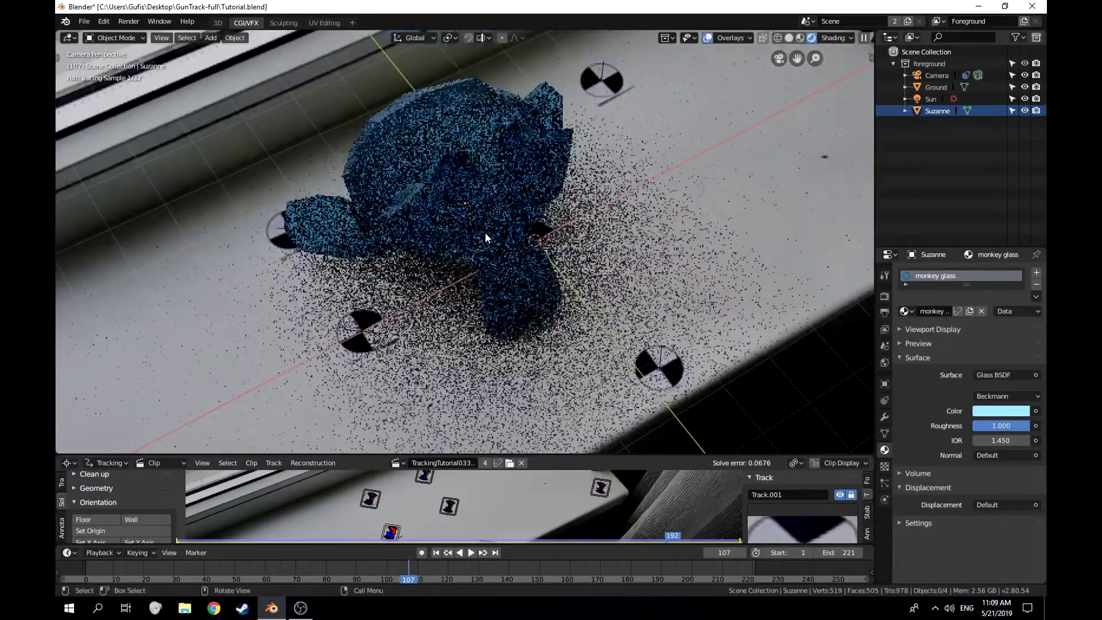
drag(1023, 426, 972, 427)
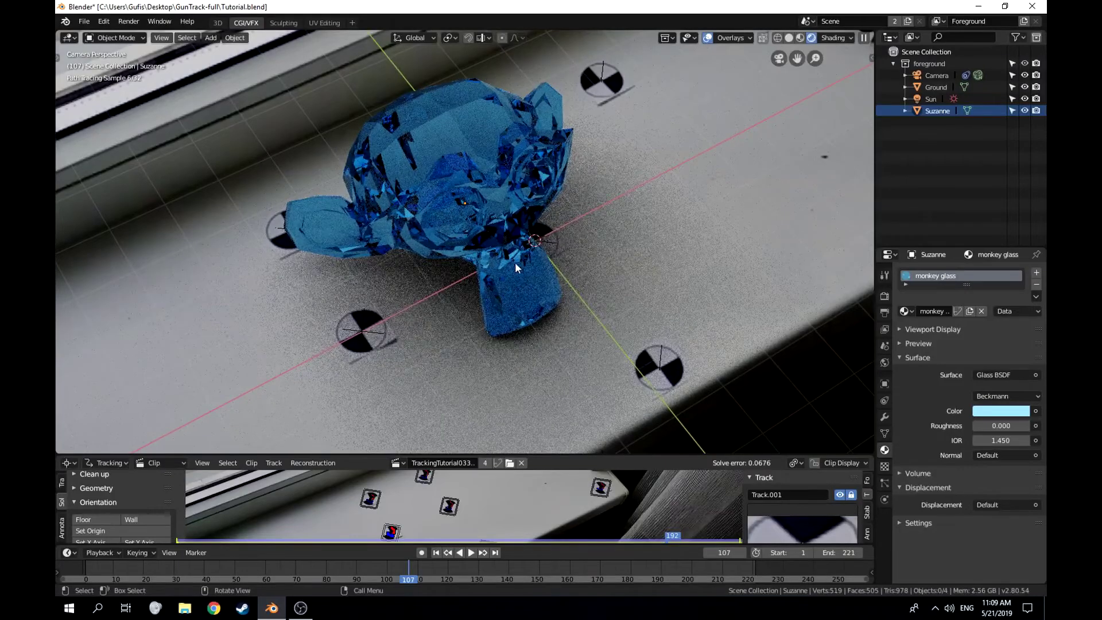
Set the monkey glass roughness to 0.3 and then lower it to 0.1
click(1002, 423)
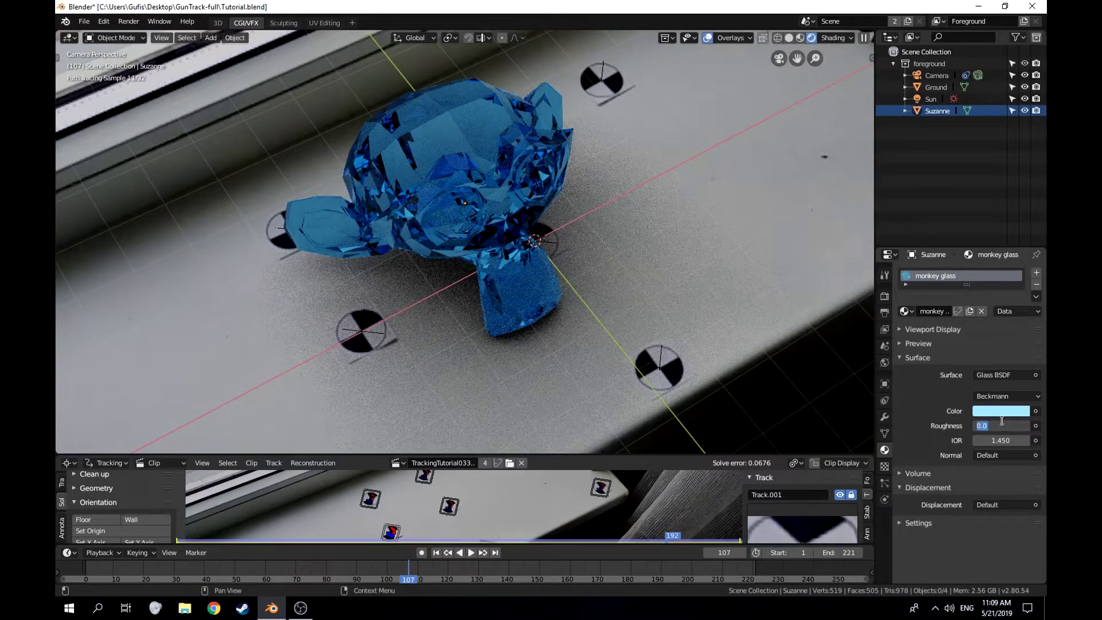
text(0.3)
key(Return)
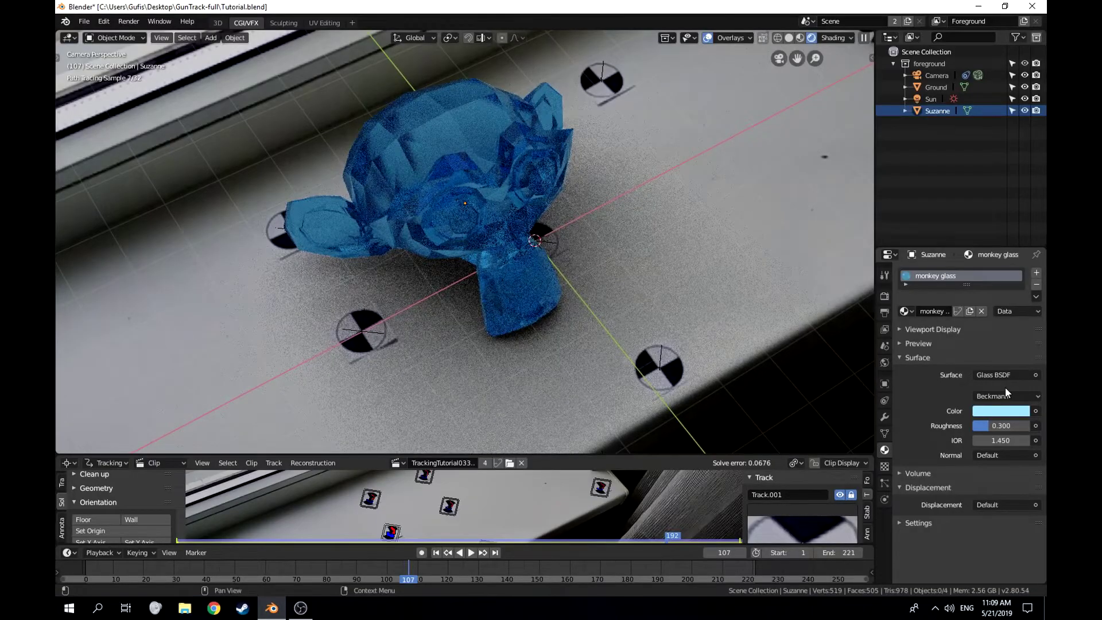
click(994, 424)
text(.1)
key(Return)
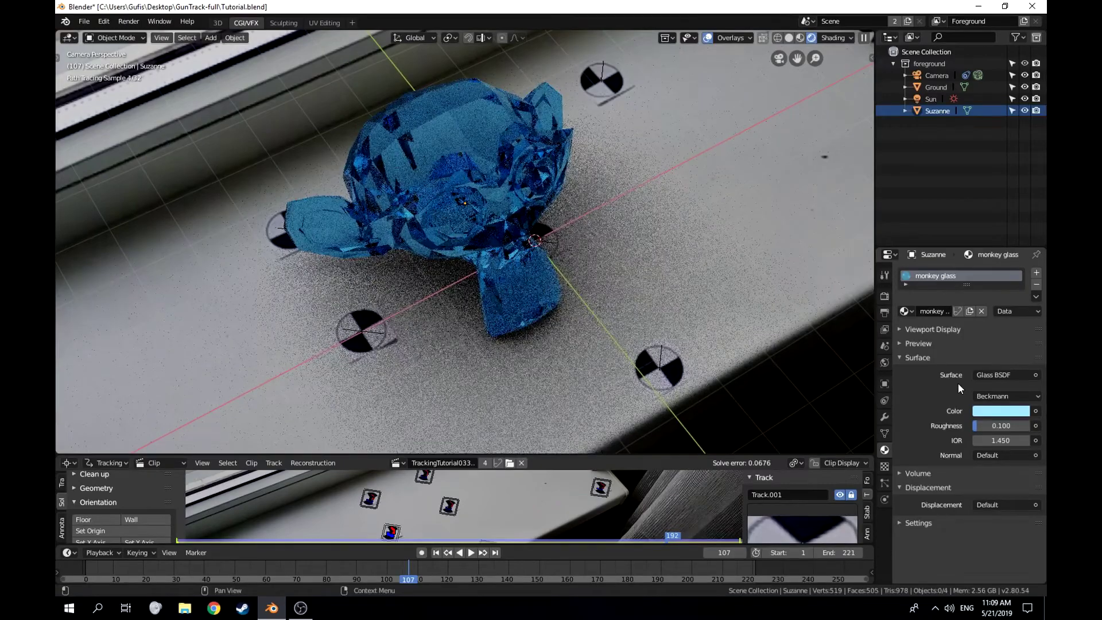
Set the monkey glass IOR to 4/3
click(999, 442)
key(Return)
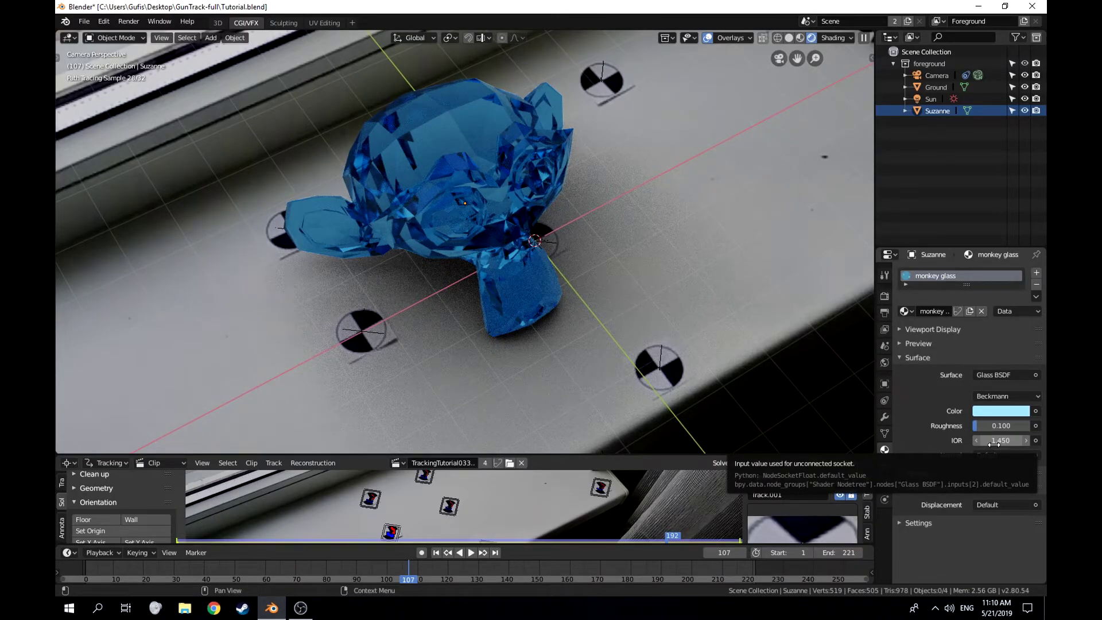
click(994, 441)
text(4)
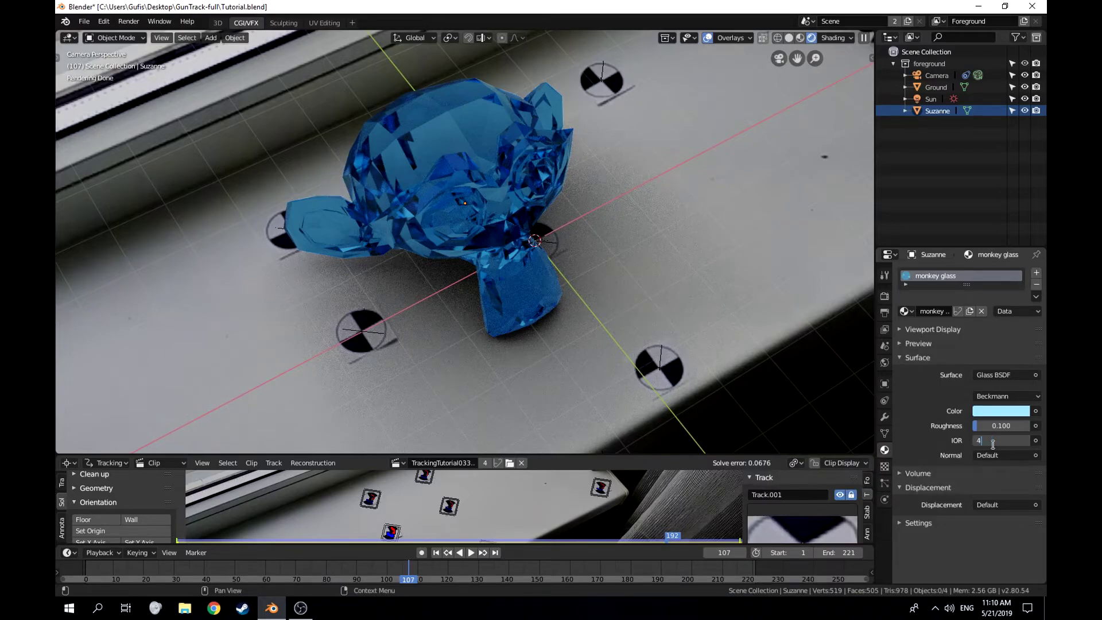
text(/3)
key(Return)
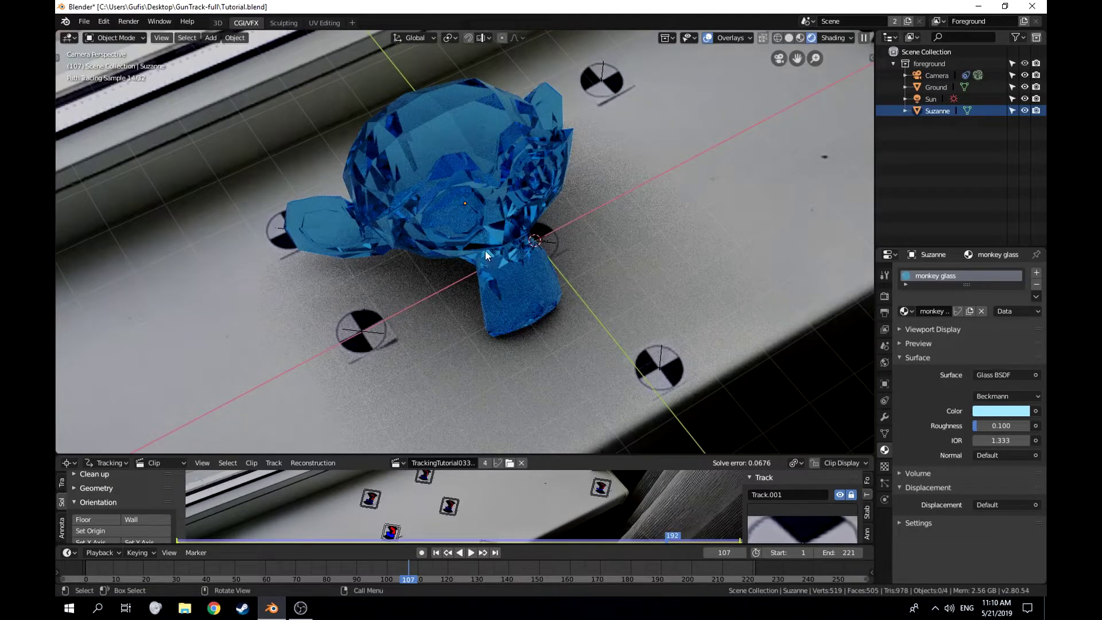
Add a Subdivision Surface modifier to the monkey
middle_drag(596, 219, 387, 132)
key(KP_0)
click(885, 418)
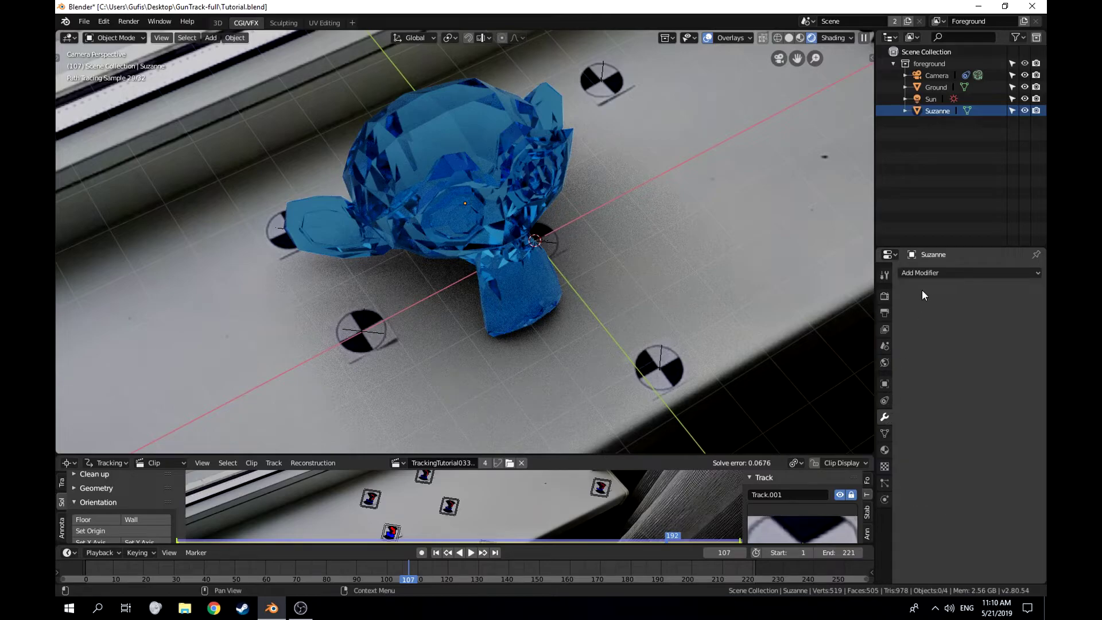
click(930, 273)
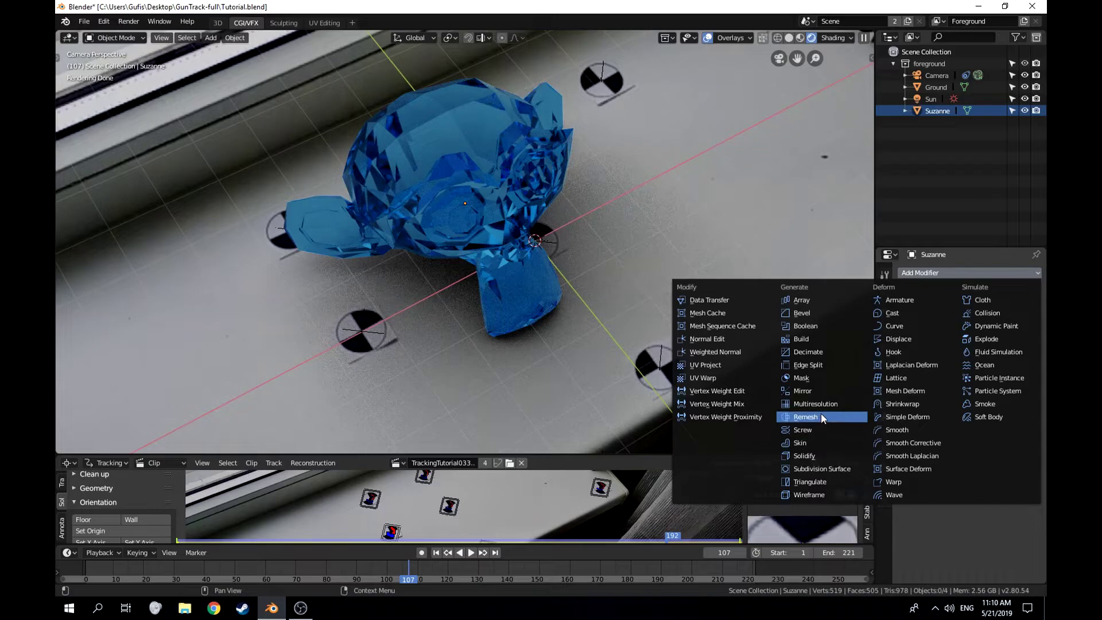
click(821, 469)
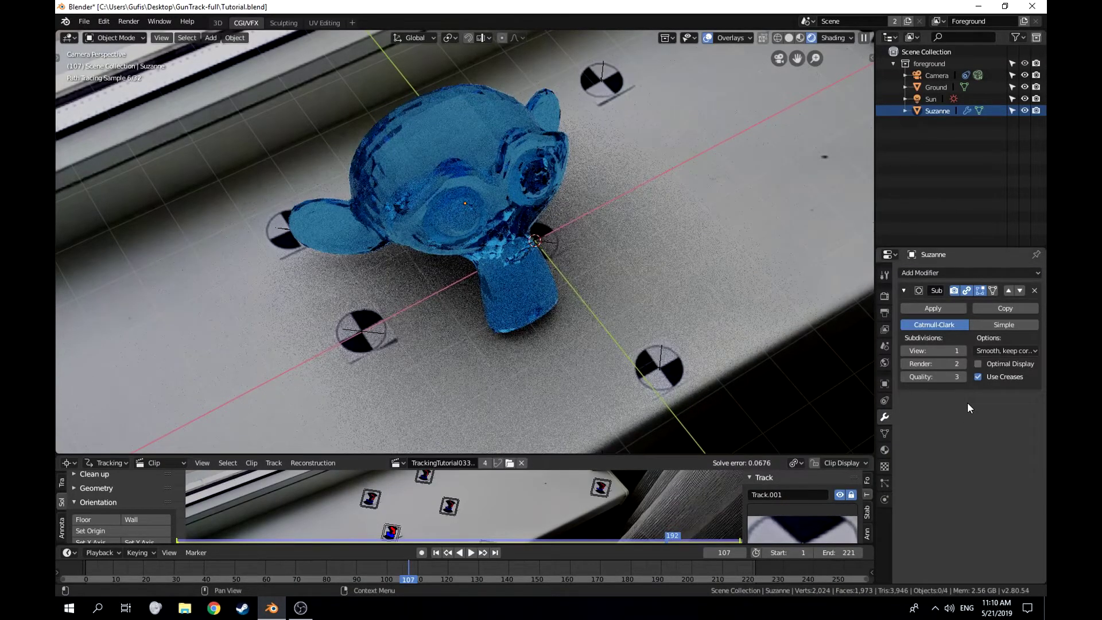
Try 3 viewport subdivisions on the monkey, settle on 2, and switch Optimal Display on and off again
click(963, 350)
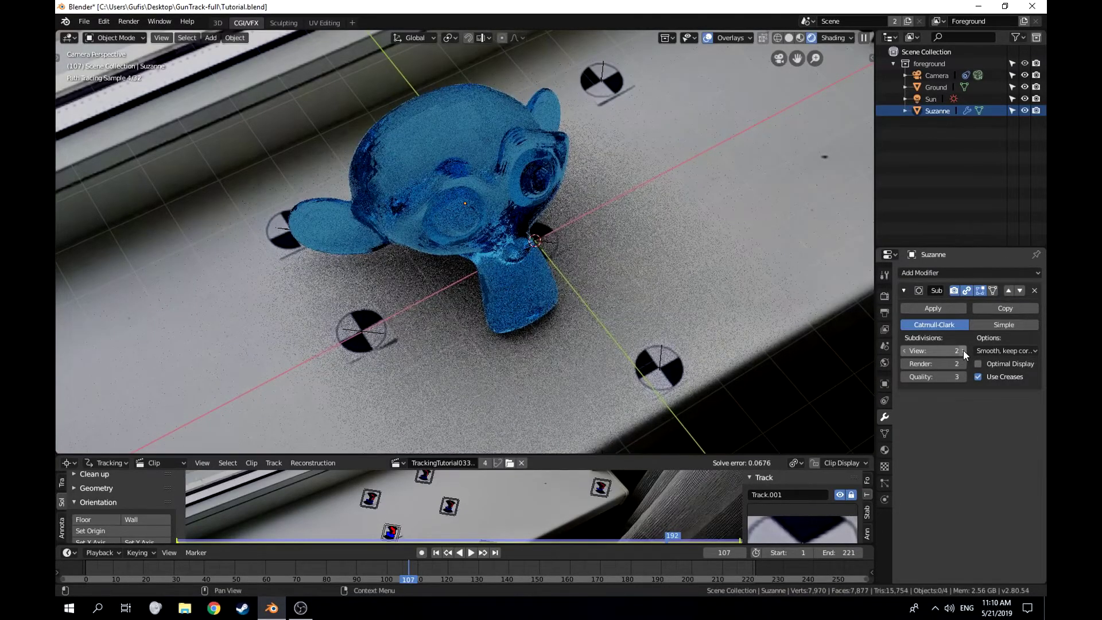
click(963, 350)
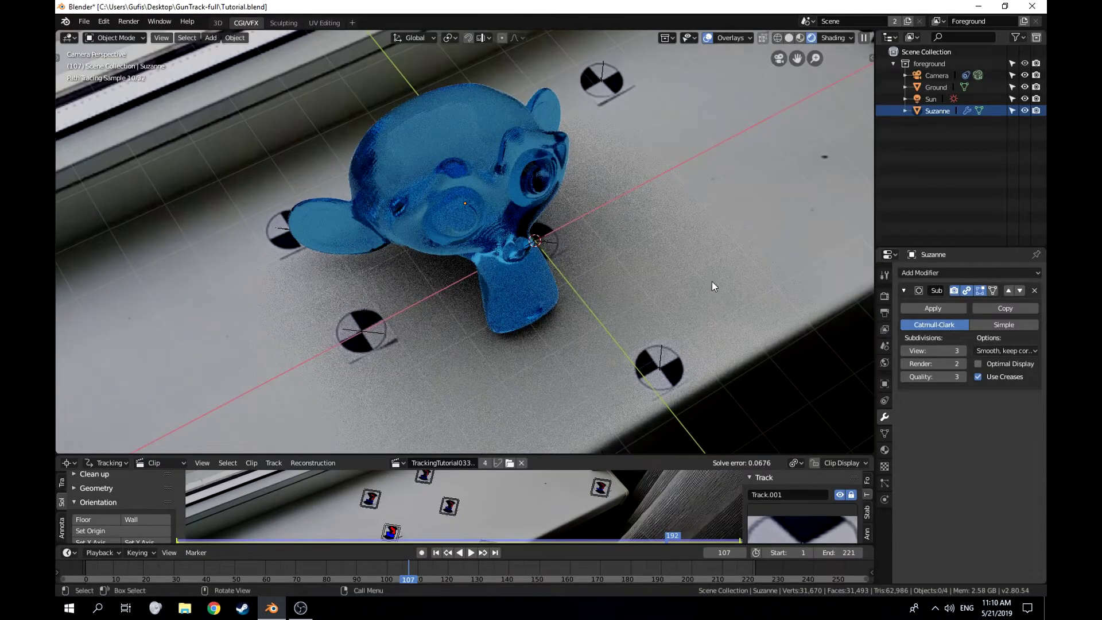
click(907, 352)
click(979, 364)
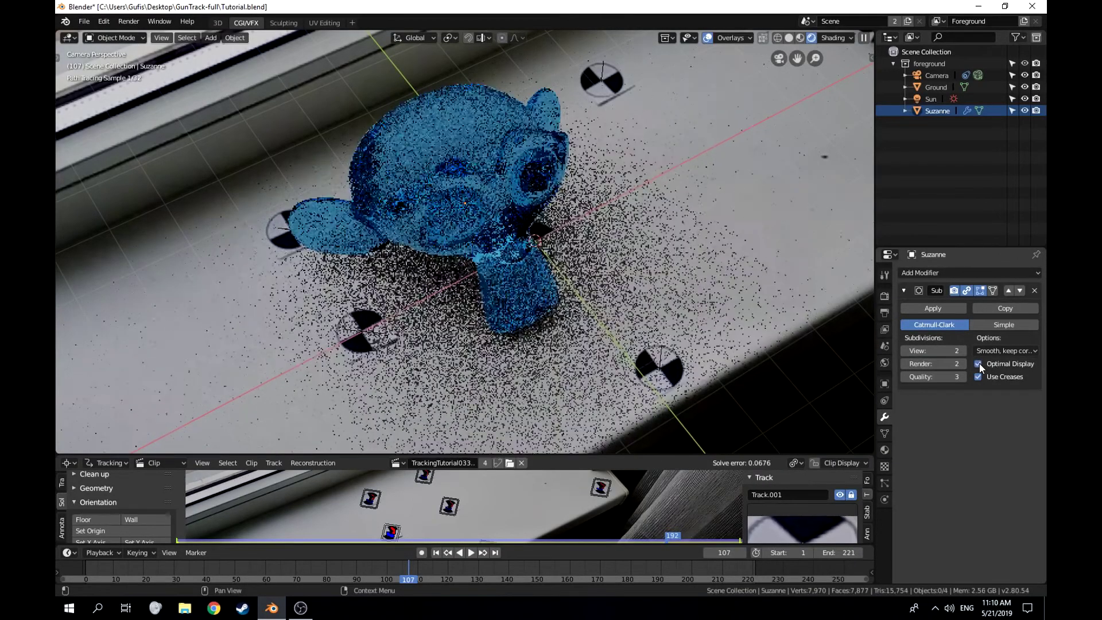
click(980, 363)
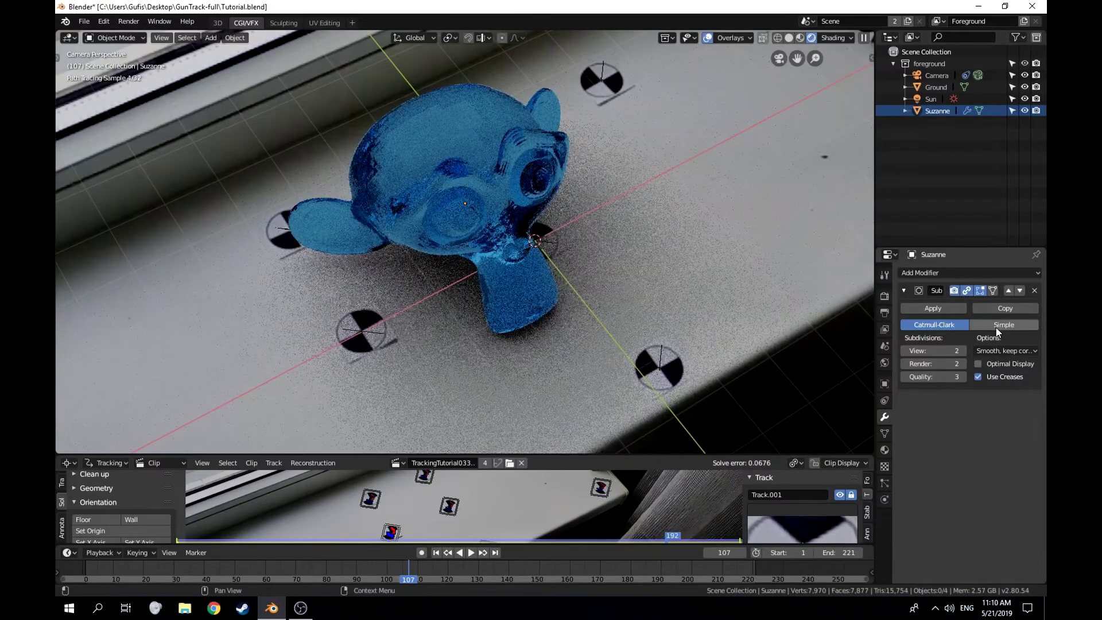
key(KP_0)
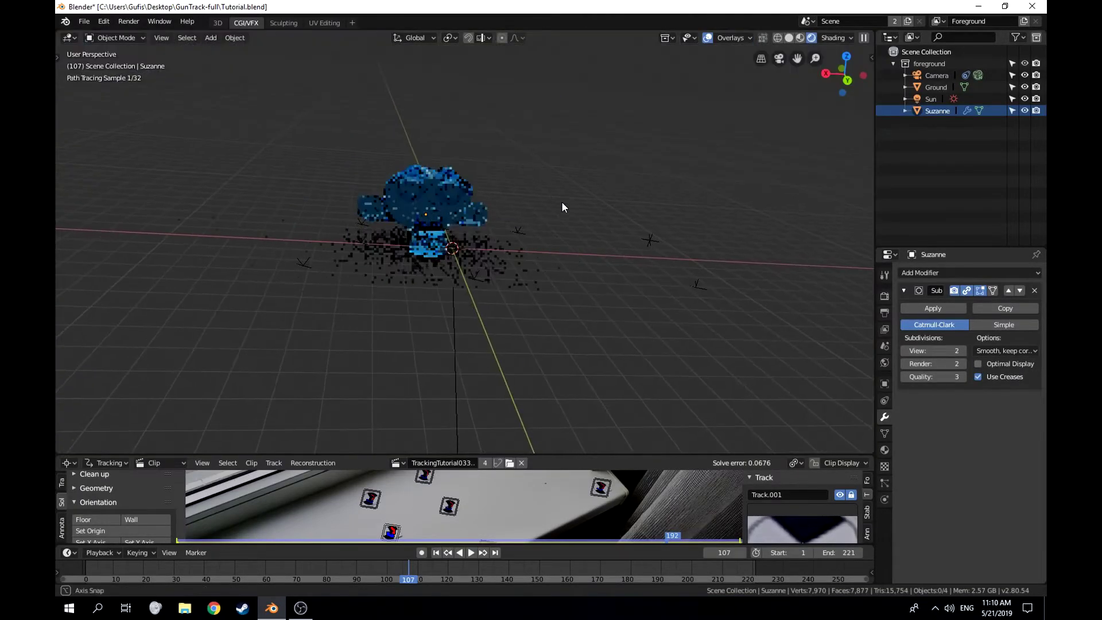
key(KP_0)
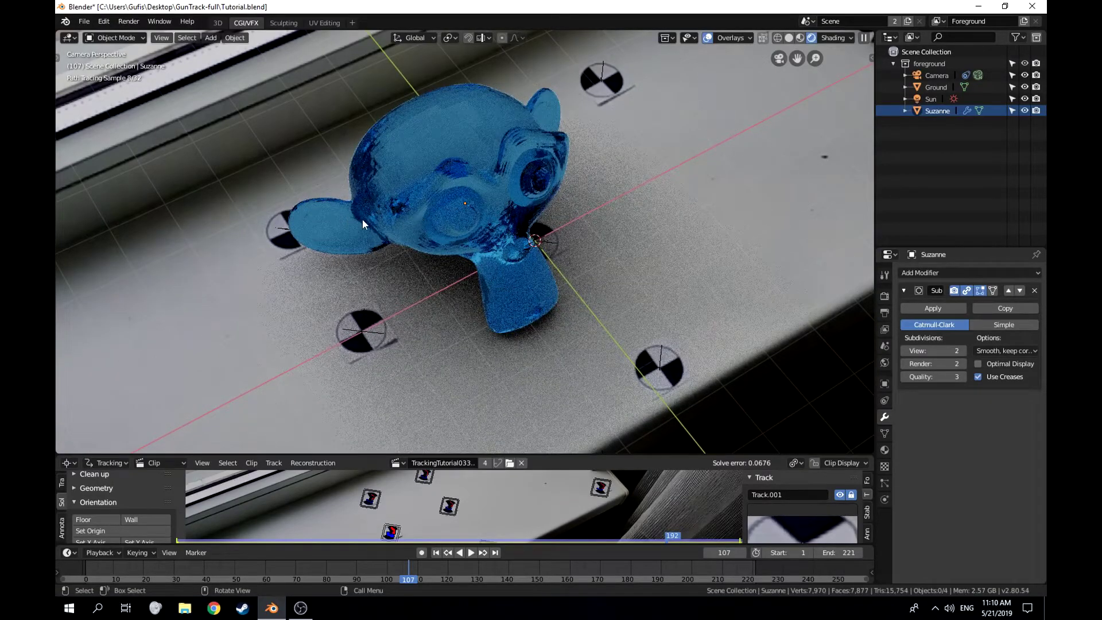
key(Home)
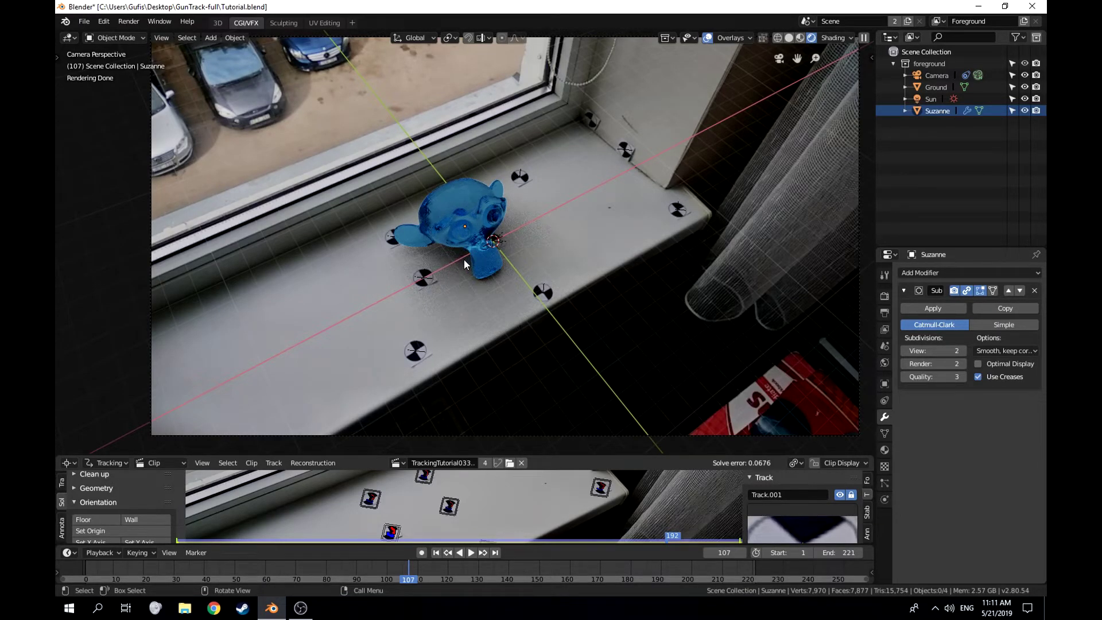
Select the sun and adjust its light size to 0.95 m, then to 1 m
click(885, 450)
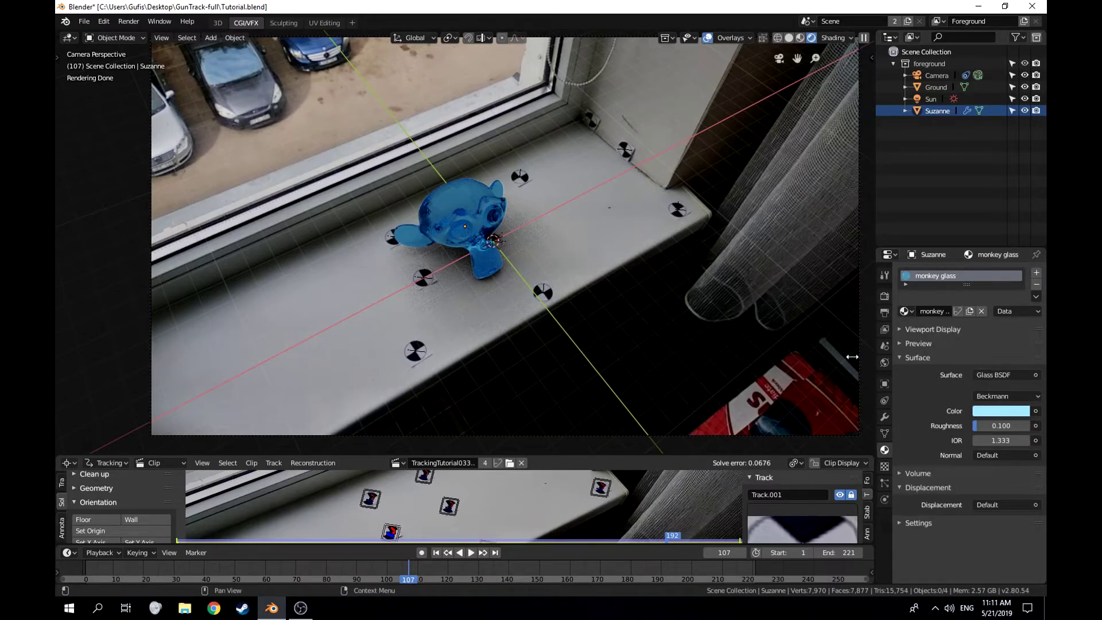
click(930, 99)
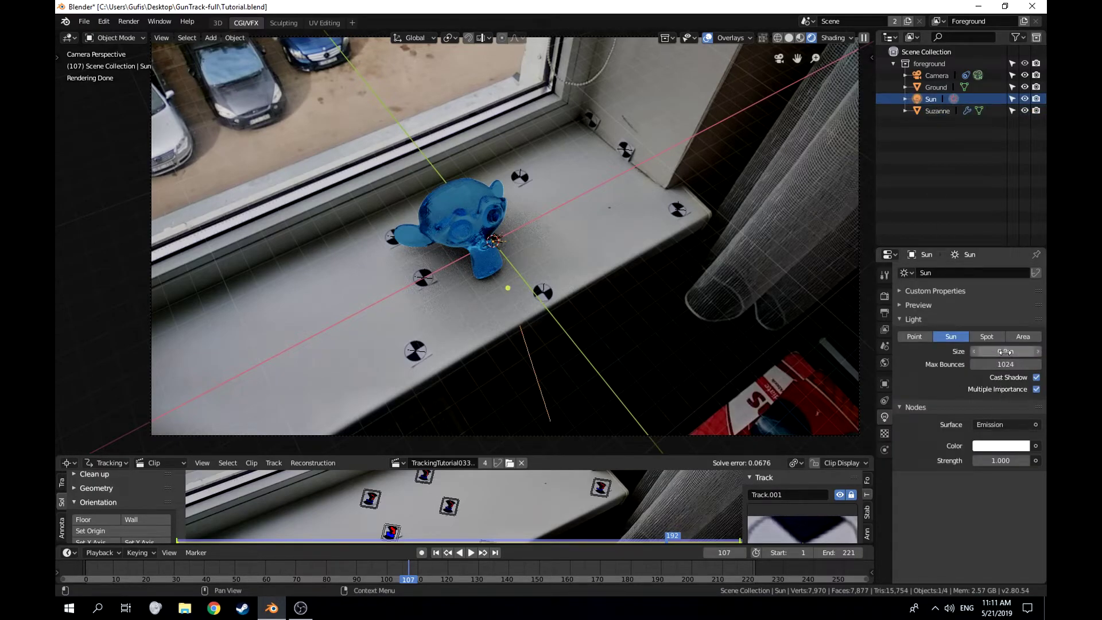
drag(998, 352, 1006, 352)
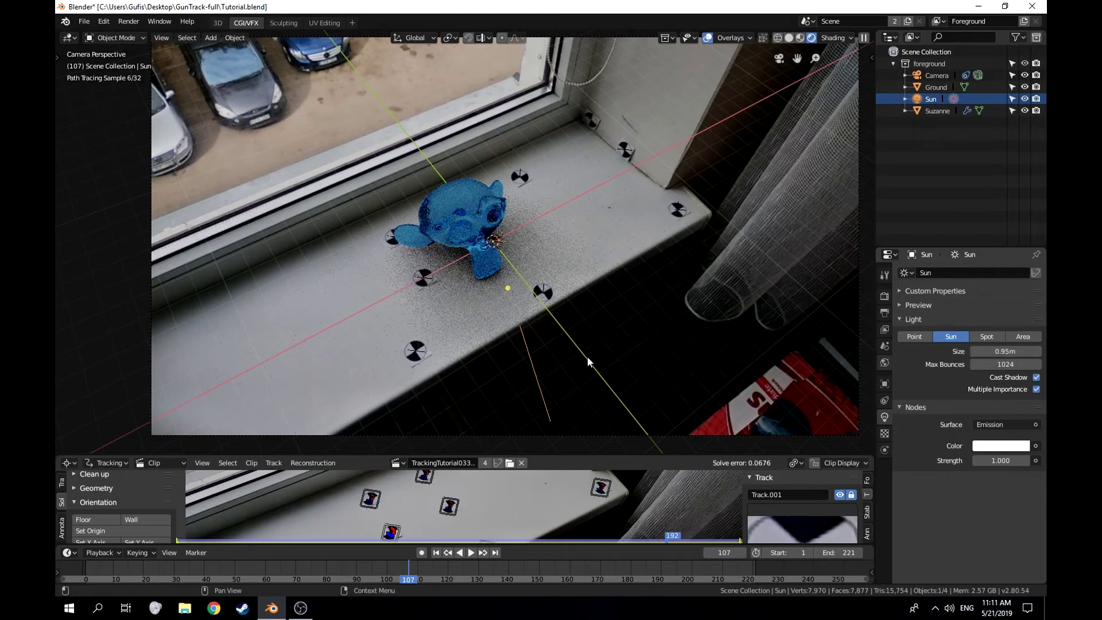
scroll(526, 351, up, 2)
click(1014, 354)
text(1)
key(Return)
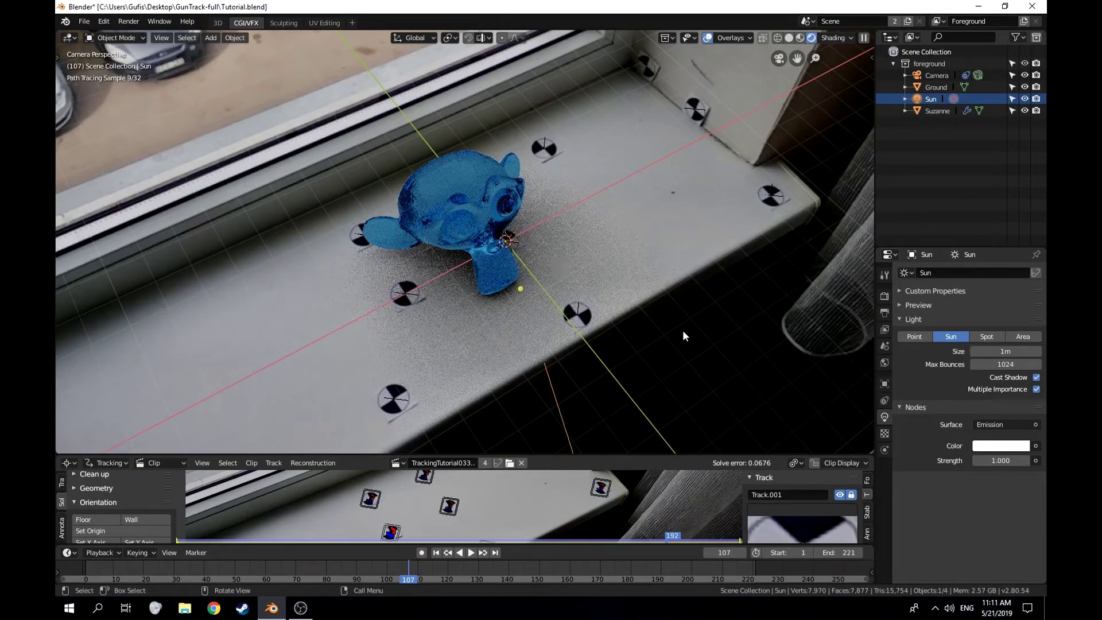
Change the sun's light colour to pure blue by setting its RGB red and green values to 0
click(999, 446)
mouse_move(970, 321)
mouse_down()
mouse_move(972, 285)
mouse_move(993, 287)
mouse_move(975, 321)
mouse_up()
click(949, 374)
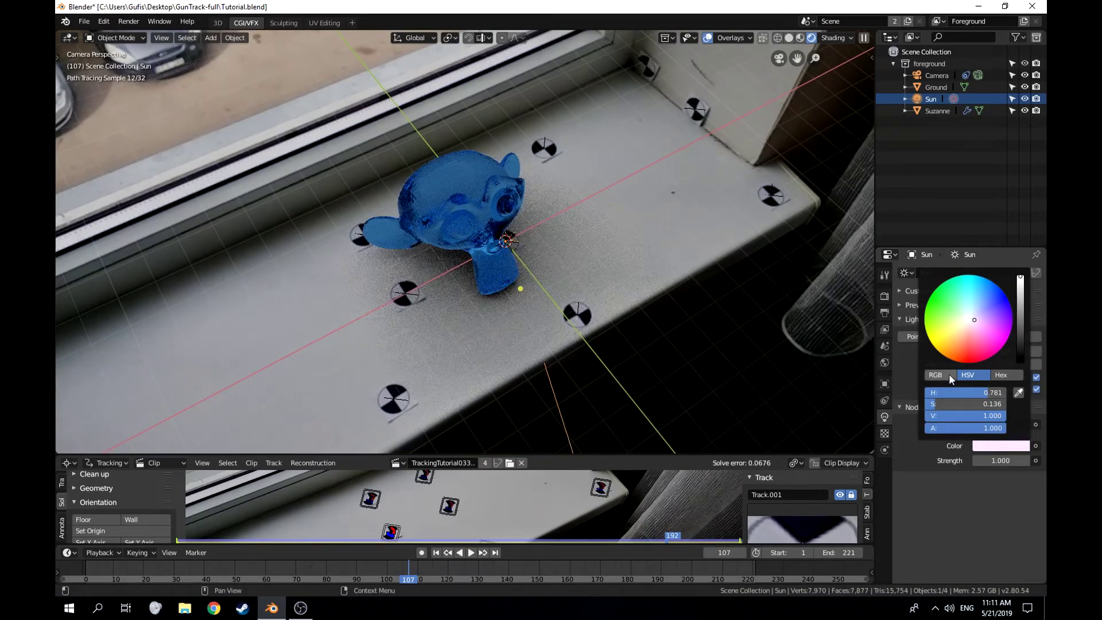
click(973, 392)
text(0)
key(Return)
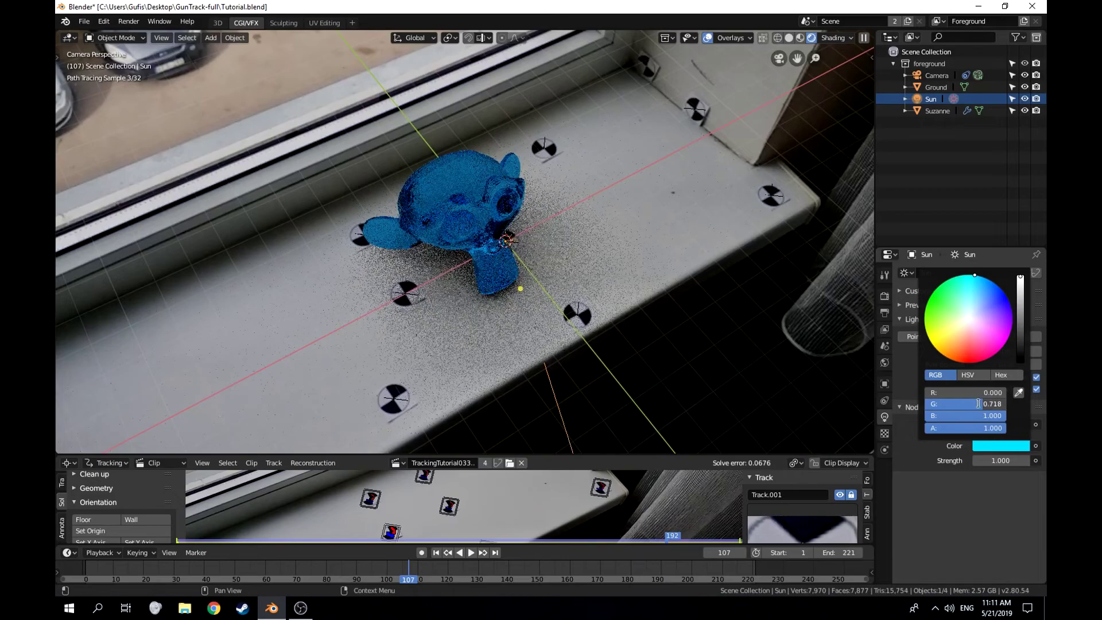
click(979, 404)
text(0)
key(Return)
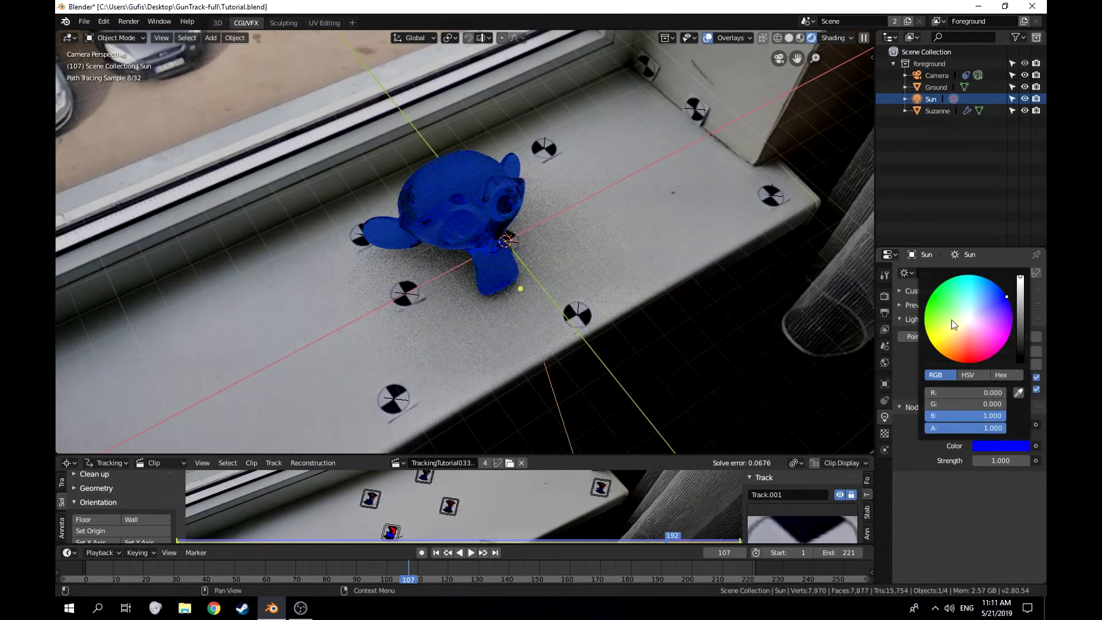
Try the sun's light colour with blue at 0, then restore full brightness and make it near-white with blue at 1
click(983, 416)
text(0)
key(Return)
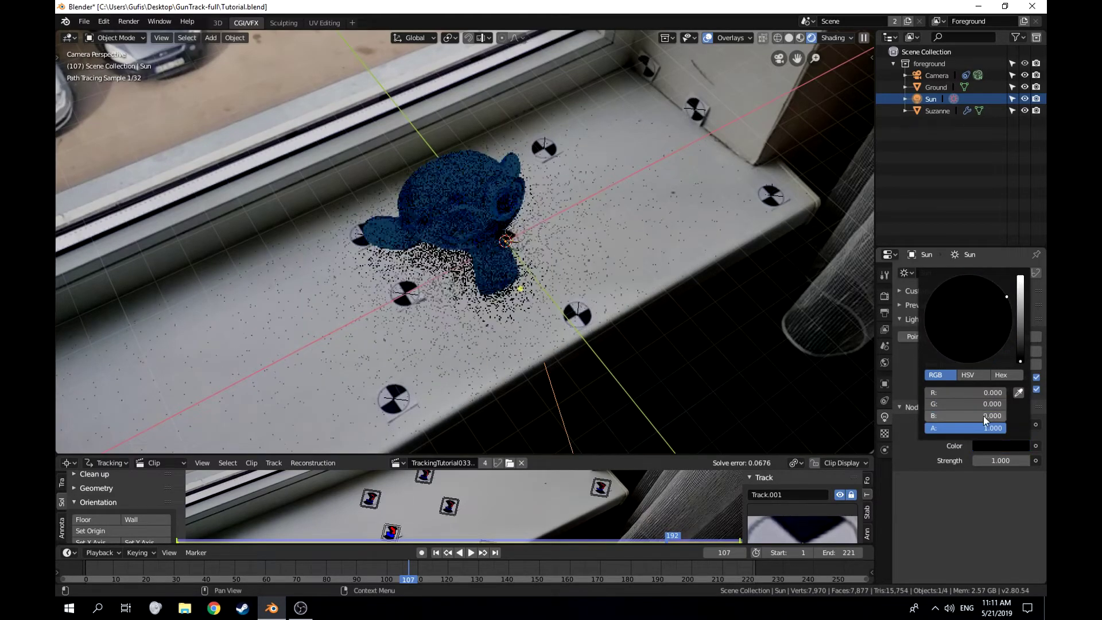
drag(1021, 363, 1020, 277)
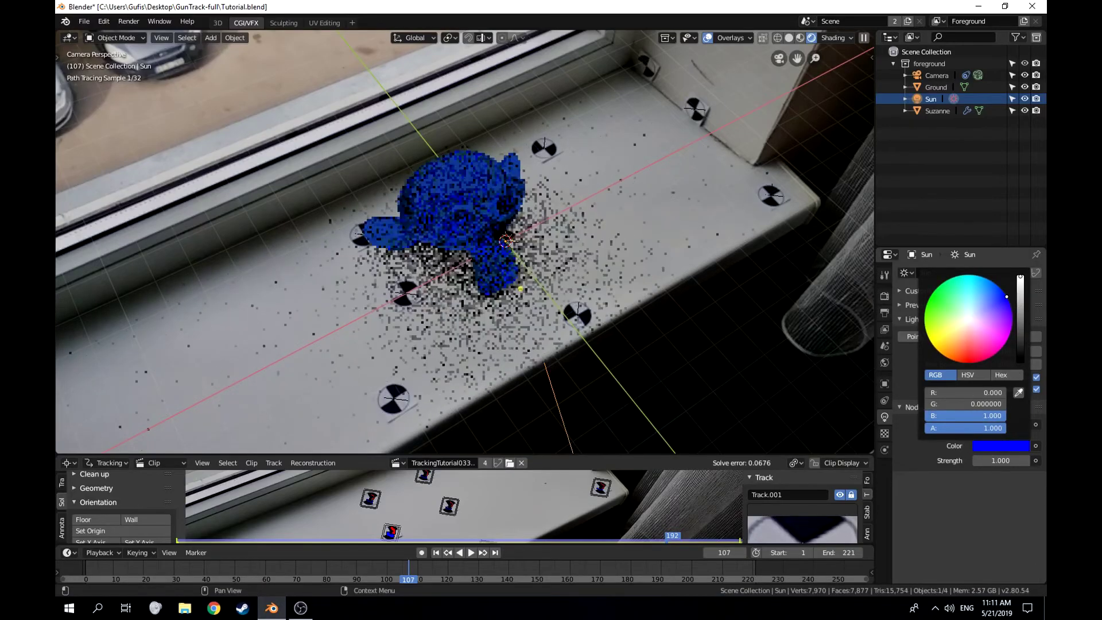
click(970, 320)
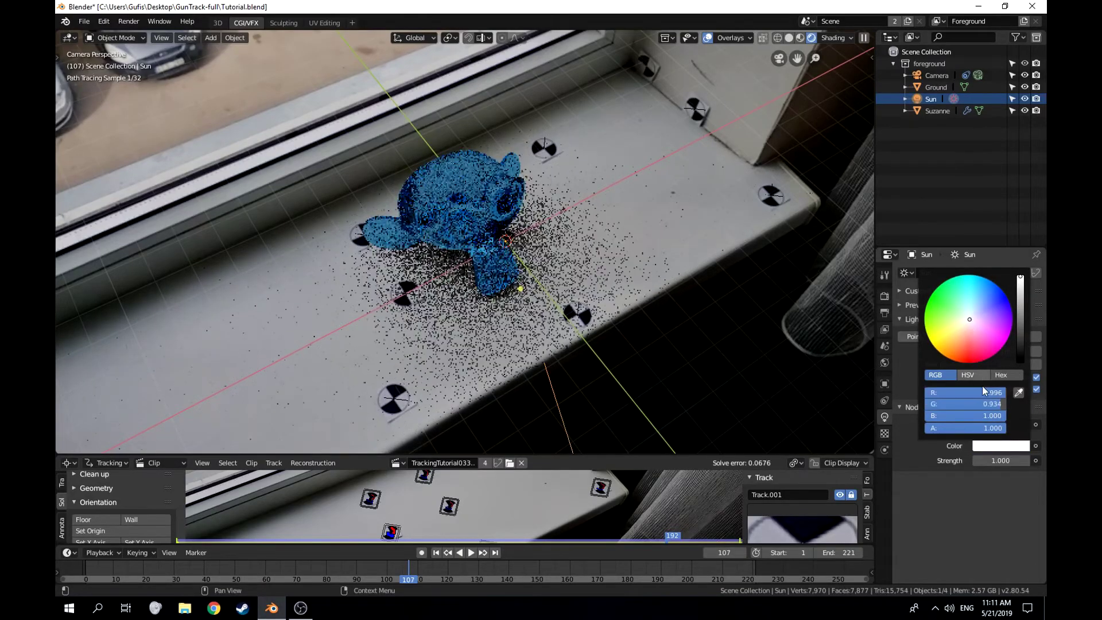
click(984, 415)
text(1)
key(Return)
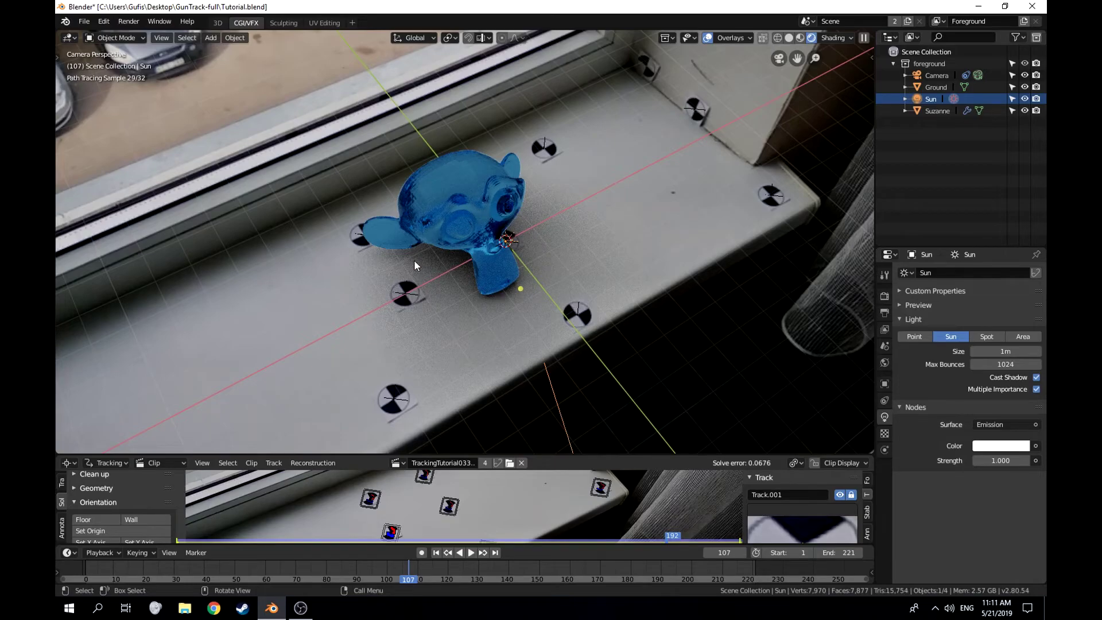
Examine the monkey and its shadow through the tracked camera, playing the shot briefly from the first frame
scroll(446, 273, up, 1)
scroll(446, 274, down, 2)
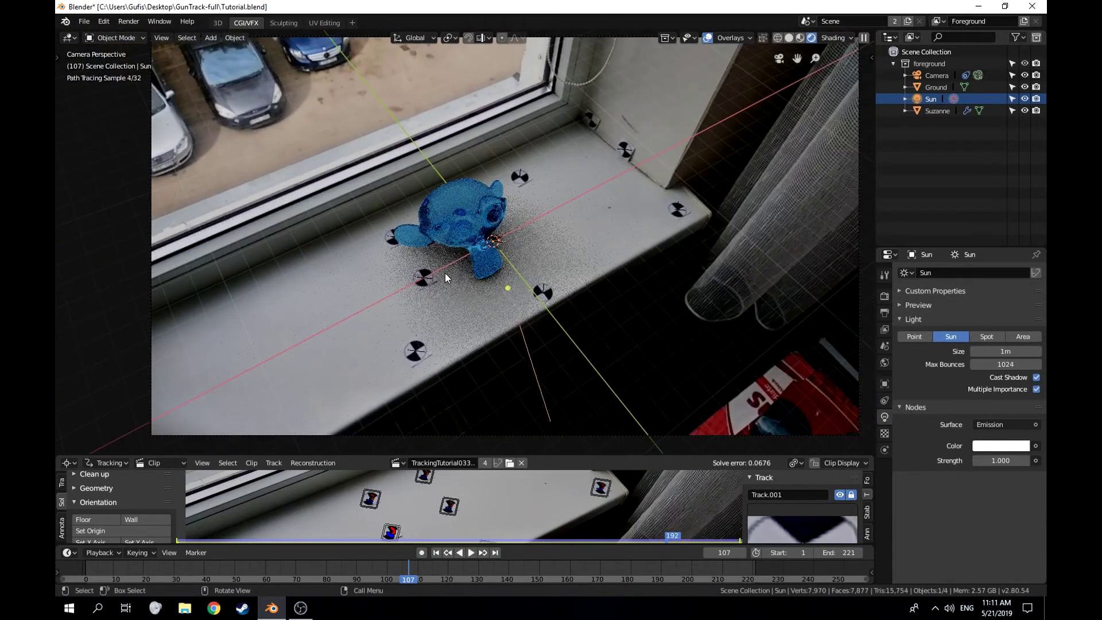
middle_drag(445, 273, 487, 251)
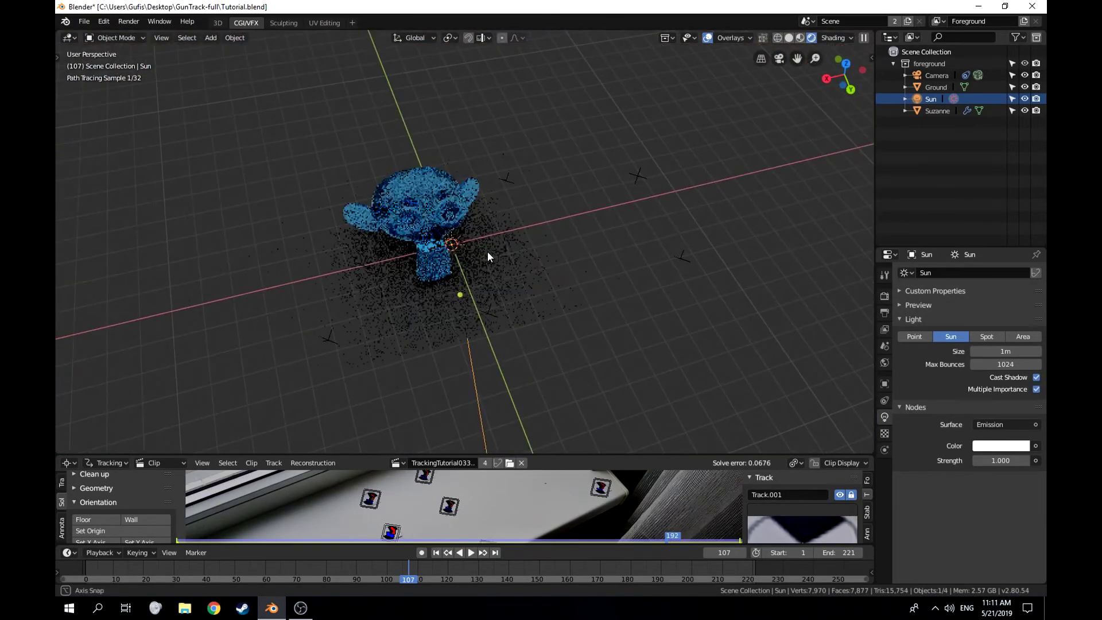
key(KP_0)
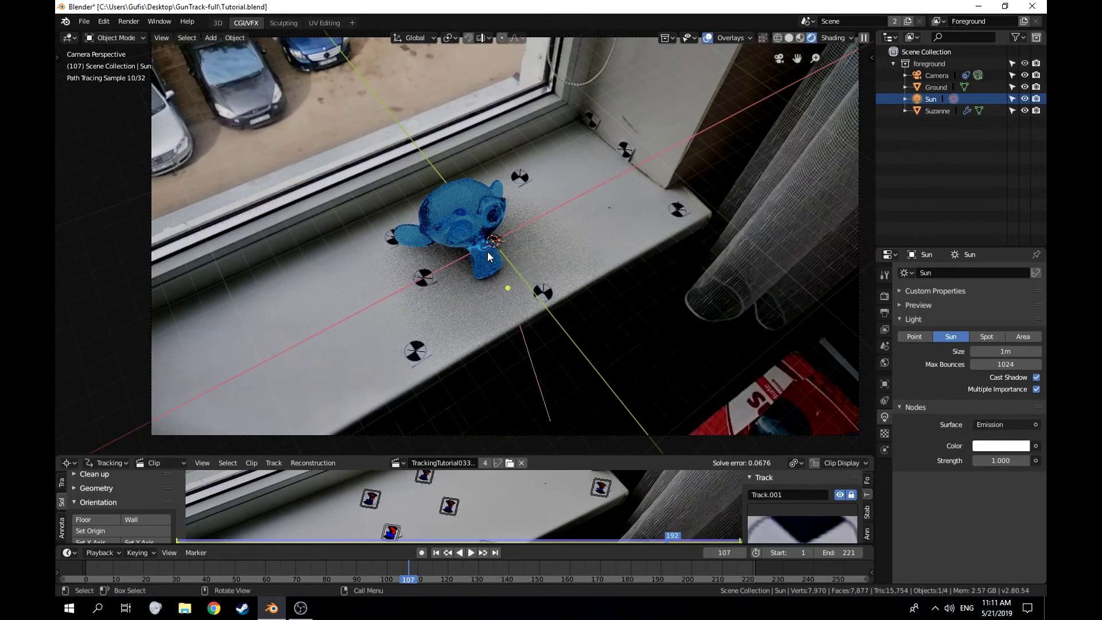
scroll(529, 261, down, 1)
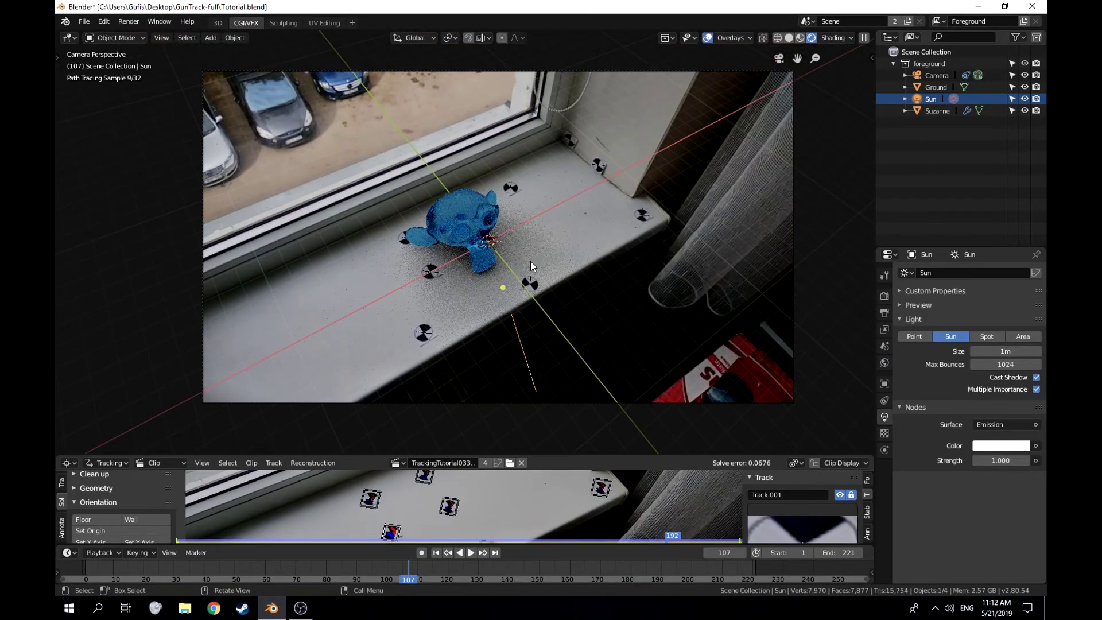
shift+middle_drag(626, 224, 611, 242)
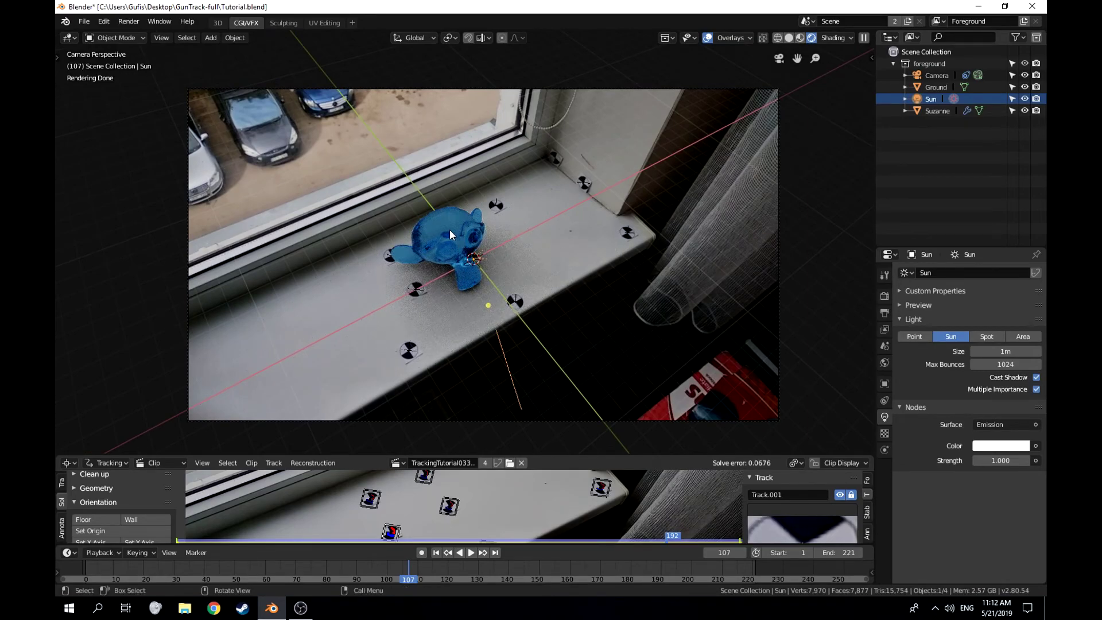
click(436, 552)
click(471, 552)
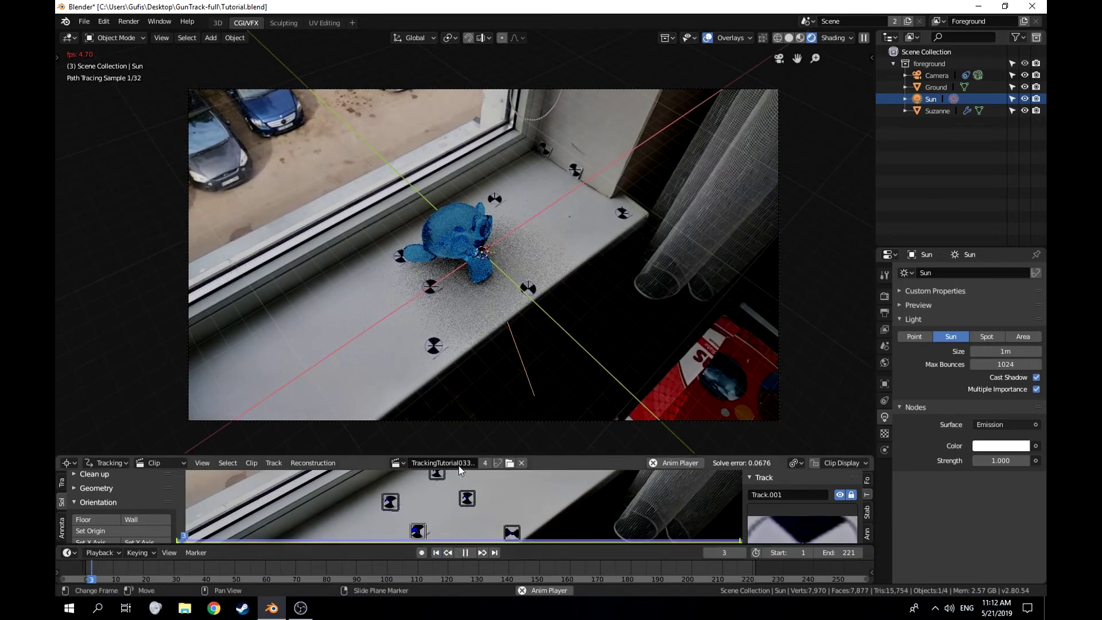
click(466, 552)
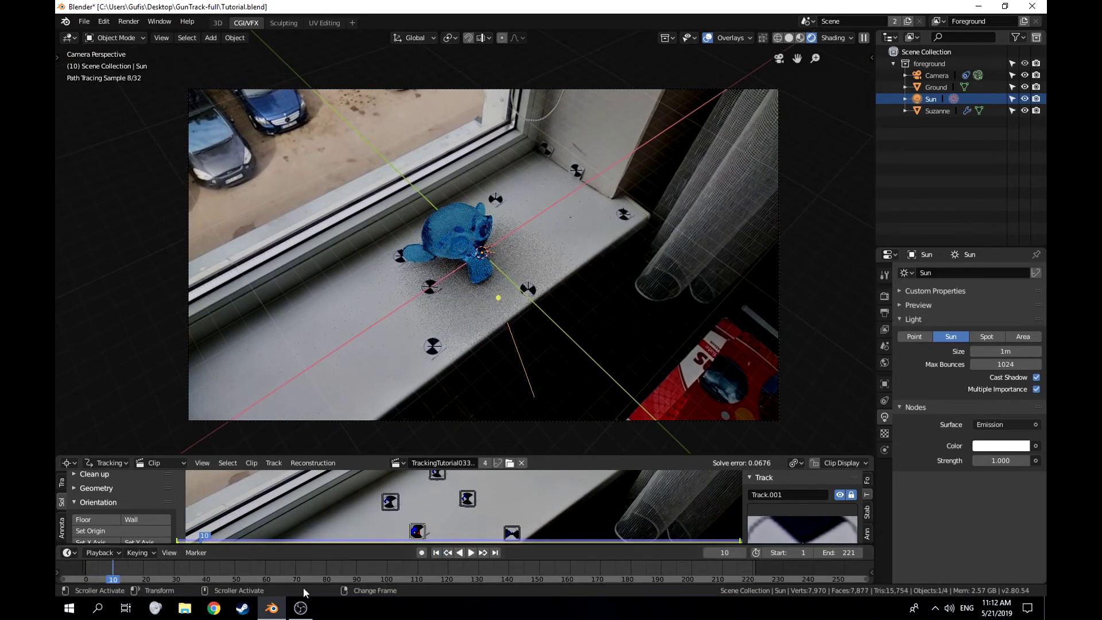
Scrub through the whole shot to check how the monkey sits on the windowsill, and return to frame 1
click(172, 570)
drag(205, 571, 349, 585)
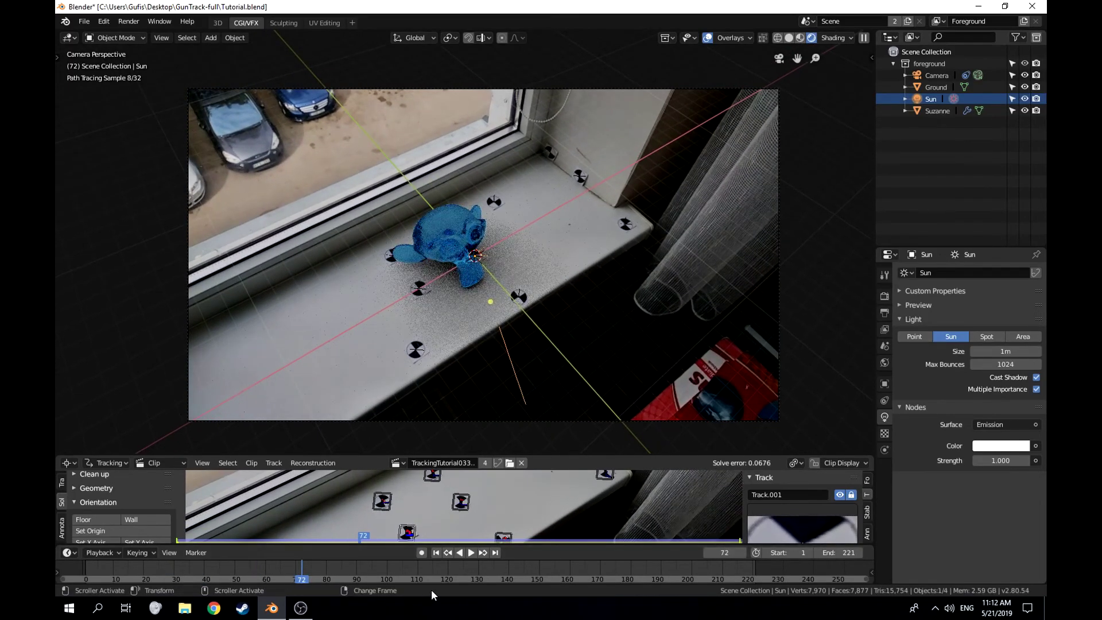
click(605, 562)
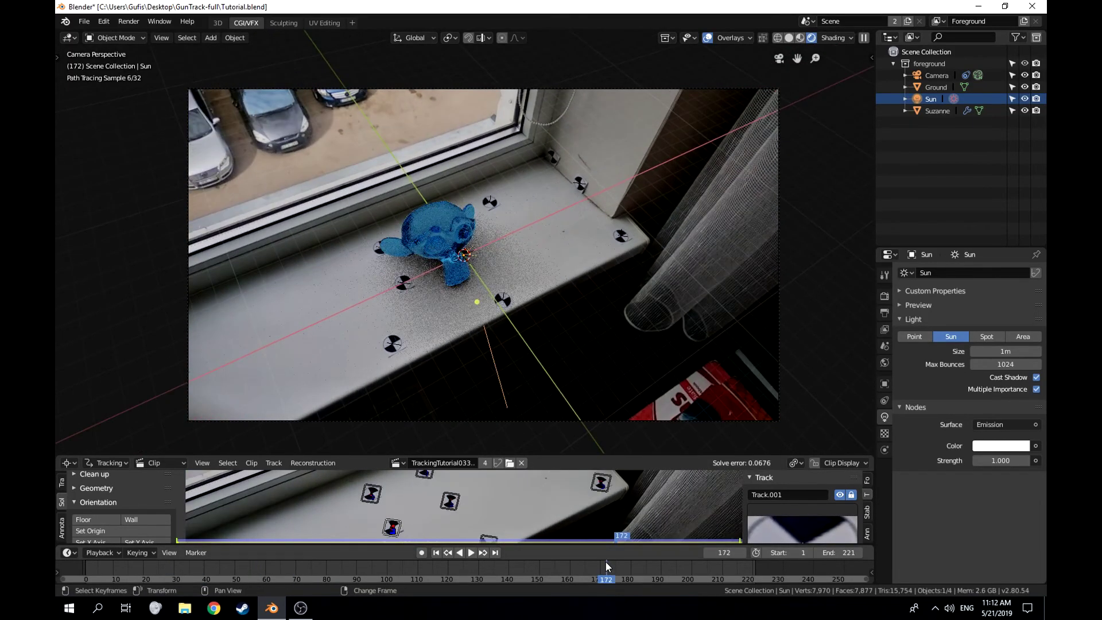
drag(660, 574, 746, 568)
scroll(532, 238, down, 4)
mouse_move(422, 567)
right_down()
mouse_move(399, 560)
mouse_move(404, 578)
right_up()
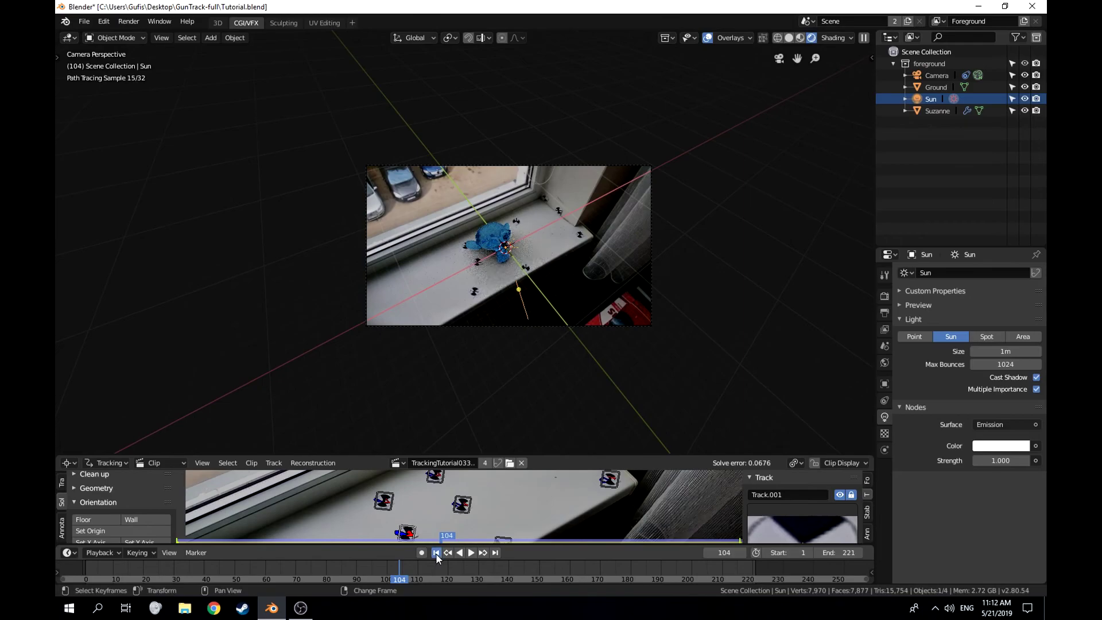
click(436, 552)
scroll(462, 394, up, 4)
mouse_move(636, 280)
shift+middle_down()
mouse_move(593, 280)
mouse_move(602, 293)
mouse_move(622, 281)
shift+middle_up()
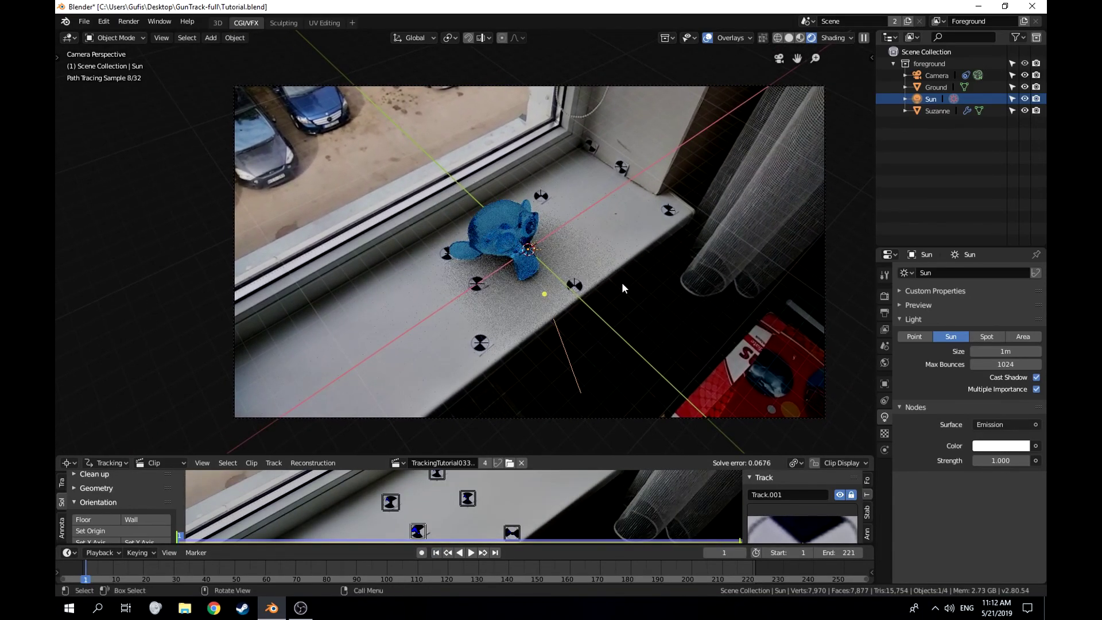